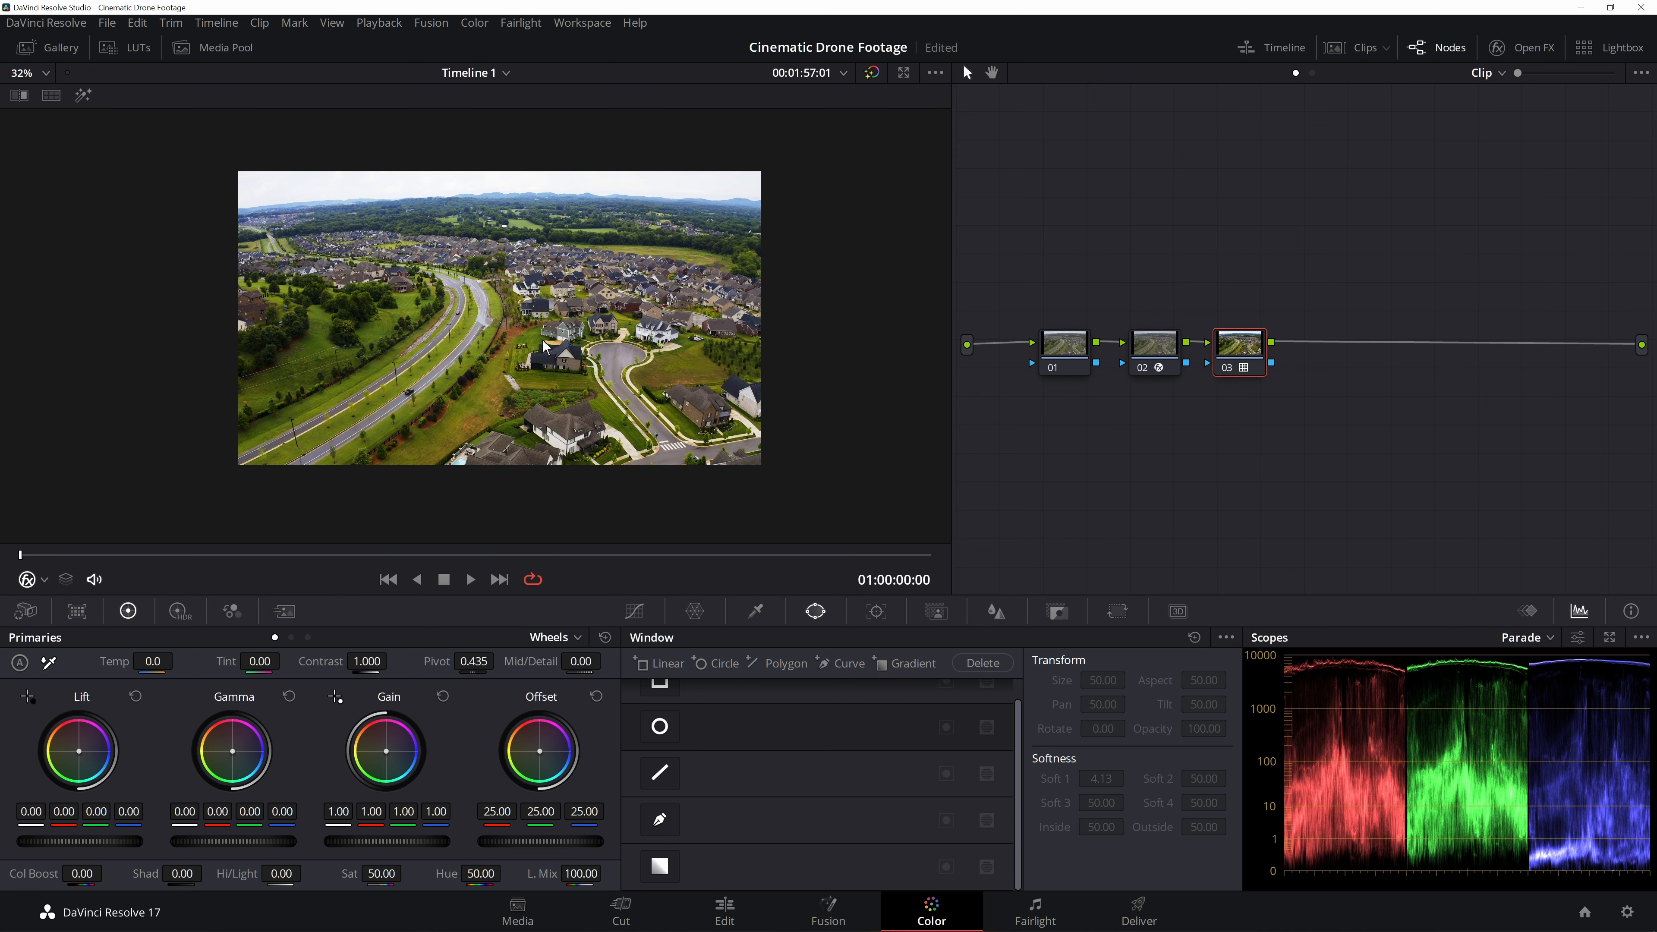
- Select the first node, save the project, and set its Hi/Light to -83
left_click(1075, 341)
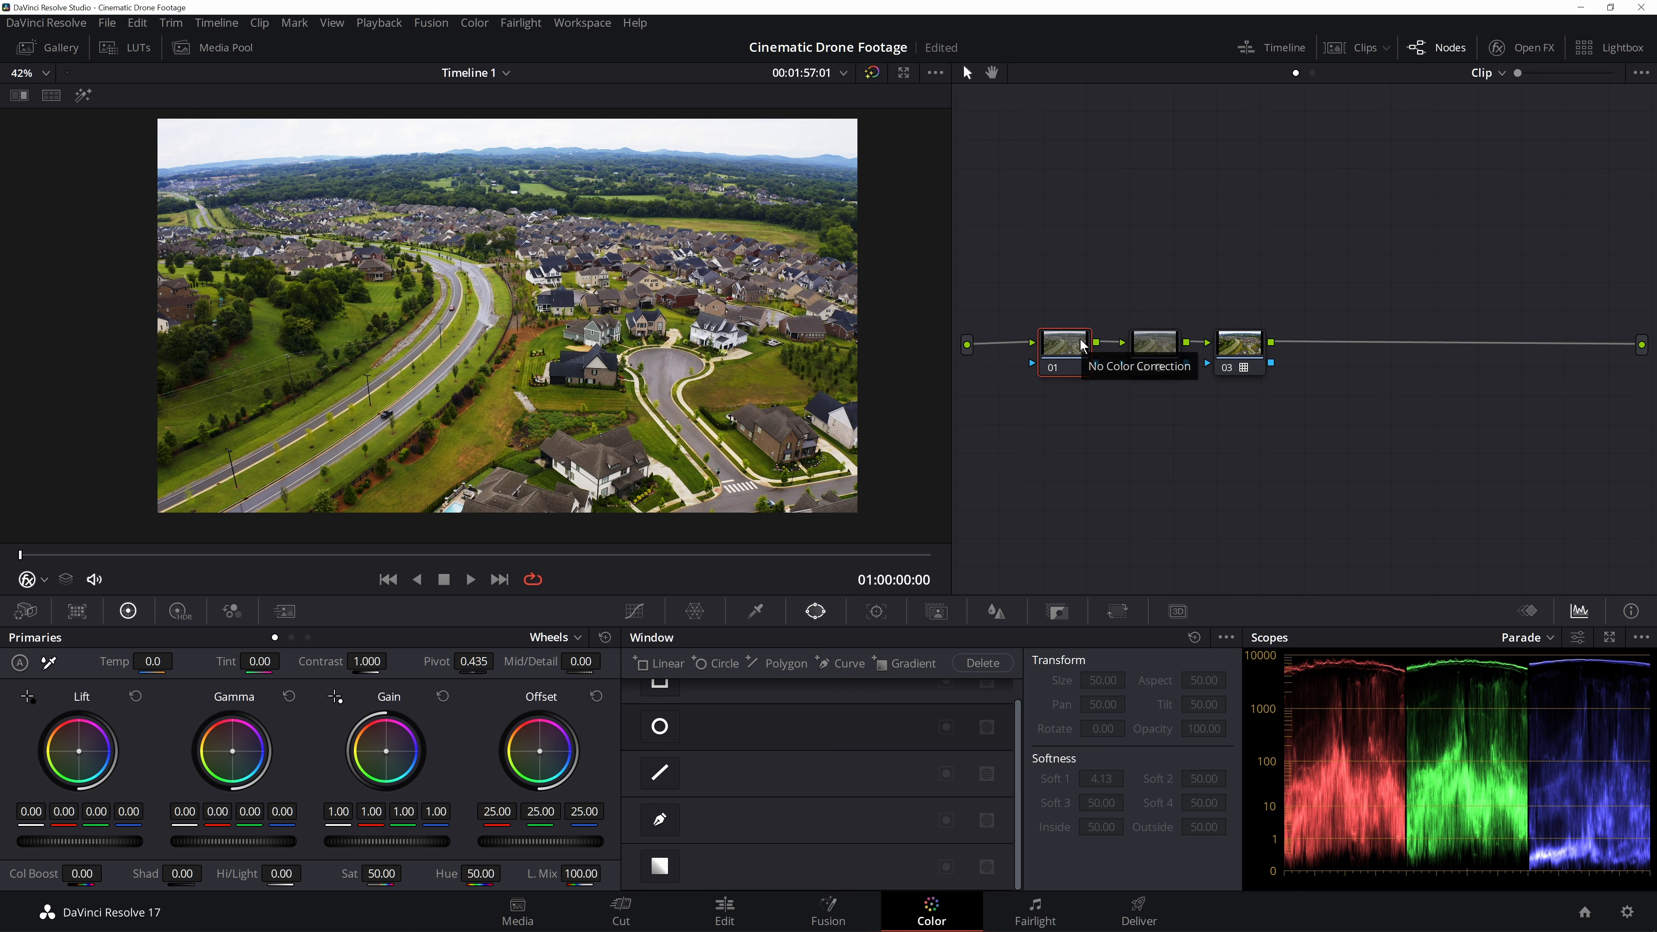
left_click(1154, 359)
left_click(1061, 356)
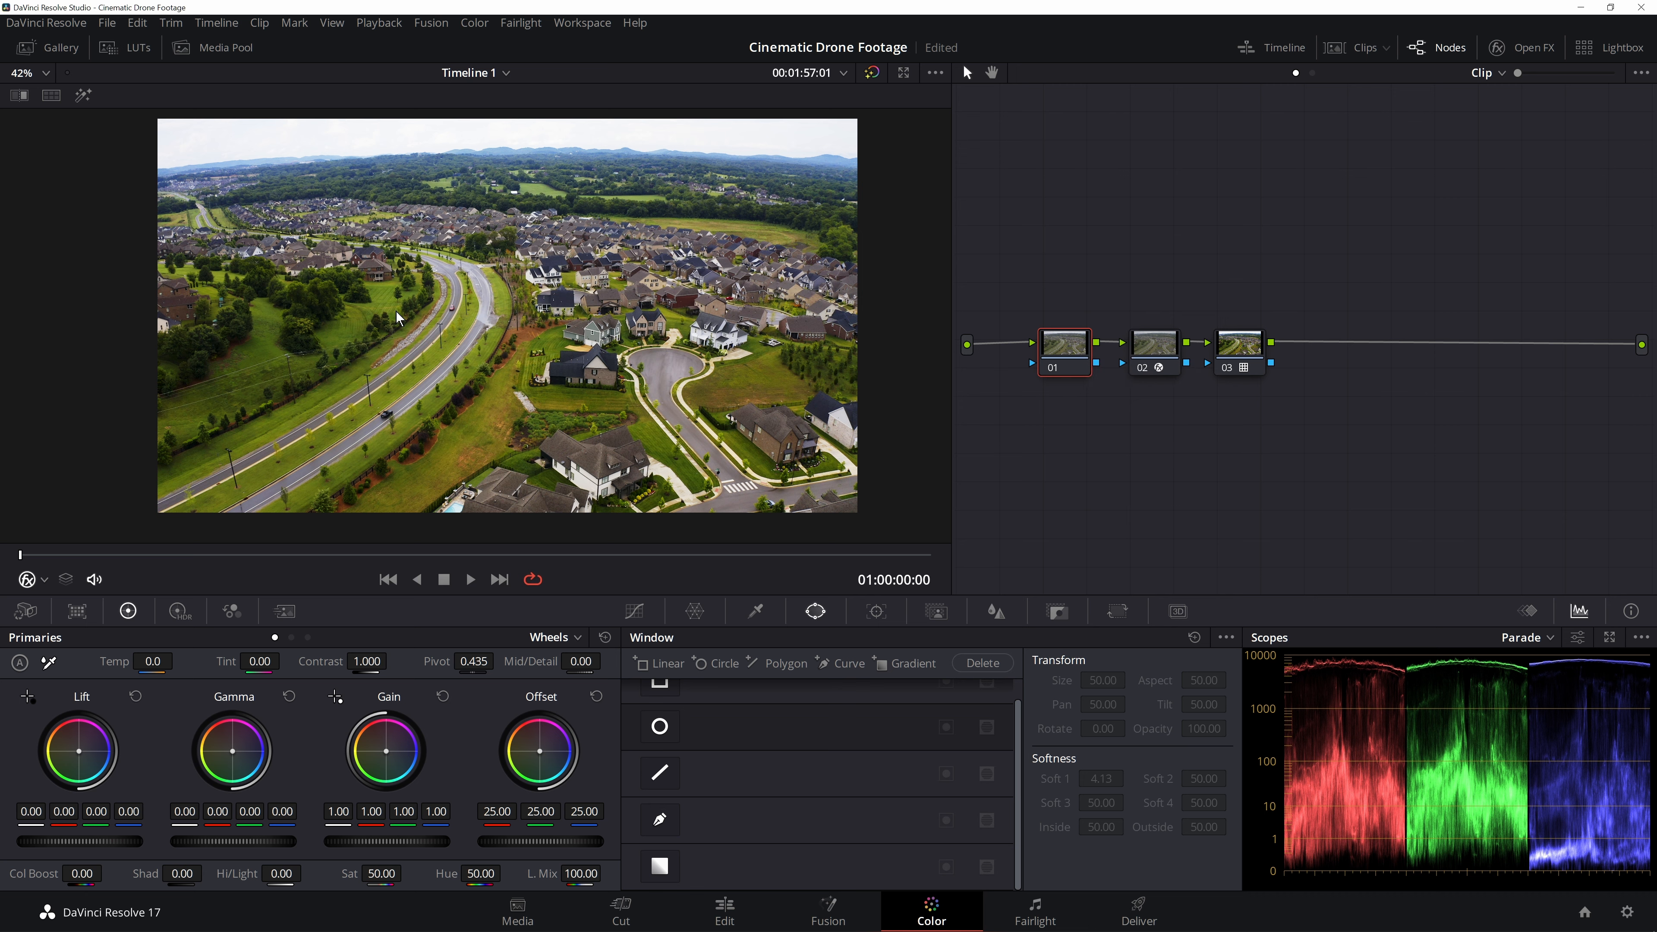
key("ctrl+s")
left_click_drag(291, 873, 159, 873)
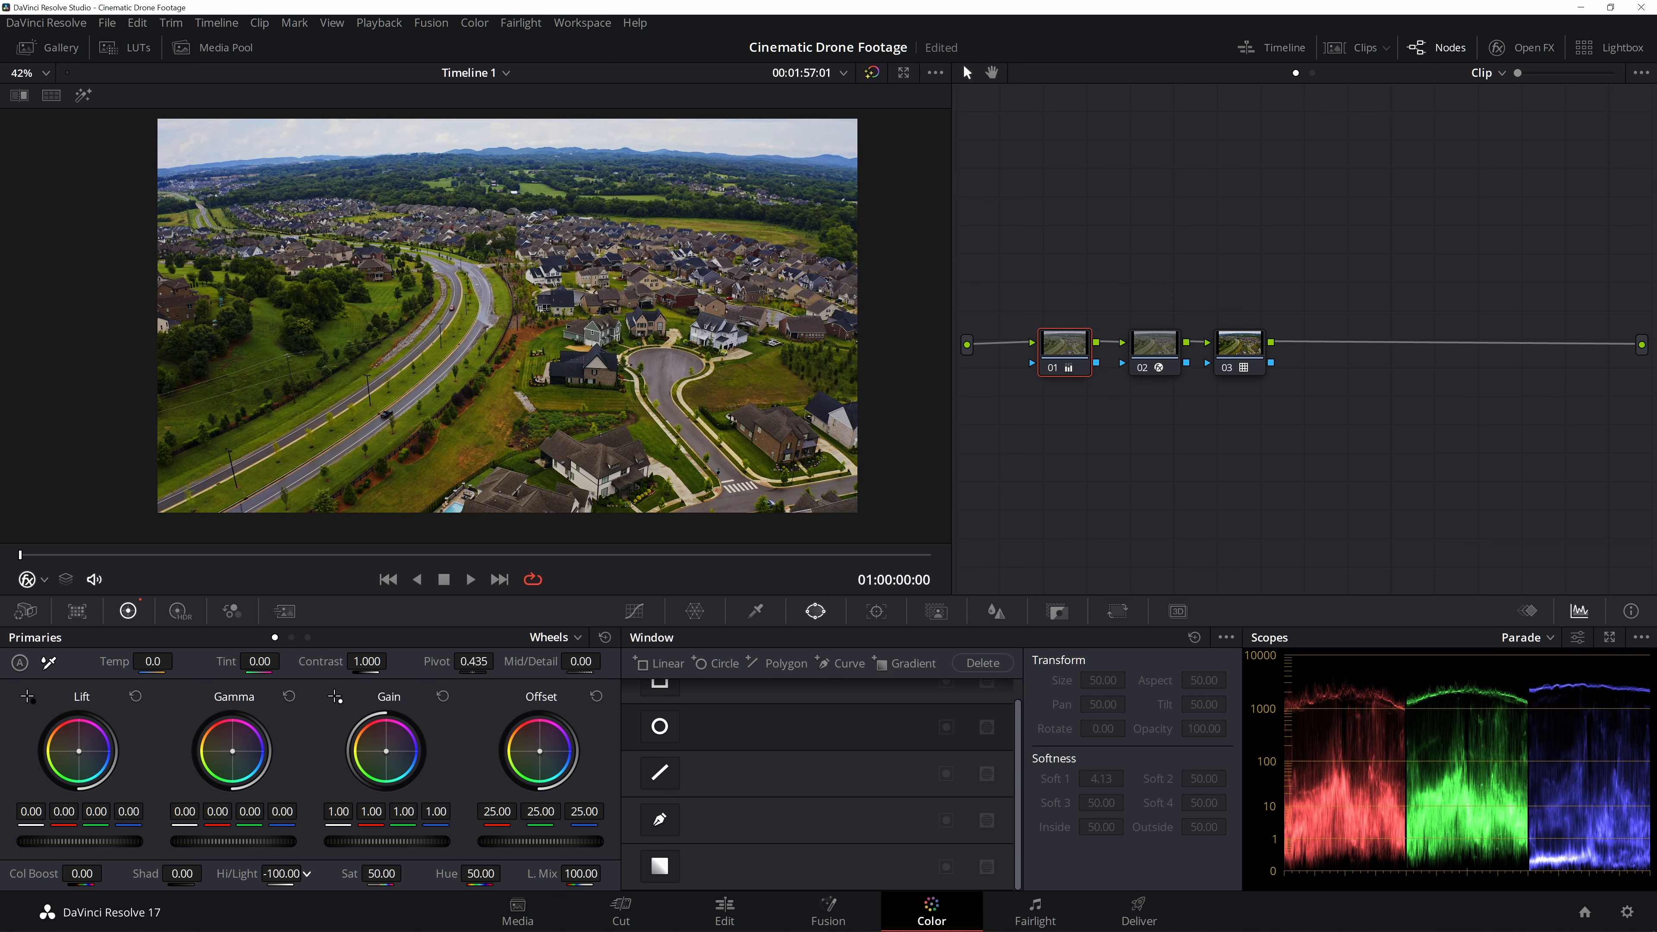
mouse_move(159, 873)
left_mouse_down()
mouse_move(254, 873)
mouse_move(160, 874)
mouse_move(220, 873)
mouse_move(182, 873)
left_mouse_up()
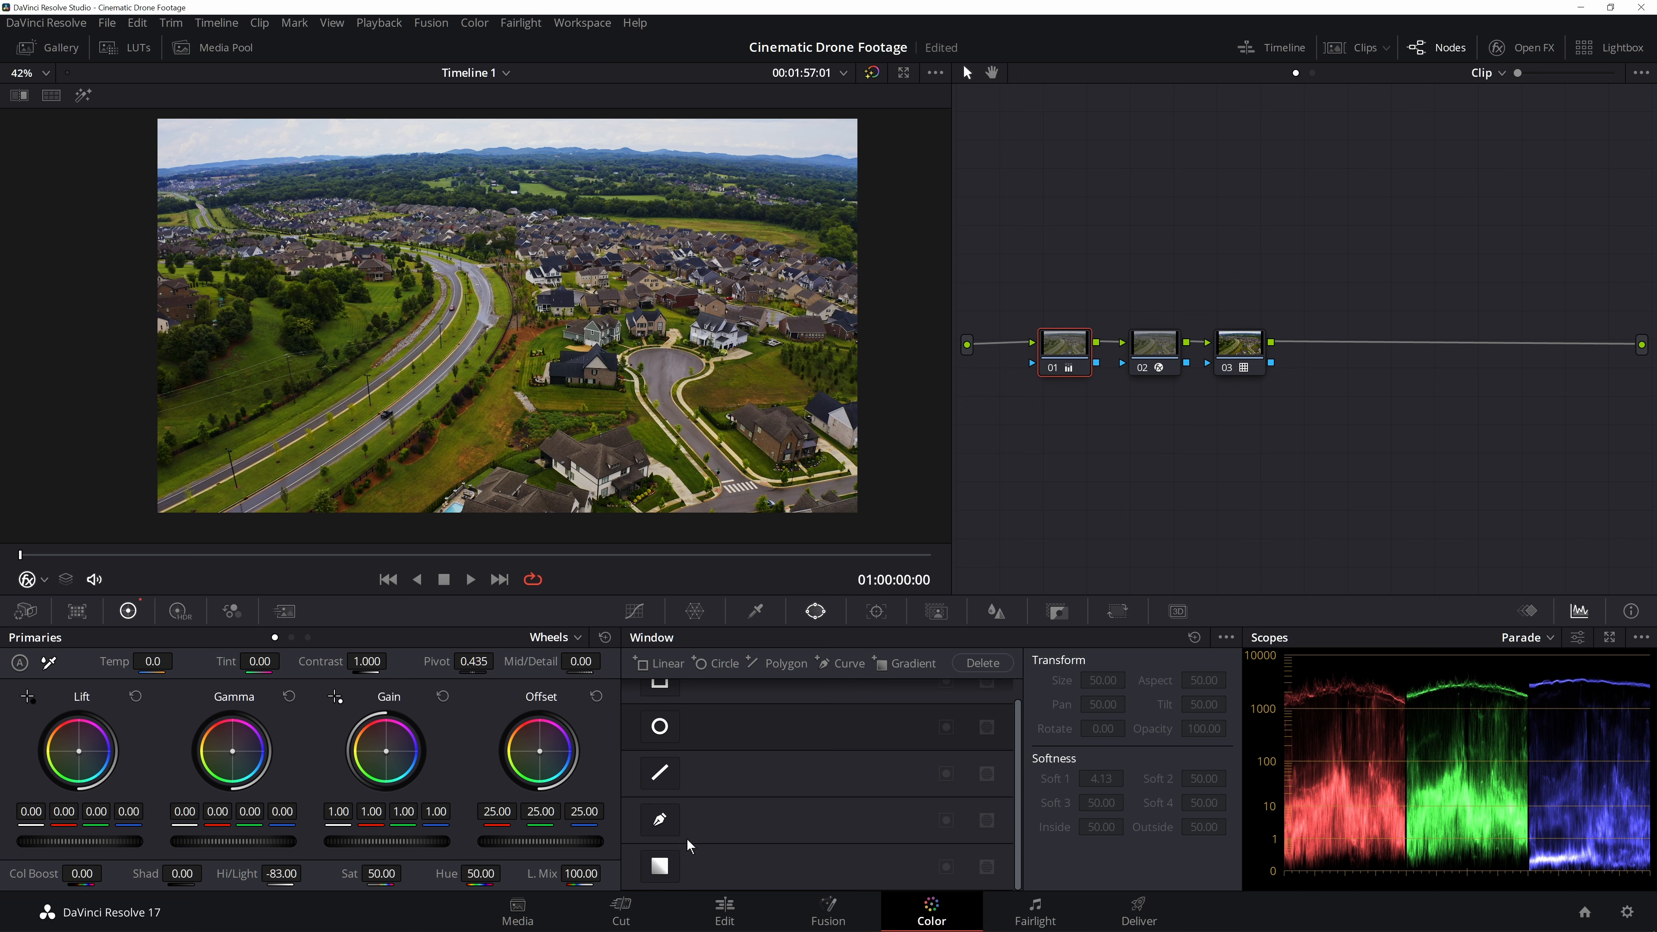
- Add a gradient window to the first node, positioned across the sky near the top of the frame
left_click(635, 611)
left_click(815, 611)
left_click(653, 861)
left_click(83, 95)
mouse_move(509, 318)
left_mouse_down()
mouse_move(510, 150)
mouse_move(509, 287)
left_mouse_up()
left_click_drag(509, 145, 508, 131)
left_click_drag(514, 277, 514, 270)
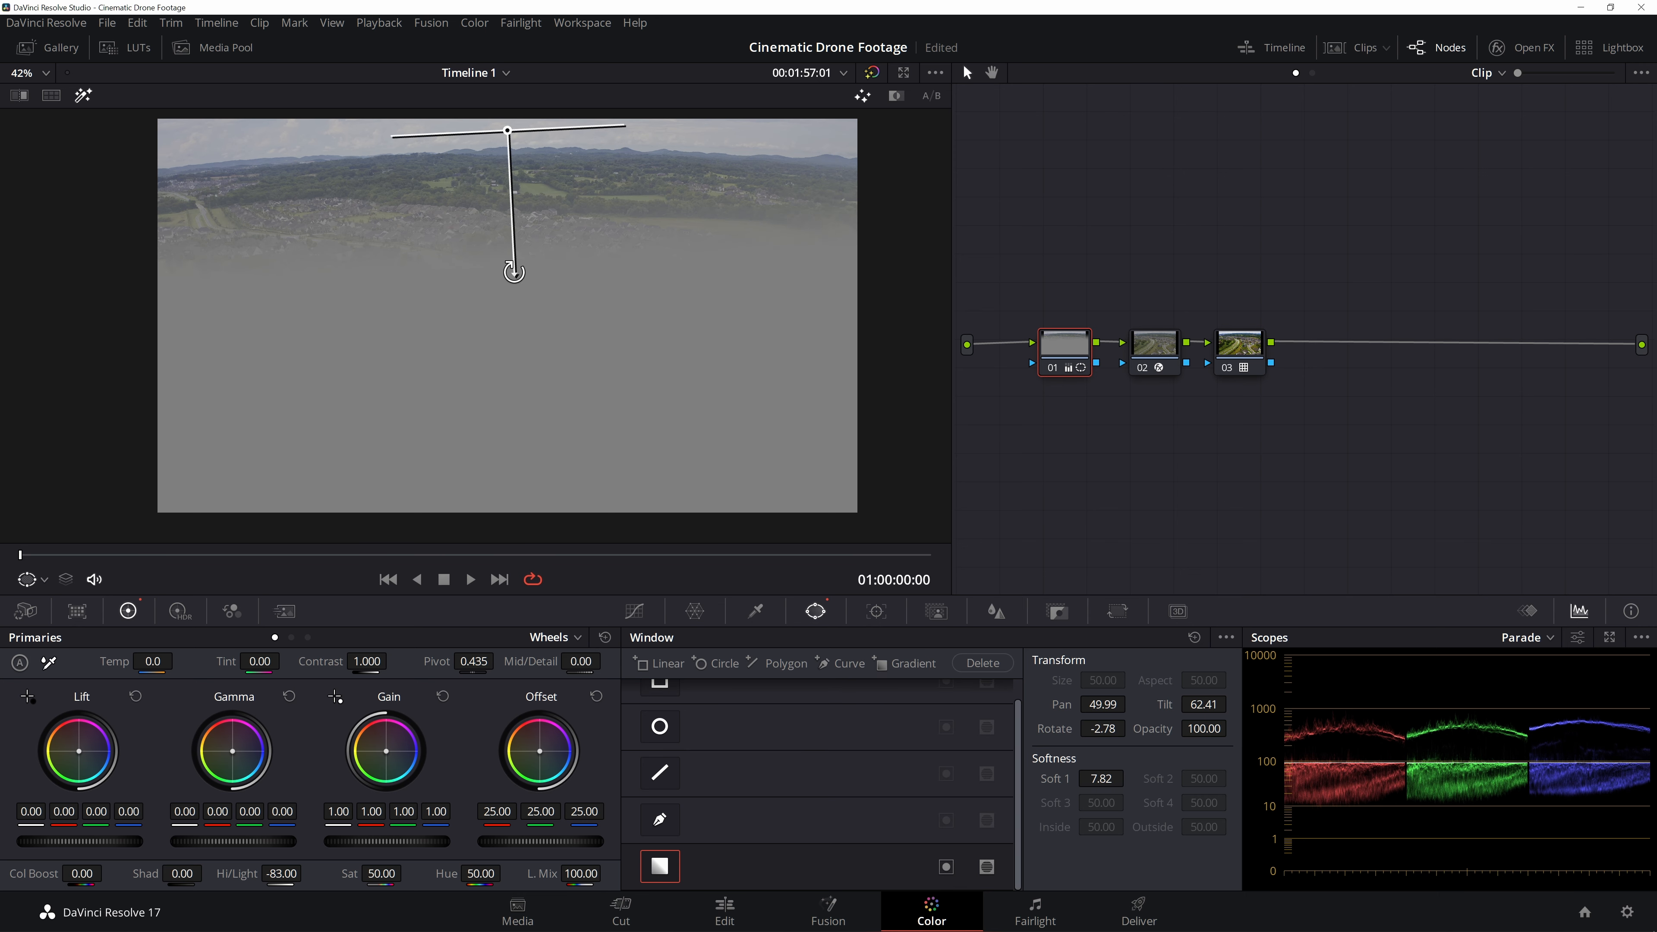
left_click(83, 95)
left_click_drag(516, 257, 508, 280)
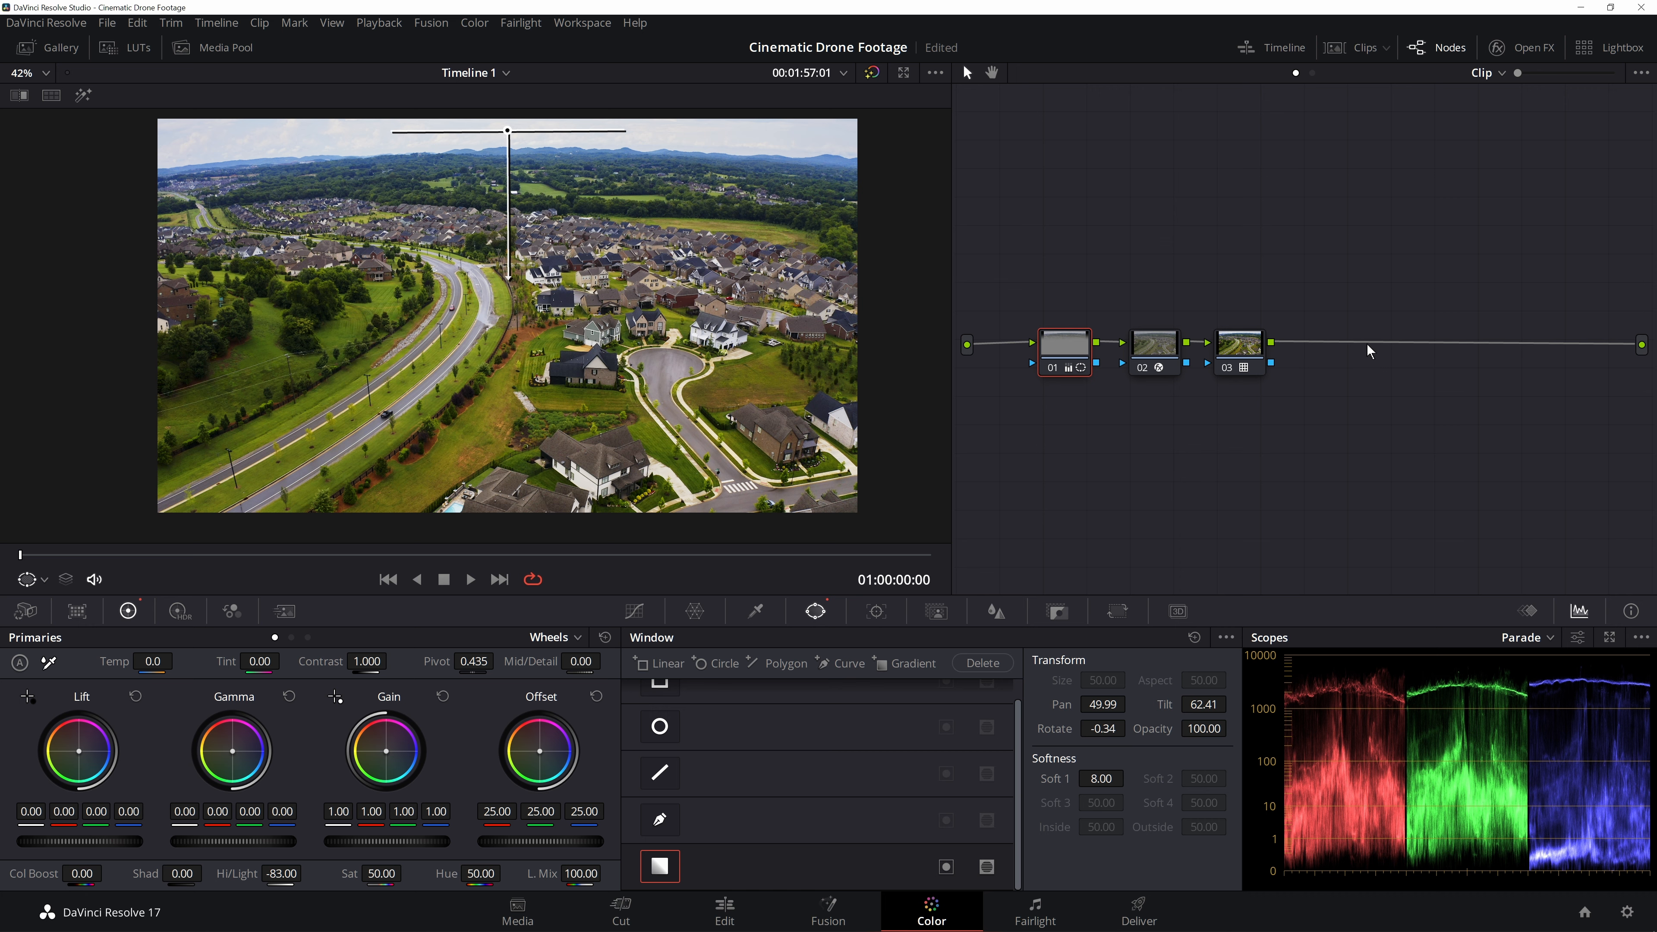
- Insert a new serial node after the second node, moving the last node aside to make room
left_click(640, 612)
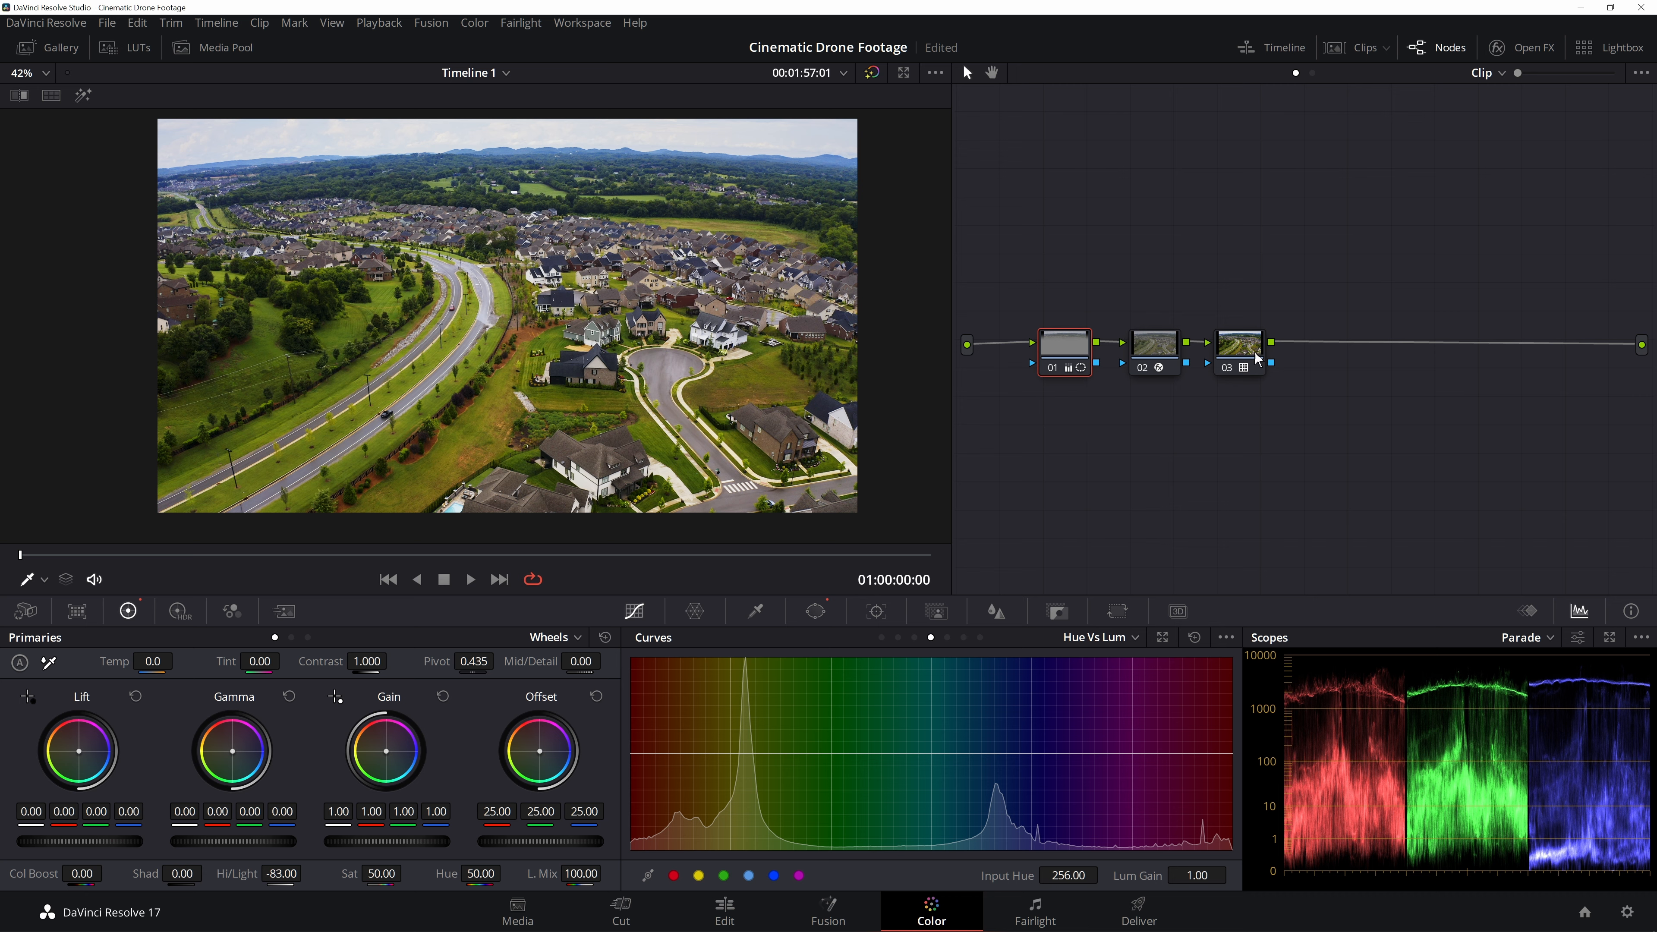
left_click_drag(1239, 344, 1385, 344)
left_click(1153, 348)
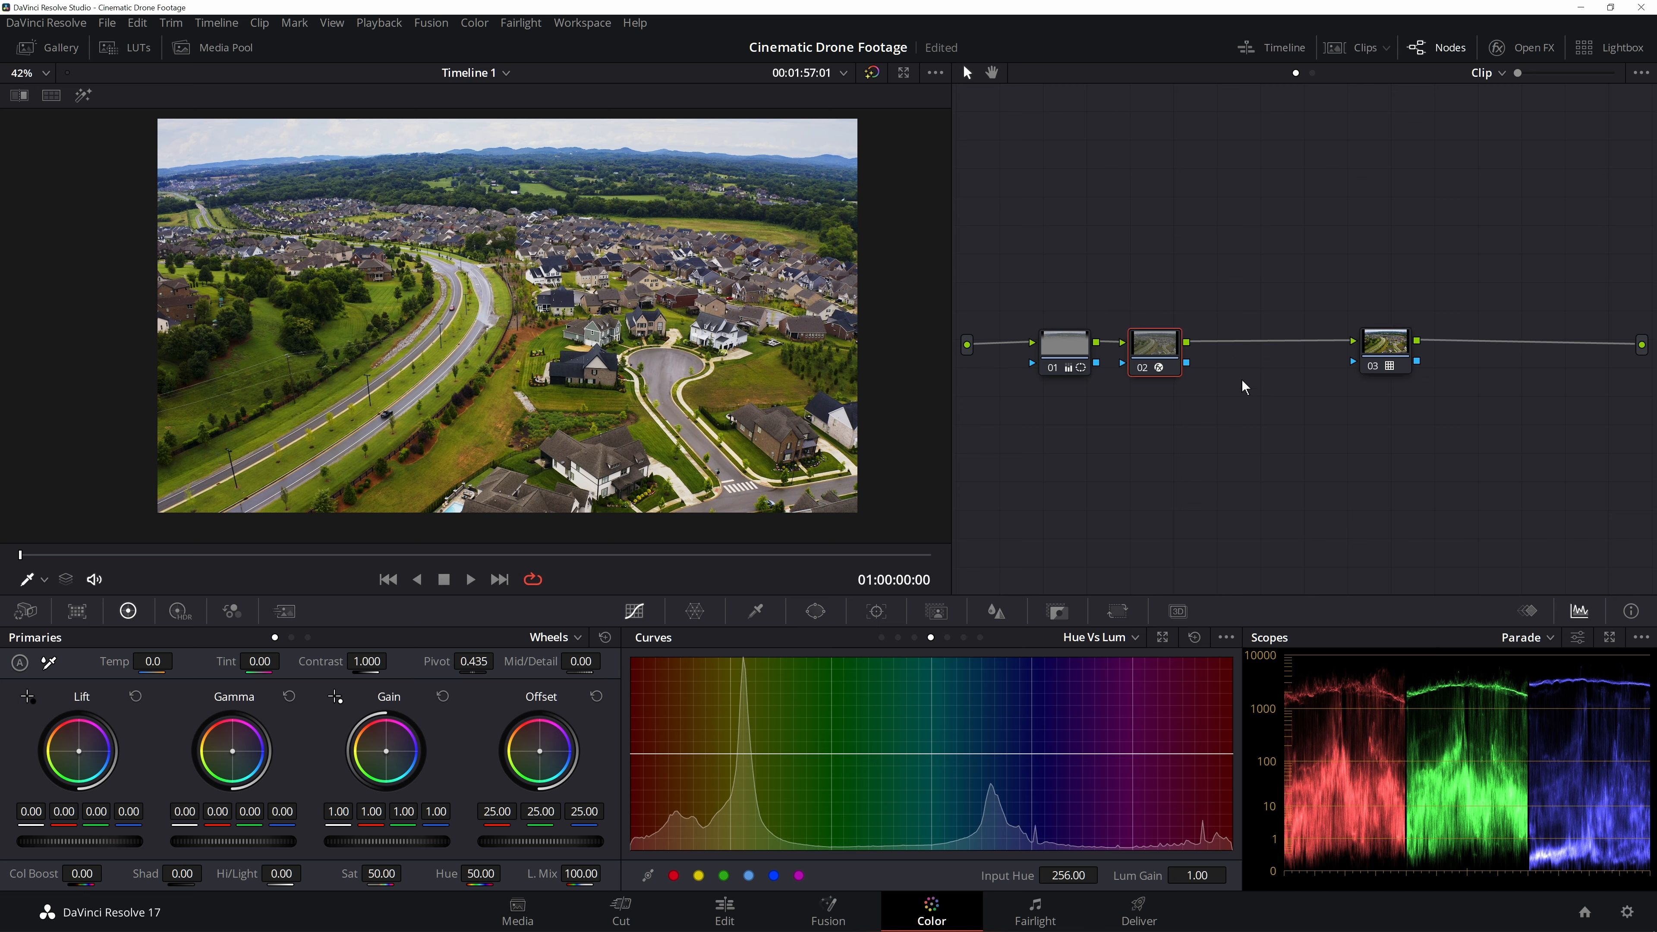
key("alt+s")
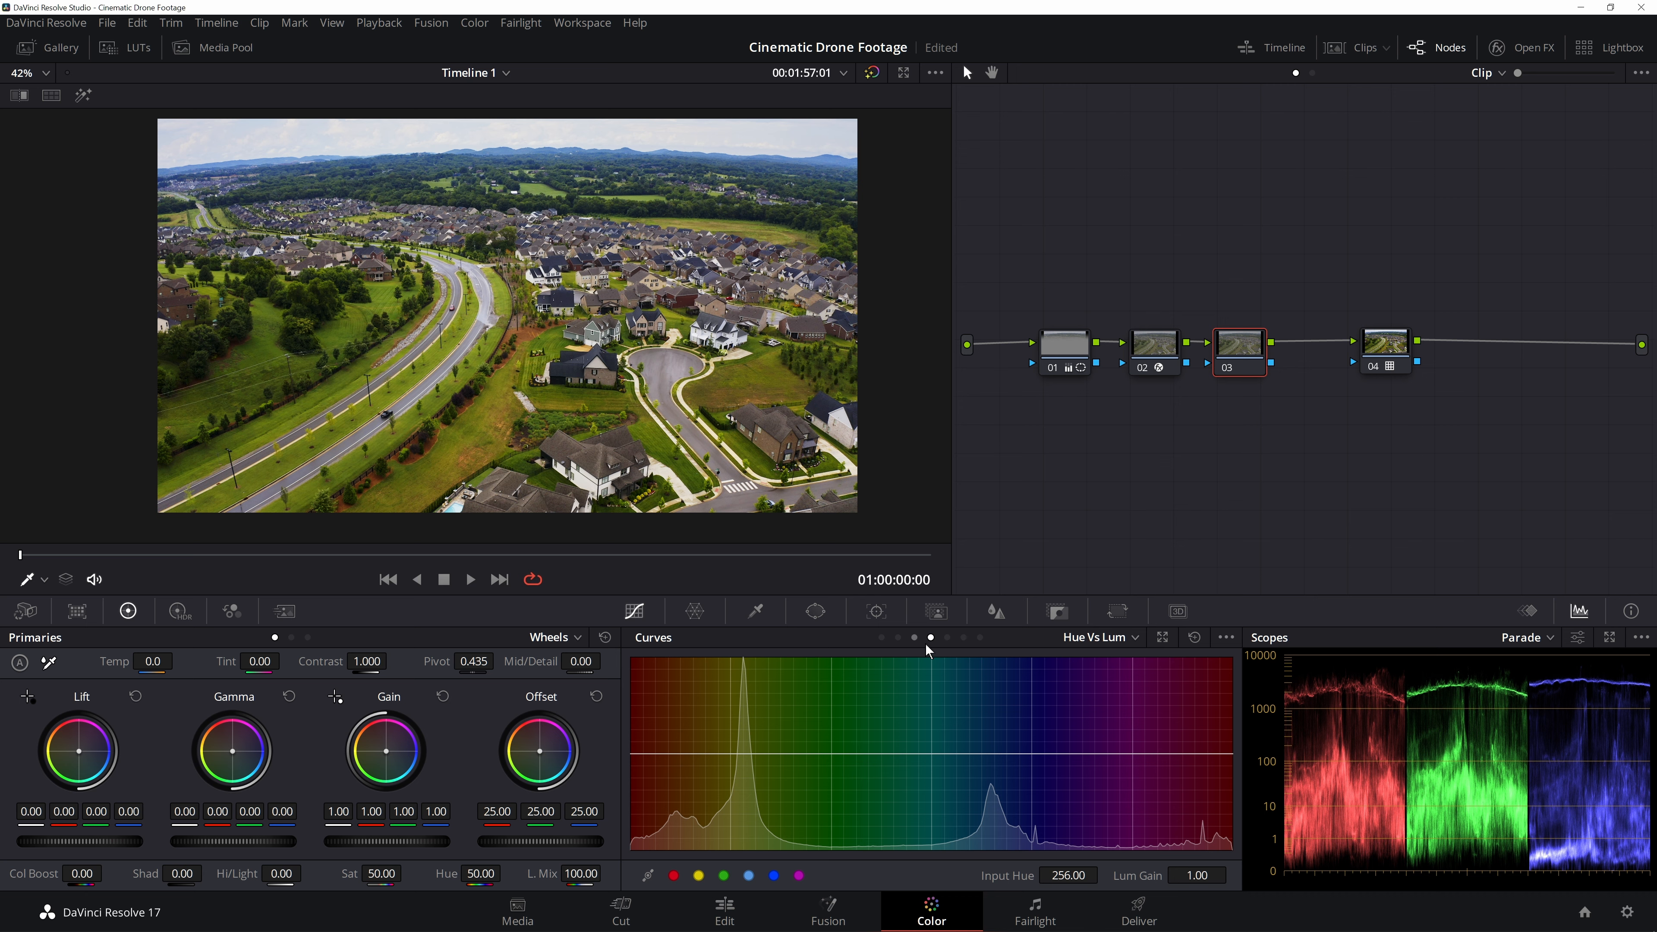
- In the Hue vs Lum curve, sample the greenery in the image and lower its luminance to a gain of 0.35
scroll(520, 209, "up", 5)
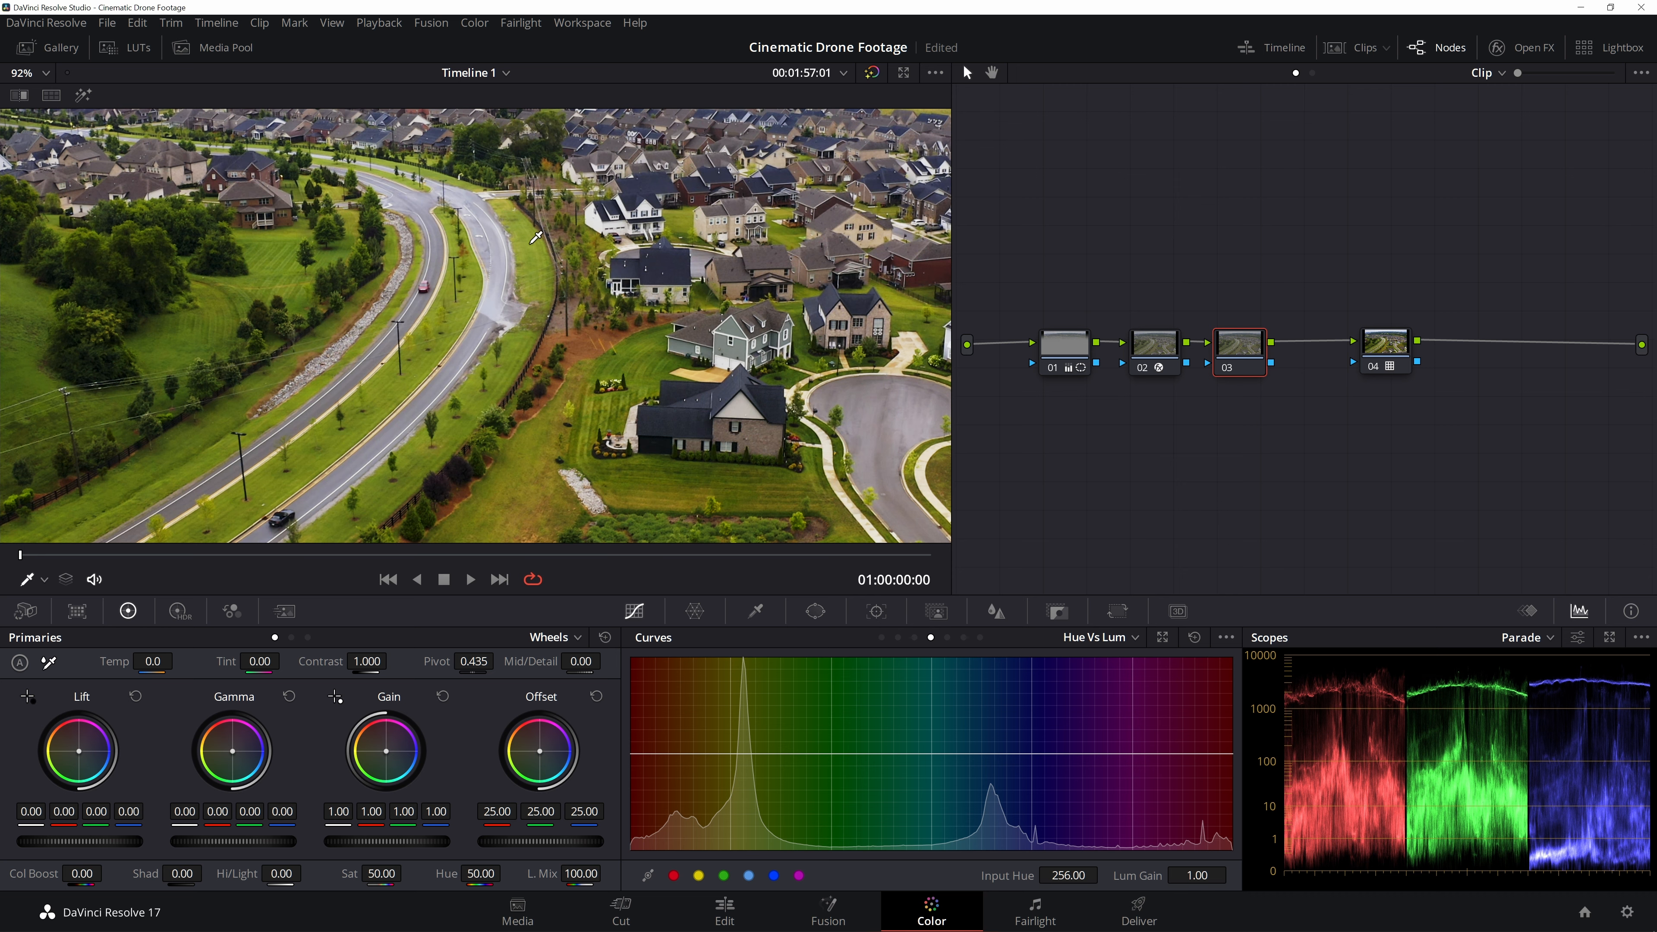
left_click(533, 241)
key("ctrl+minus")
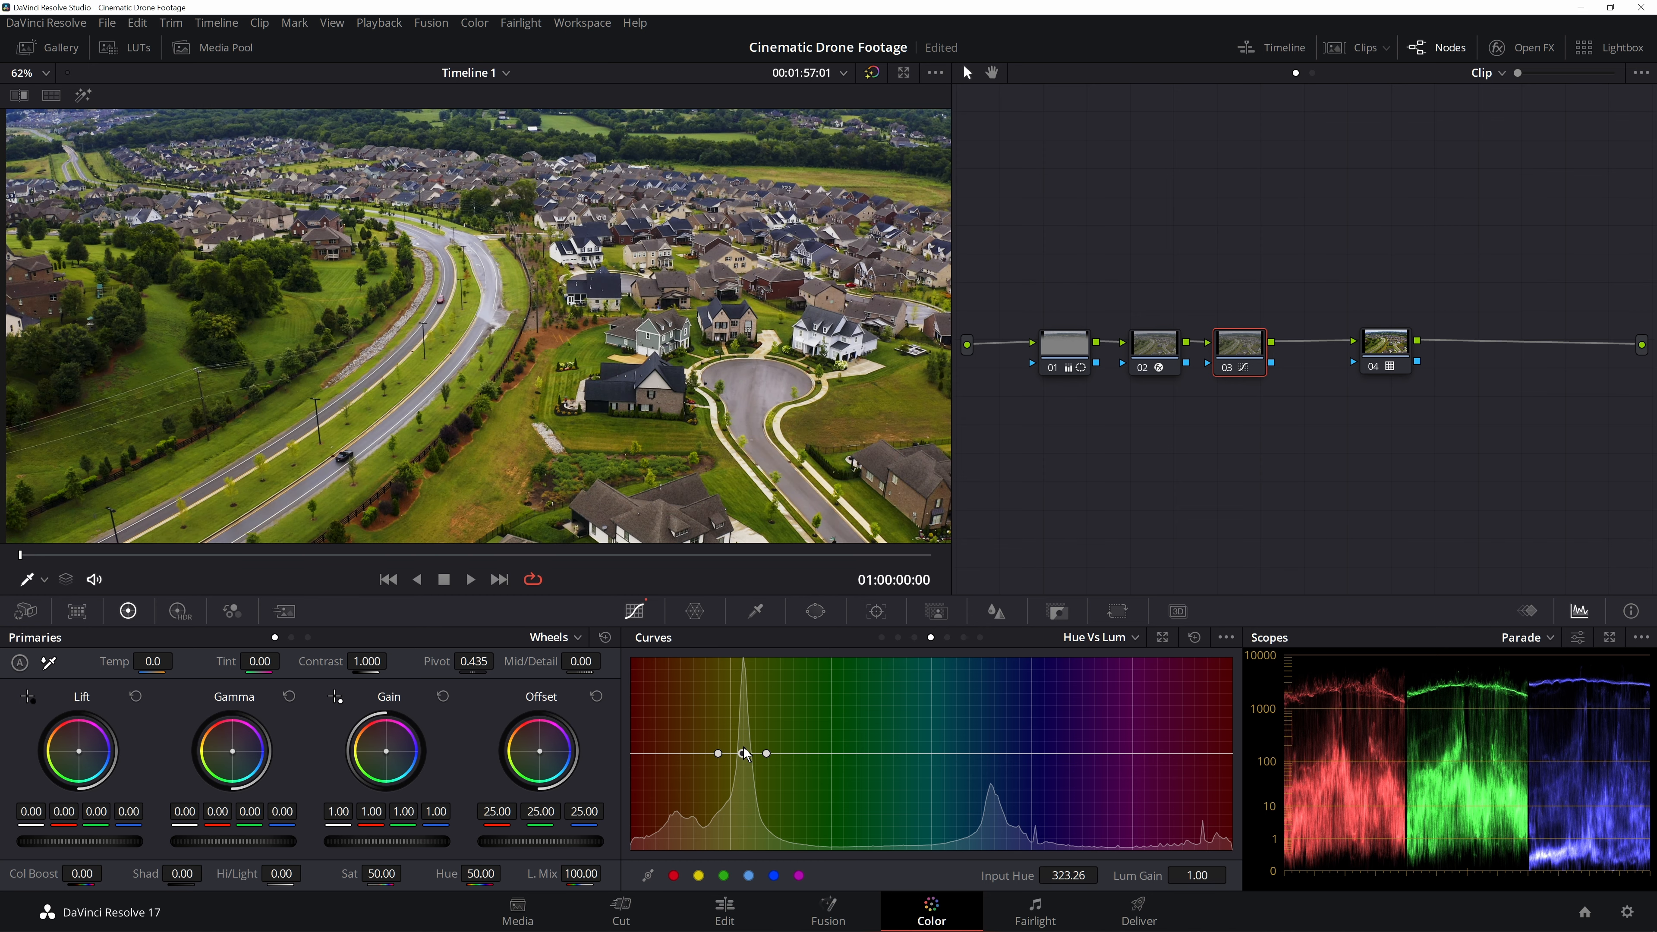
left_click_drag(744, 754, 742, 819)
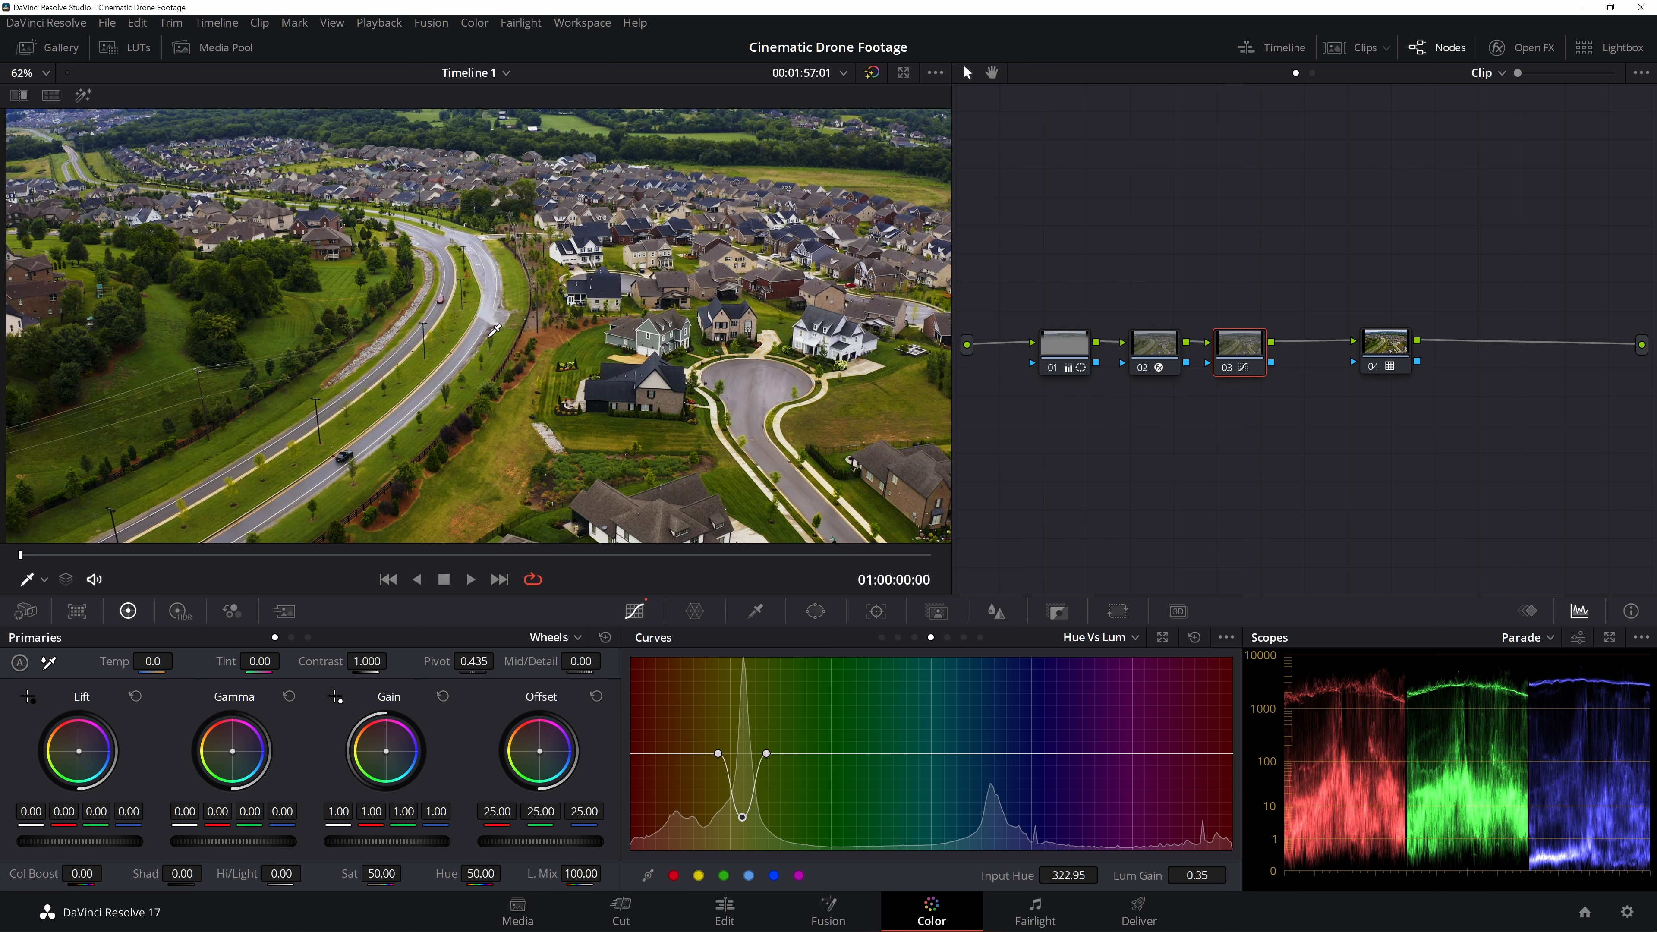
- Set the new node's Color Boost to -5.50
scroll(494, 332, "down", 2)
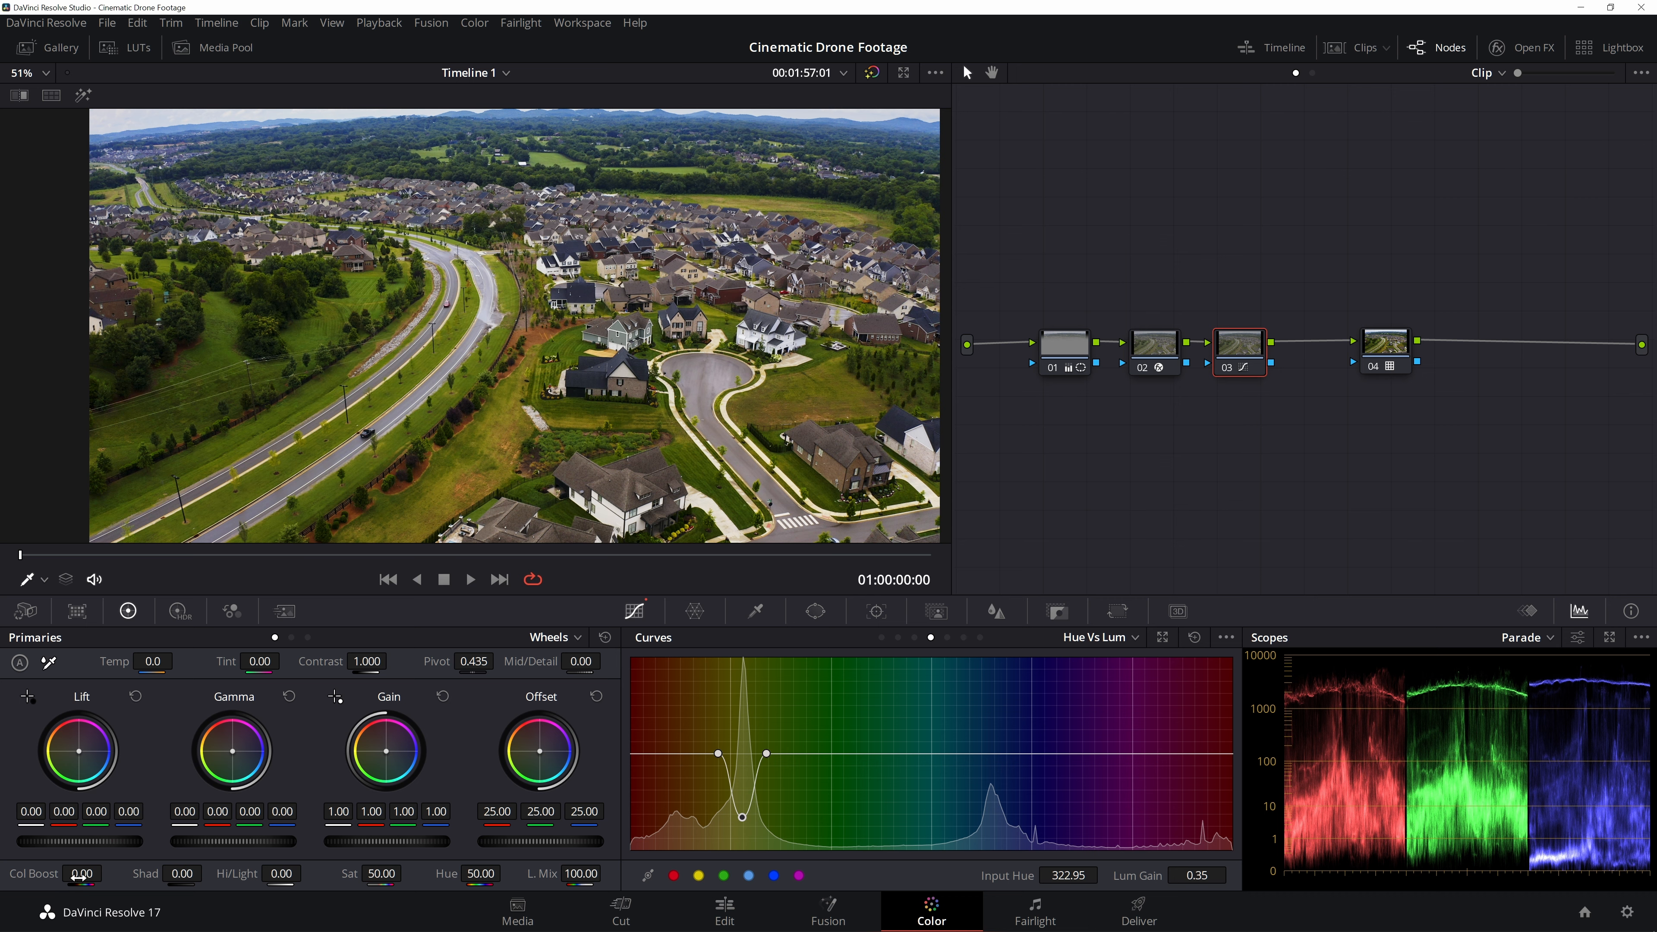
left_click_drag(82, 873, 65, 873)
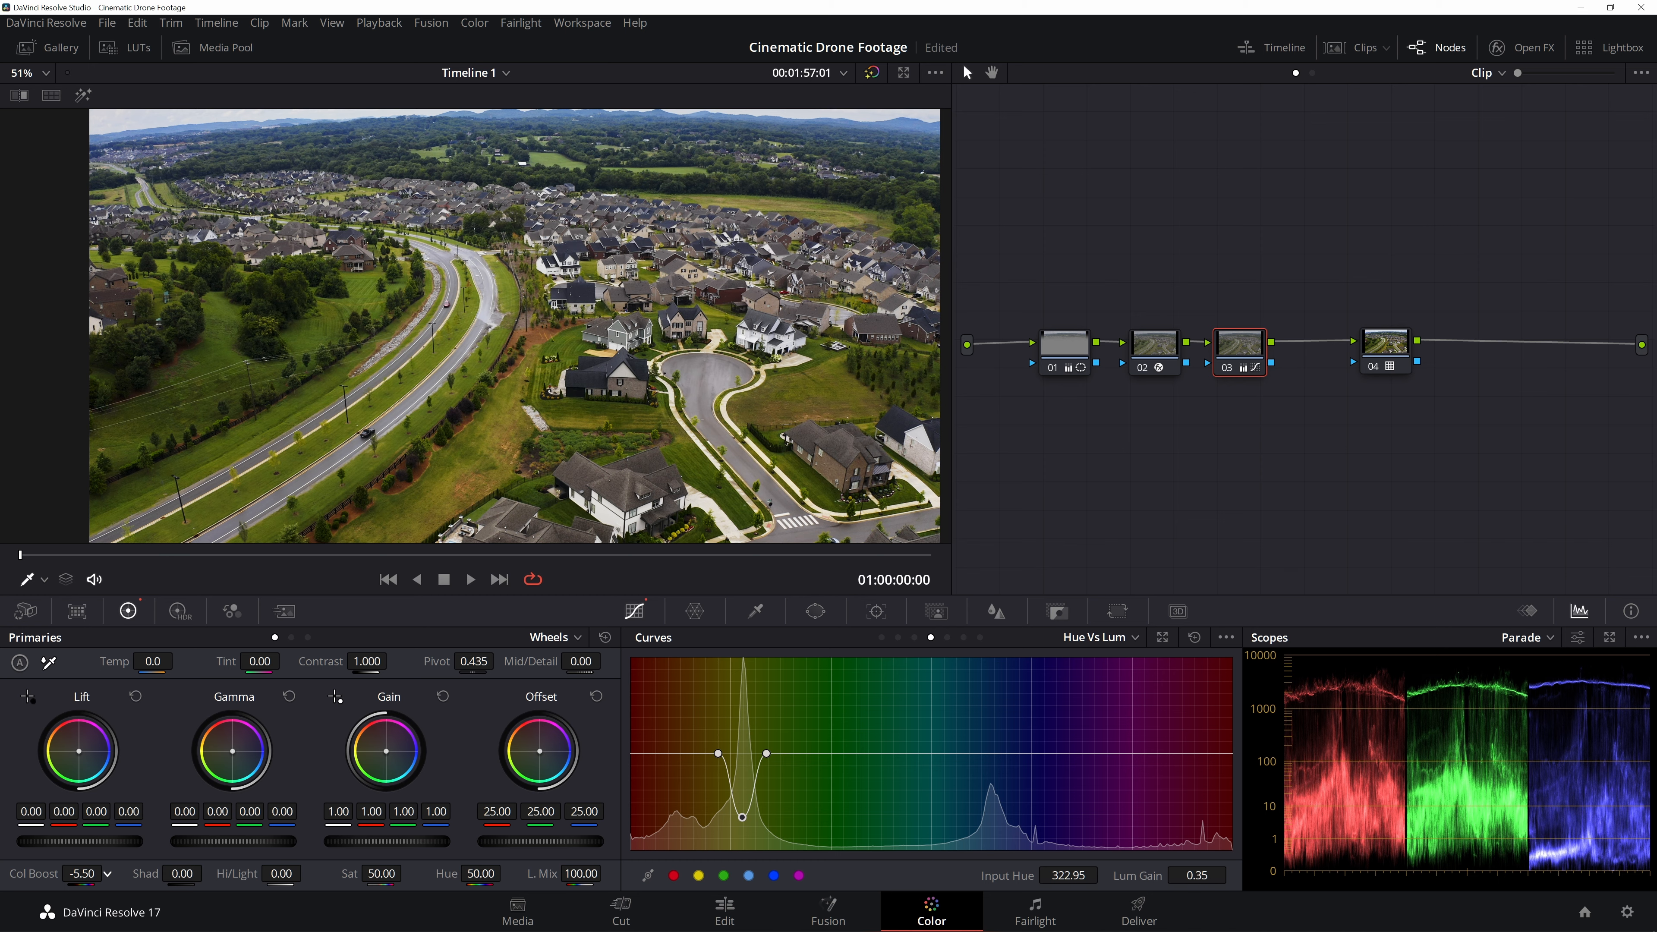
scroll(628, 237, "down", 2)
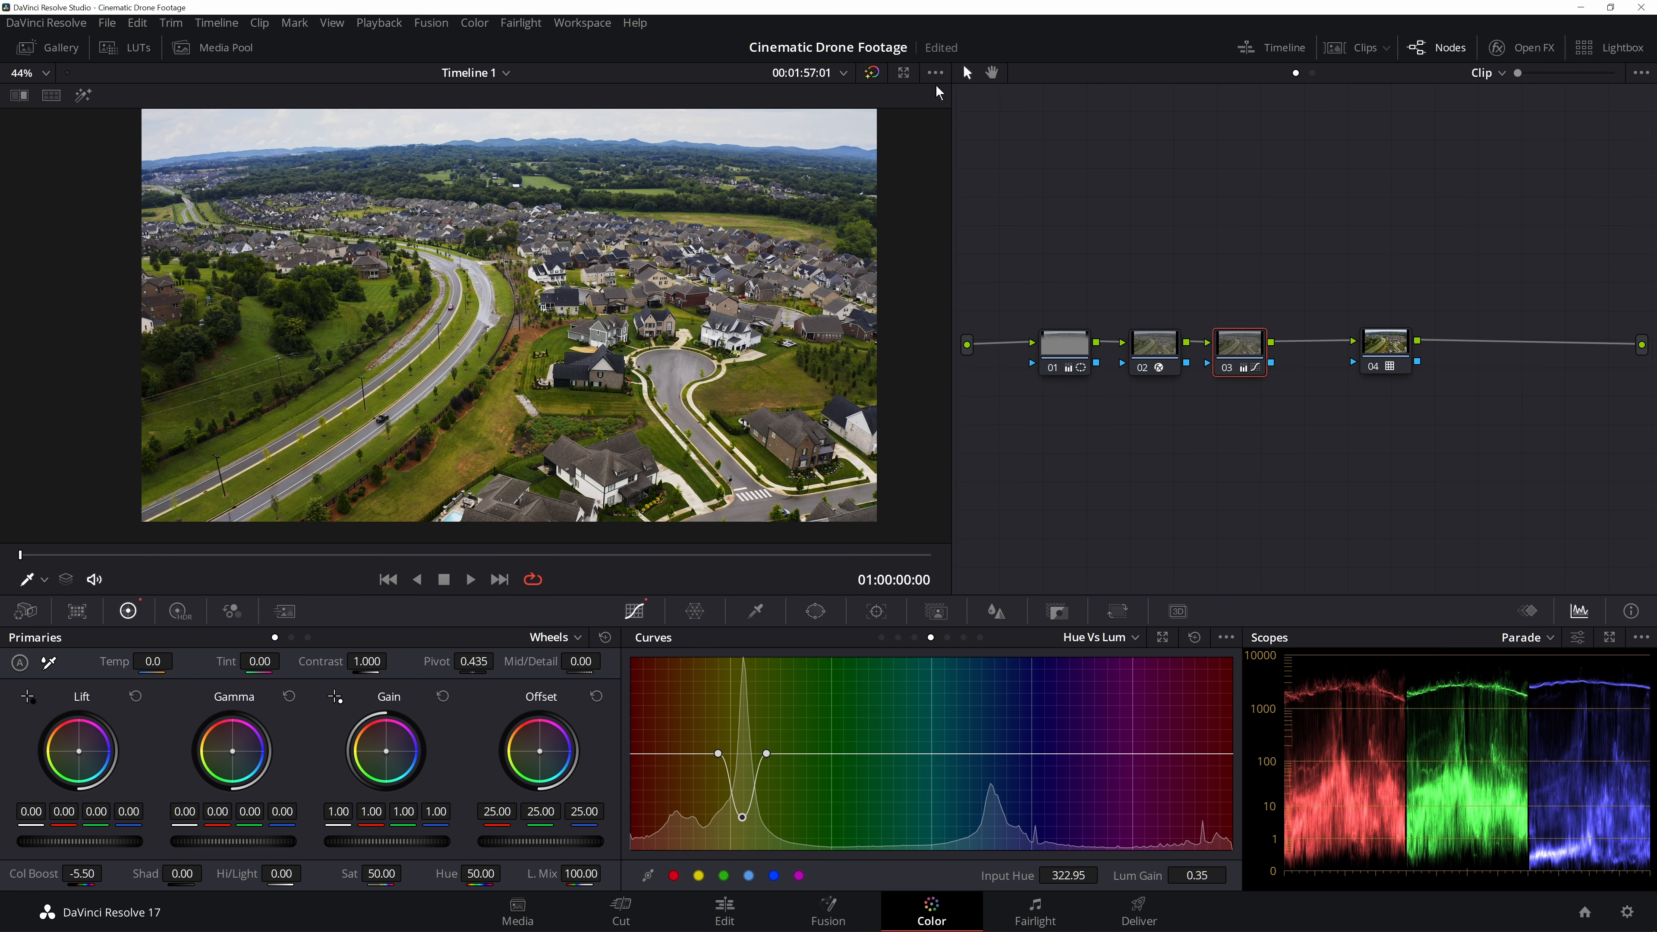
- Toggle the grade bypass and the current node on and off, and play the clip to compare the result
left_click(872, 72)
key("ctrl+d")
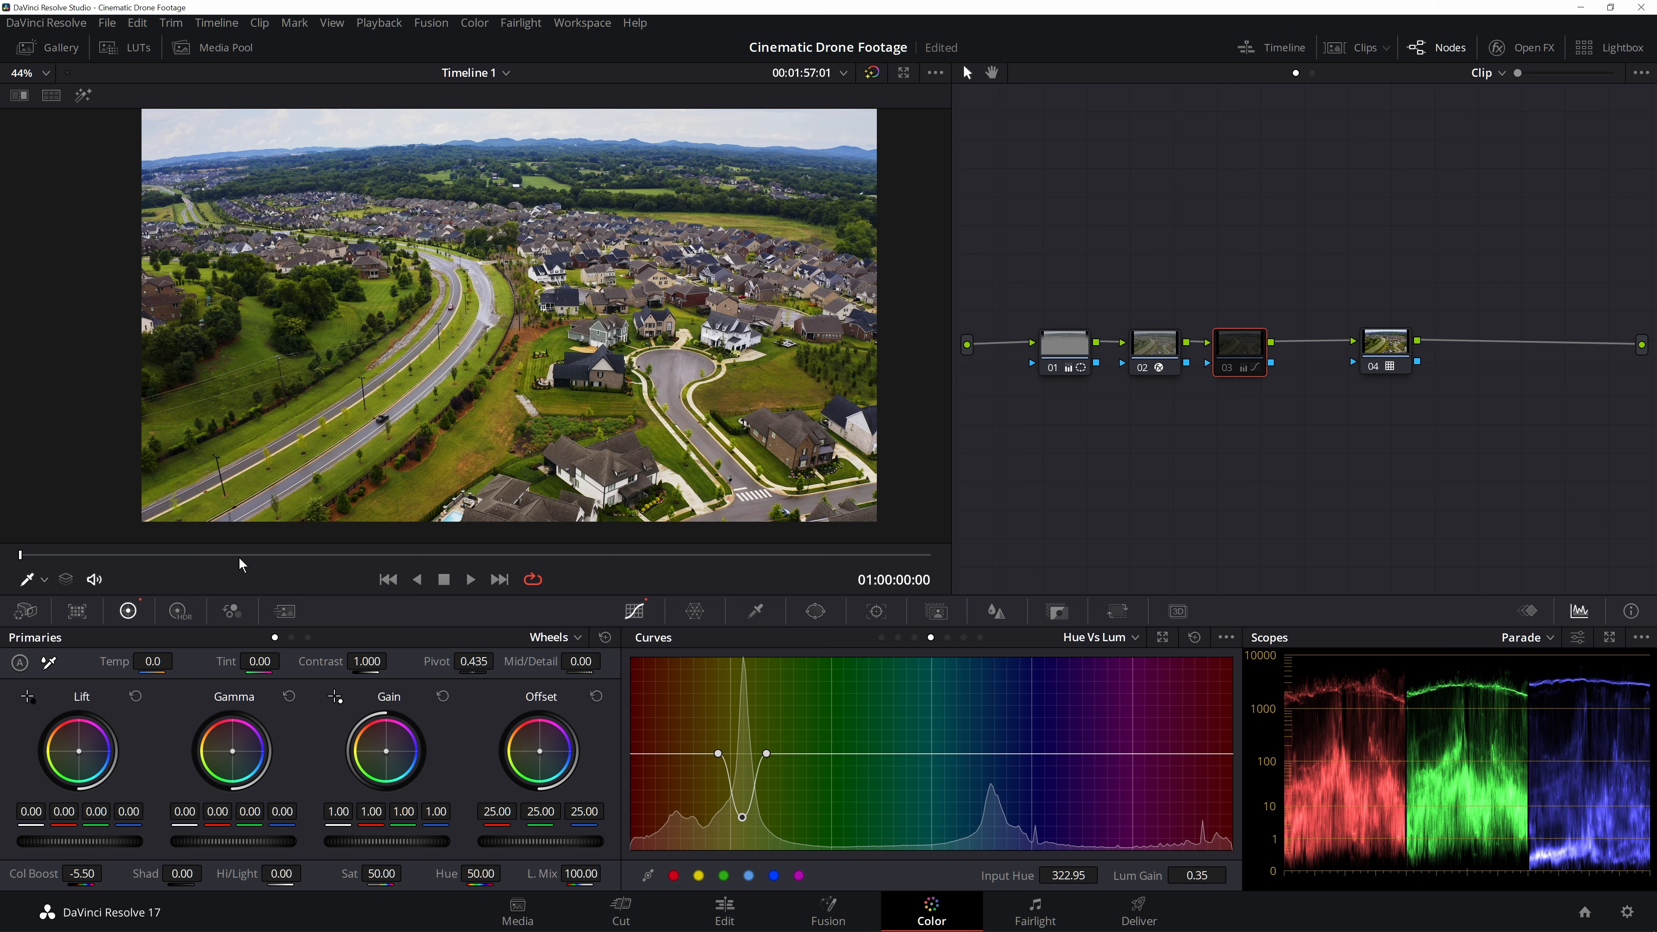
key("ctrl+d")
key("space")
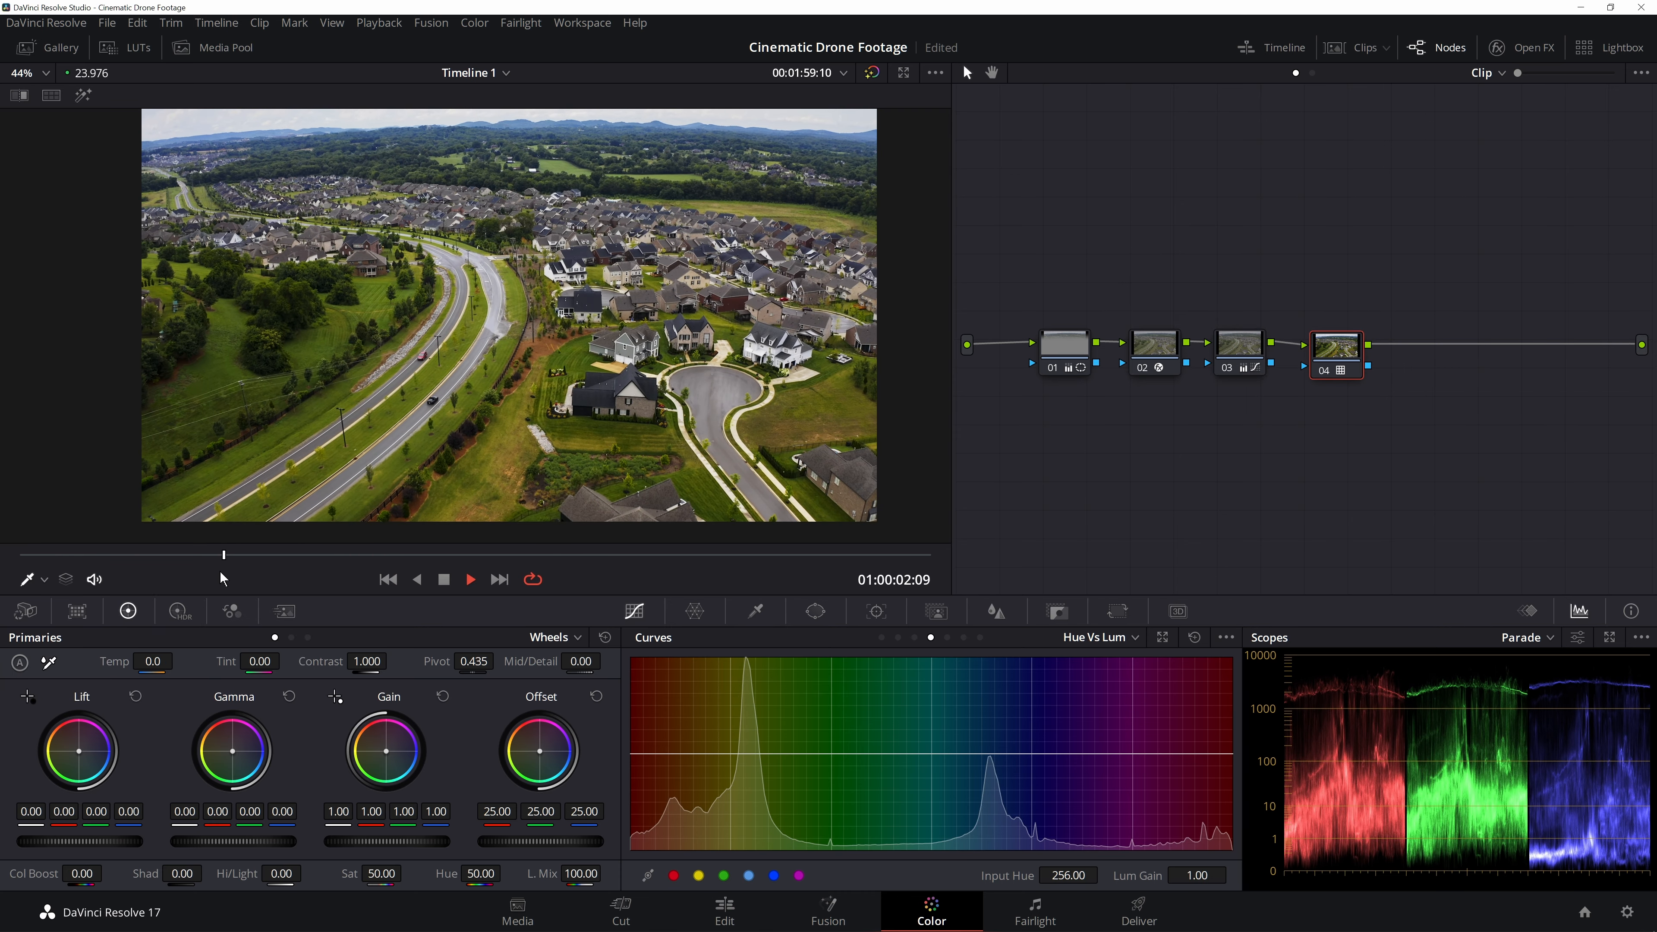
left_click_drag(224, 557, 3, 567)
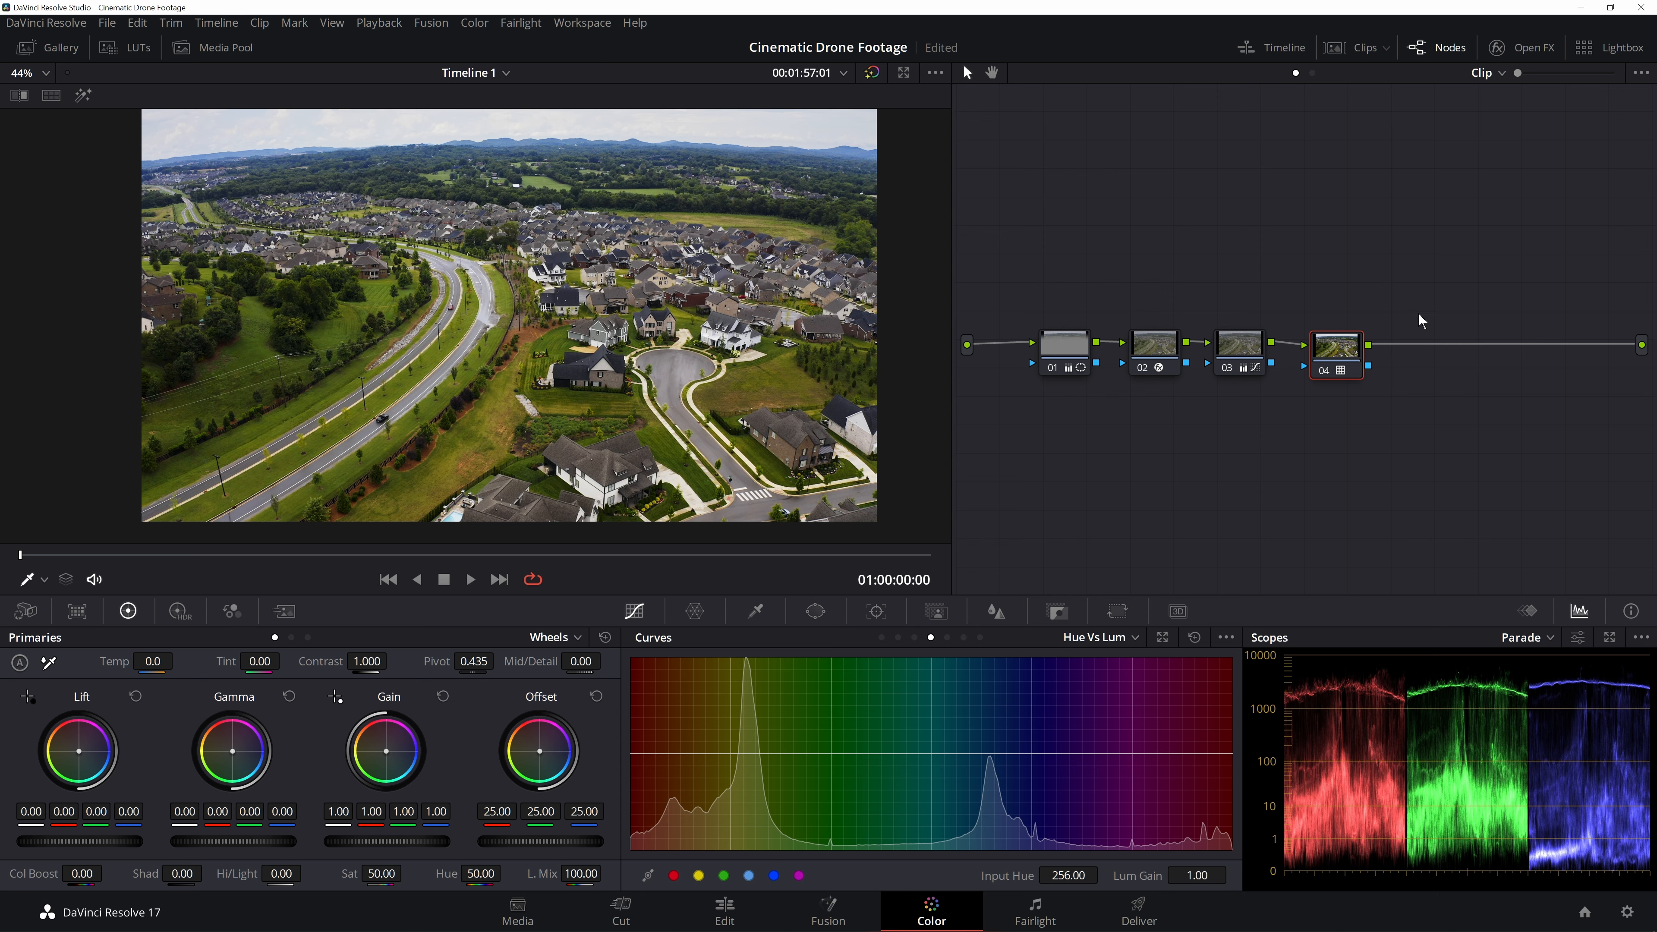
- Add another serial node with a gradient window positioned over the sky, and show the highlighted matte
key("alt+s")
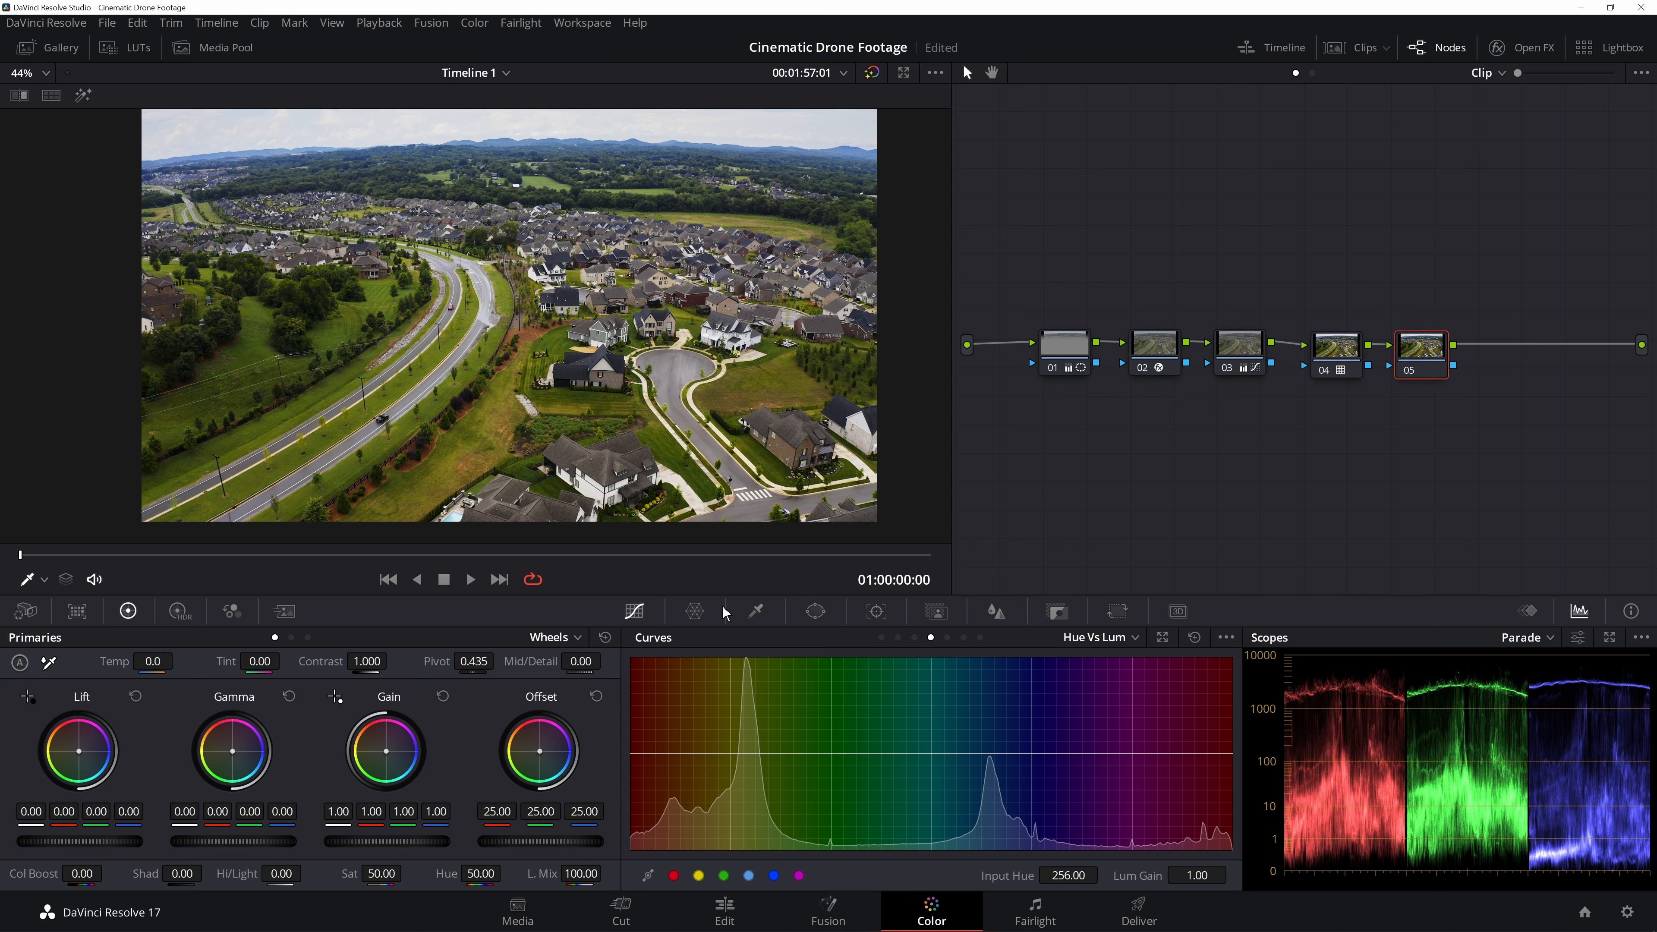
left_click(754, 612)
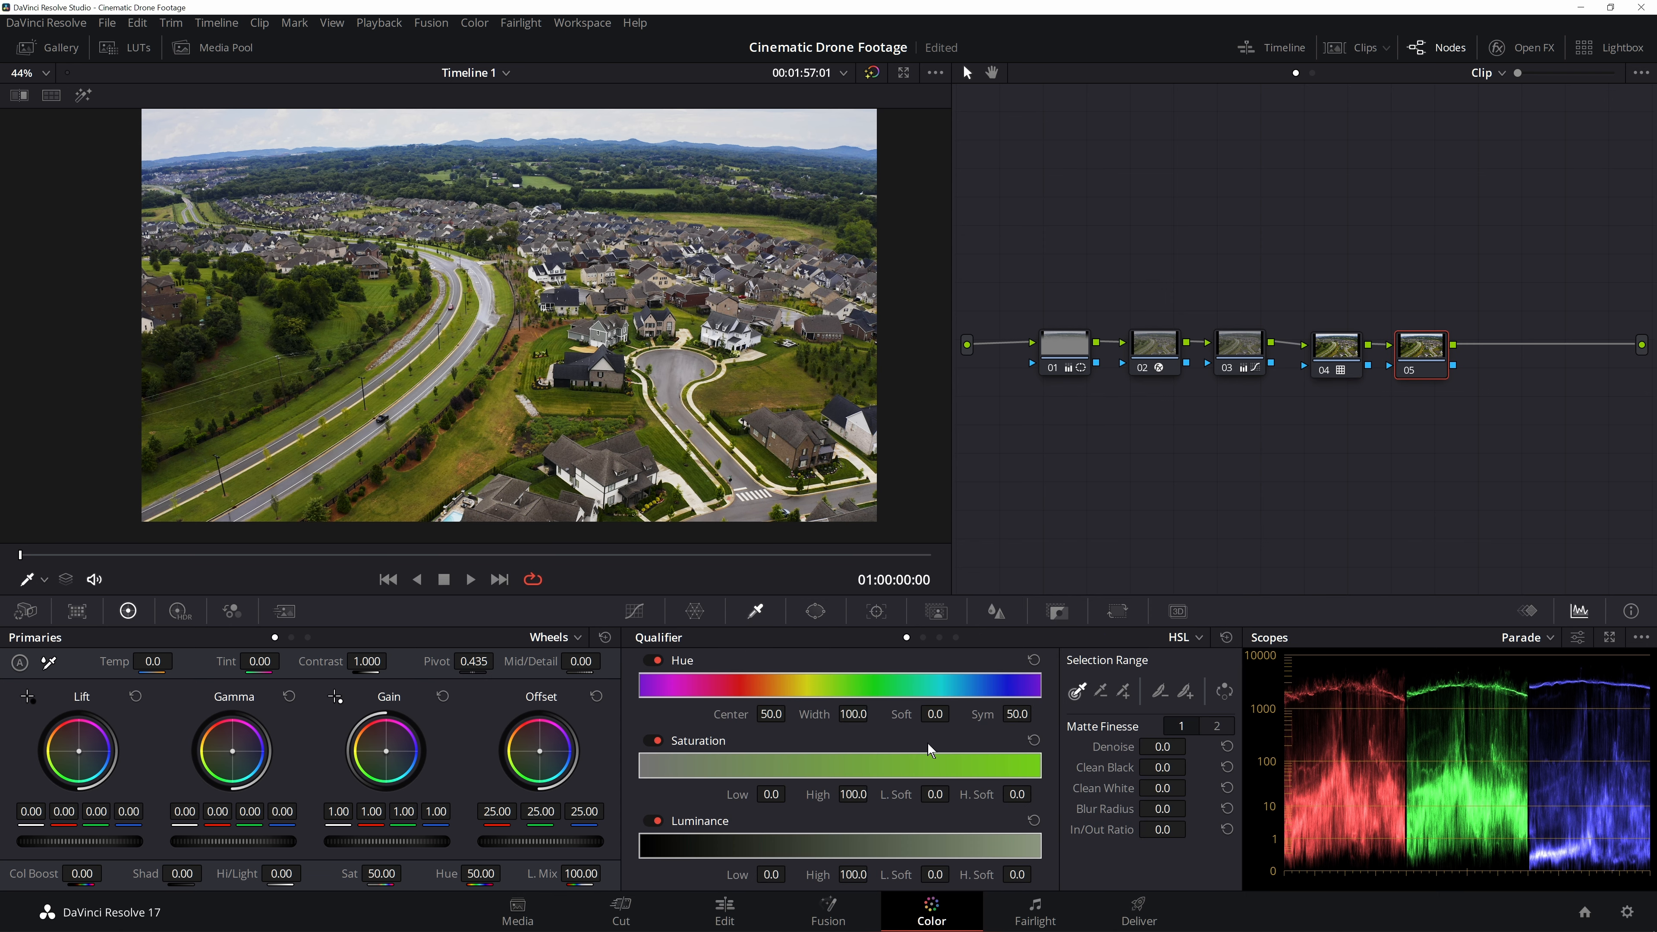
left_click(815, 611)
left_click(670, 870)
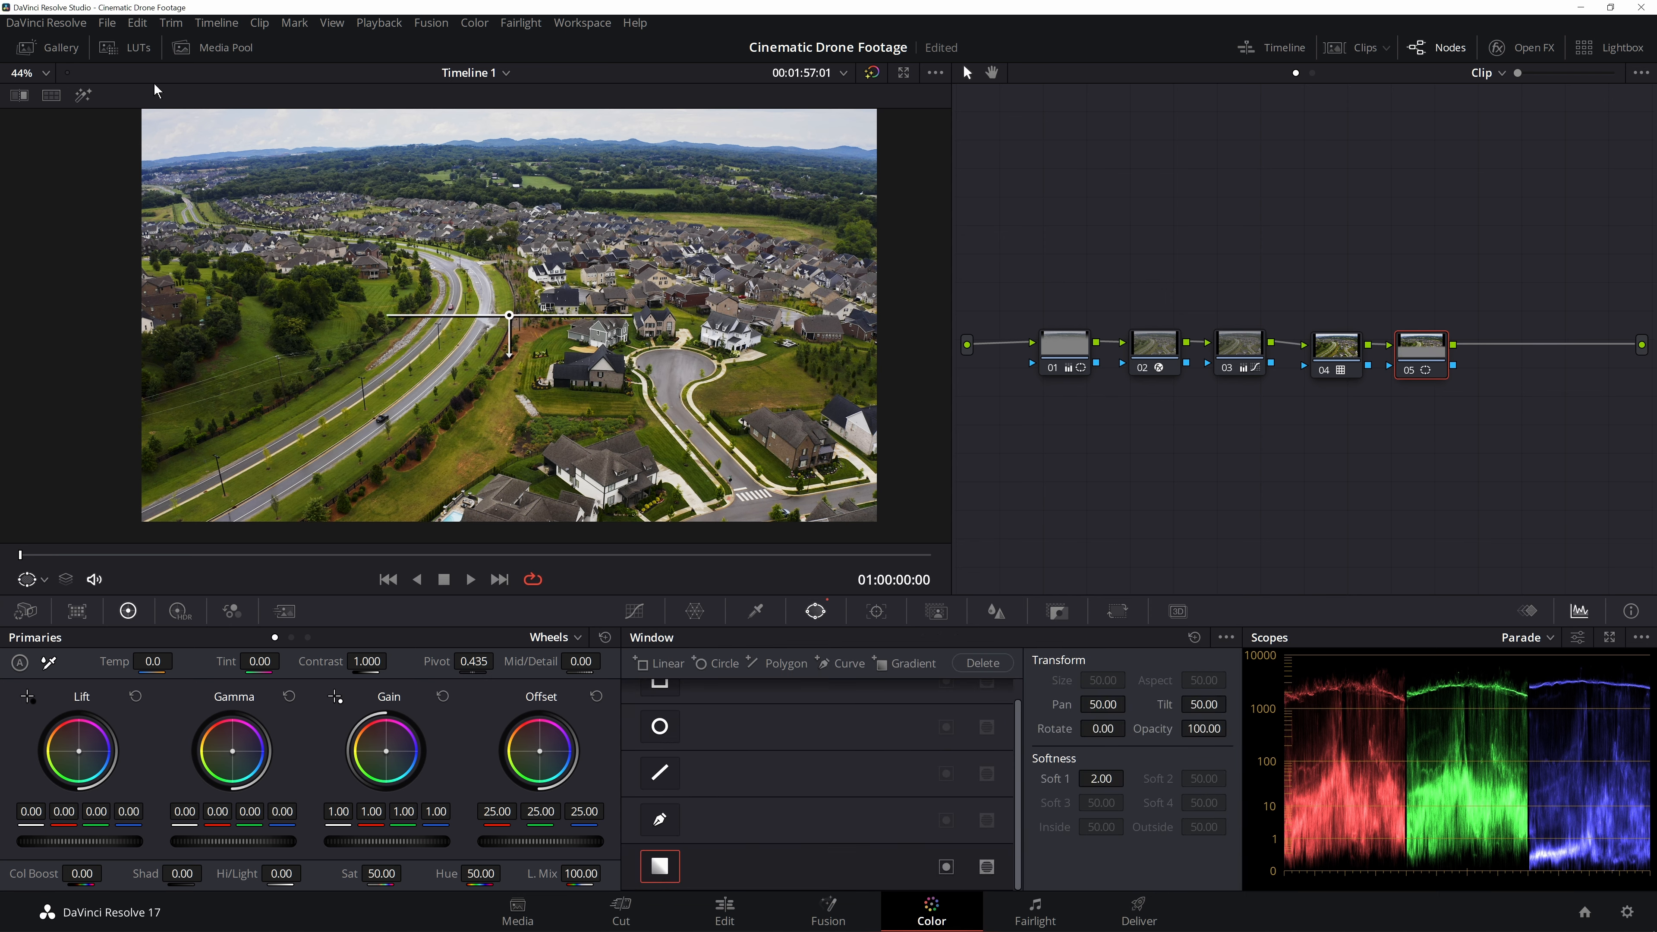
left_click_drag(509, 315, 482, 218)
left_click(83, 96)
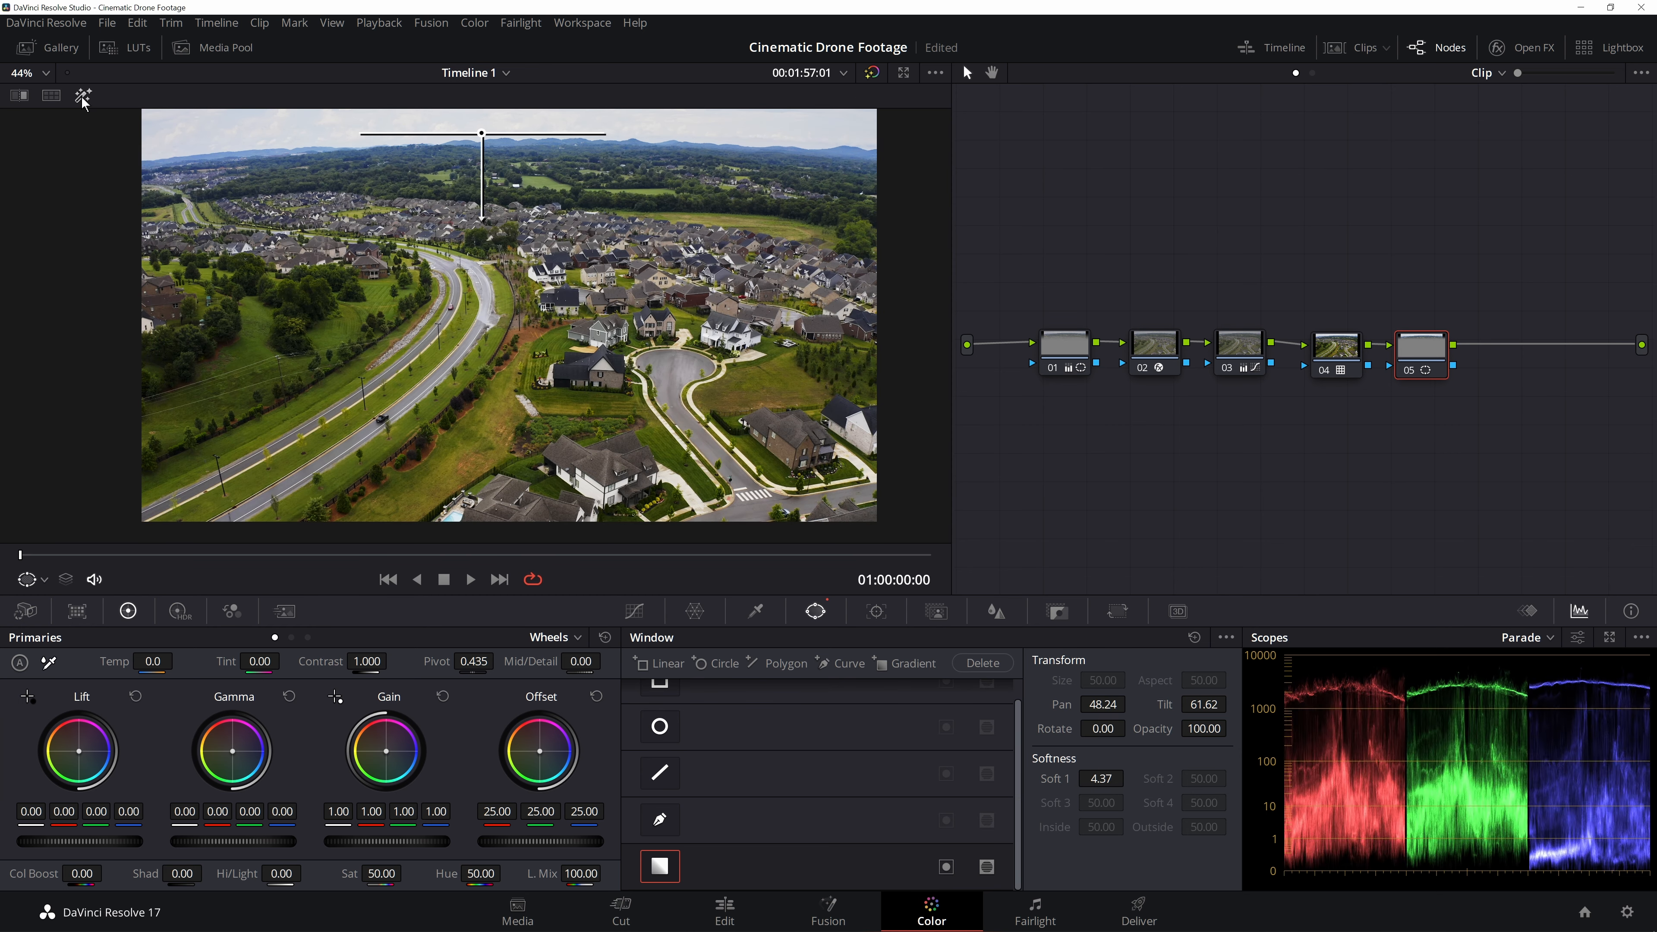
left_click(83, 95)
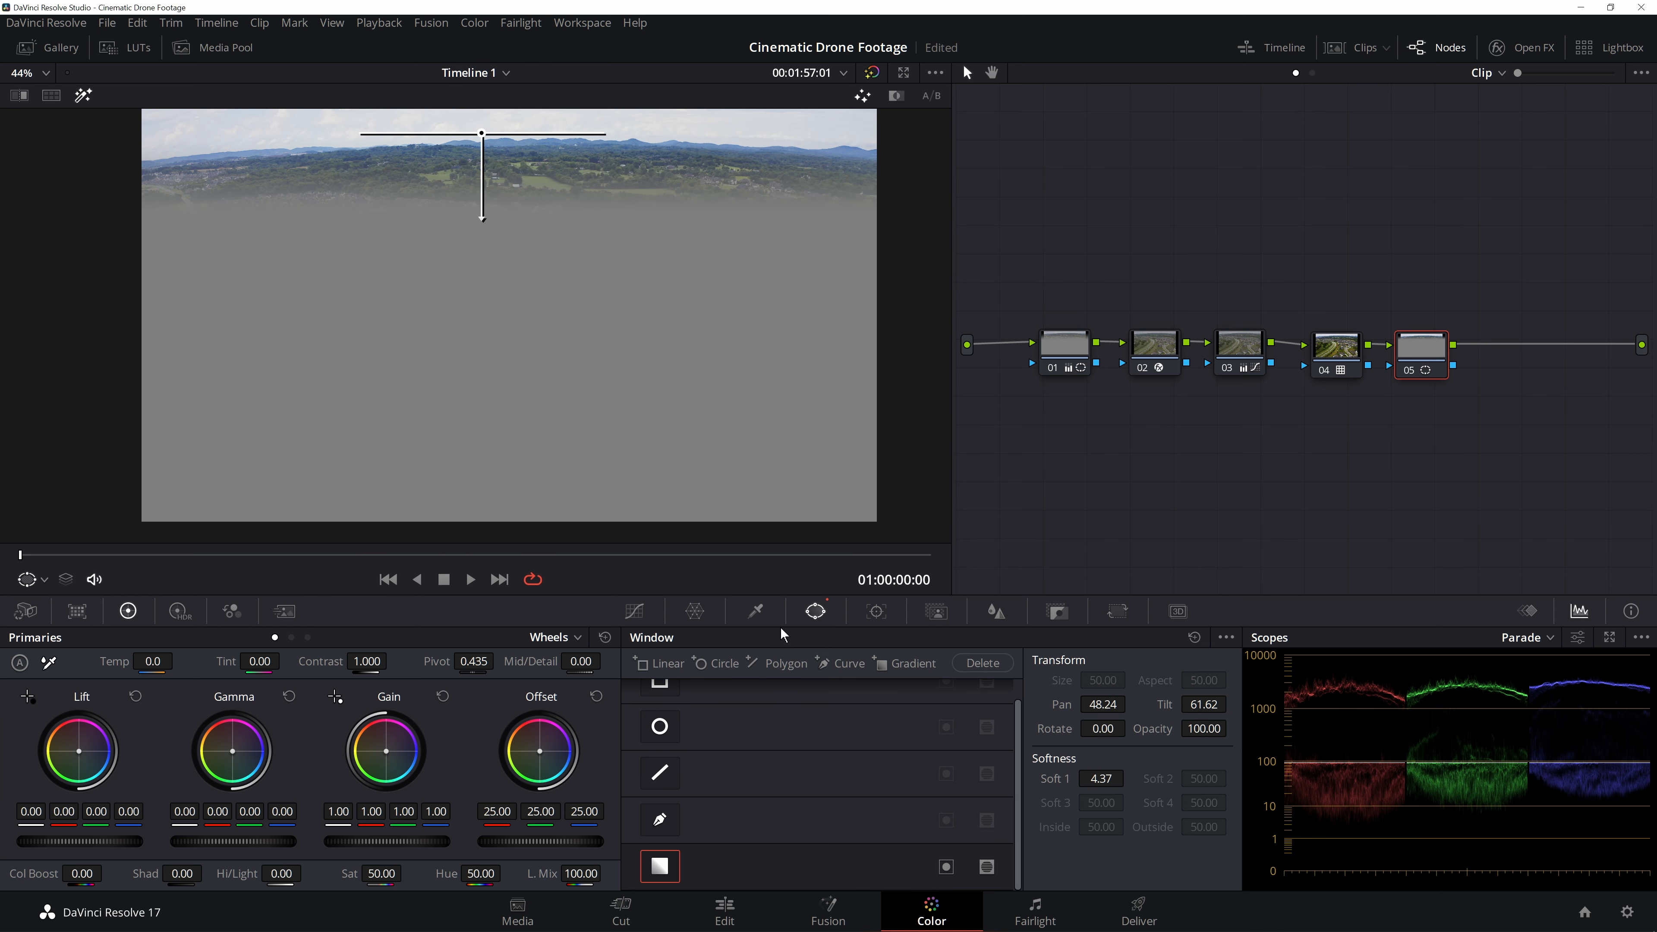
- Qualify the bright clouds by luminance, setting Low to 71.8 and L. Soft to 1.9
left_click(756, 611)
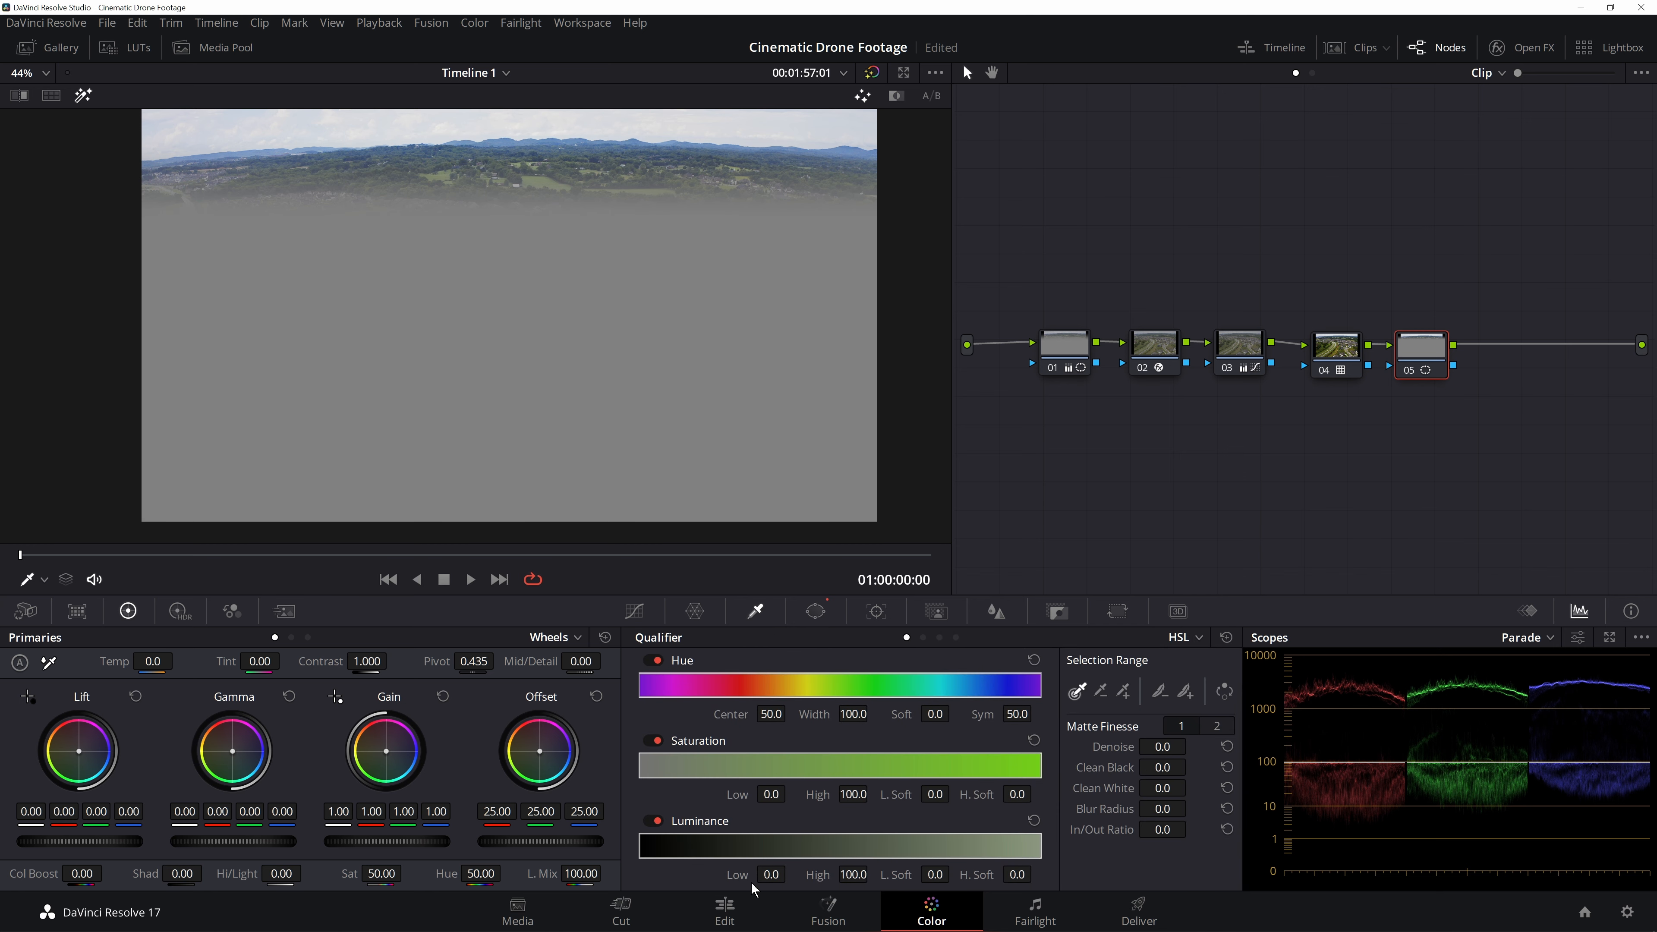
left_click_drag(760, 874, 791, 872)
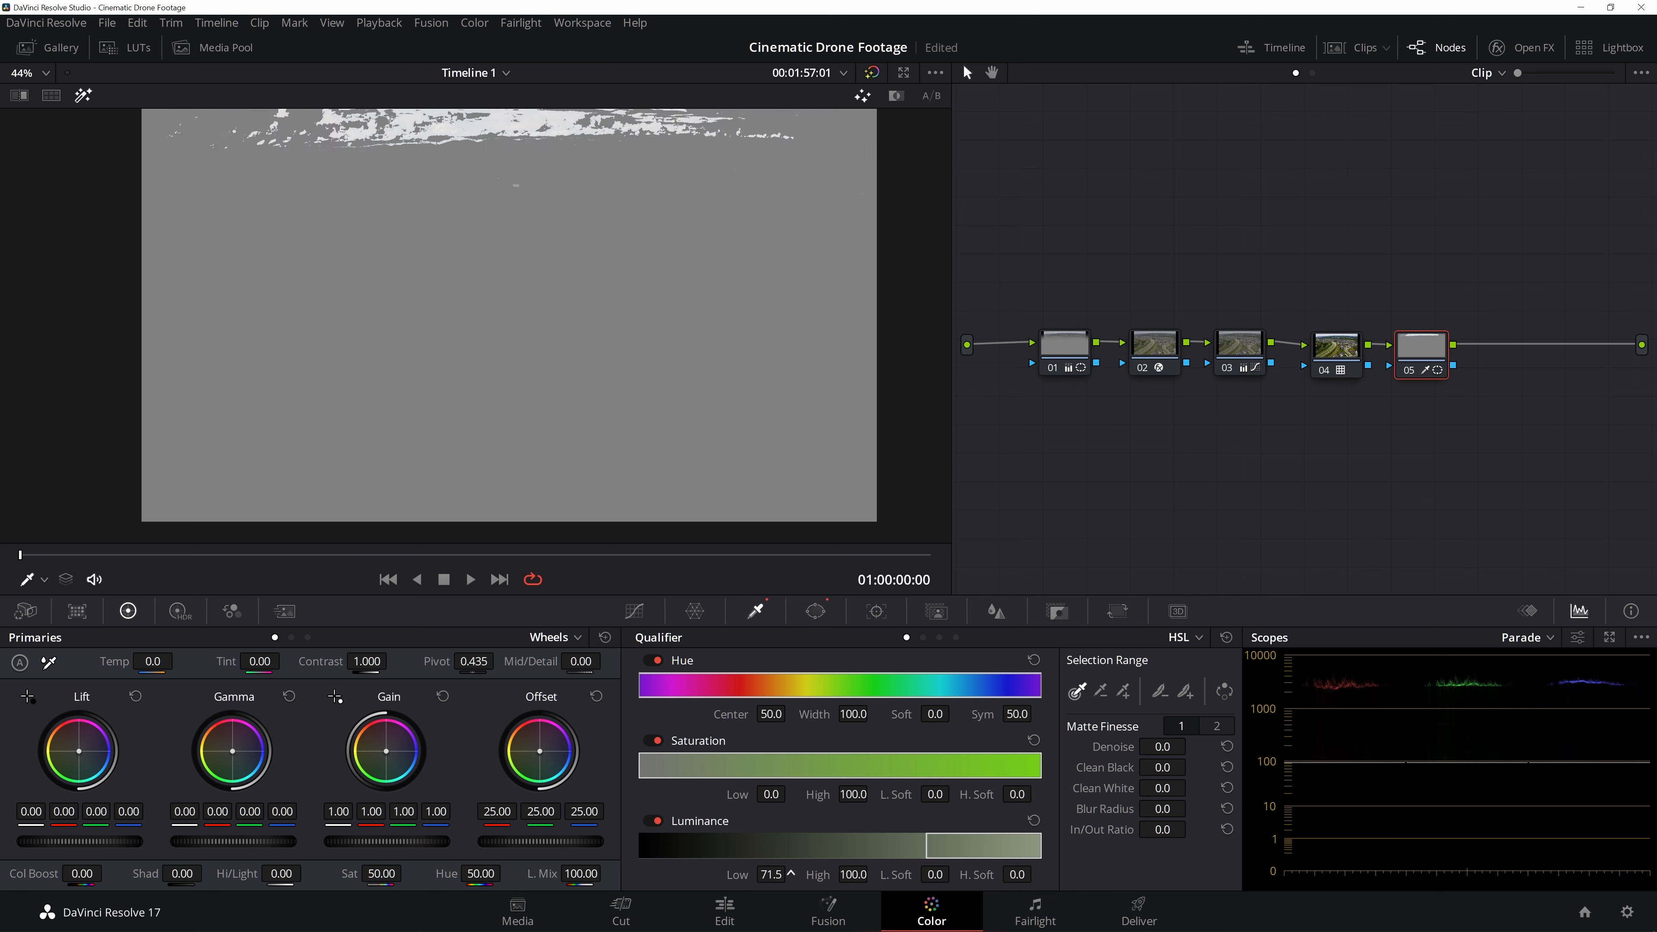
scroll(558, 123, "up", 3)
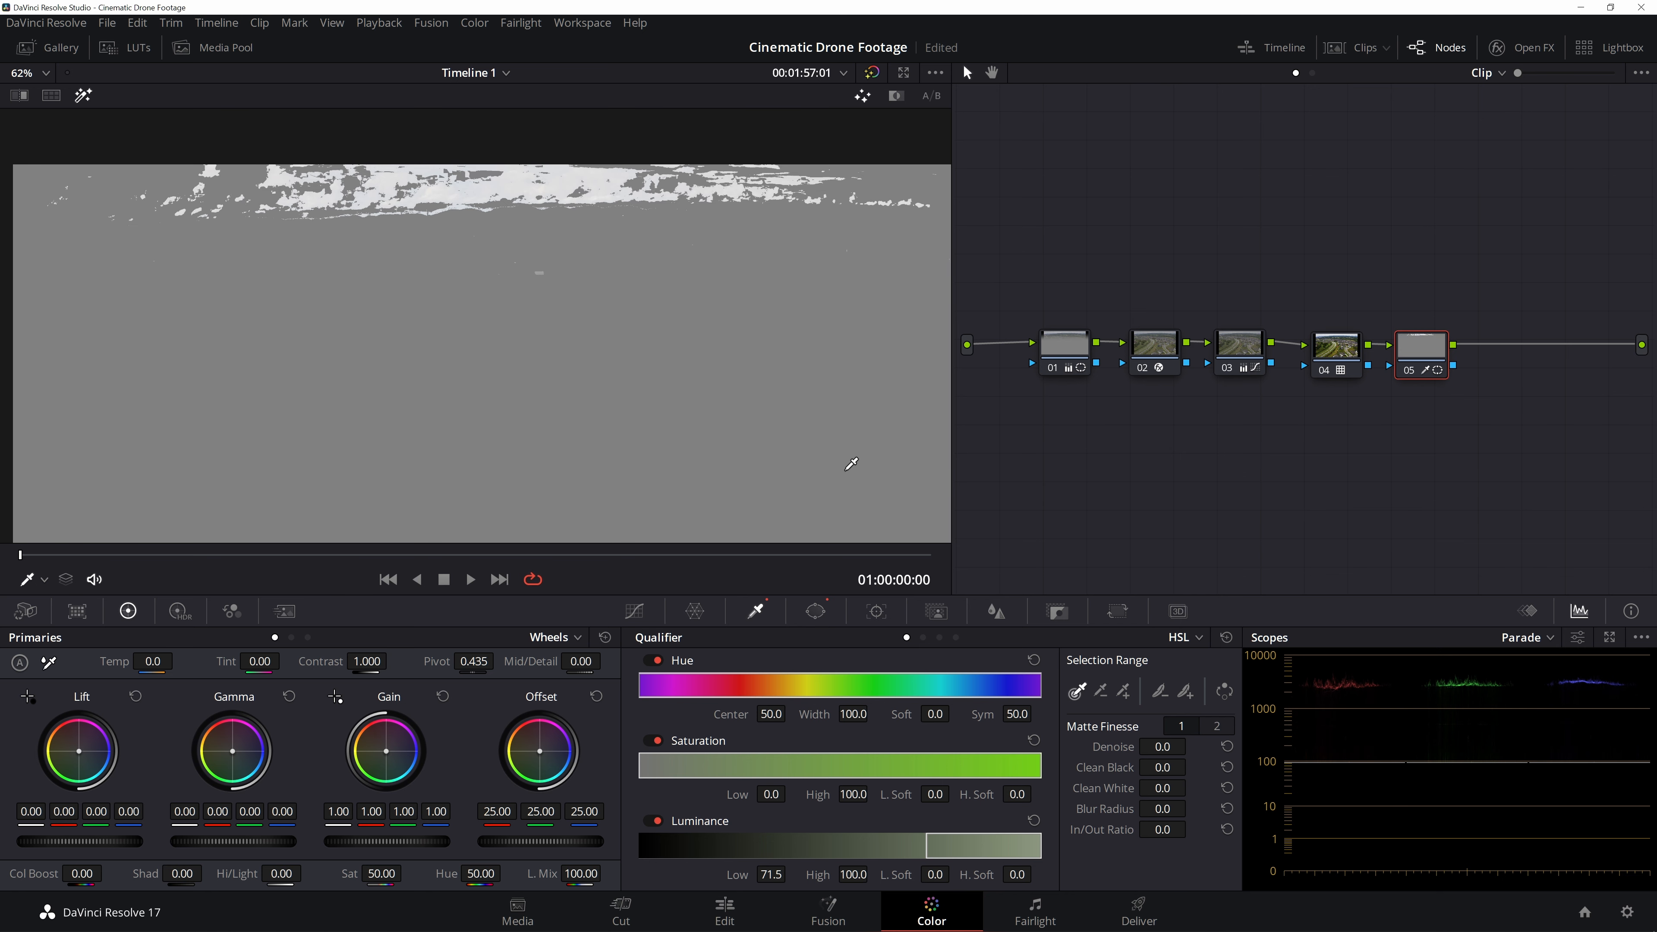
left_click_drag(775, 879, 790, 872)
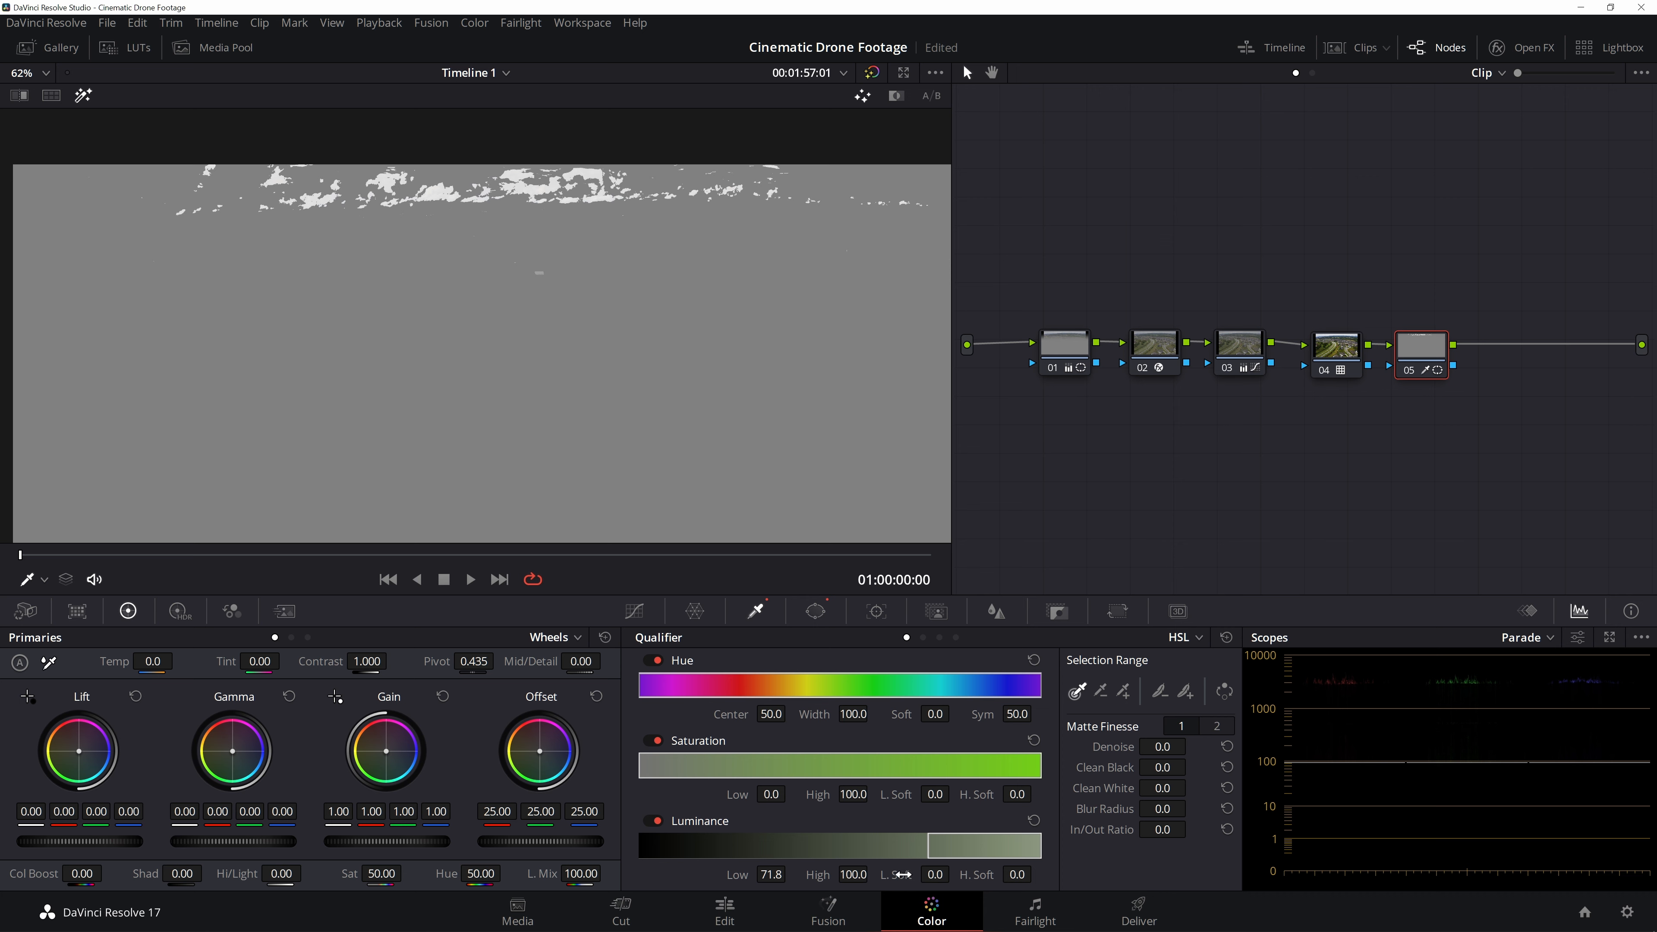
left_click_drag(955, 872, 955, 872)
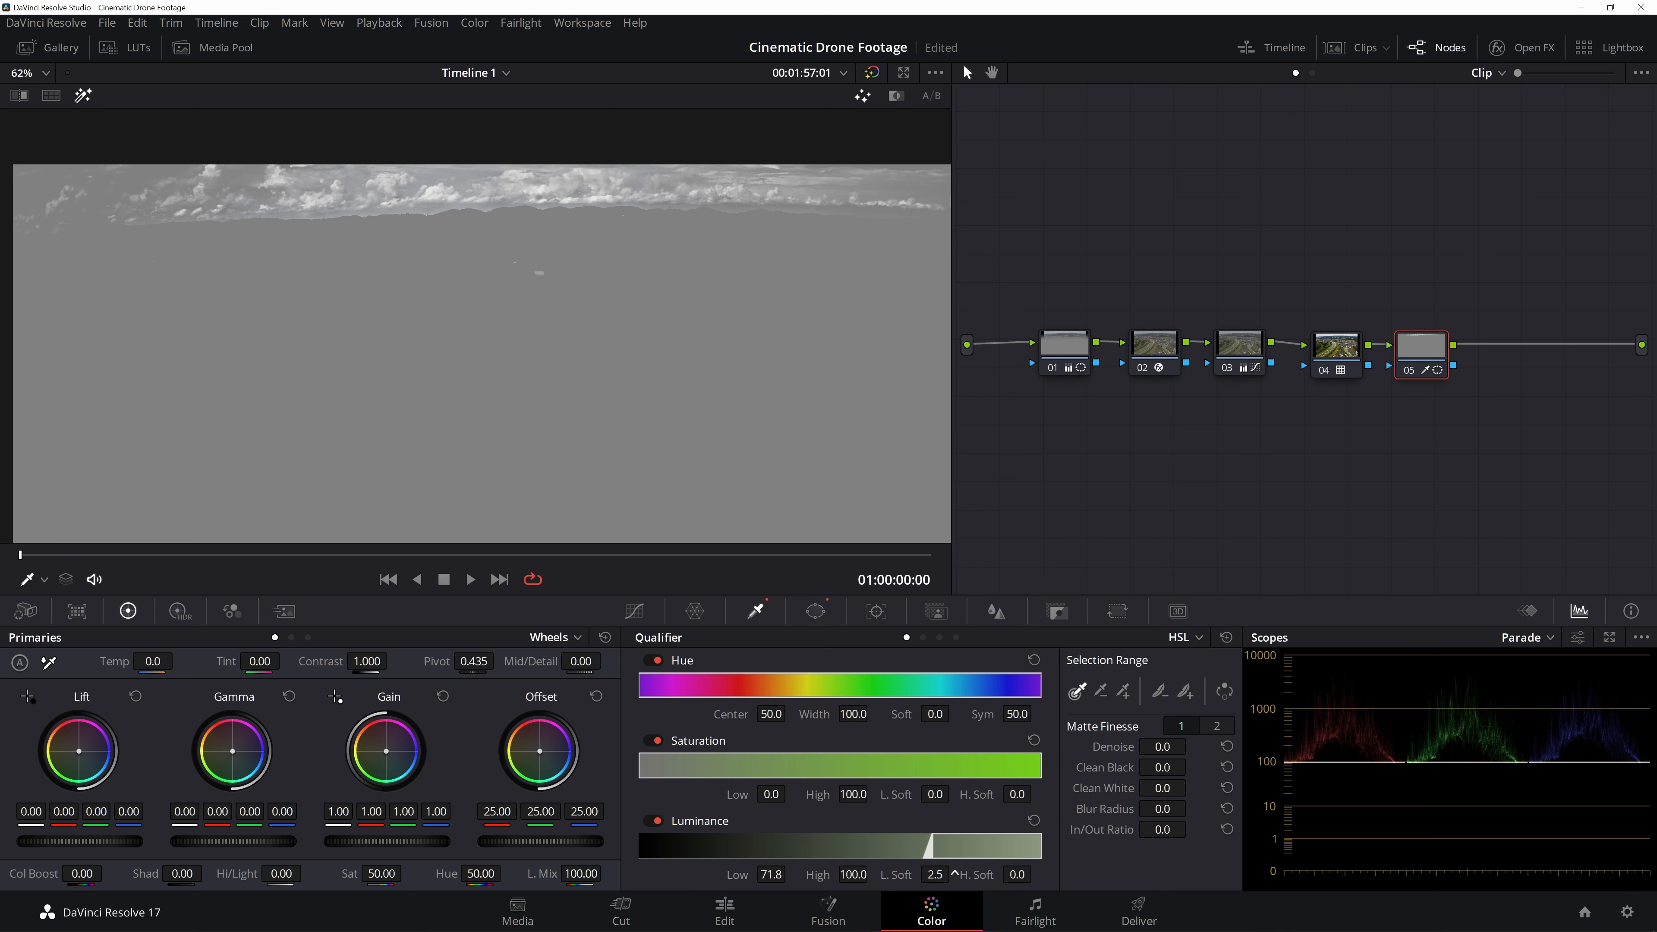
left_click_drag(954, 872, 955, 872)
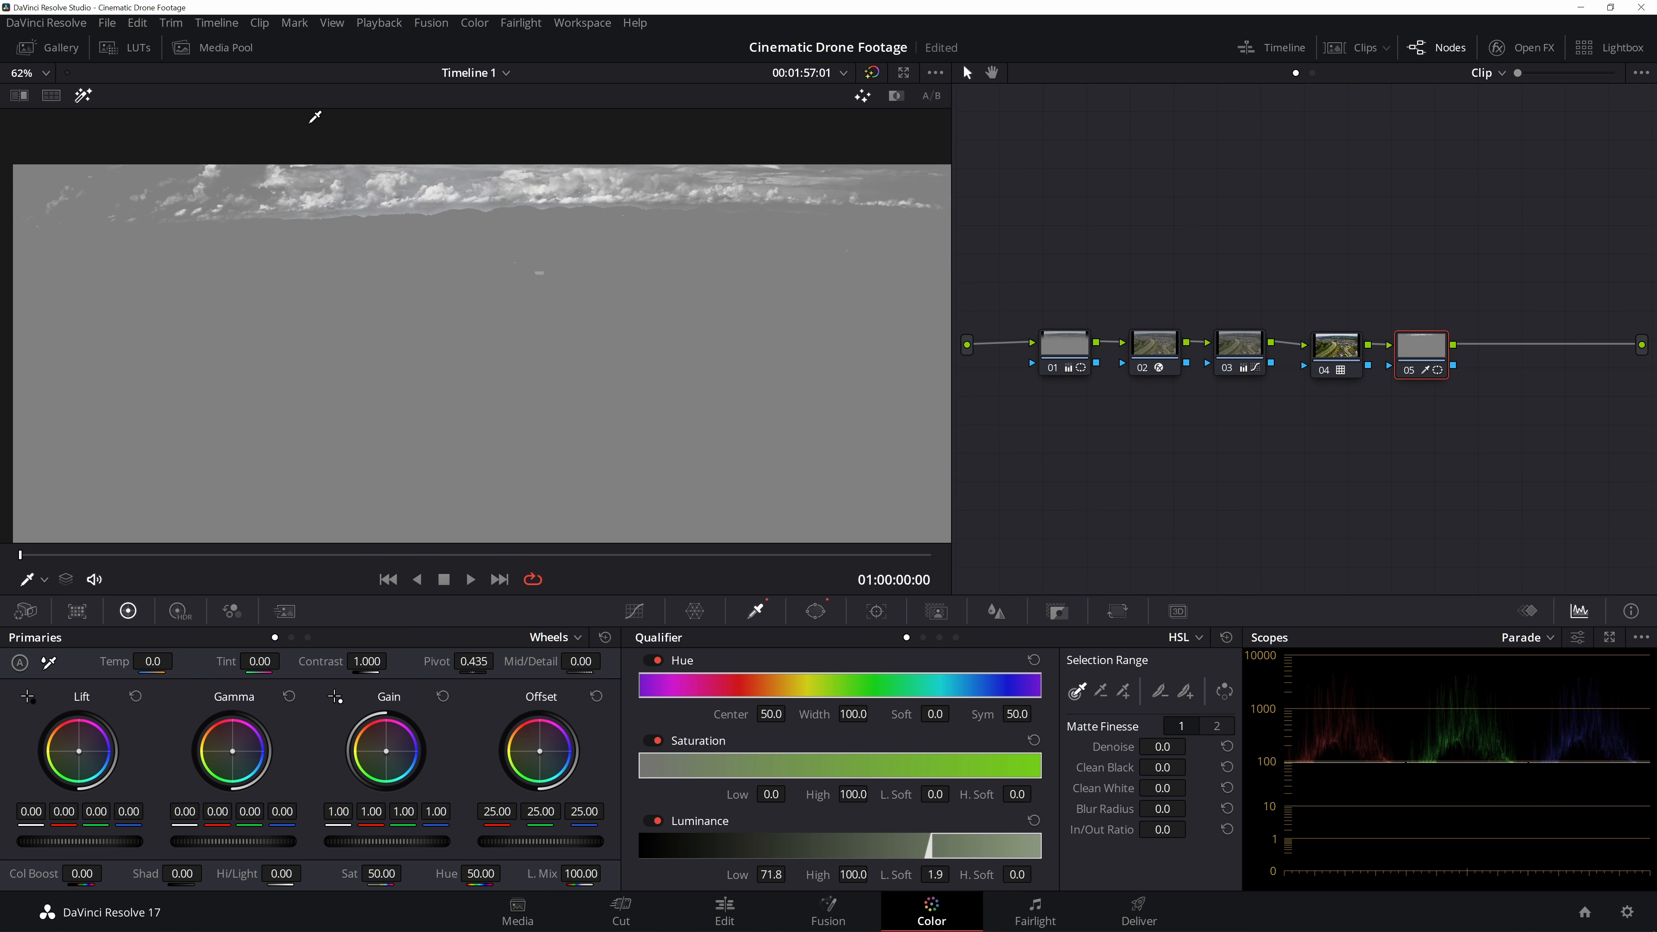
- Set the matte's Clean Black to 2.1
scroll(457, 196, "up", 3)
scroll(407, 143, "down", 2)
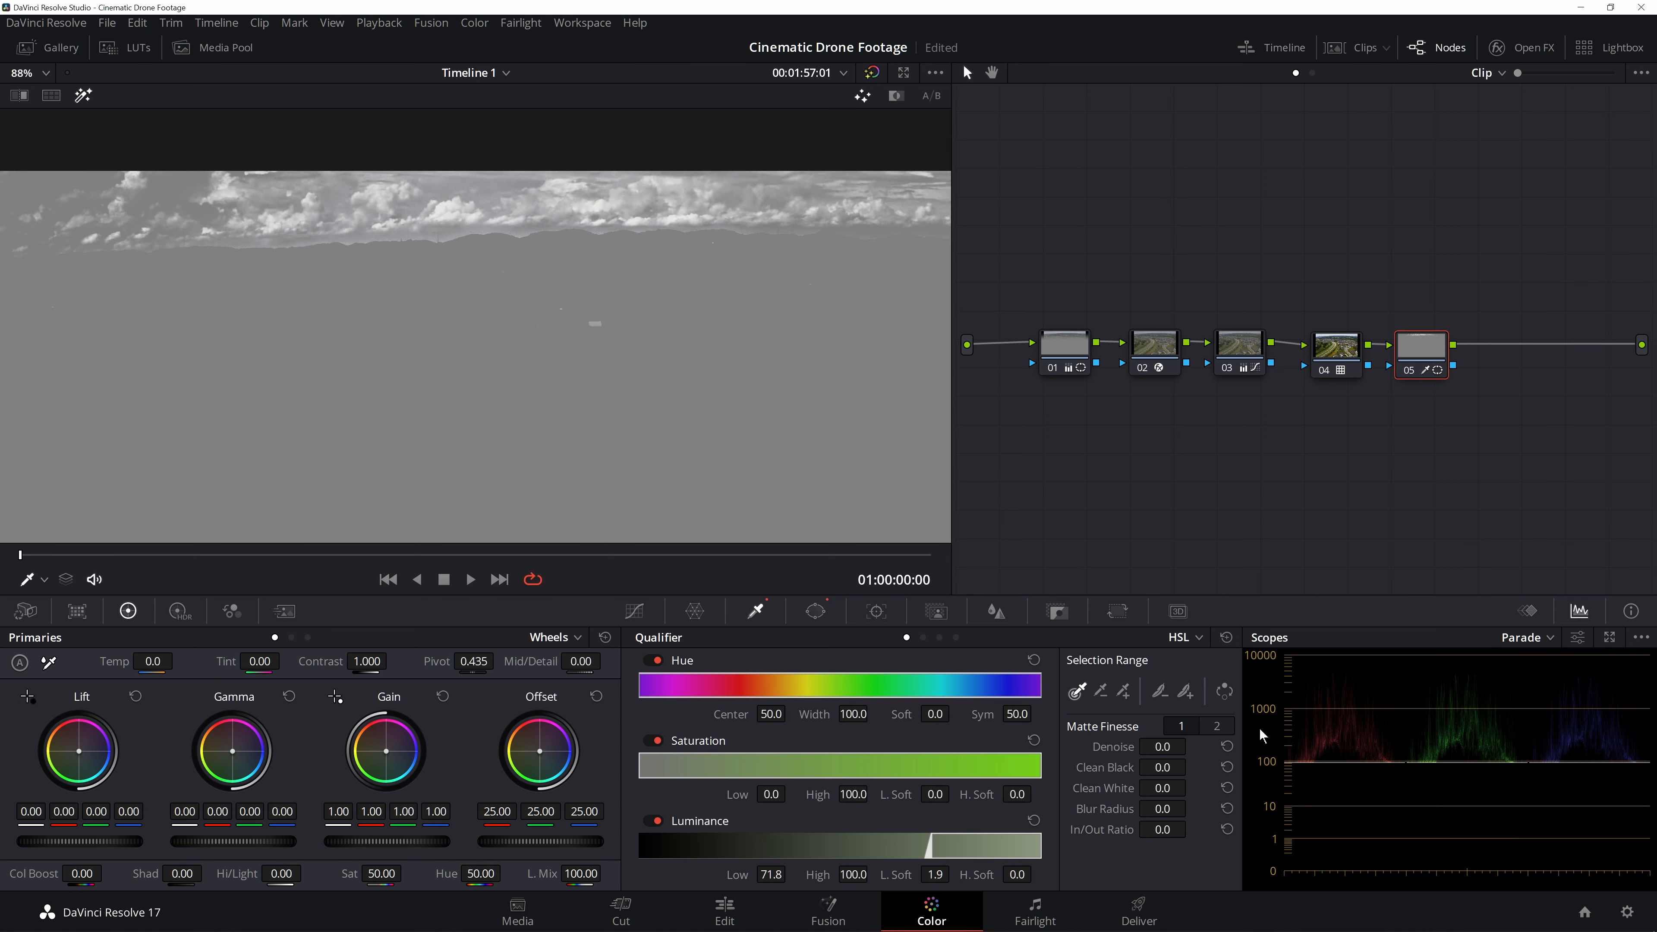
left_click_drag(1155, 771, 1192, 766)
scroll(652, 191, "down", 5)
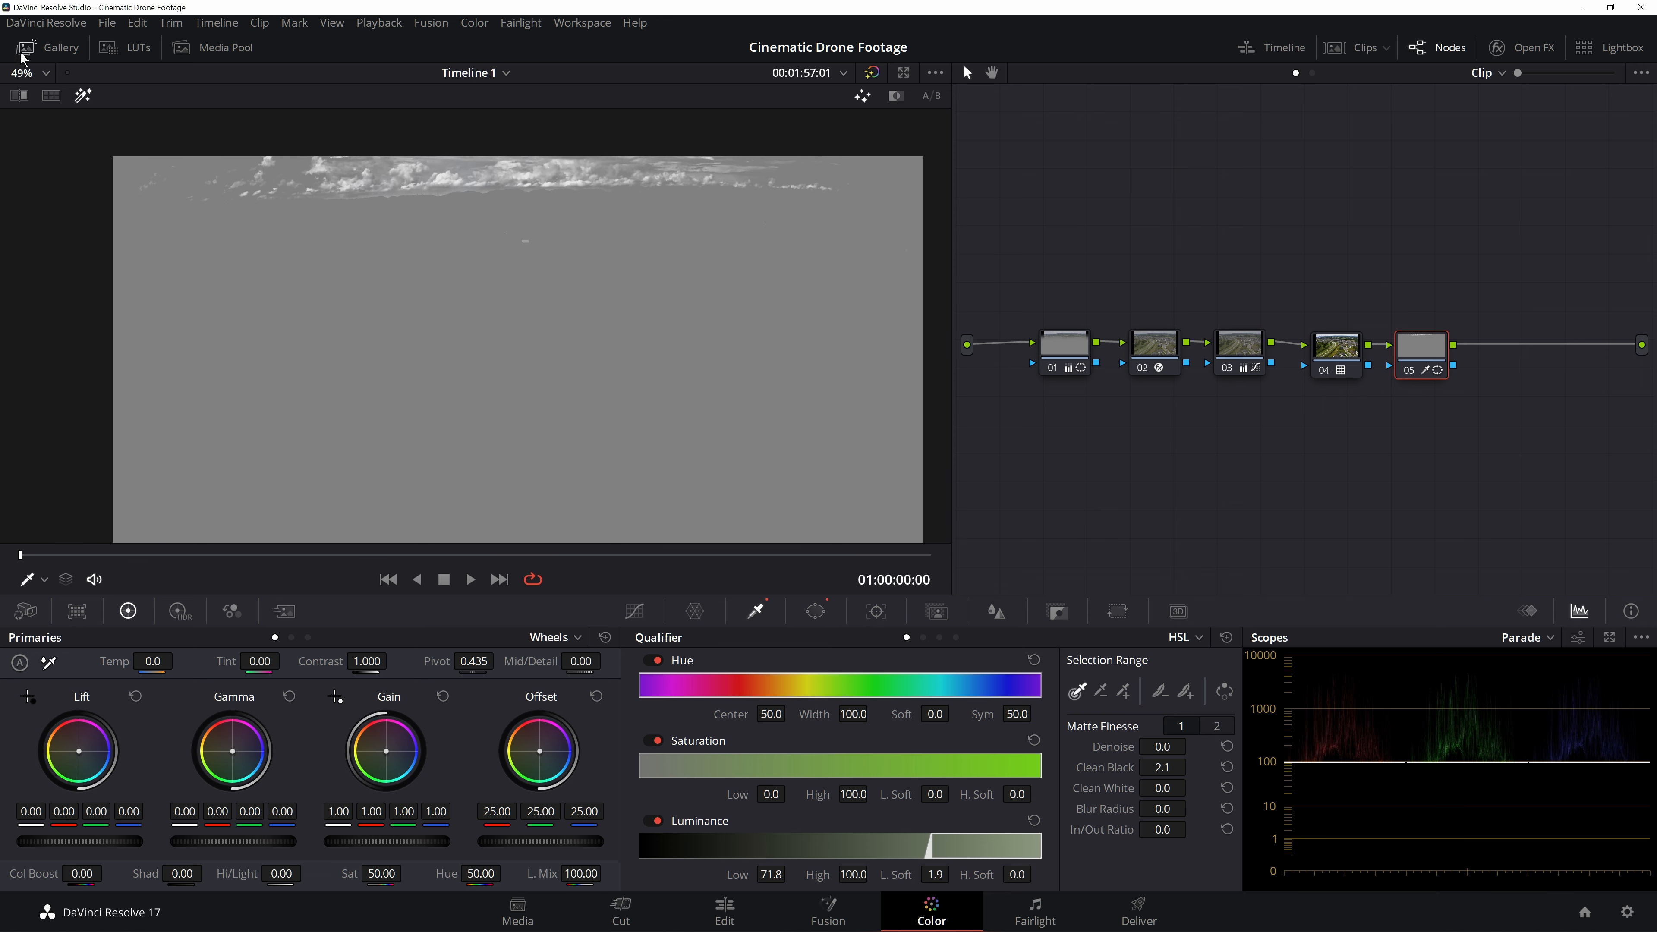
- Turn off the highlight view and switch the primaries display from Wheels to Bars
left_click(83, 95)
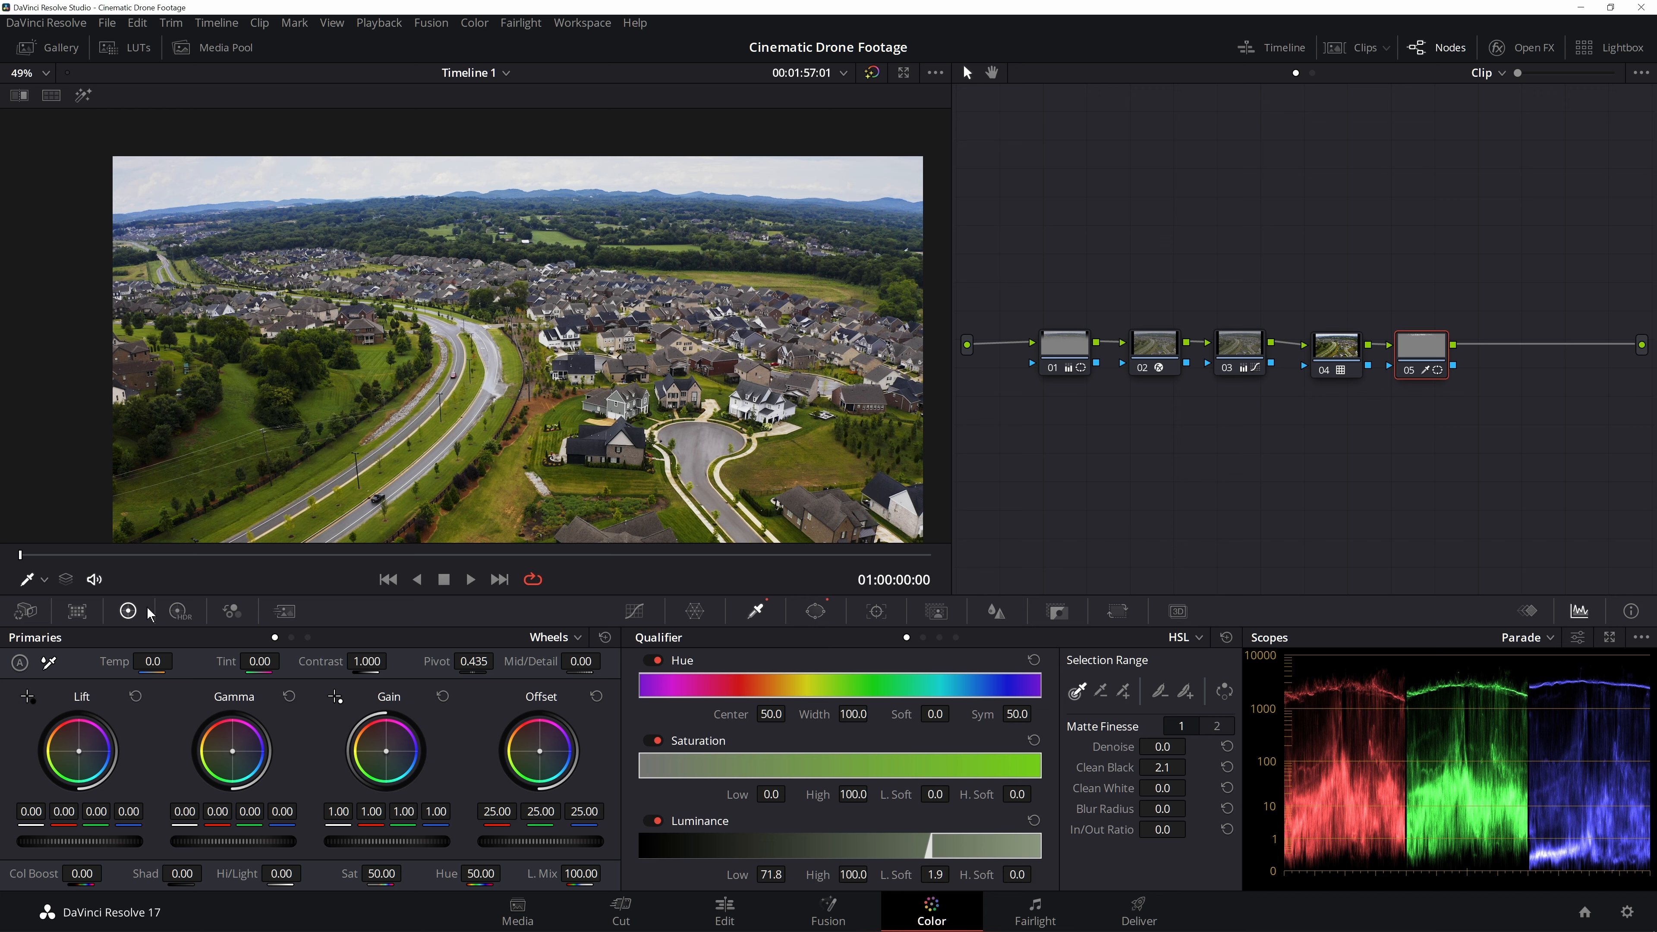
left_click(559, 638)
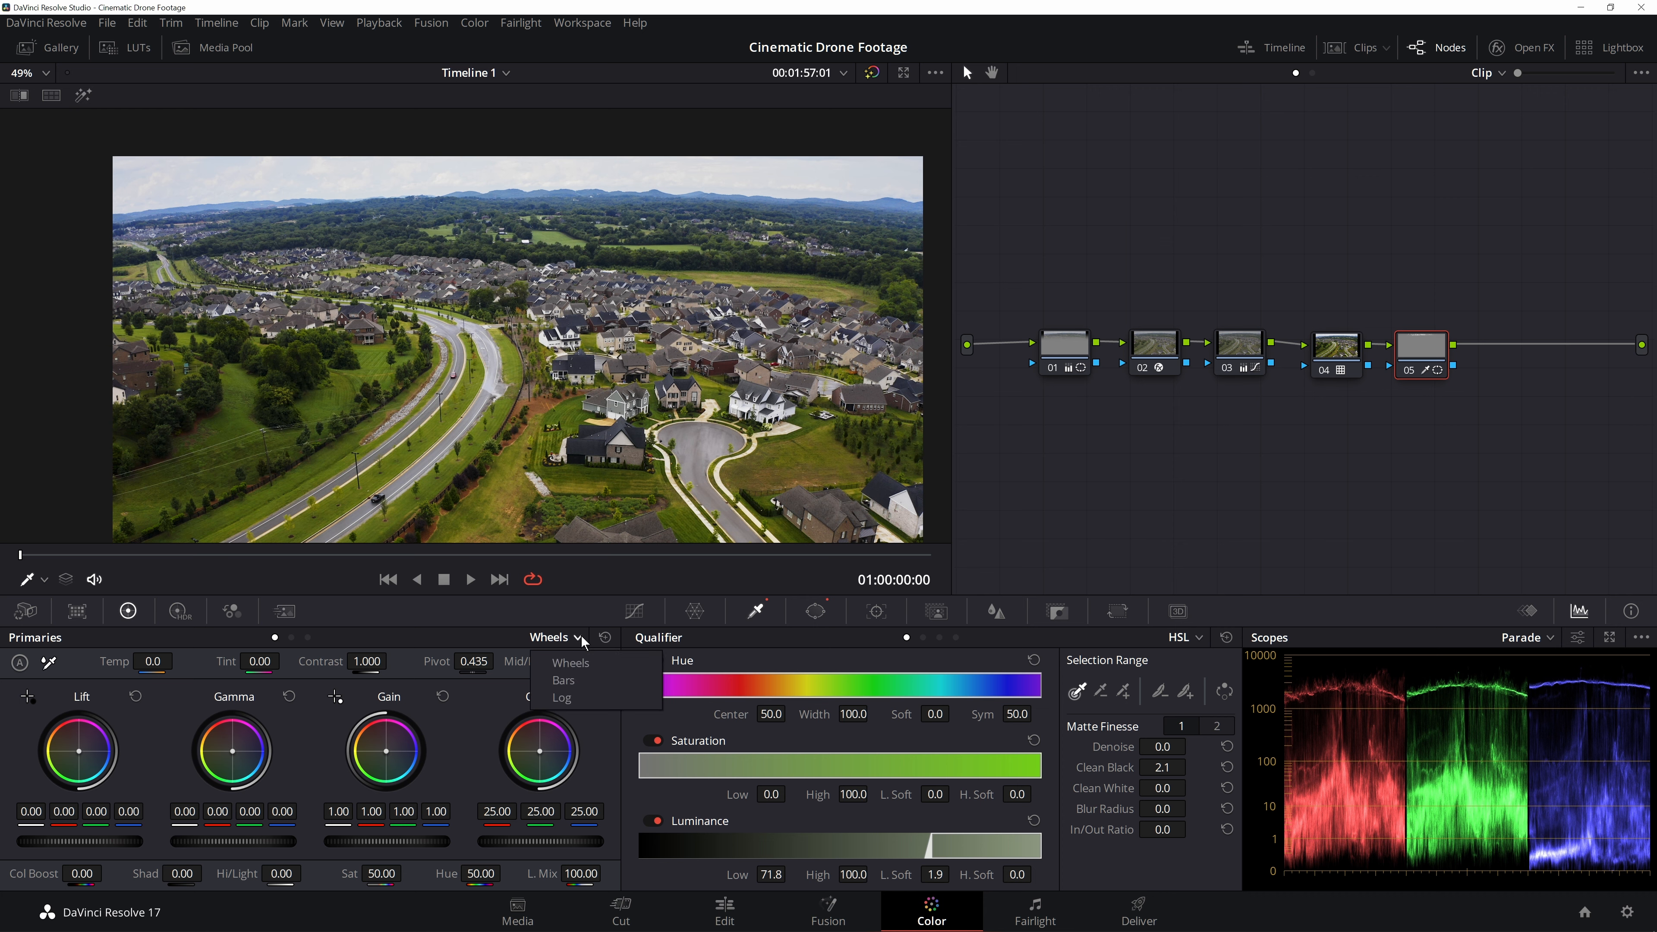
left_click(577, 679)
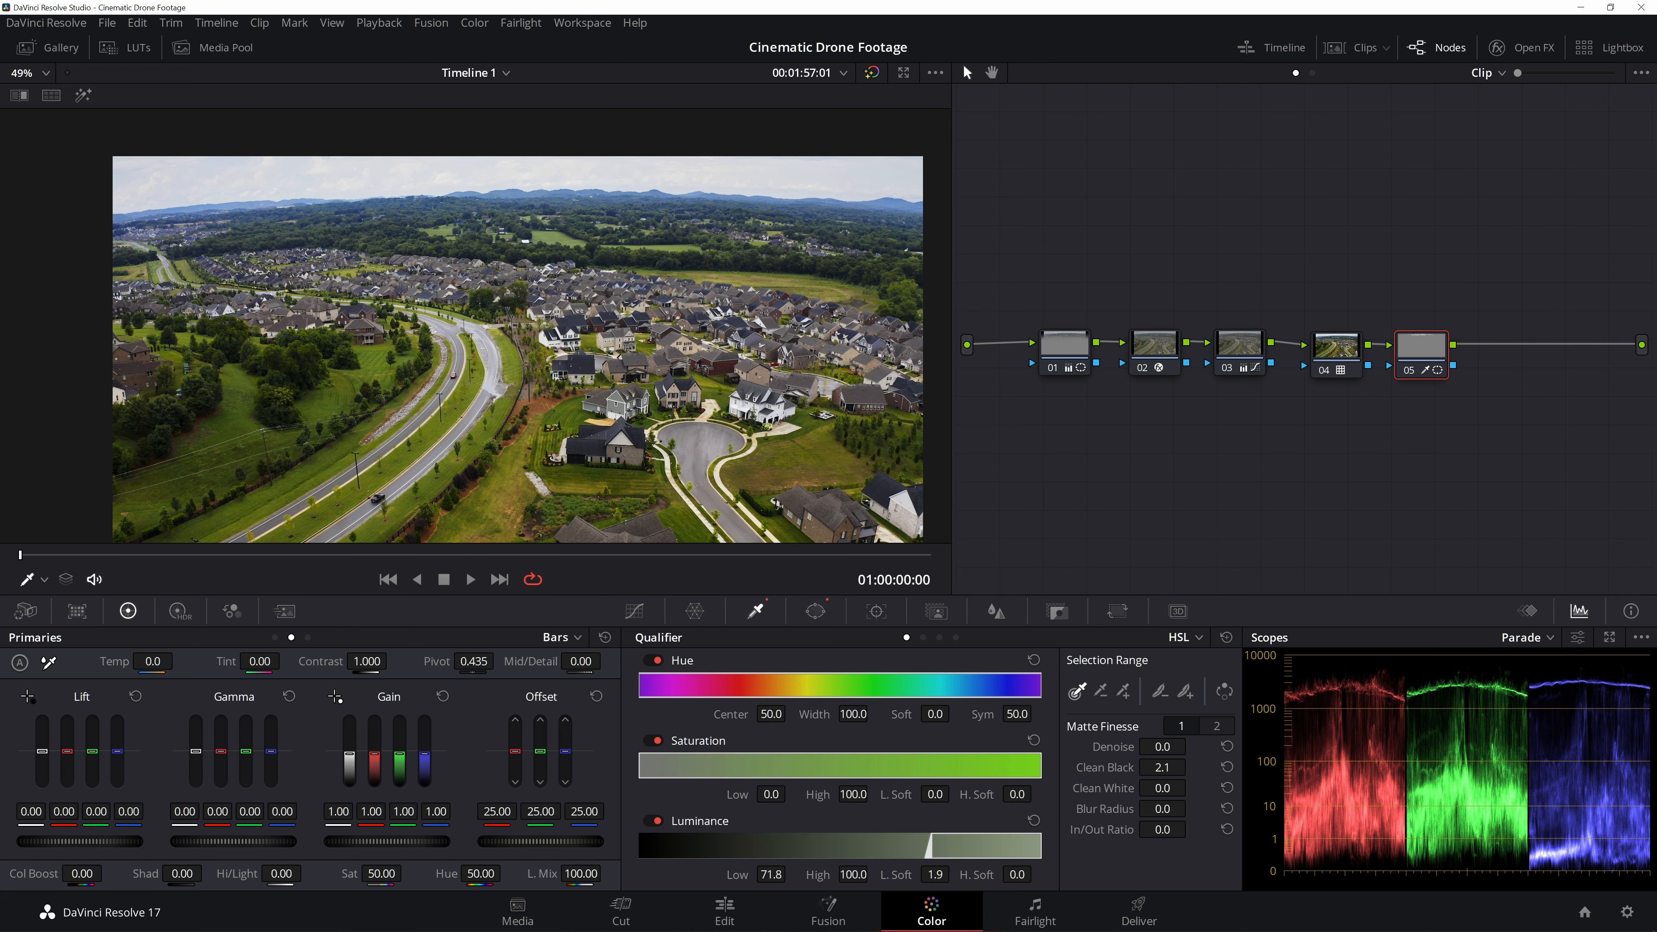
- Raise the master Gain to 1.04 on the cloud node to brighten the clouds
scroll(382, 204, "up", 5)
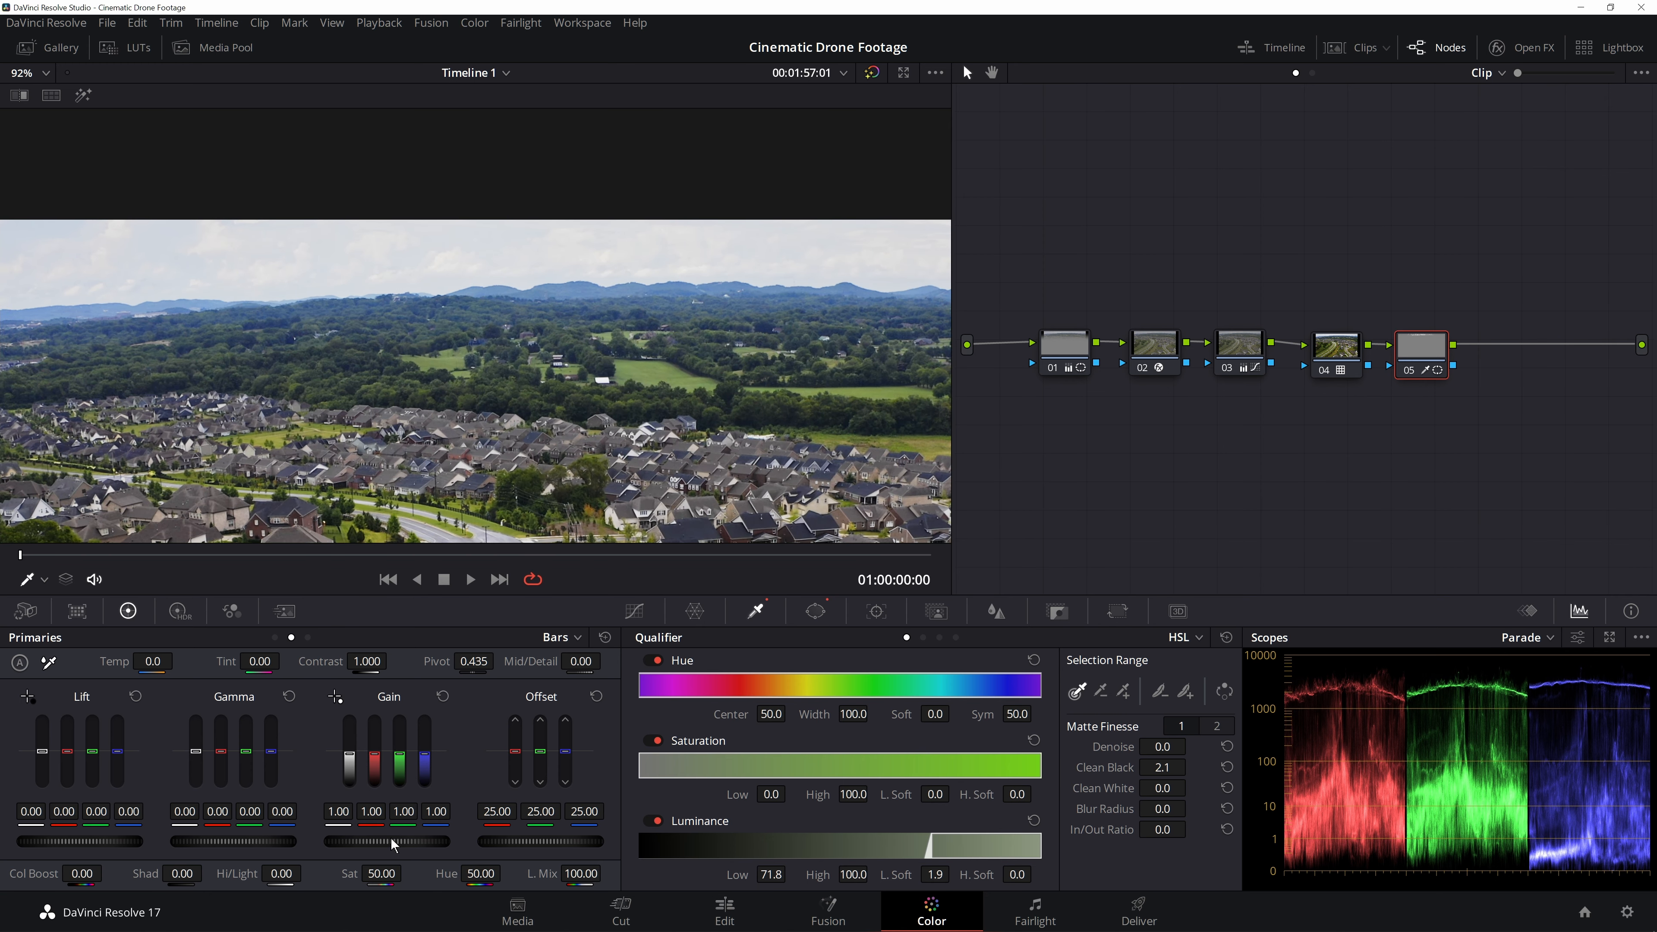
left_click_drag(387, 841, 395, 842)
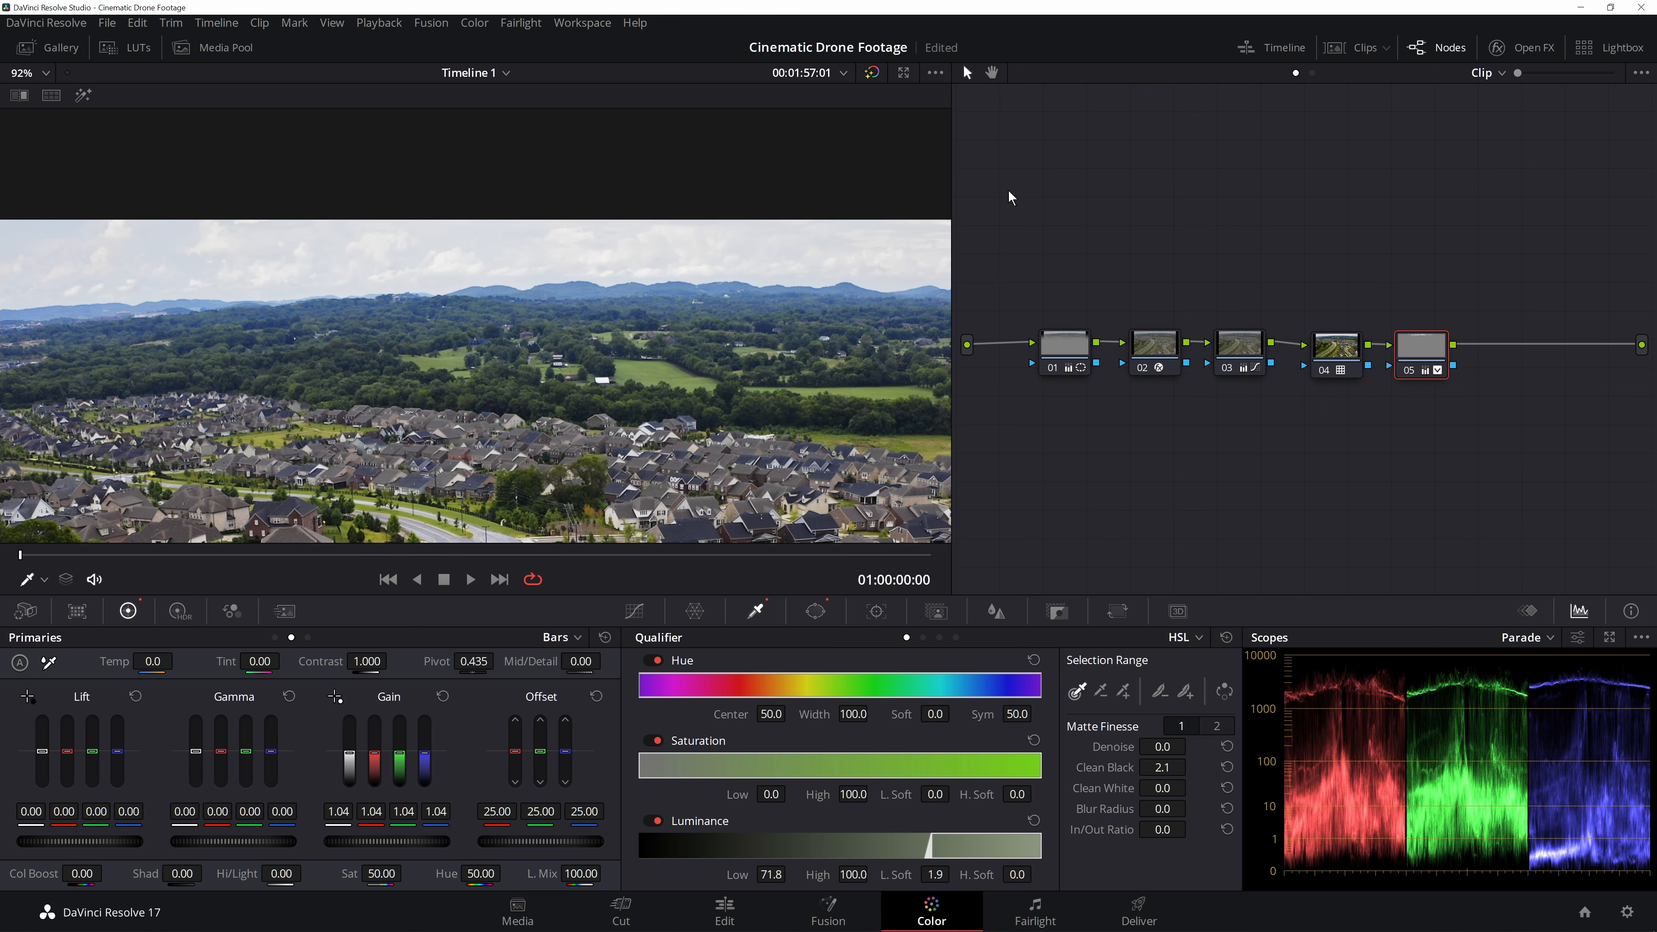
- Inspect the brightened clouds up close and review this node's gradient window matte and curves
scroll(477, 285, "up", 5)
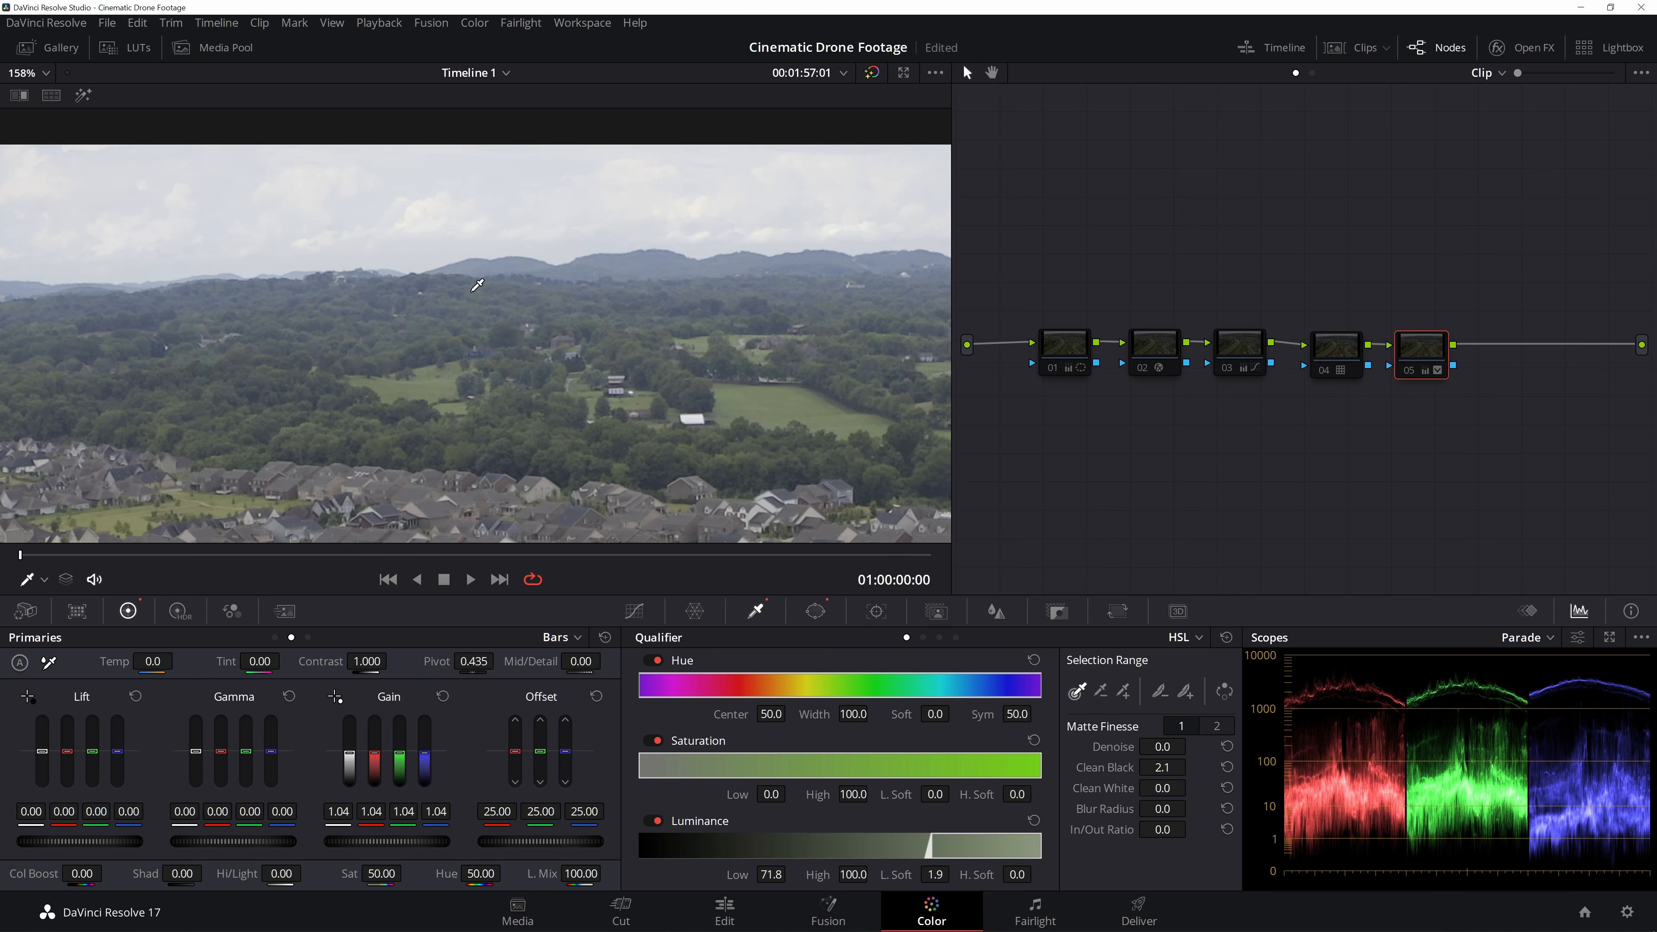
scroll(384, 176, "up", 1)
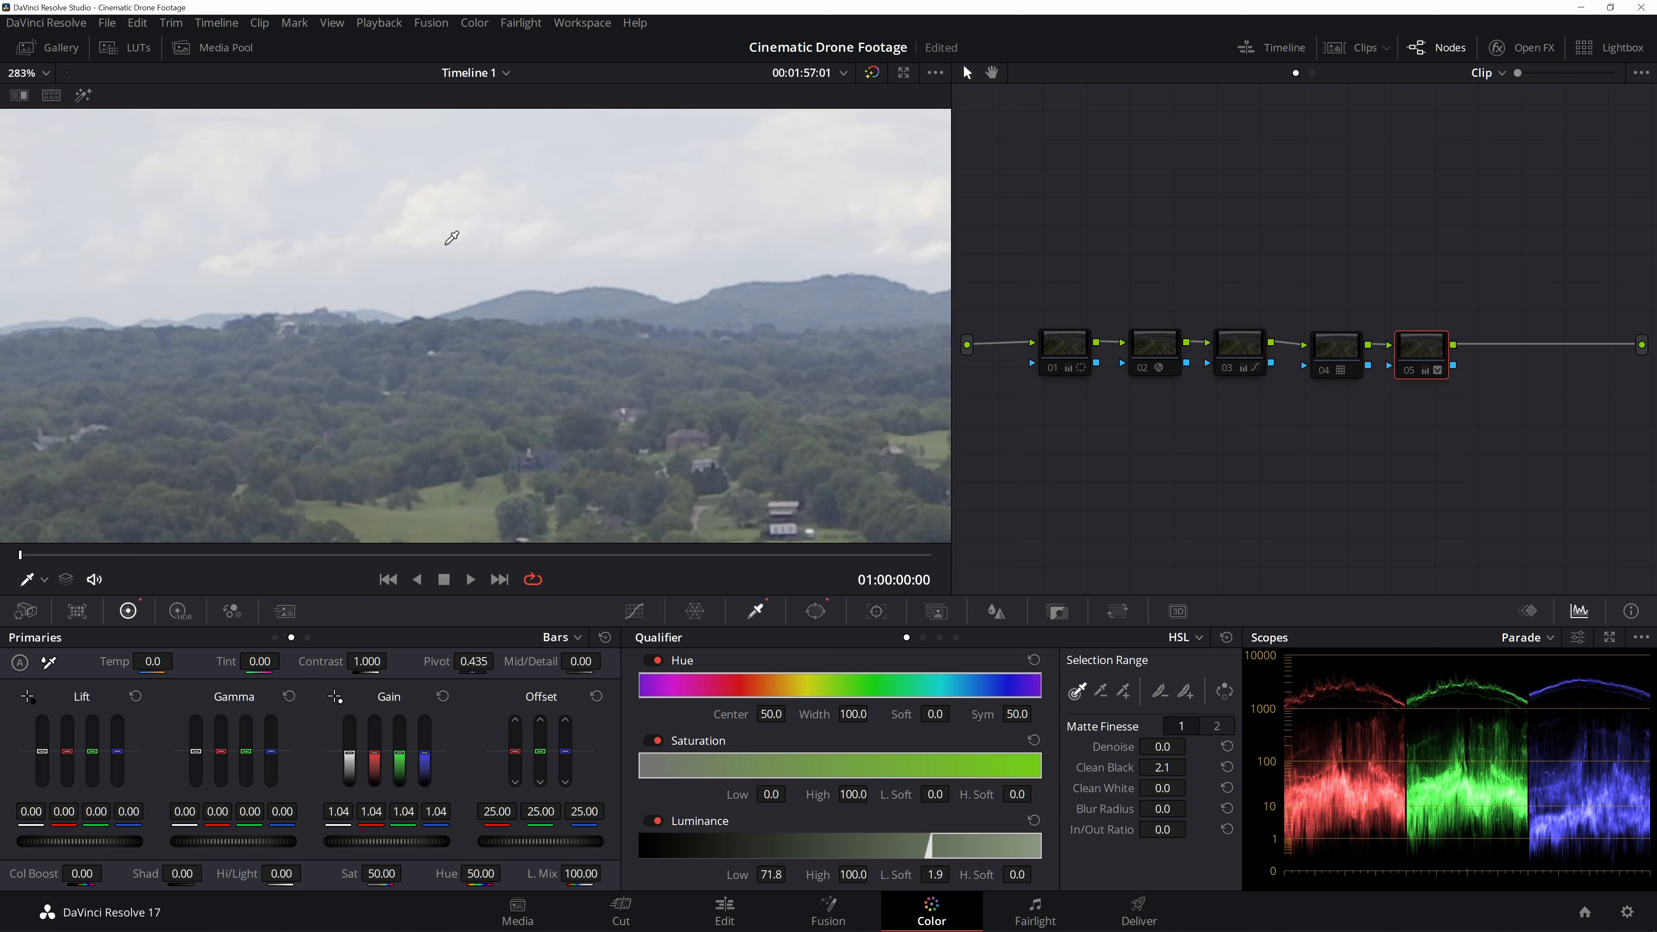
scroll(526, 231, "down", 2)
scroll(679, 313, "down", 4)
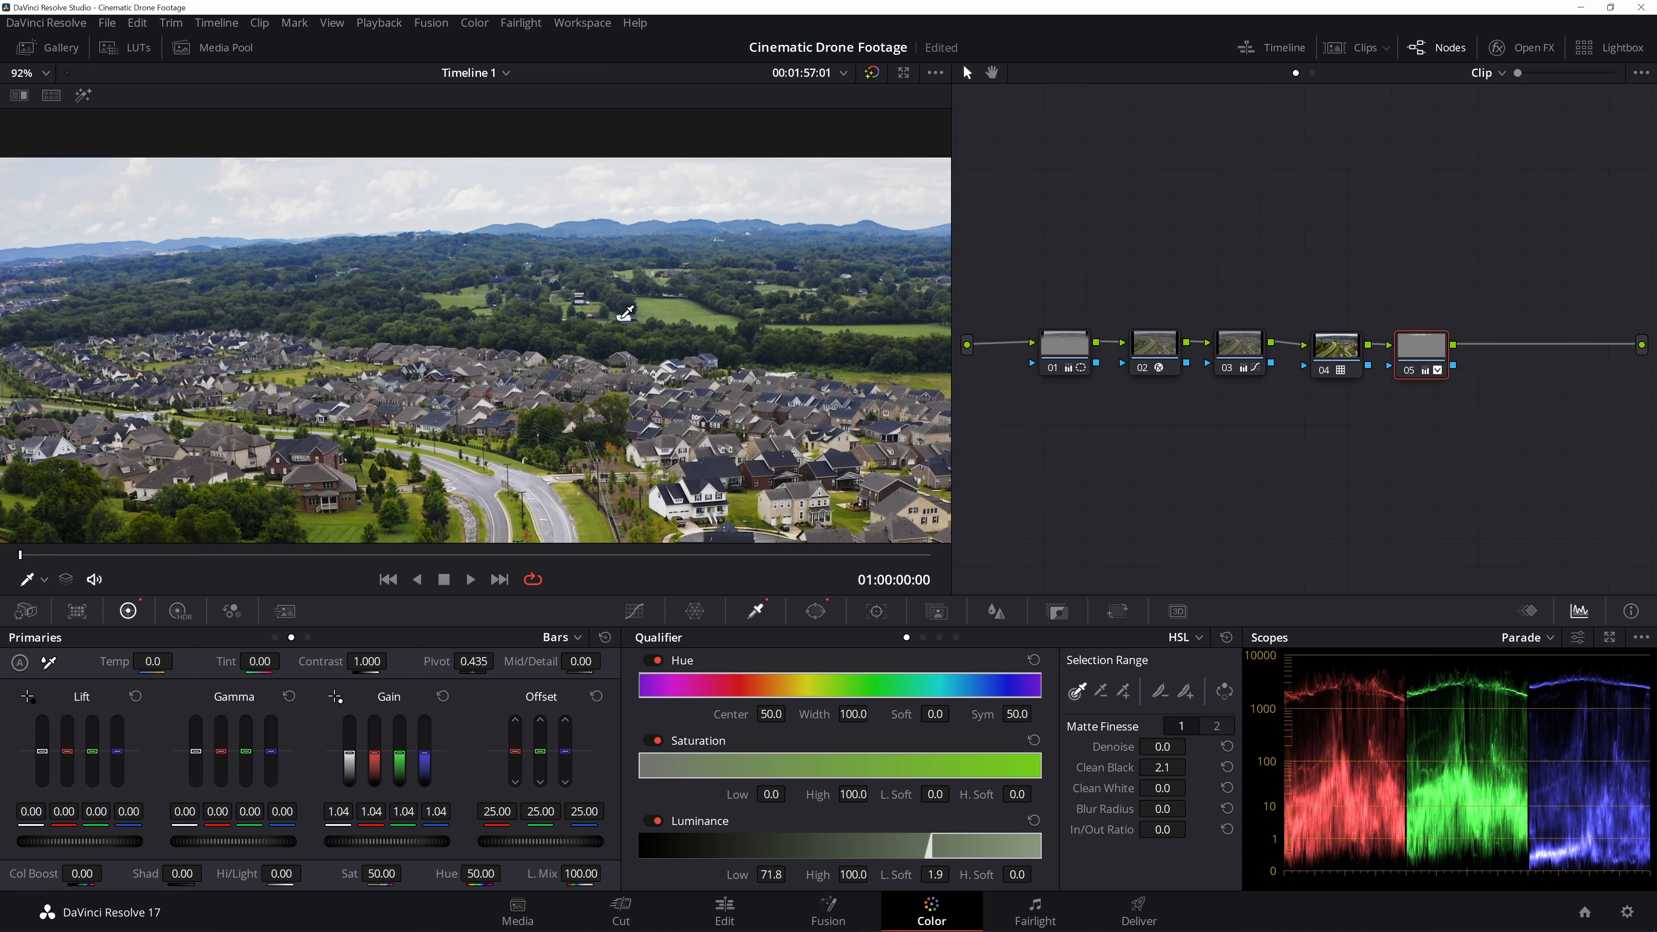
scroll(733, 177, "down", 2)
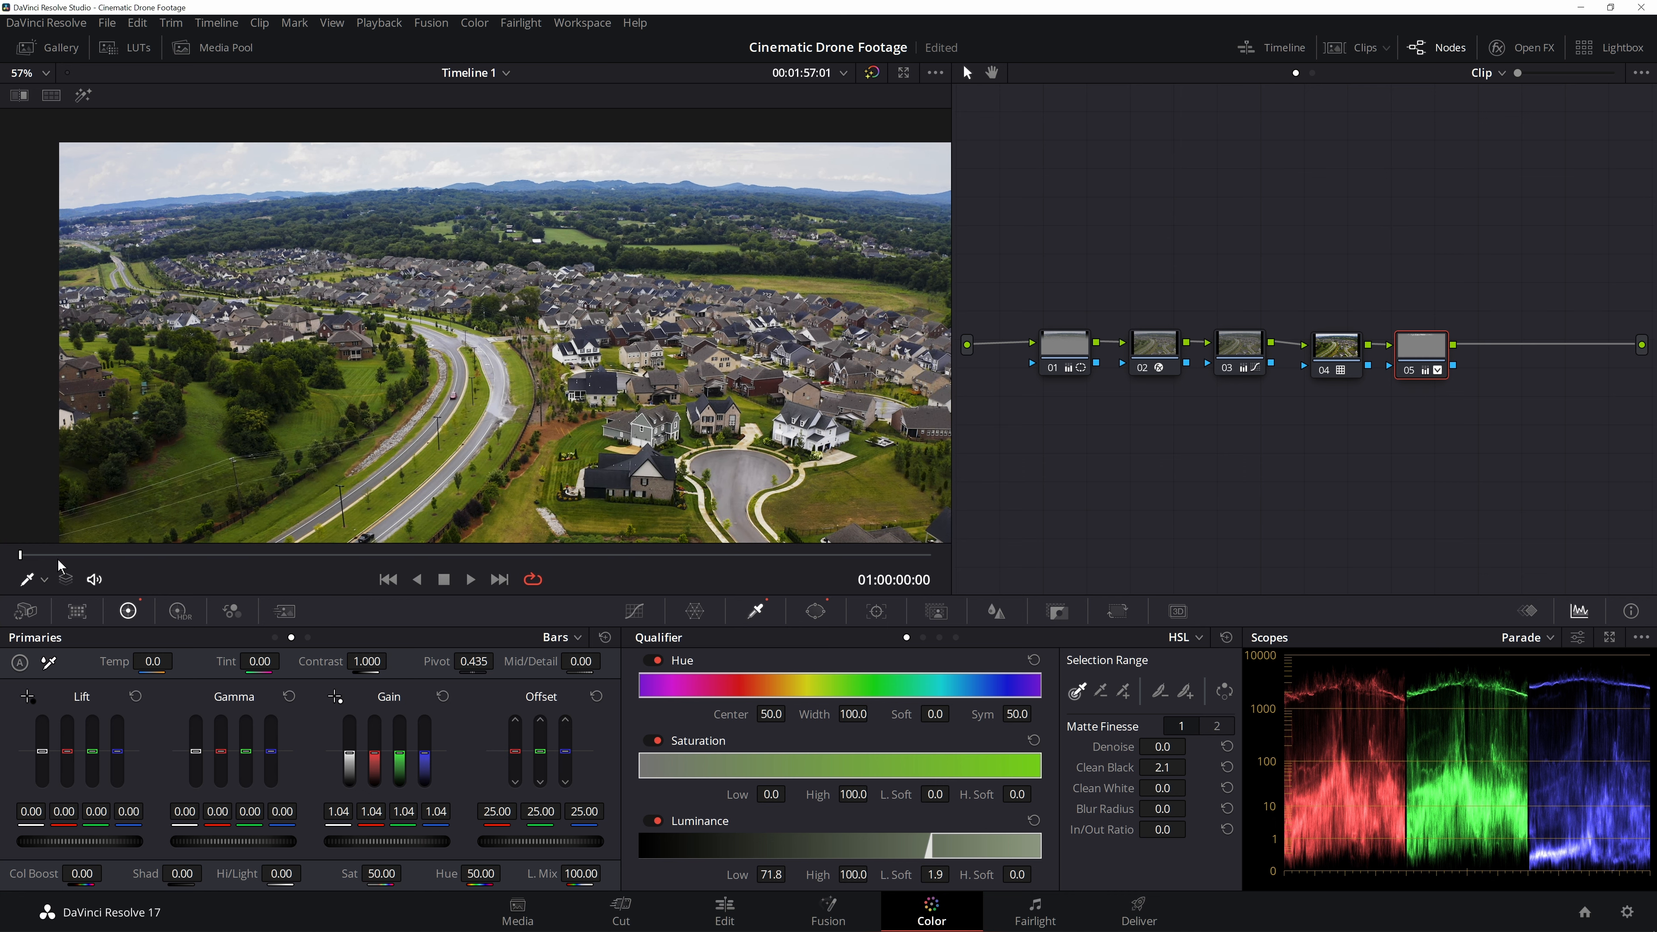
left_click(815, 611)
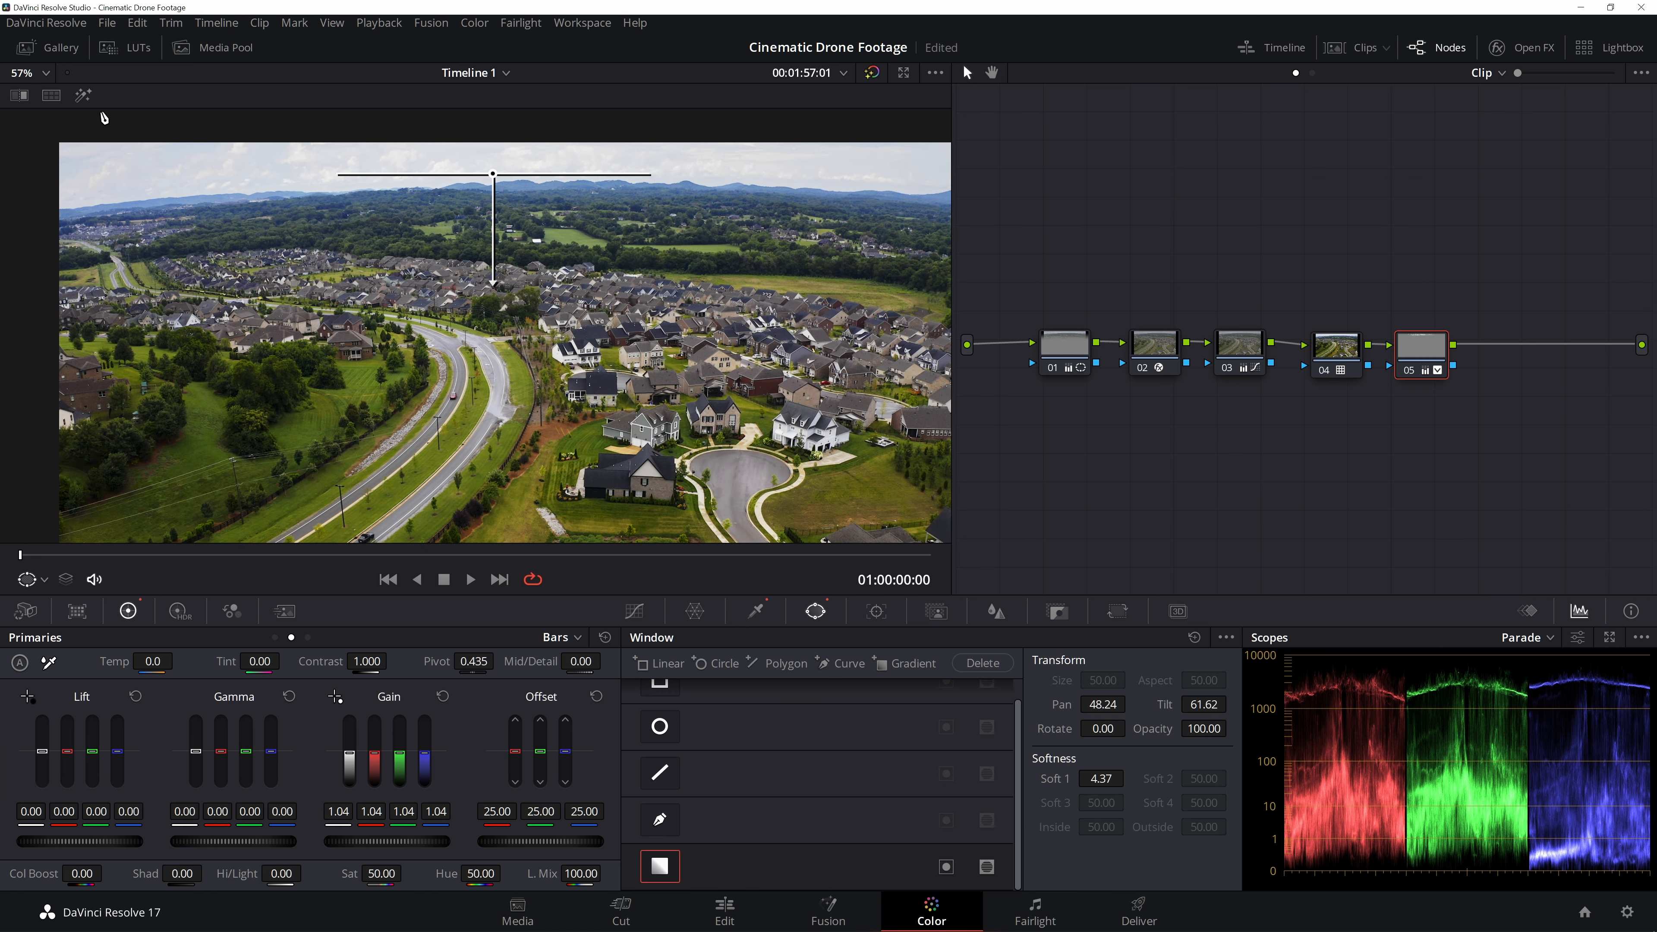
left_click(85, 97)
mouse_move(40, 555)
left_mouse_down()
mouse_move(698, 556)
mouse_move(212, 536)
mouse_move(232, 517)
mouse_move(896, 543)
mouse_move(31, 545)
left_mouse_up()
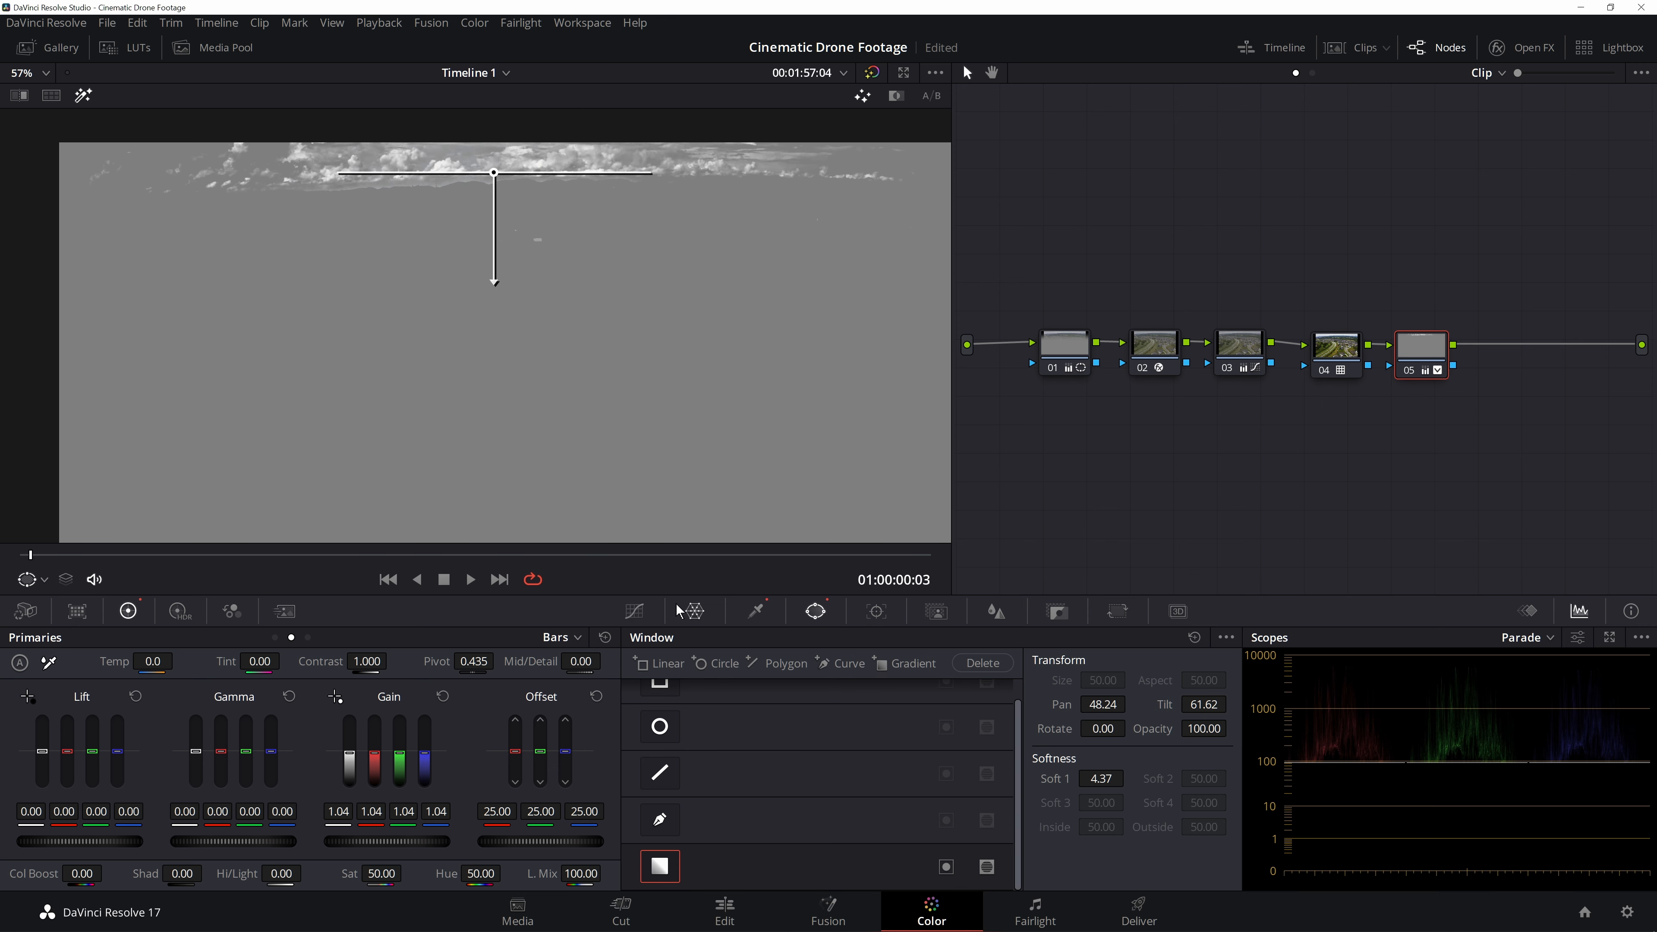
left_click(634, 611)
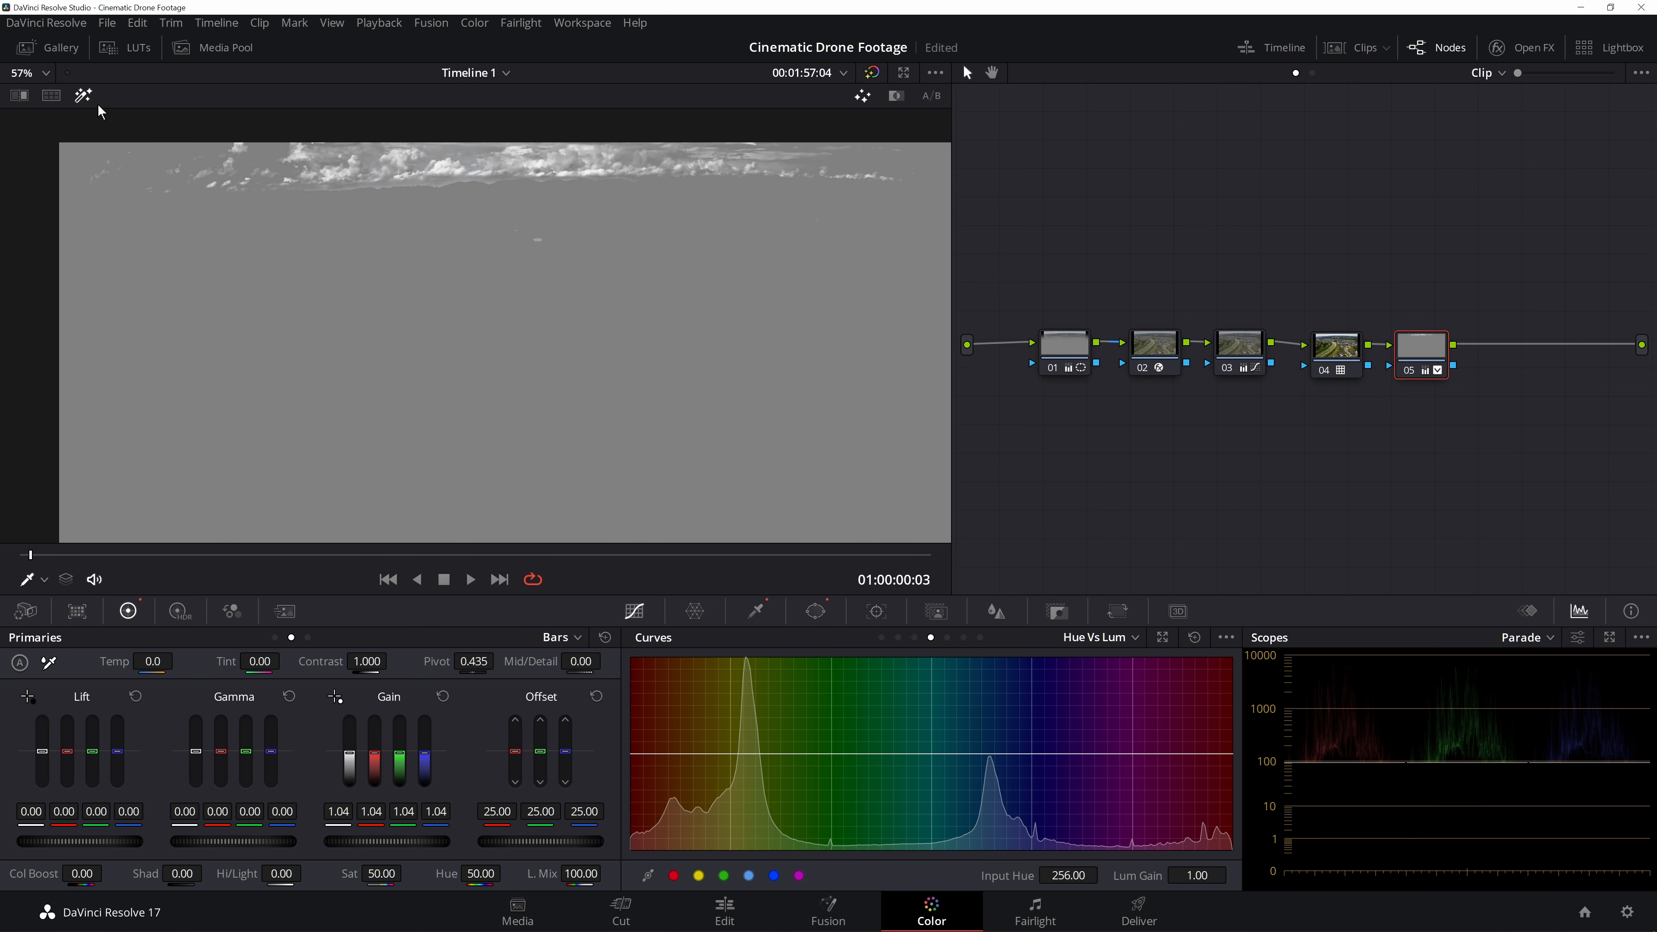
left_click(83, 95)
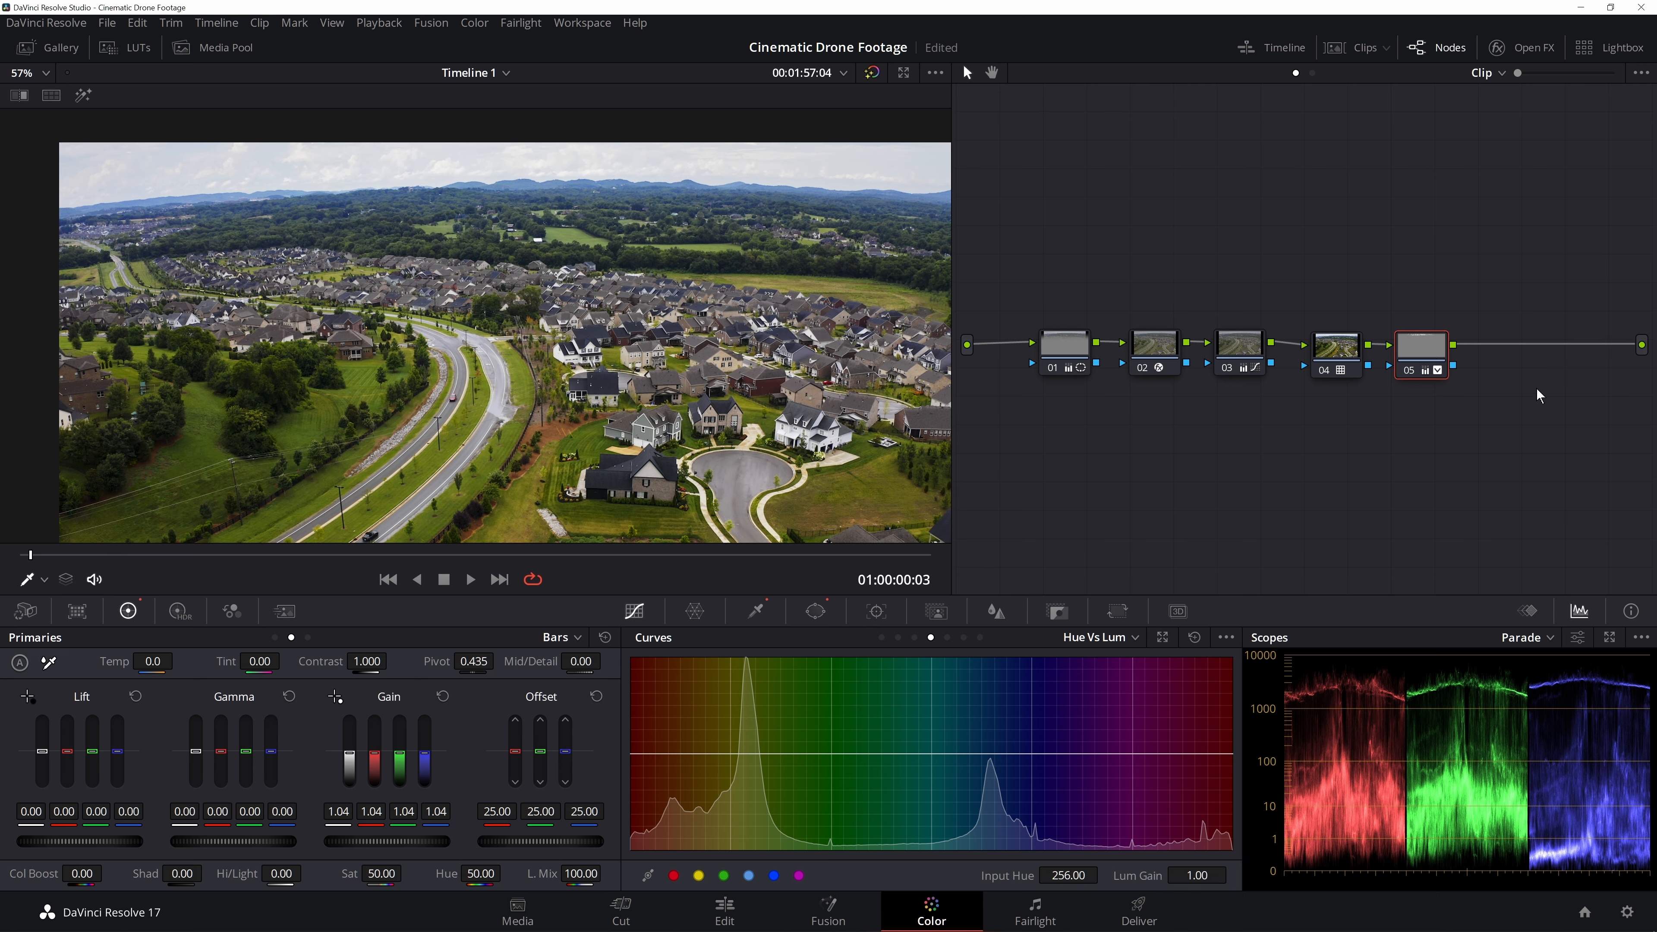
- Add another serial node and position a gradient window over the sky, tilted about 60.6 with softness about 3
key("alt+s")
left_click(816, 613)
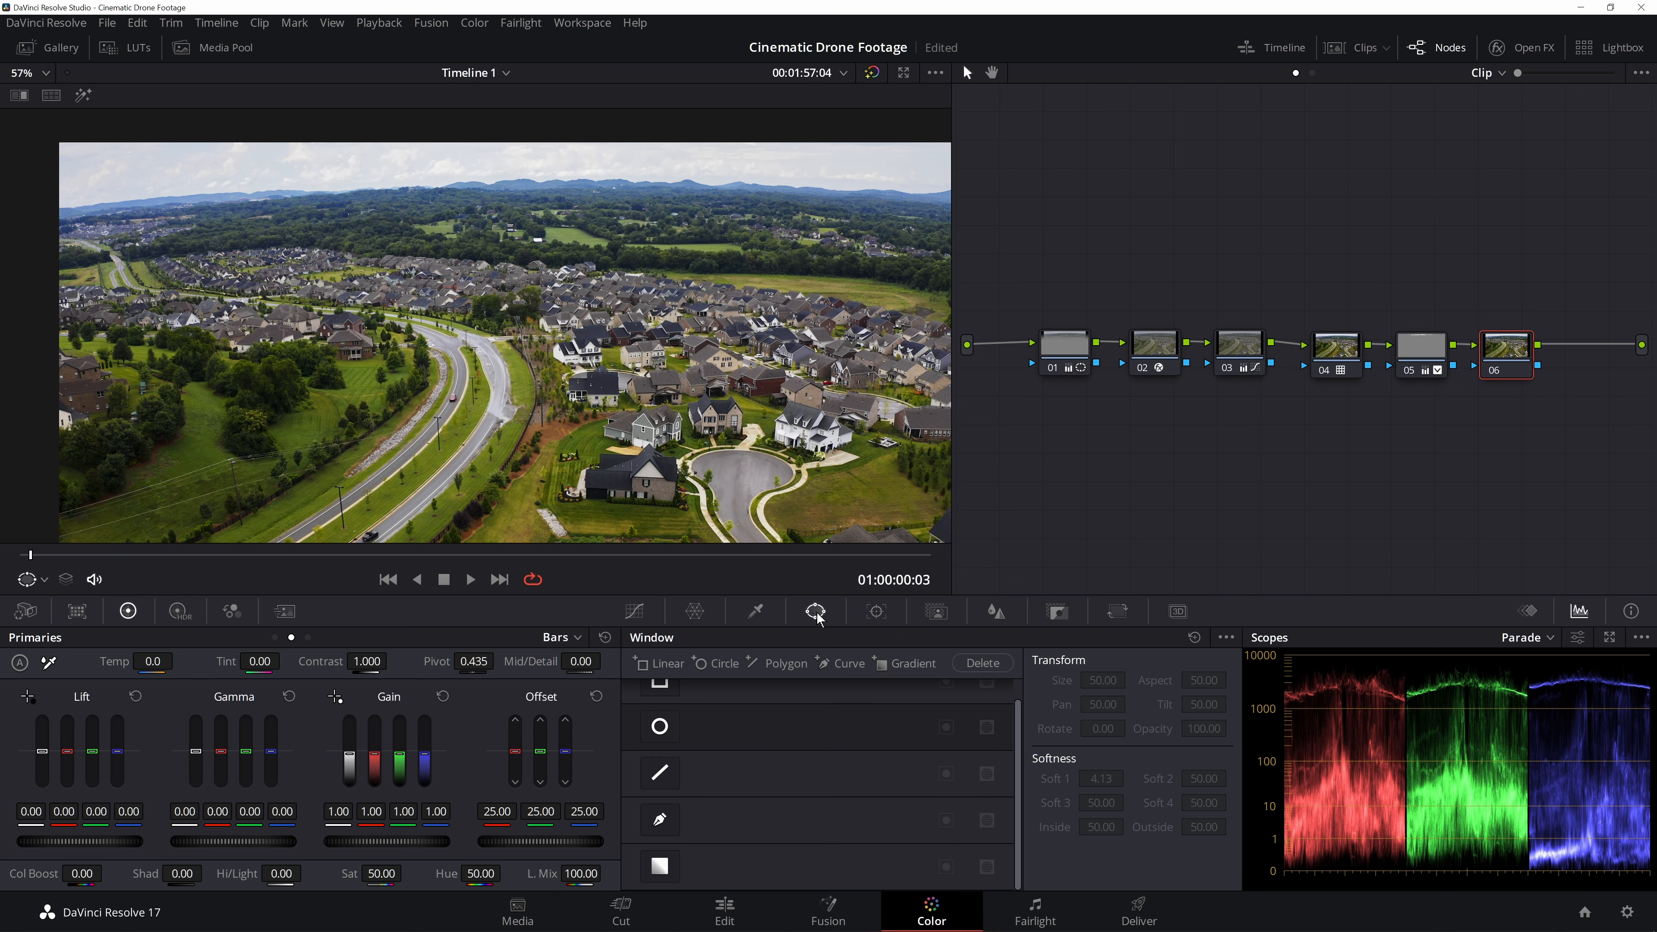
left_click(659, 866)
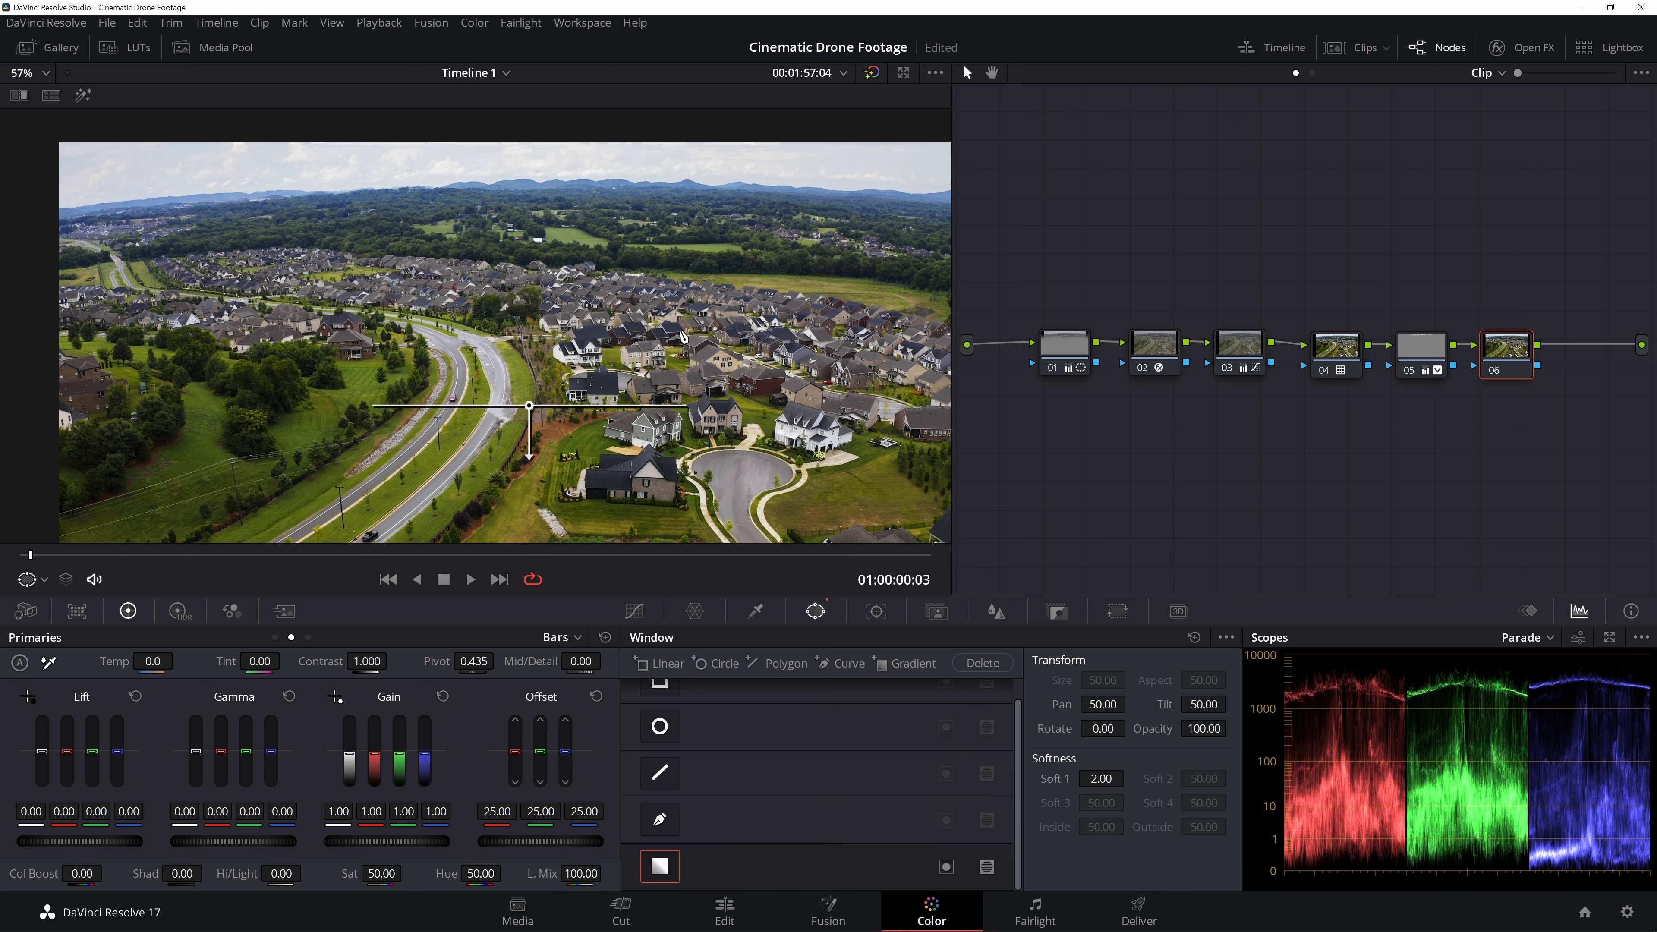
left_click_drag(529, 428, 535, 269)
key("shift+h")
left_click(82, 96)
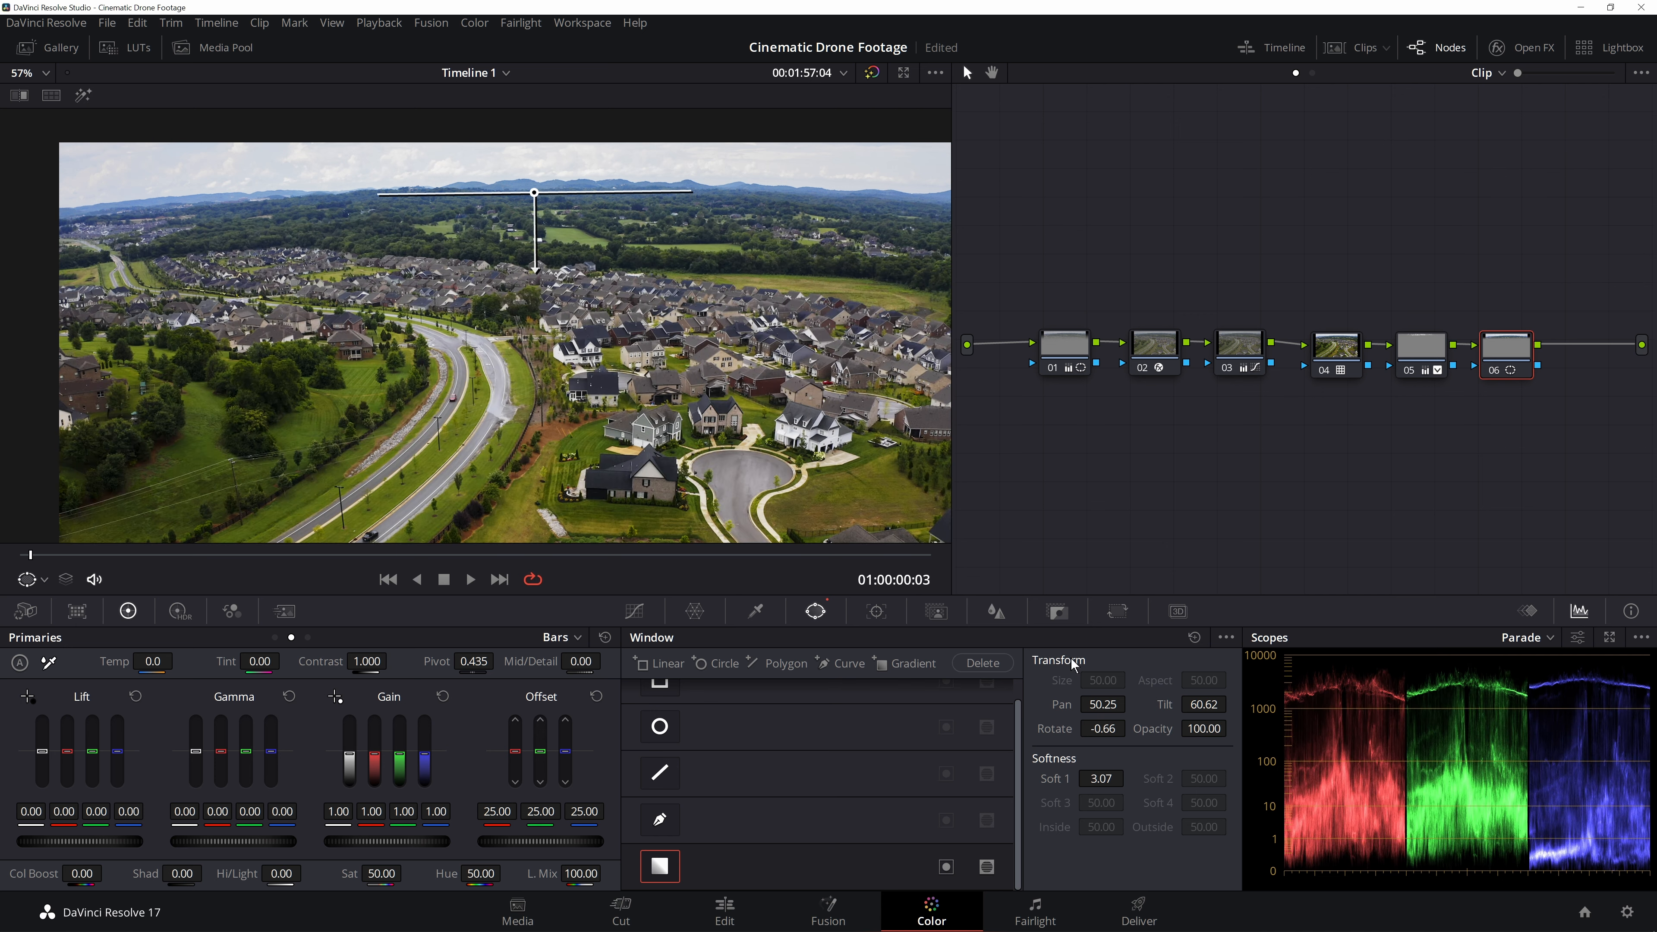
- Qualify the bright clouds by luminance, setting Low to 73.4 and L. Soft to 2.1
left_click(756, 610)
mouse_move(769, 874)
left_mouse_down()
mouse_move(805, 873)
mouse_move(760, 875)
mouse_move(790, 873)
left_mouse_up()
left_click(84, 97)
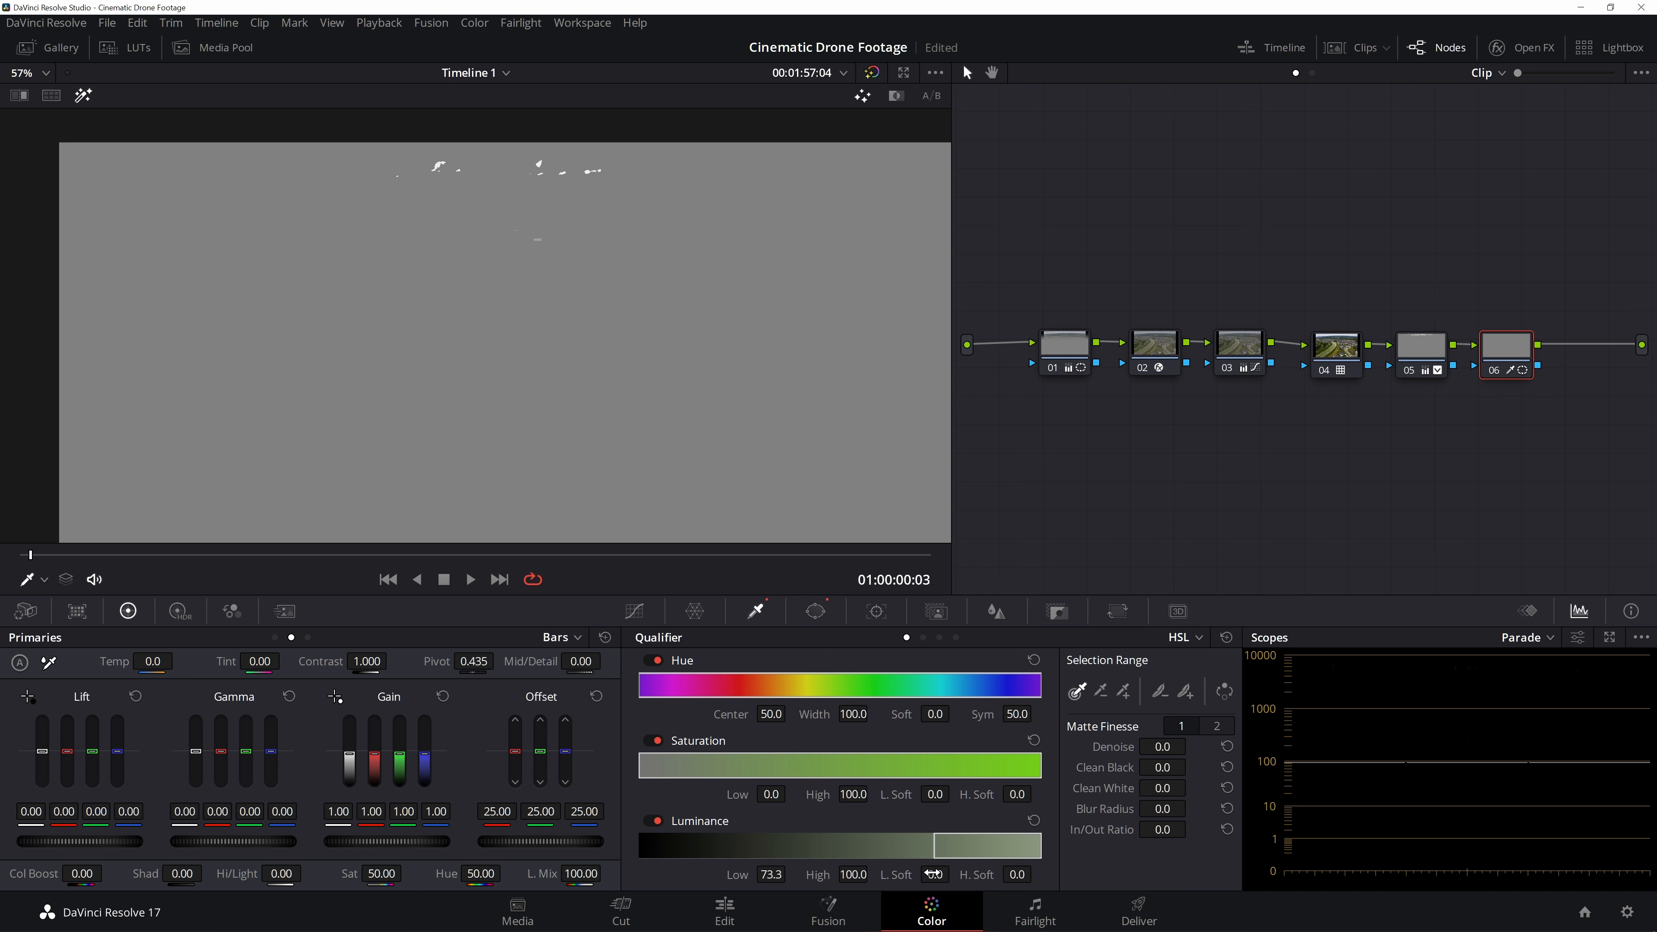
left_click_drag(934, 874, 954, 874)
left_click(83, 99)
scroll(514, 219, "up", 3)
left_click_drag(450, 169, 467, 399)
left_click_drag(491, 170, 553, 289)
scroll(557, 247, "up", 1)
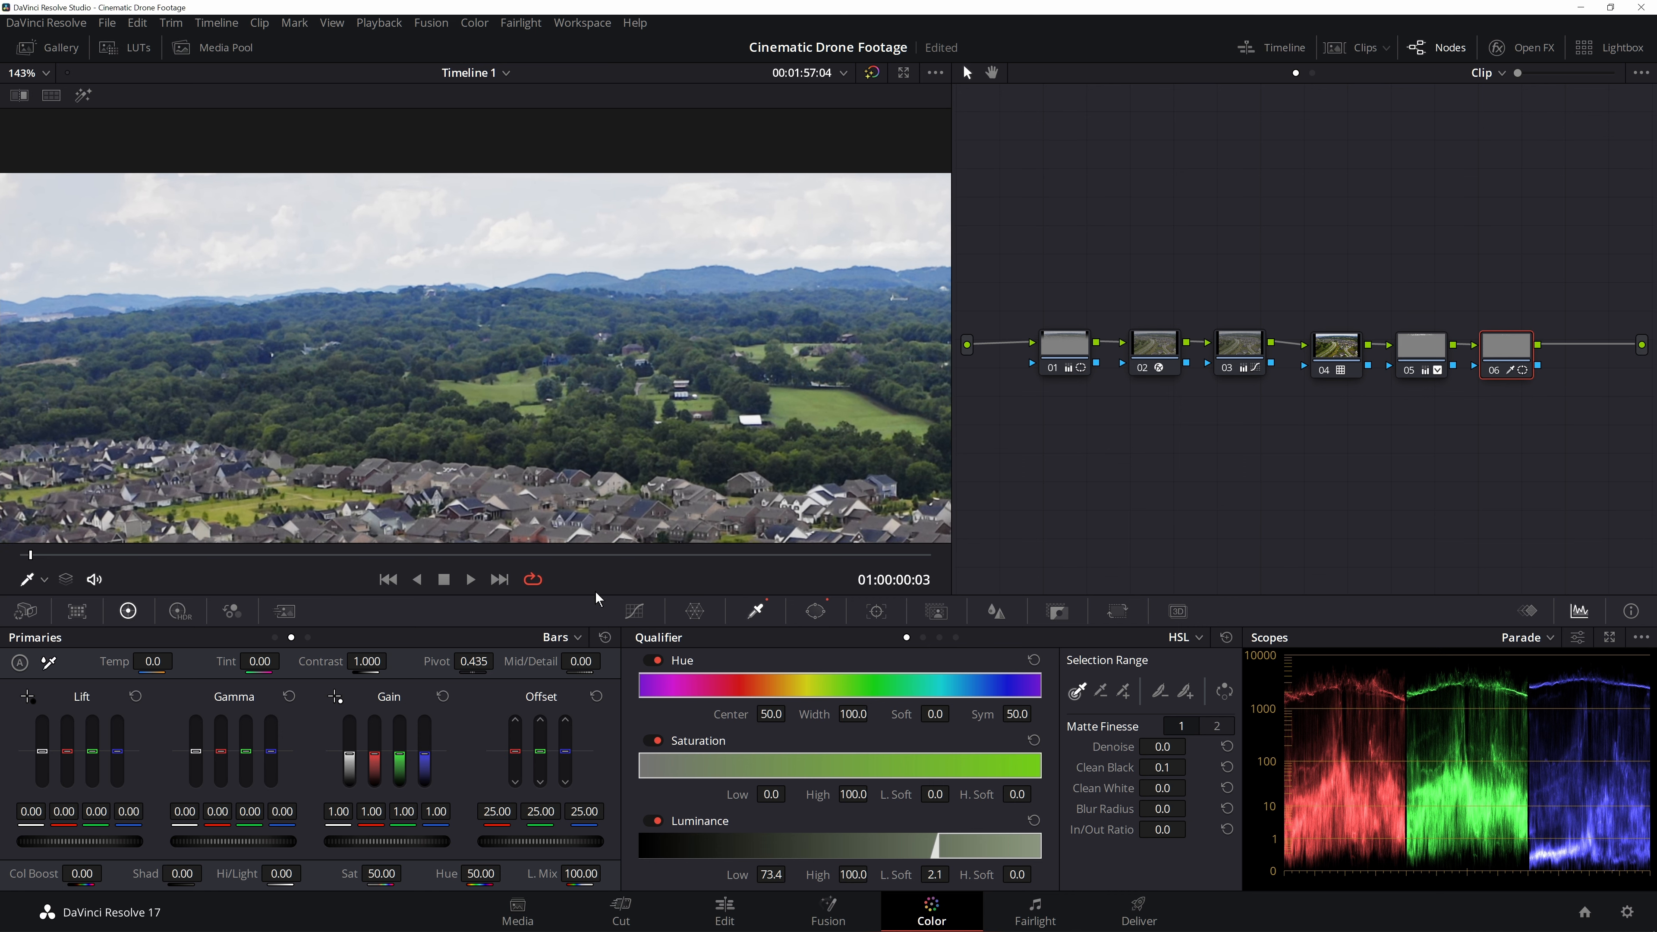
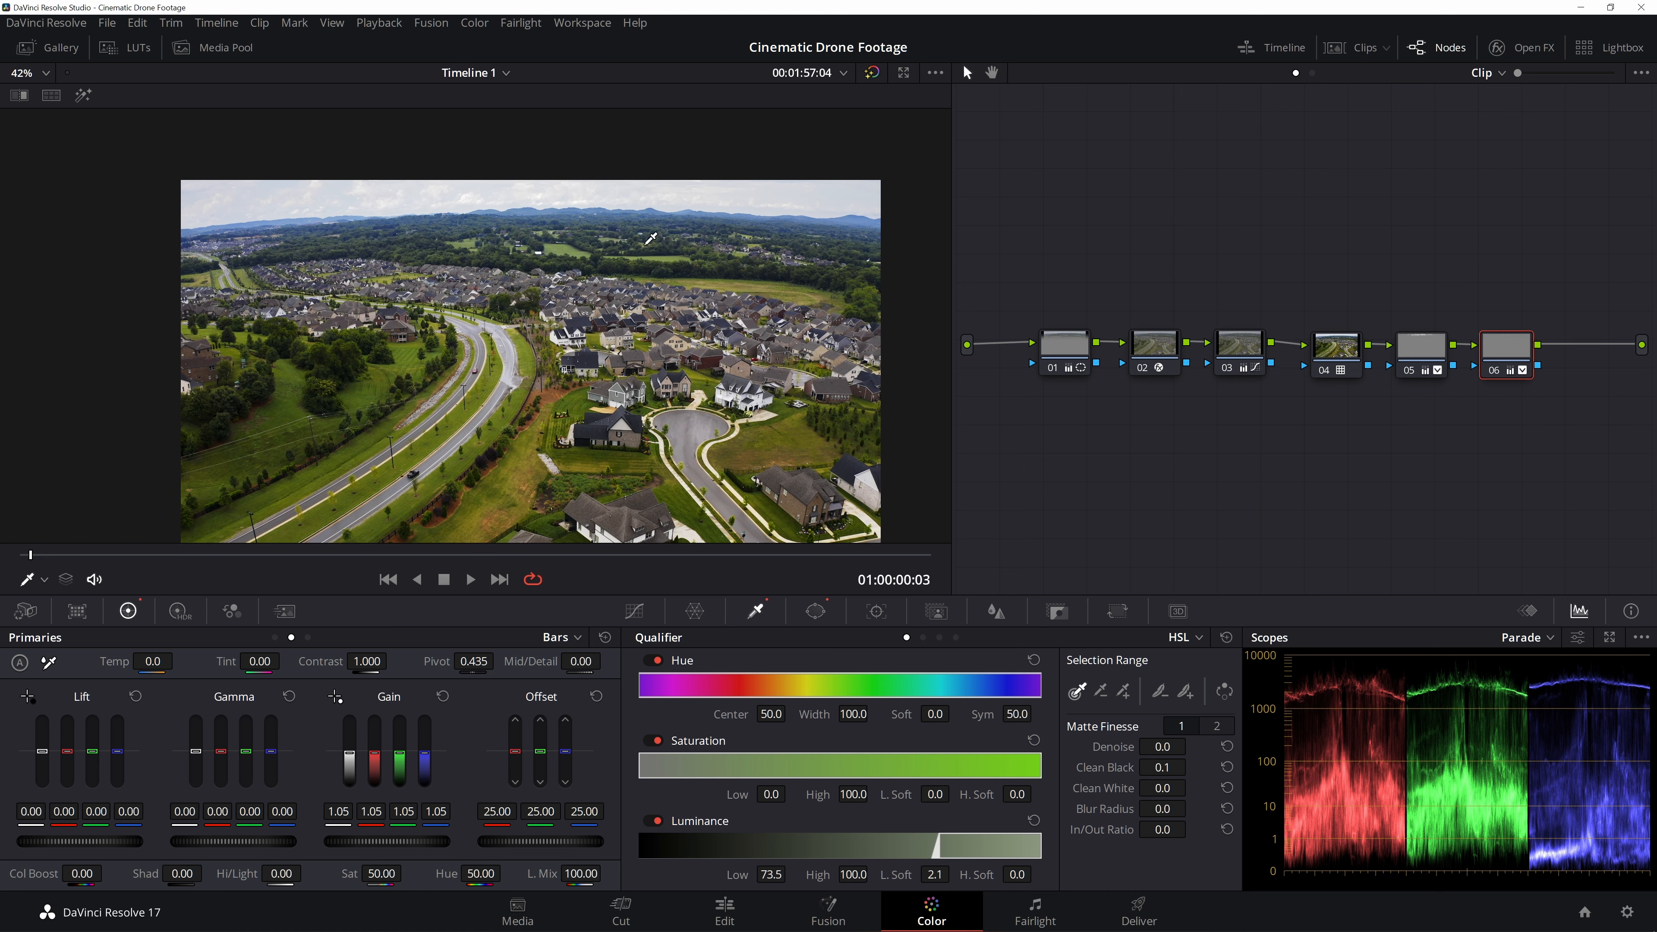
- Toggle the sky-qualifier node on and off to compare the cloud grade
left_click_drag(1579, 280, 1396, 446)
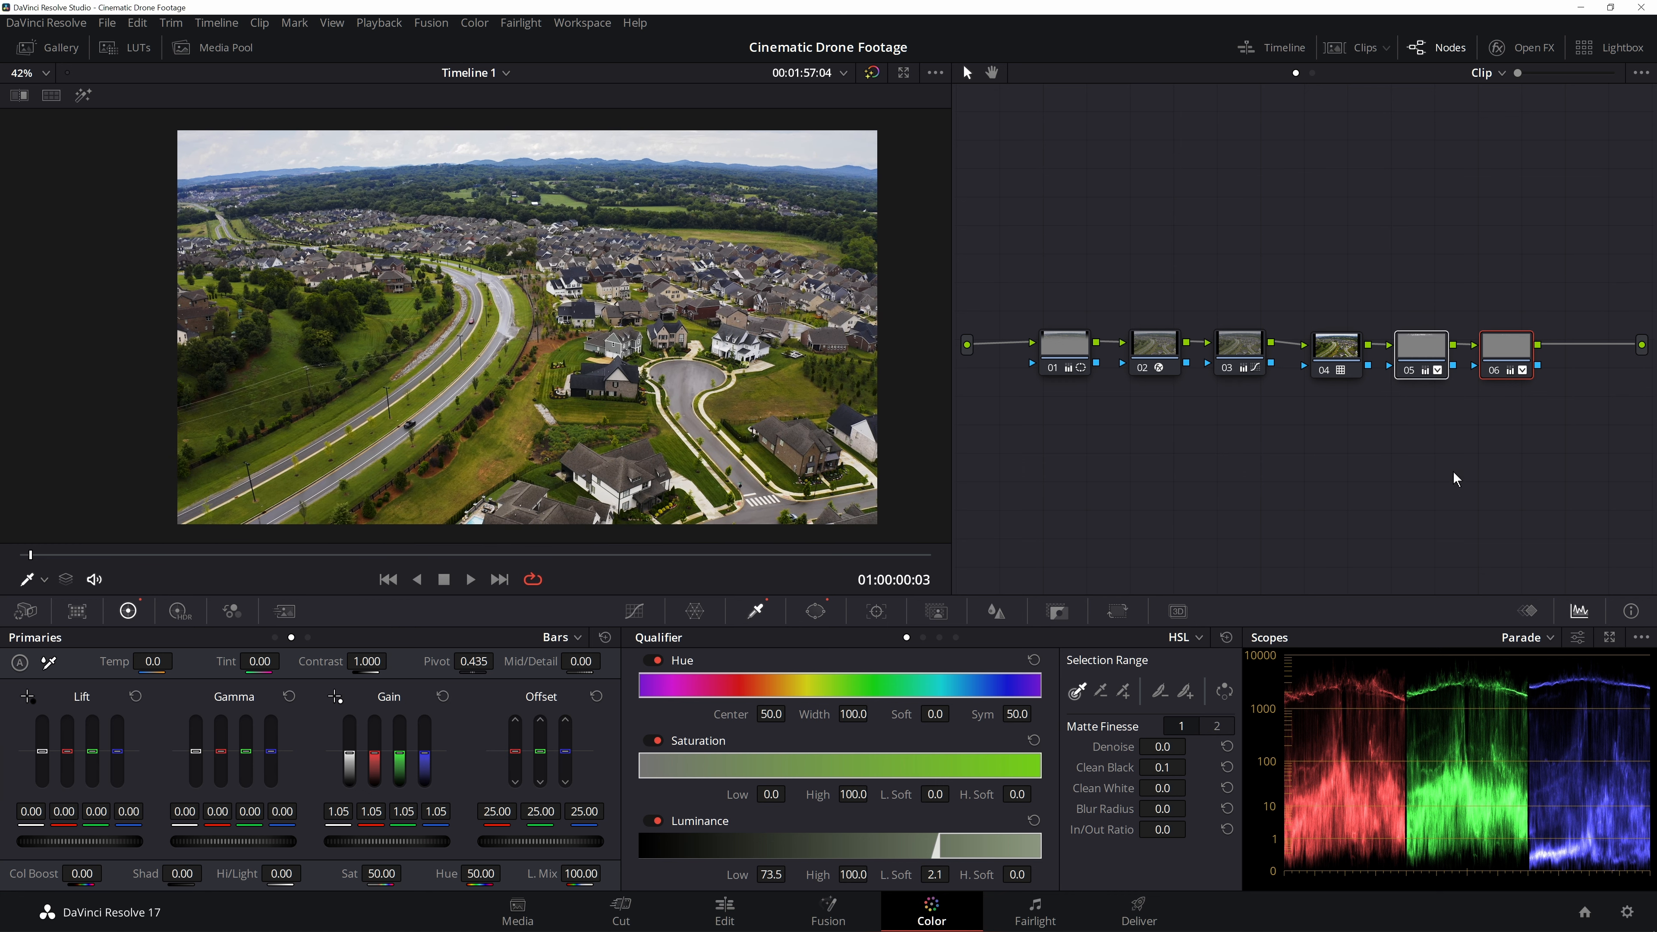
key("ctrl+d")
key("ctrl+d")
key("ctrl+d")
key("ctrl+d")
key("ctrl+d")
key("ctrl+d")
key("ctrl+d")
key("ctrl+d")
- Add a new serial node at the end of the chain and move it back into line
left_click(1618, 392)
key("alt+s")
left_click_drag(1581, 334, 1577, 356)
left_click_drag(1563, 270, 1032, 345)
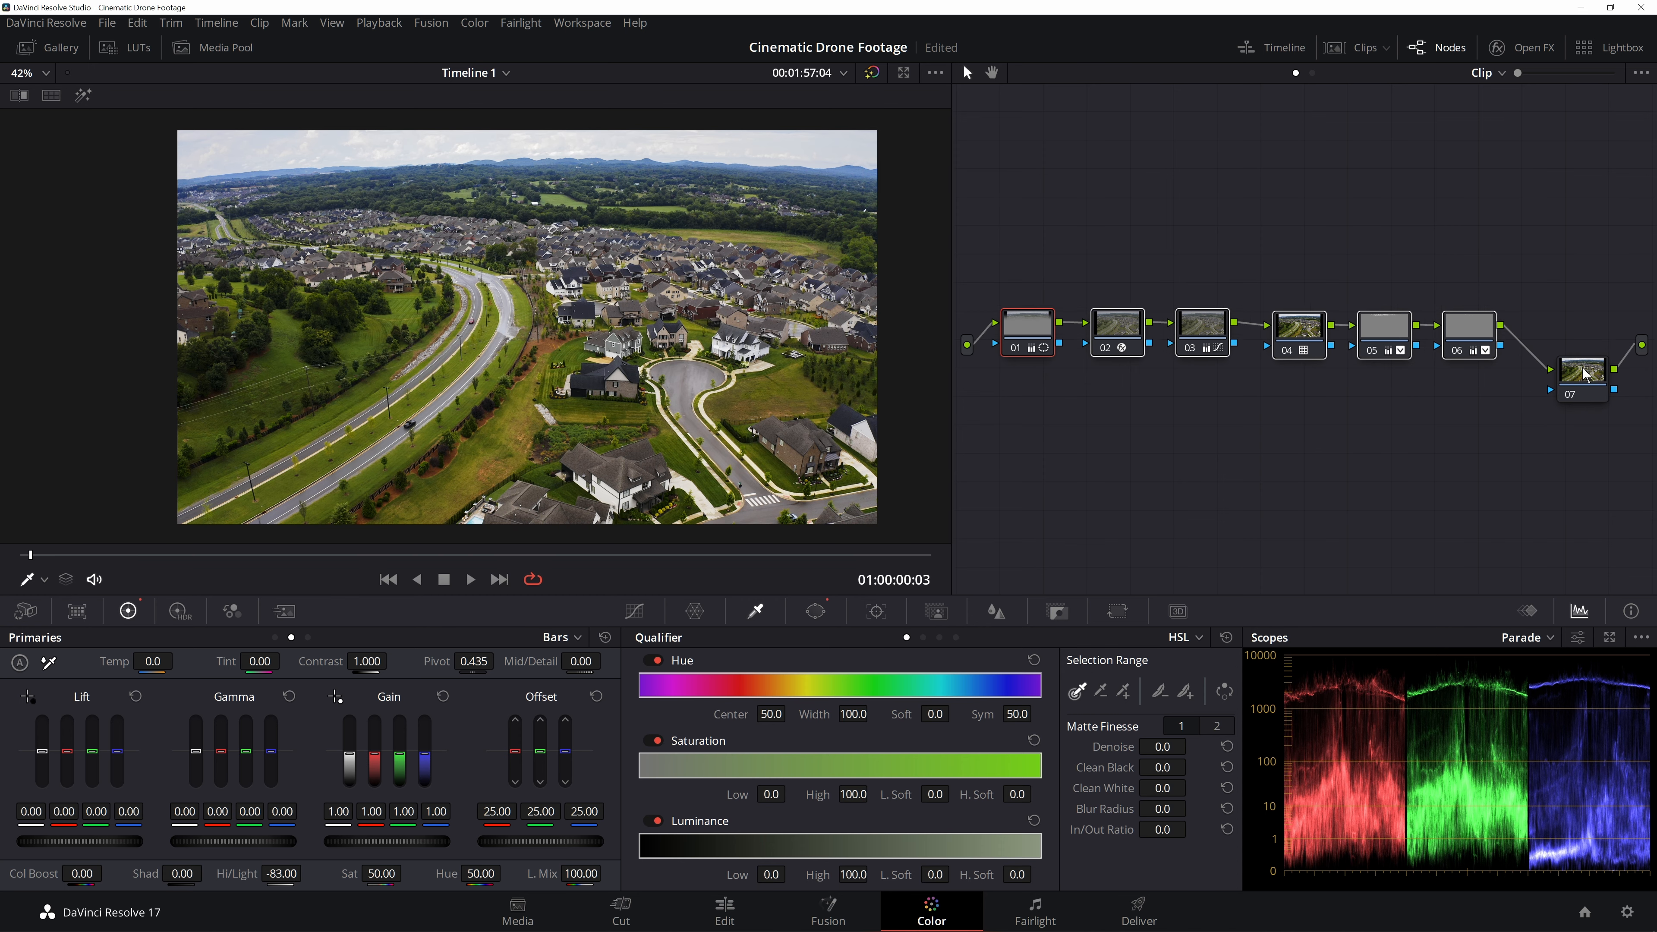
left_click_drag(1585, 373, 1572, 336)
- On the new node 07, set Mid/Detail to -42.00 to soften fine detail, checking it zoomed in
scroll(672, 375, "up", 5)
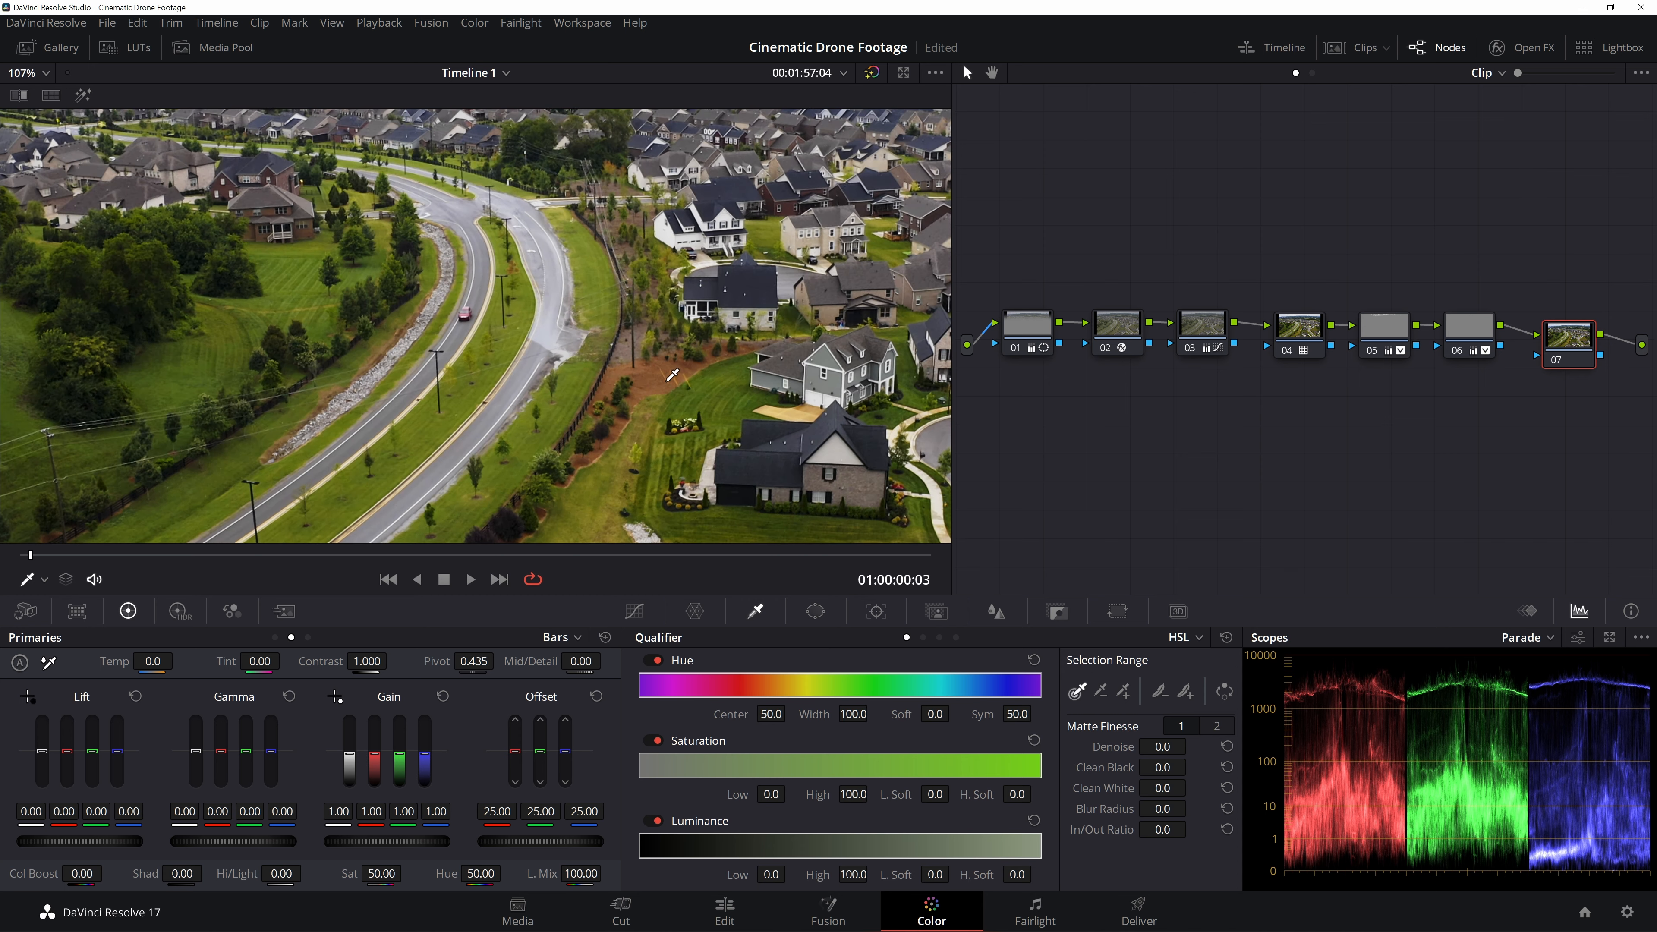
scroll(672, 375, "down", 2)
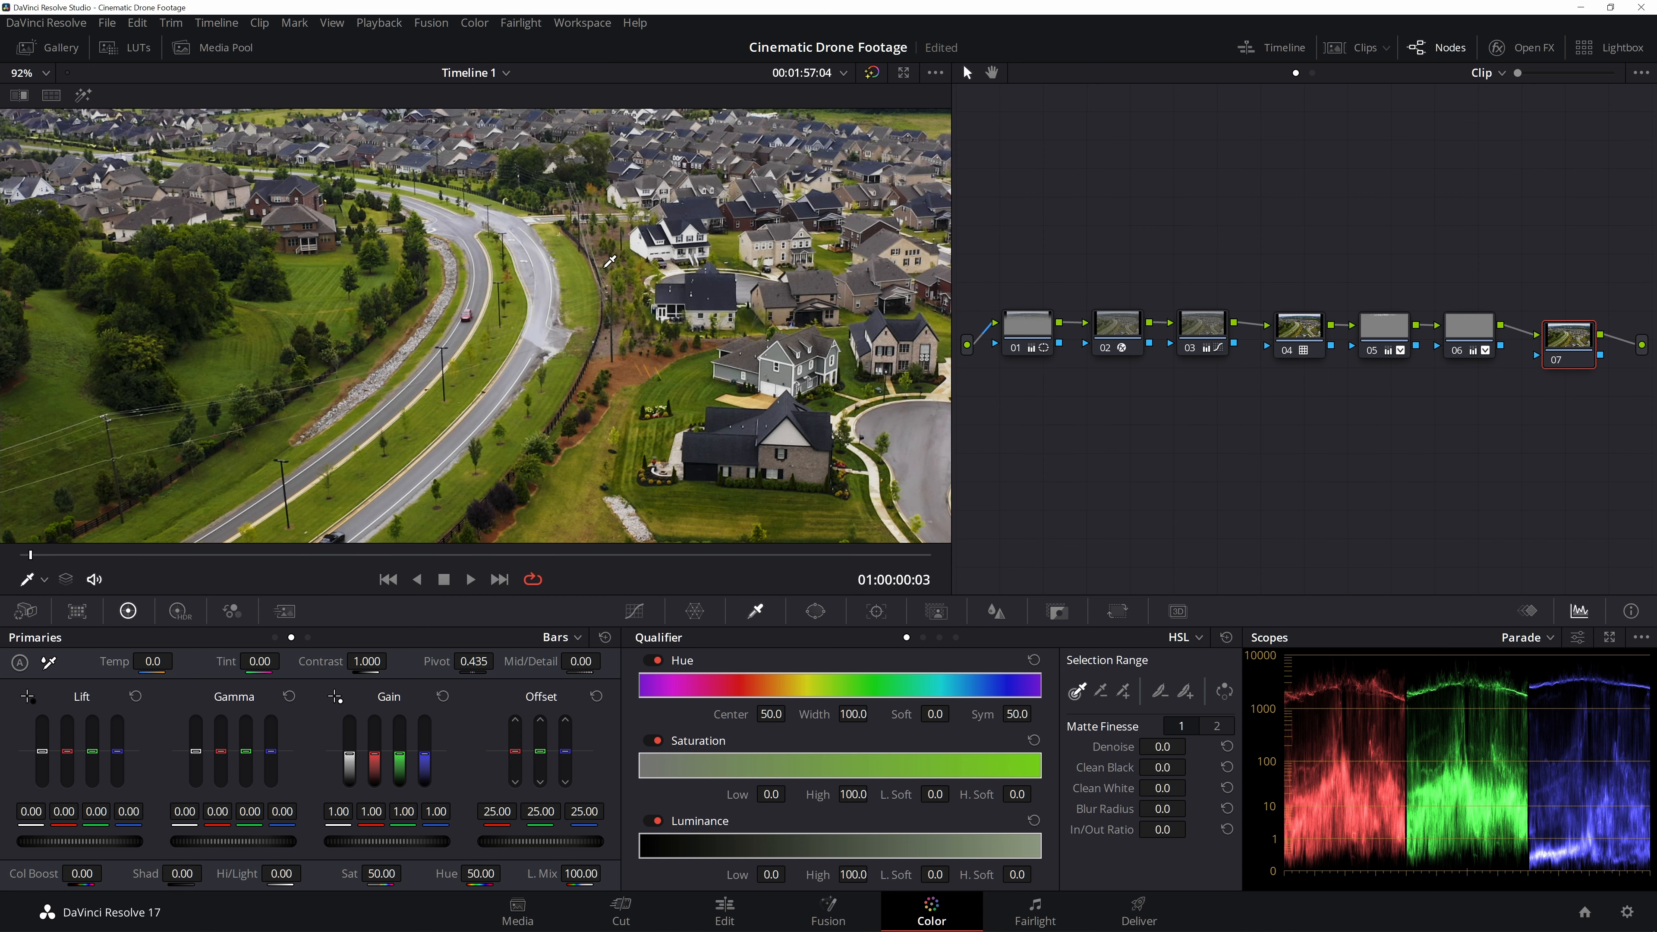
scroll(670, 359, "down", 3)
scroll(665, 329, "up", 4)
scroll(665, 329, "down", 4)
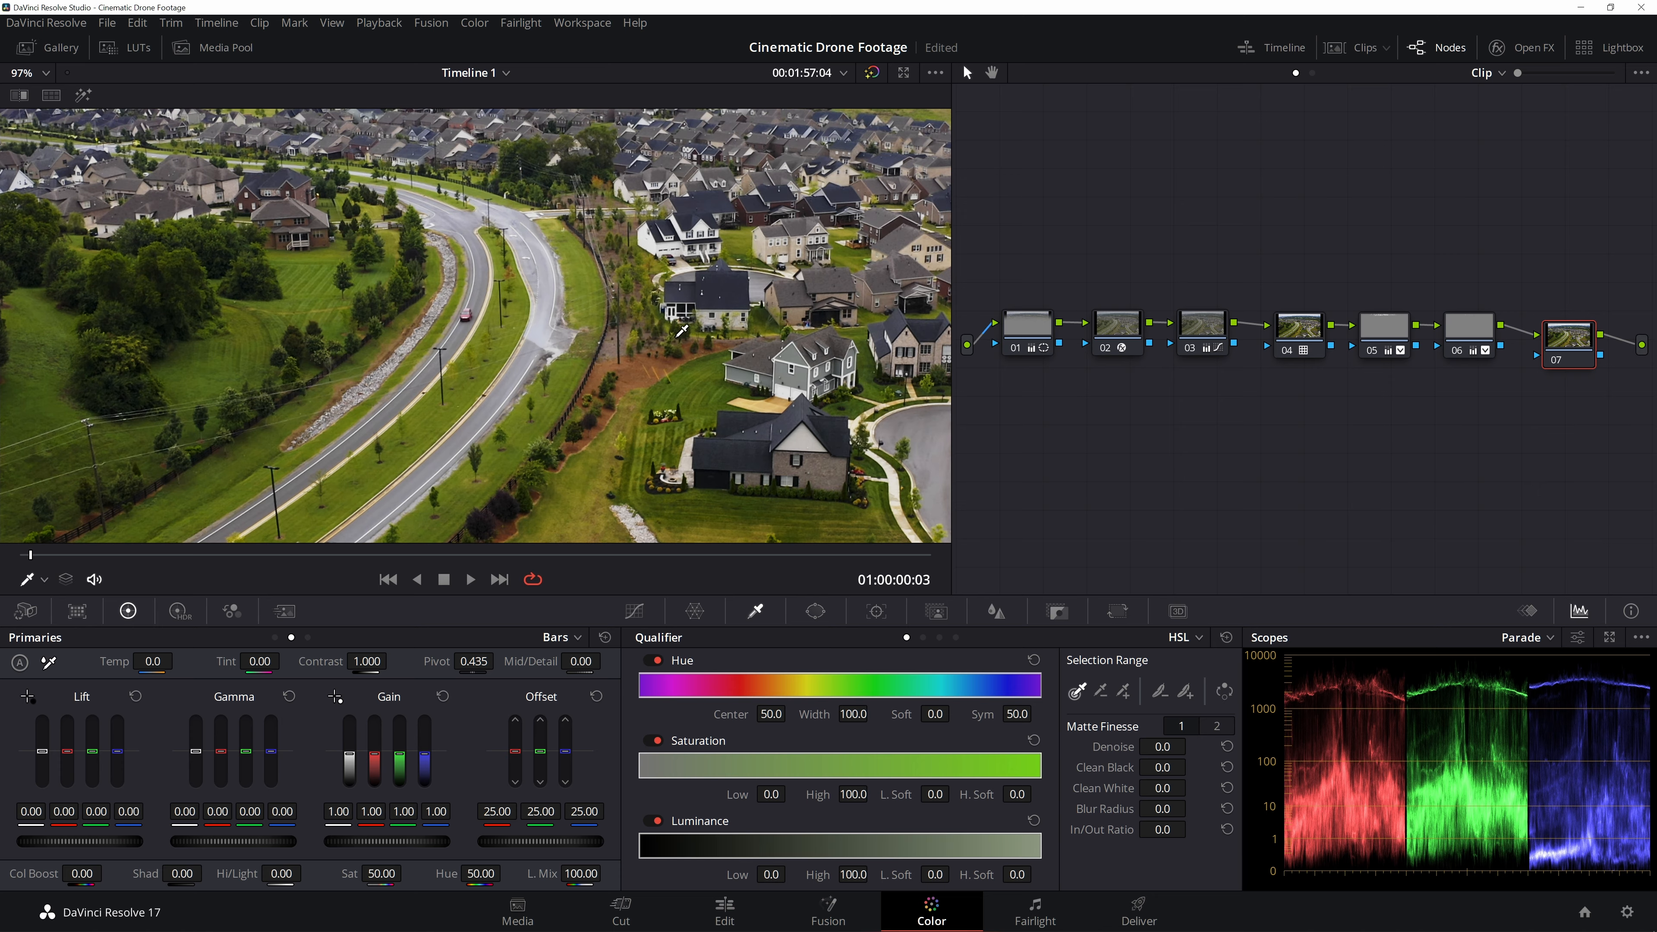
left_click_drag(1590, 349, 1584, 338)
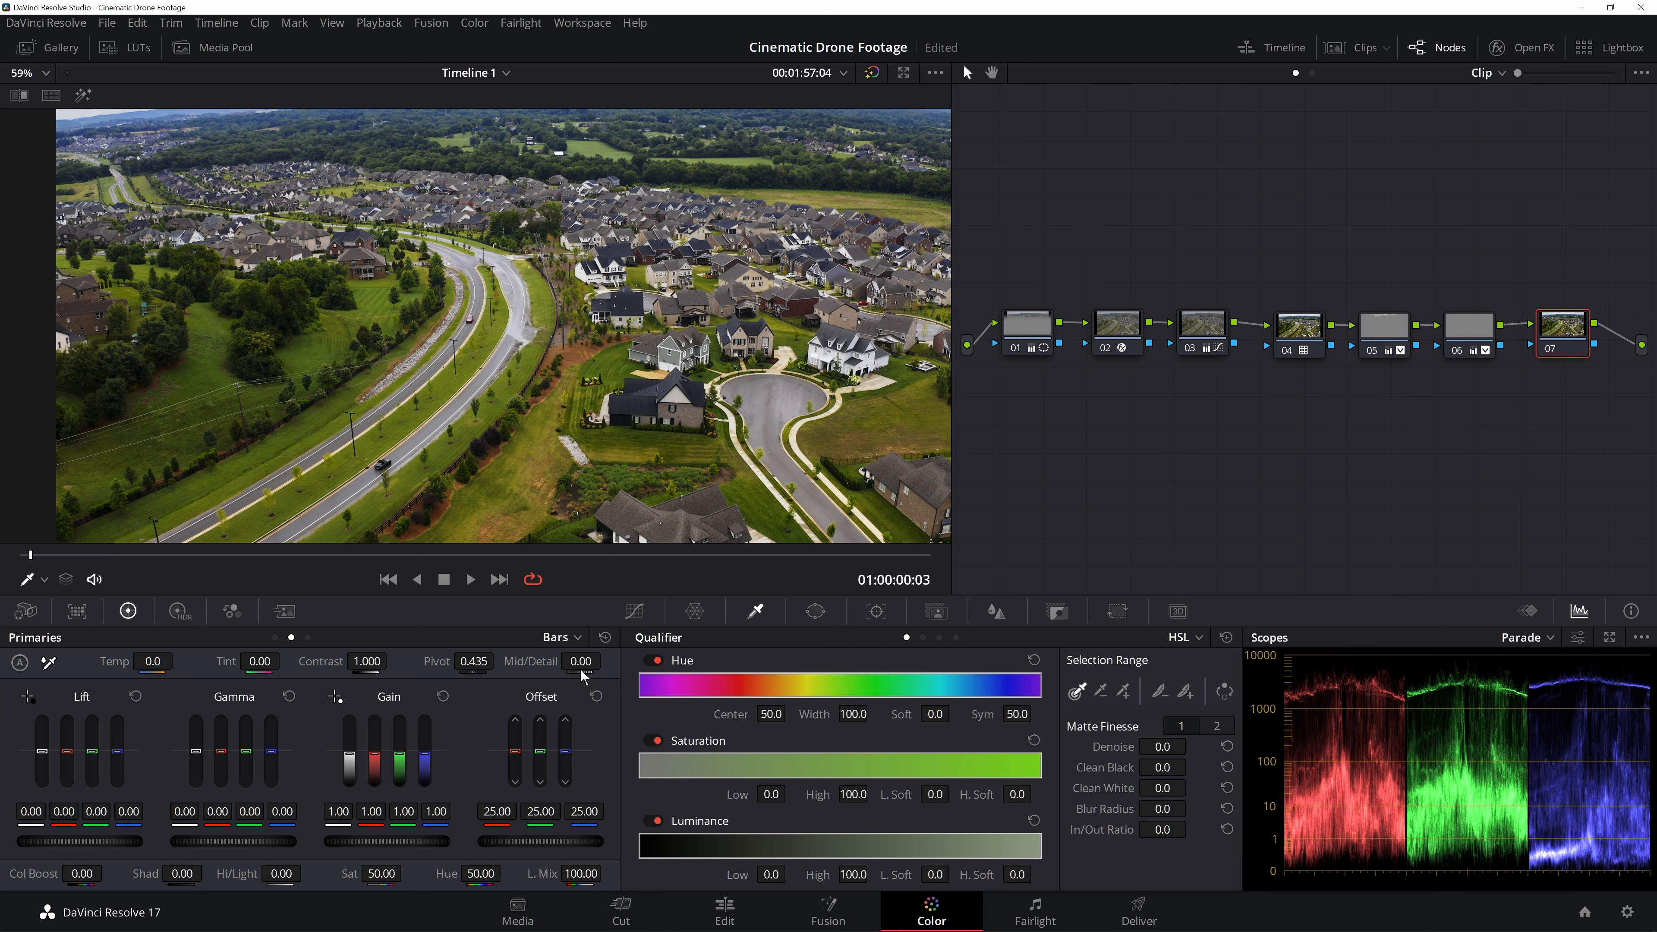
scroll(605, 357, "up", 5)
left_click_drag(605, 358, 525, 397)
left_click_drag(593, 664, 531, 664)
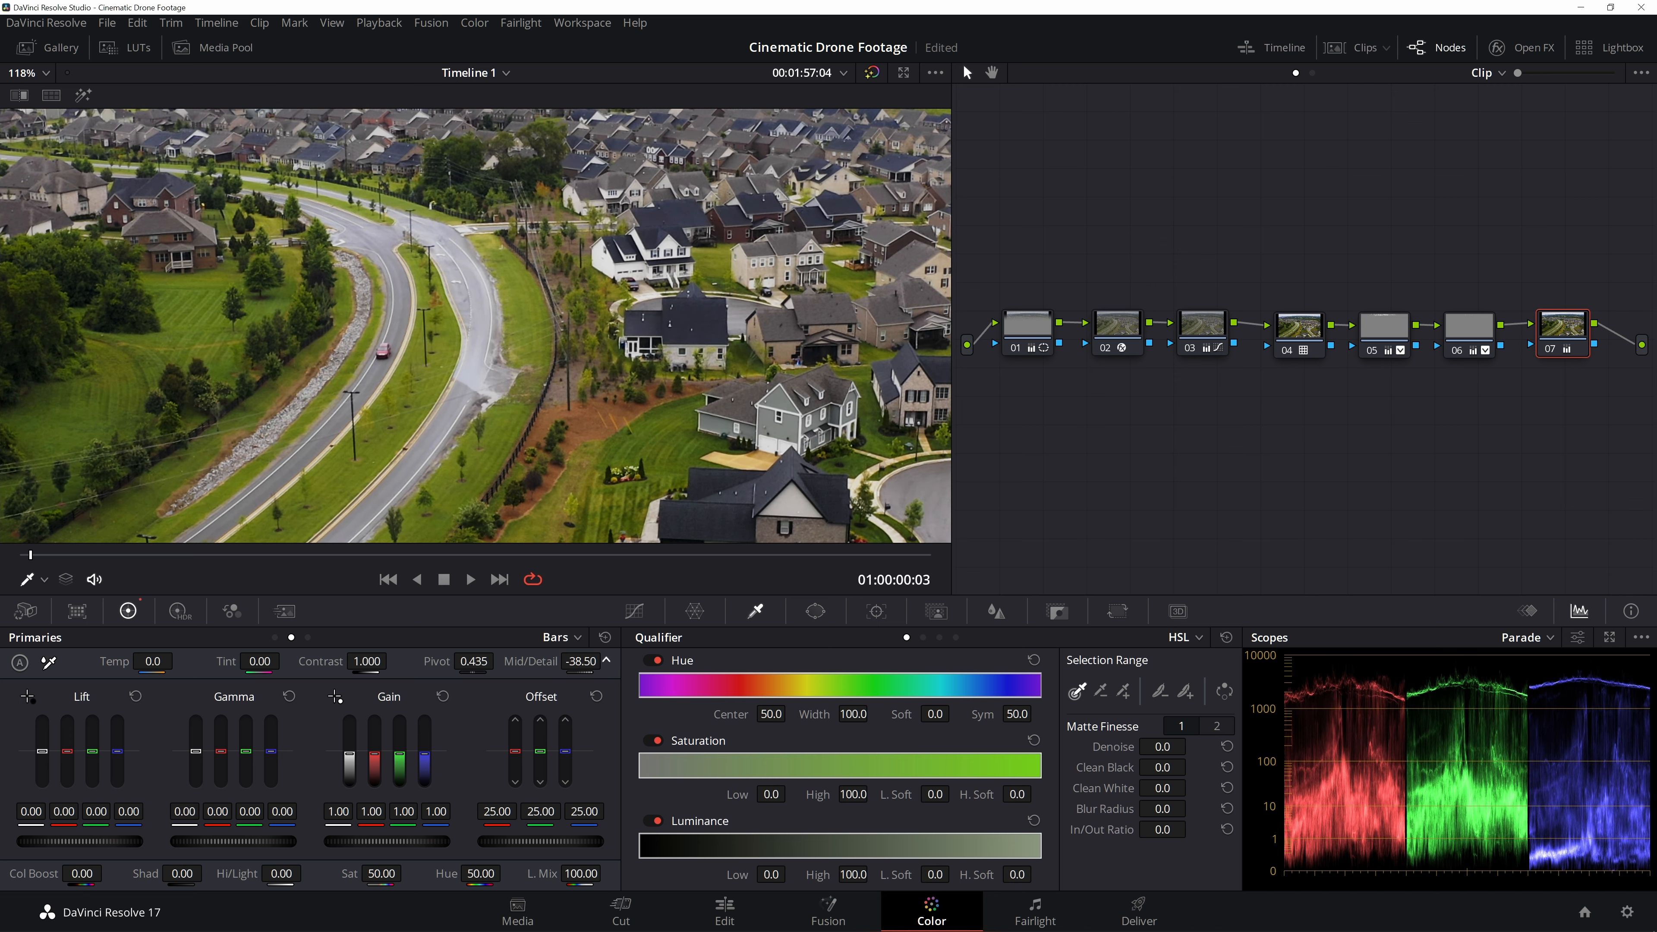
left_click_drag(543, 665, 538, 664)
scroll(652, 425, "down", 5)
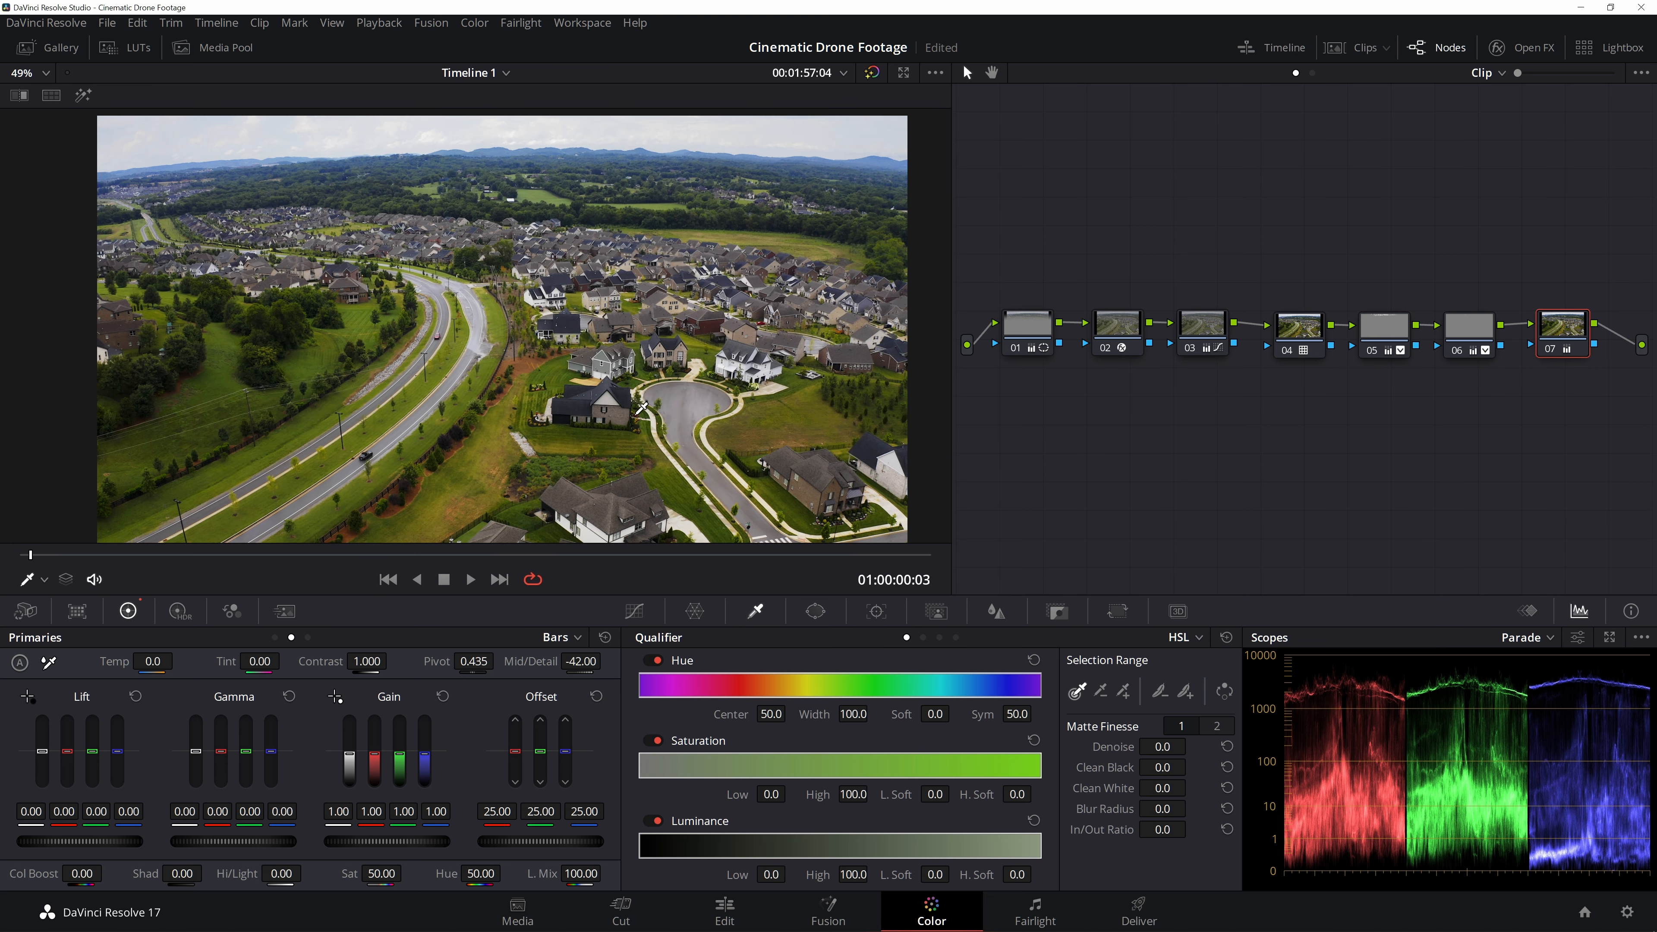
scroll(642, 407, "up", 2)
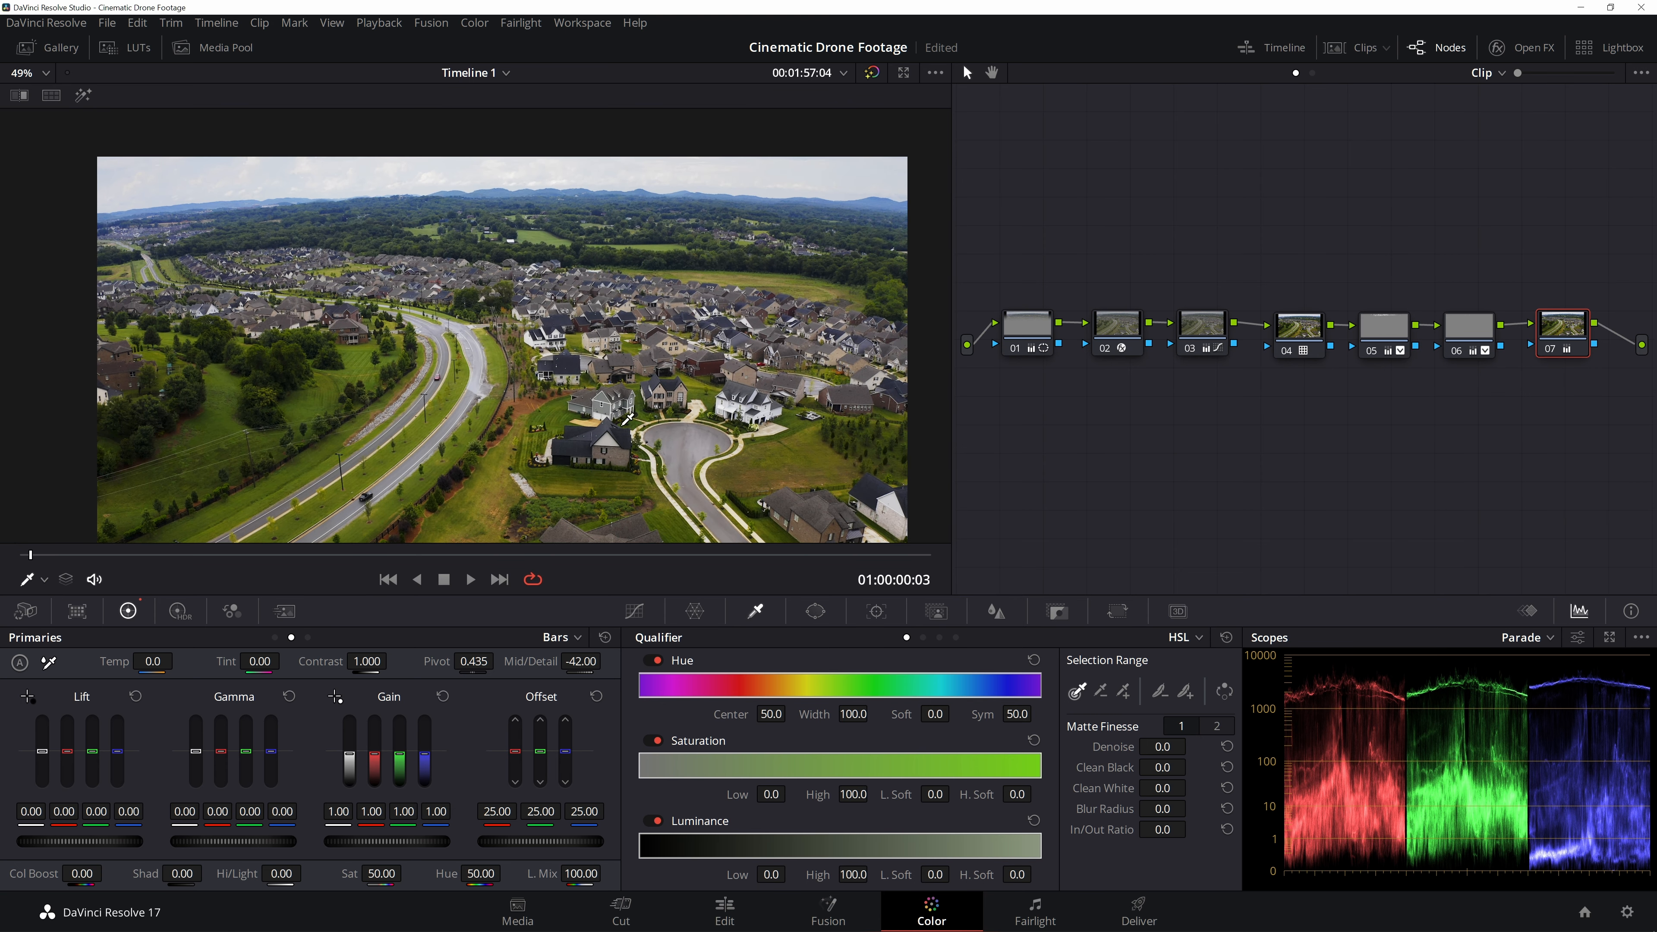
scroll(552, 440, "up", 3)
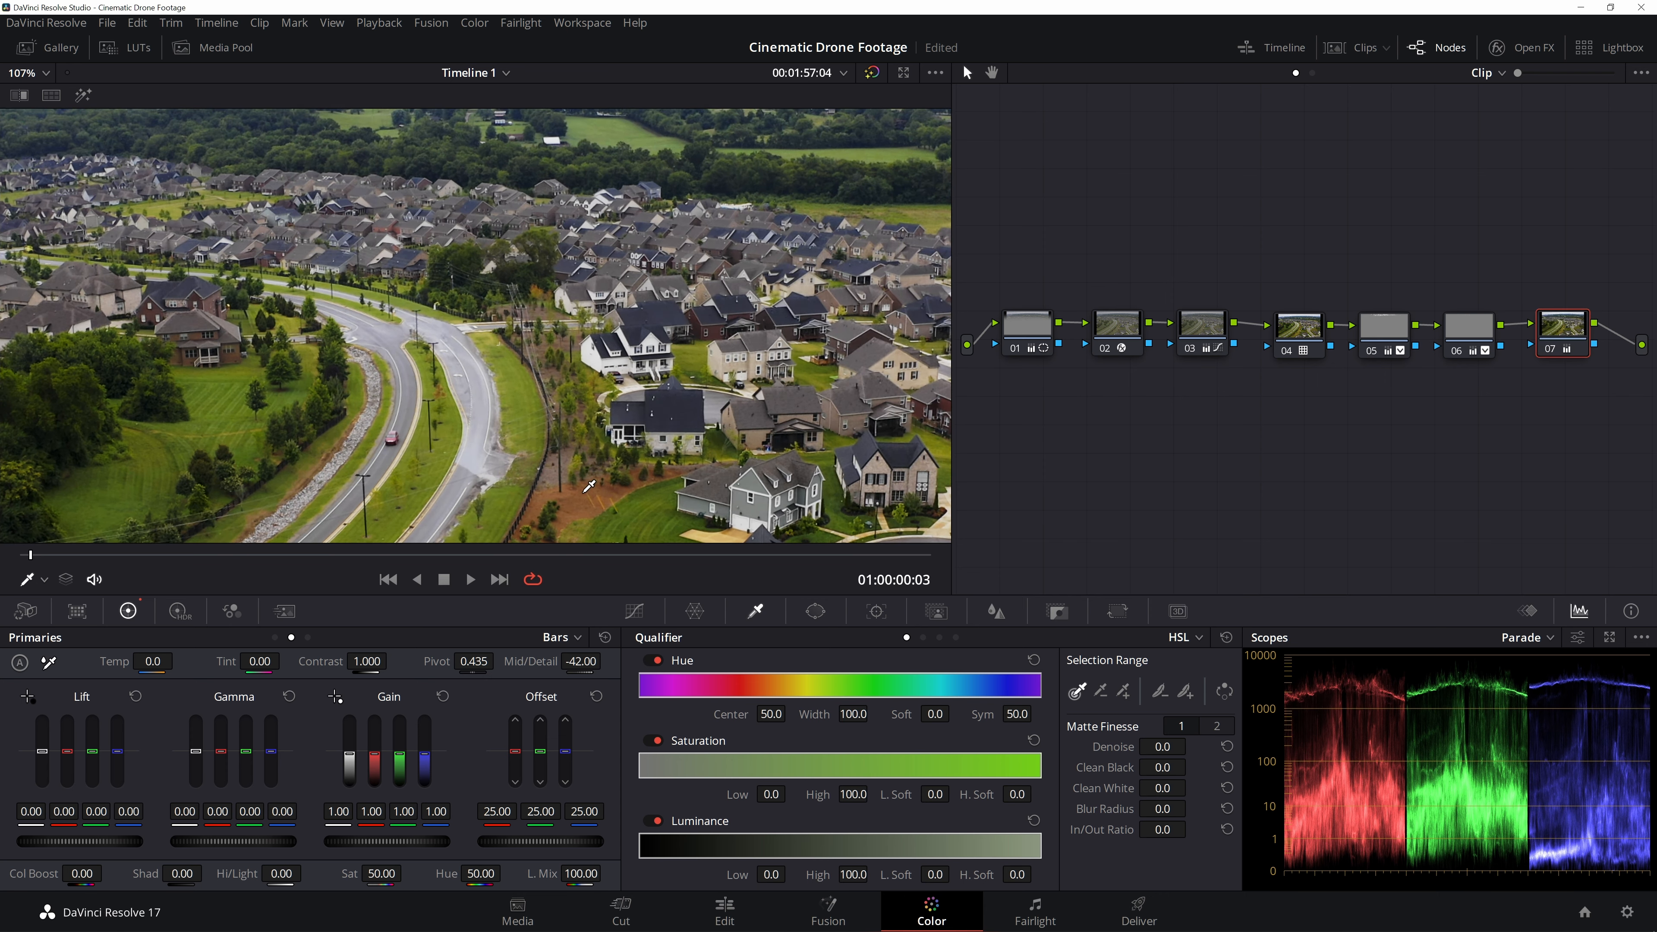
scroll(588, 485, "down", 4)
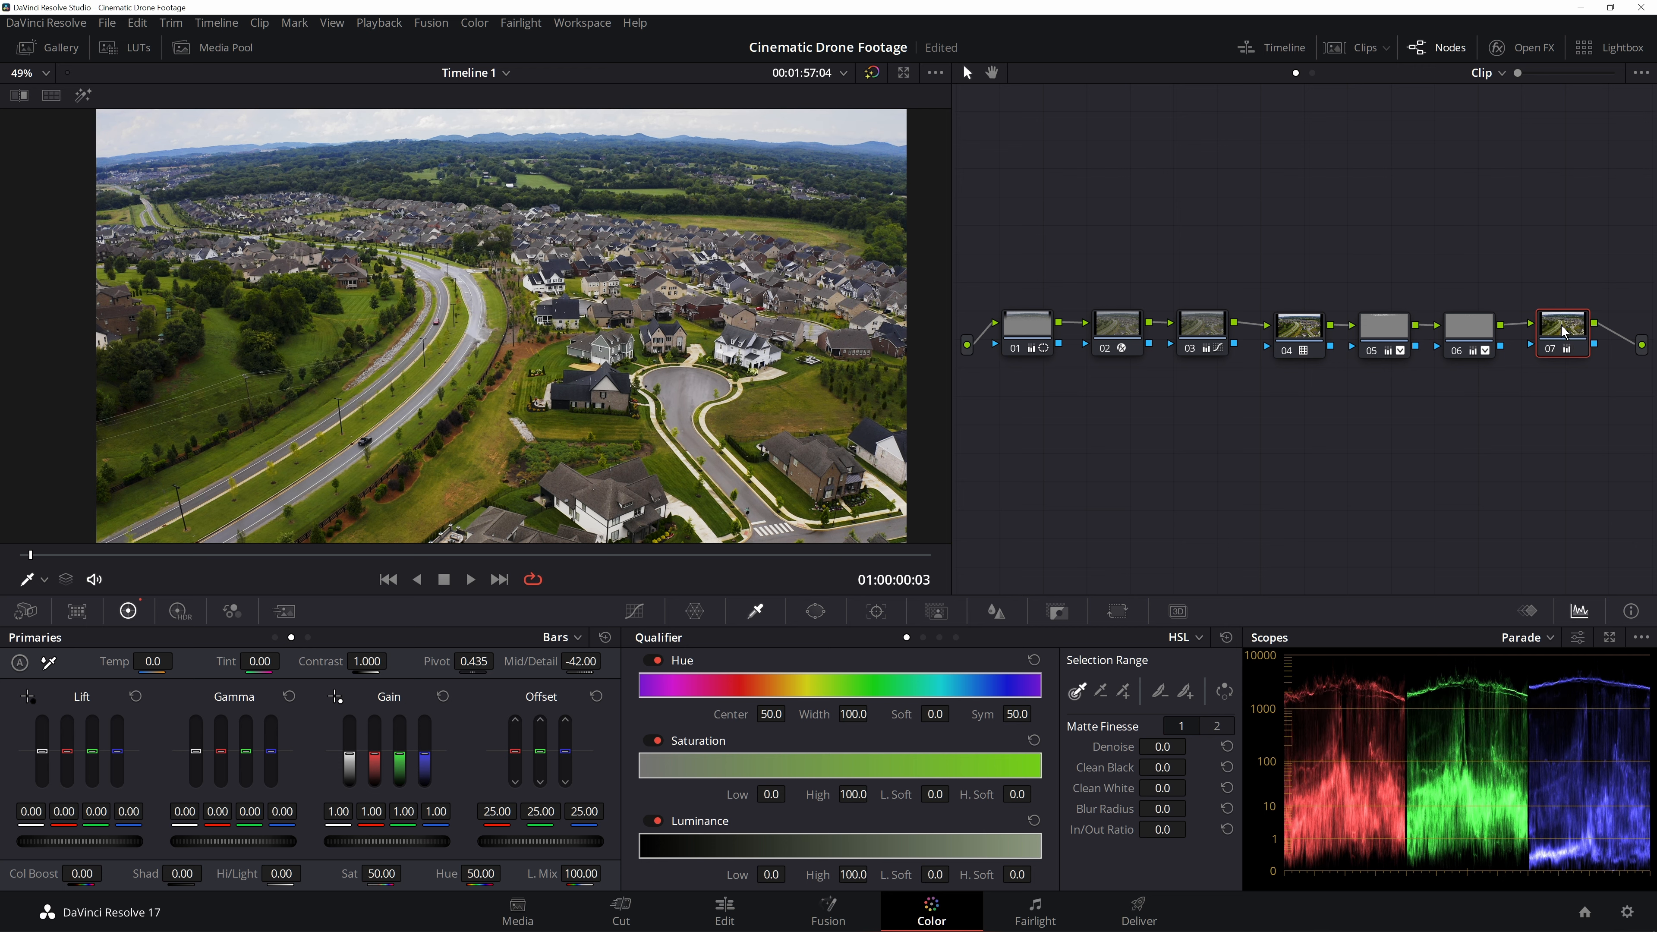
- Add another serial node after node 07 and move it below the chain
left_click_drag(1577, 270, 1024, 350)
left_click_drag(1025, 349, 1002, 281)
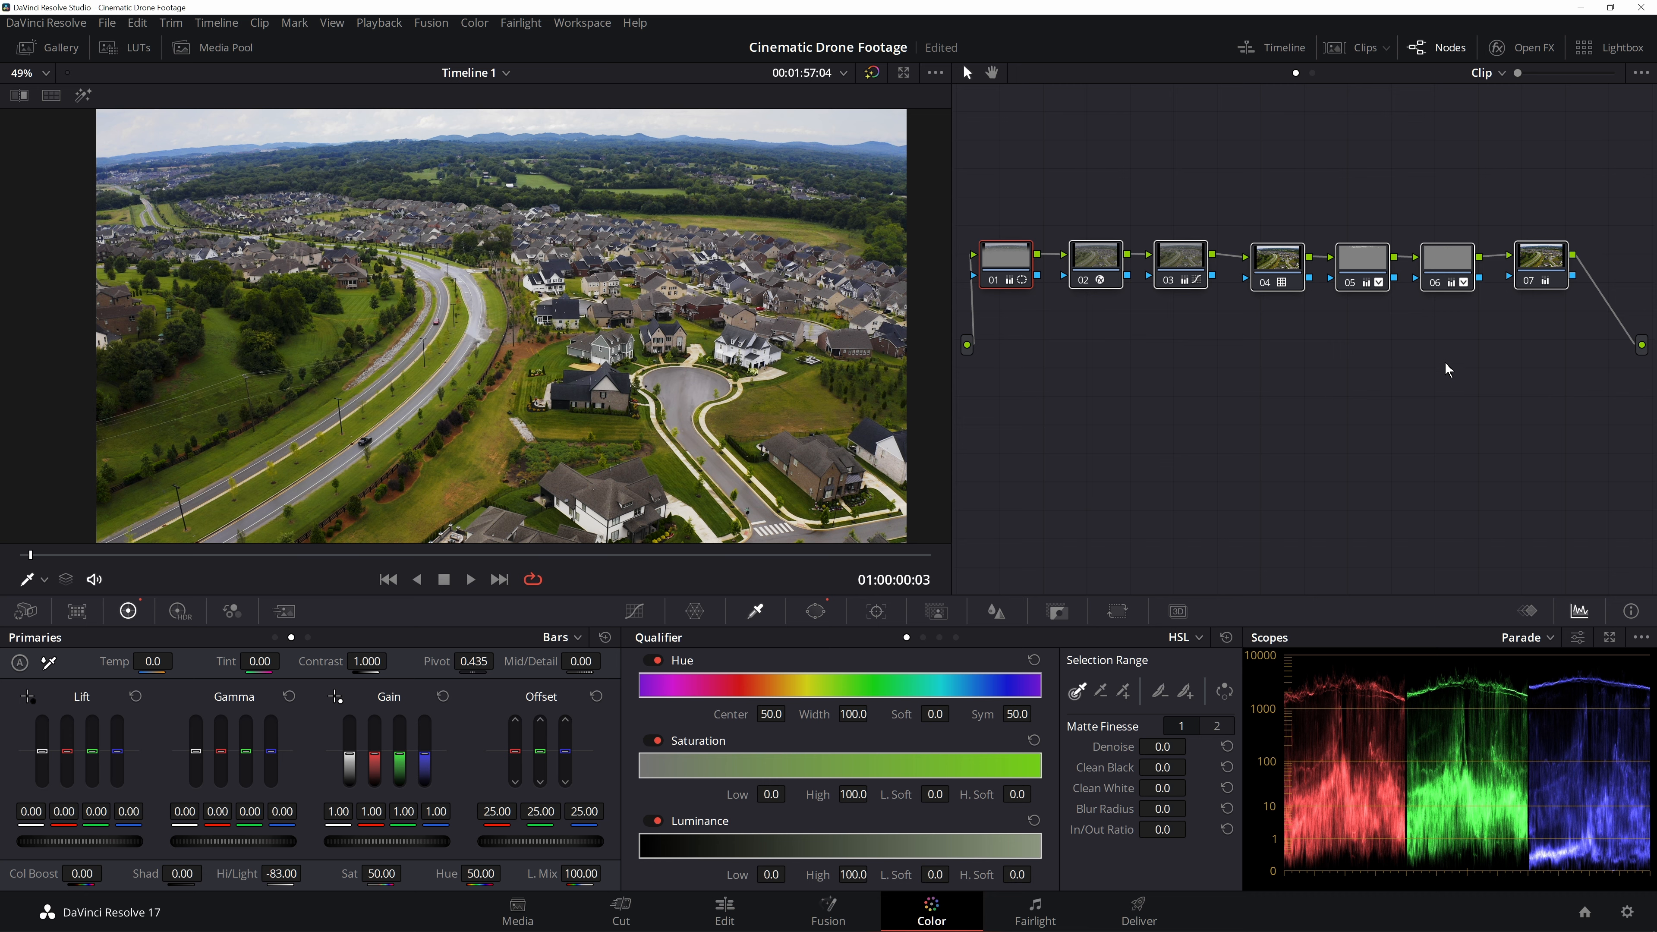
left_click(1559, 264)
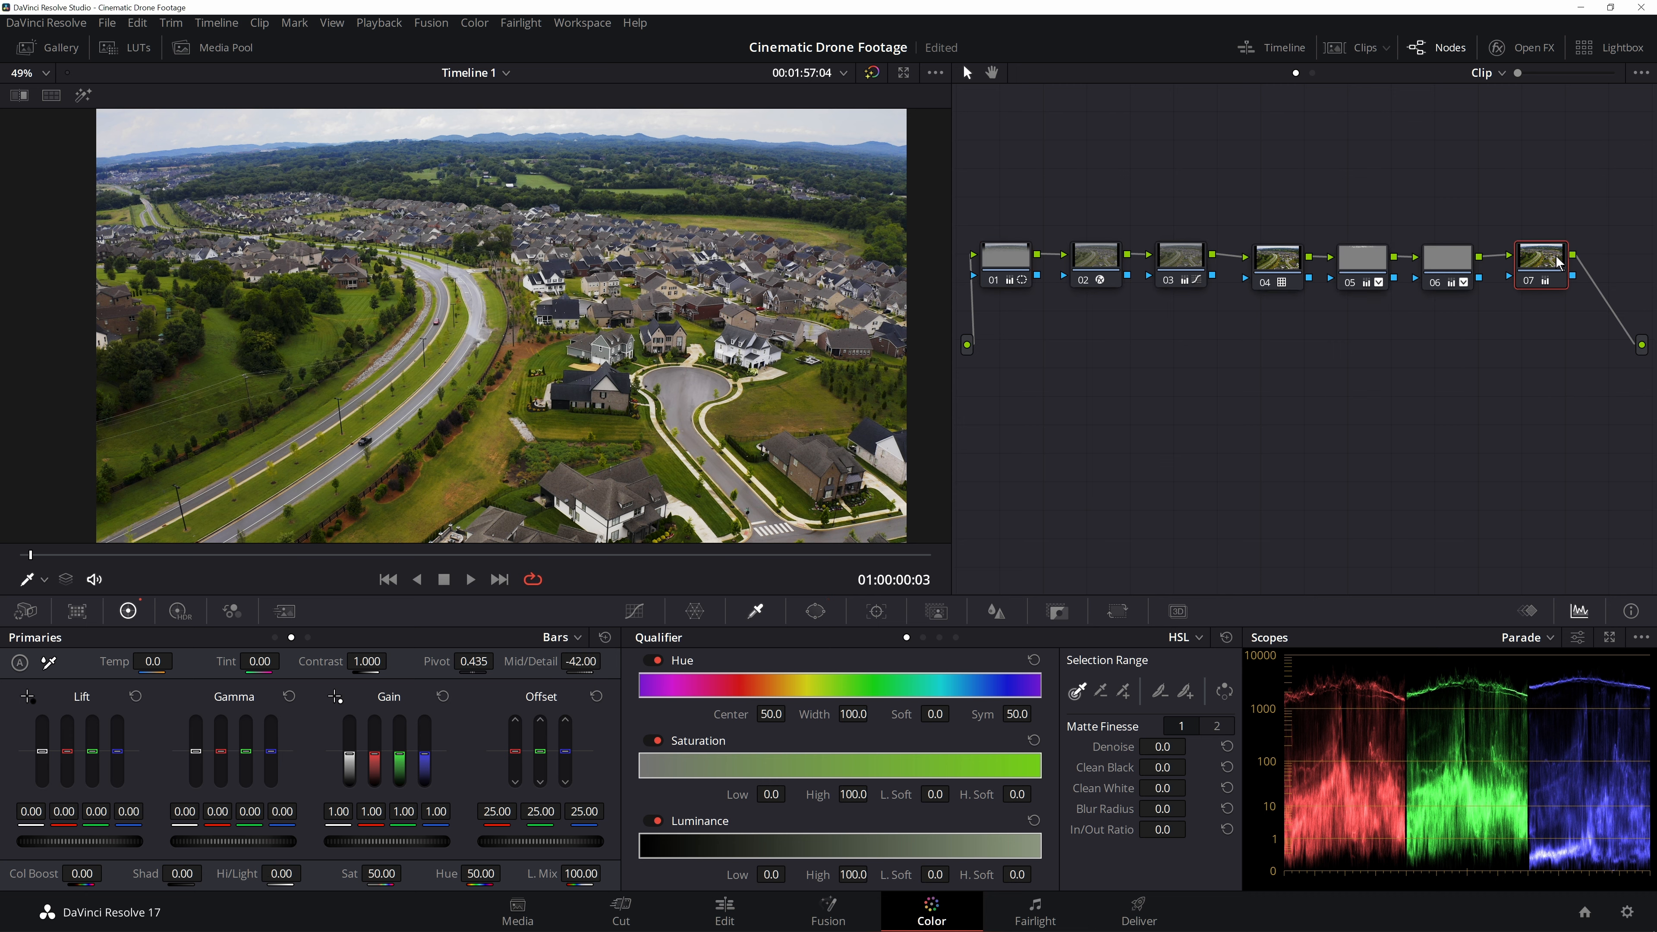
key("alt+s")
left_click_drag(1016, 327, 1054, 416)
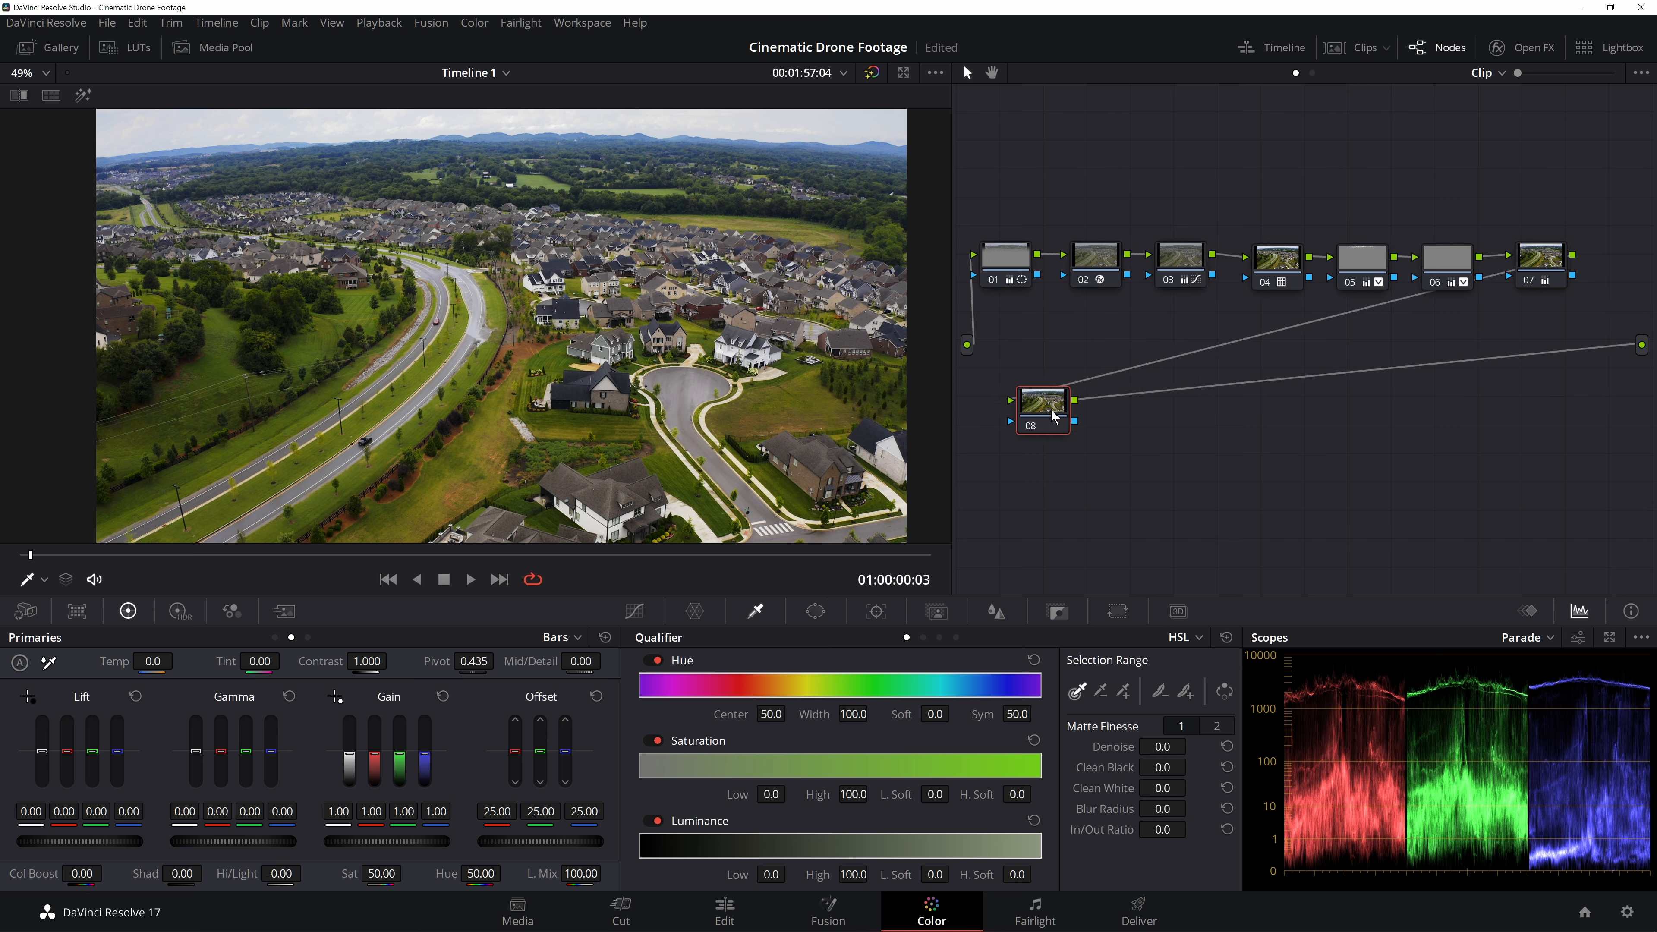
- Open the High Dynamic Range color wheels and browse through their zone pages
left_click(577, 638)
left_click(194, 617)
left_click(192, 612)
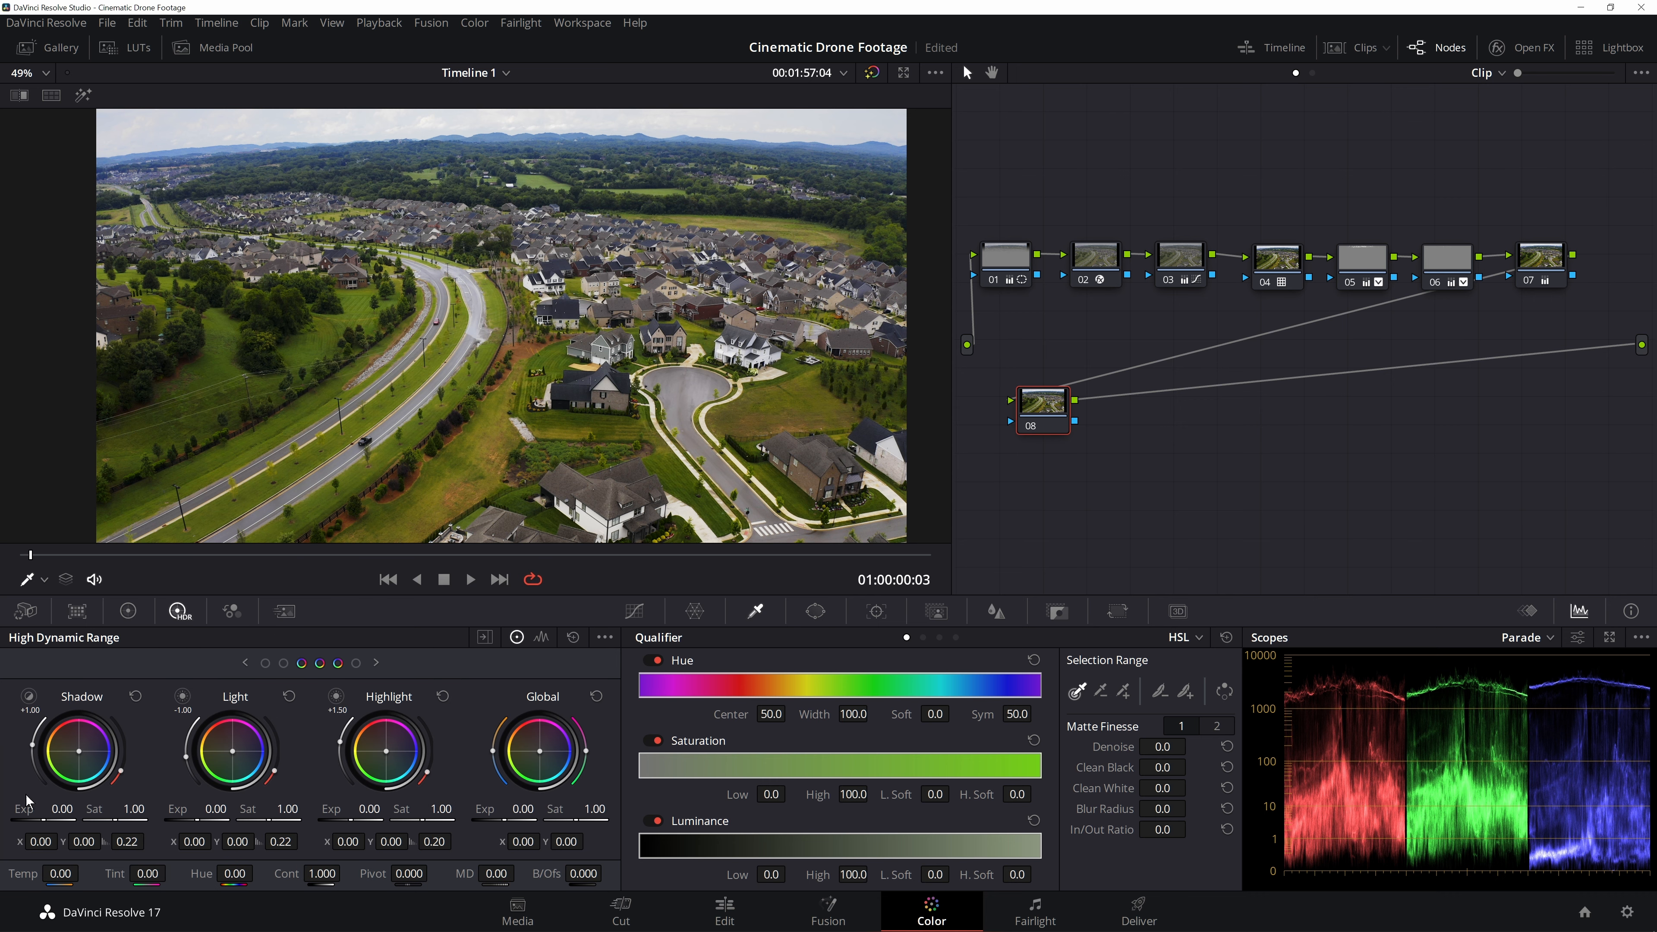
left_click(245, 663)
left_click(246, 664)
left_click(377, 663)
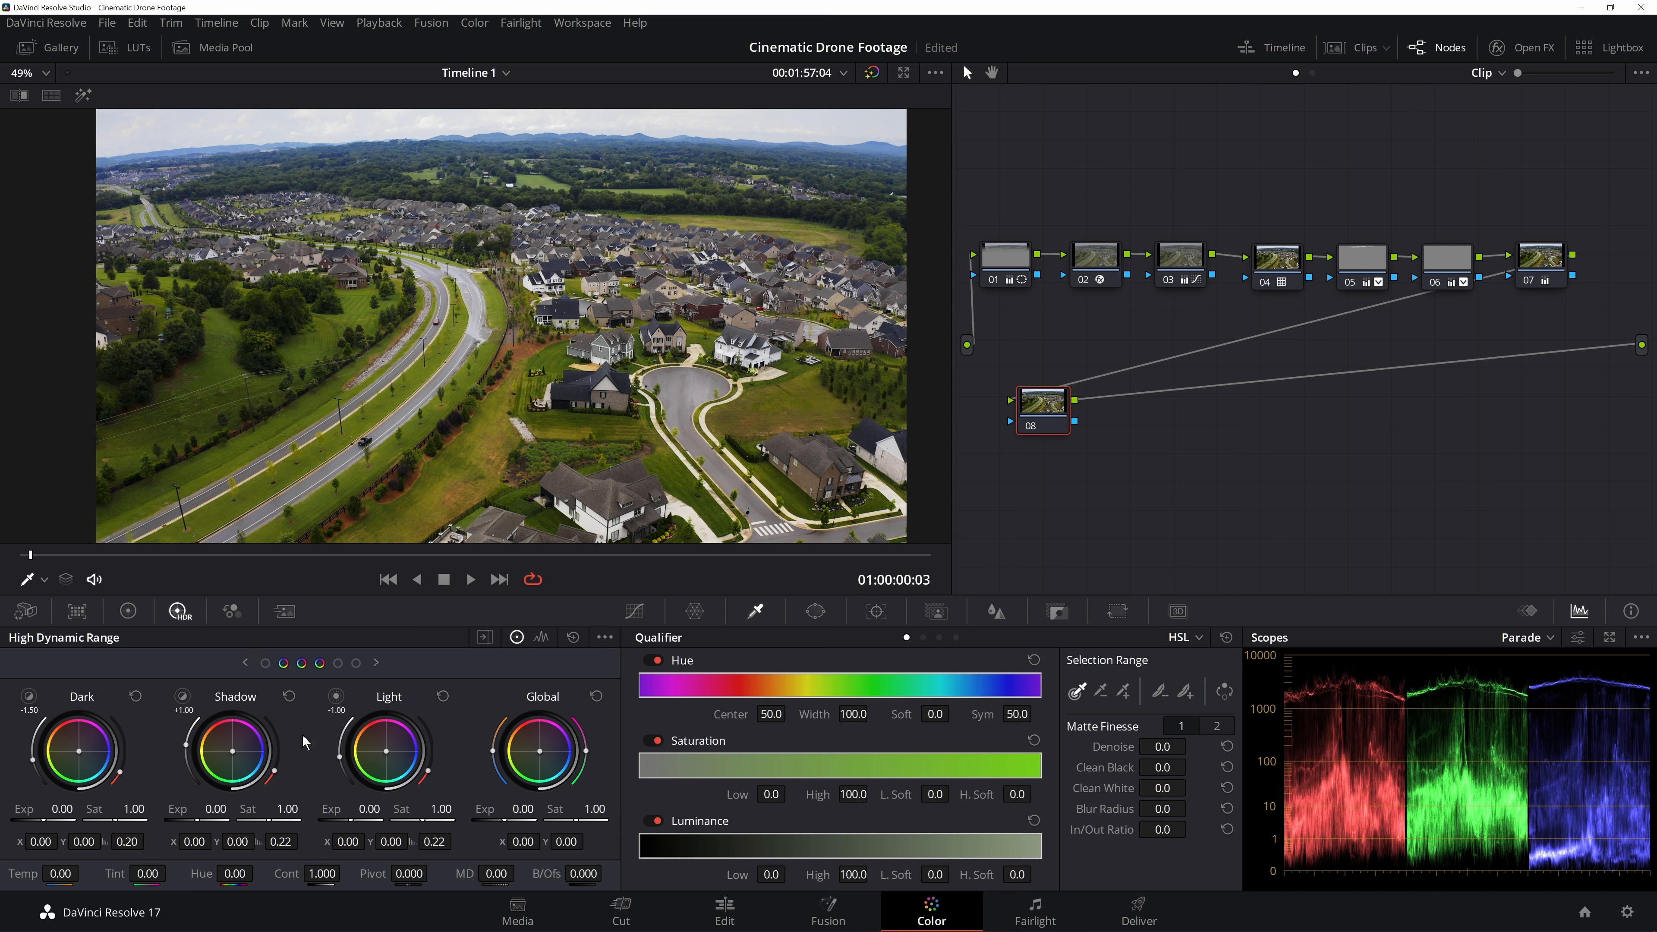
left_click(378, 665)
left_click(378, 662)
left_click(246, 663)
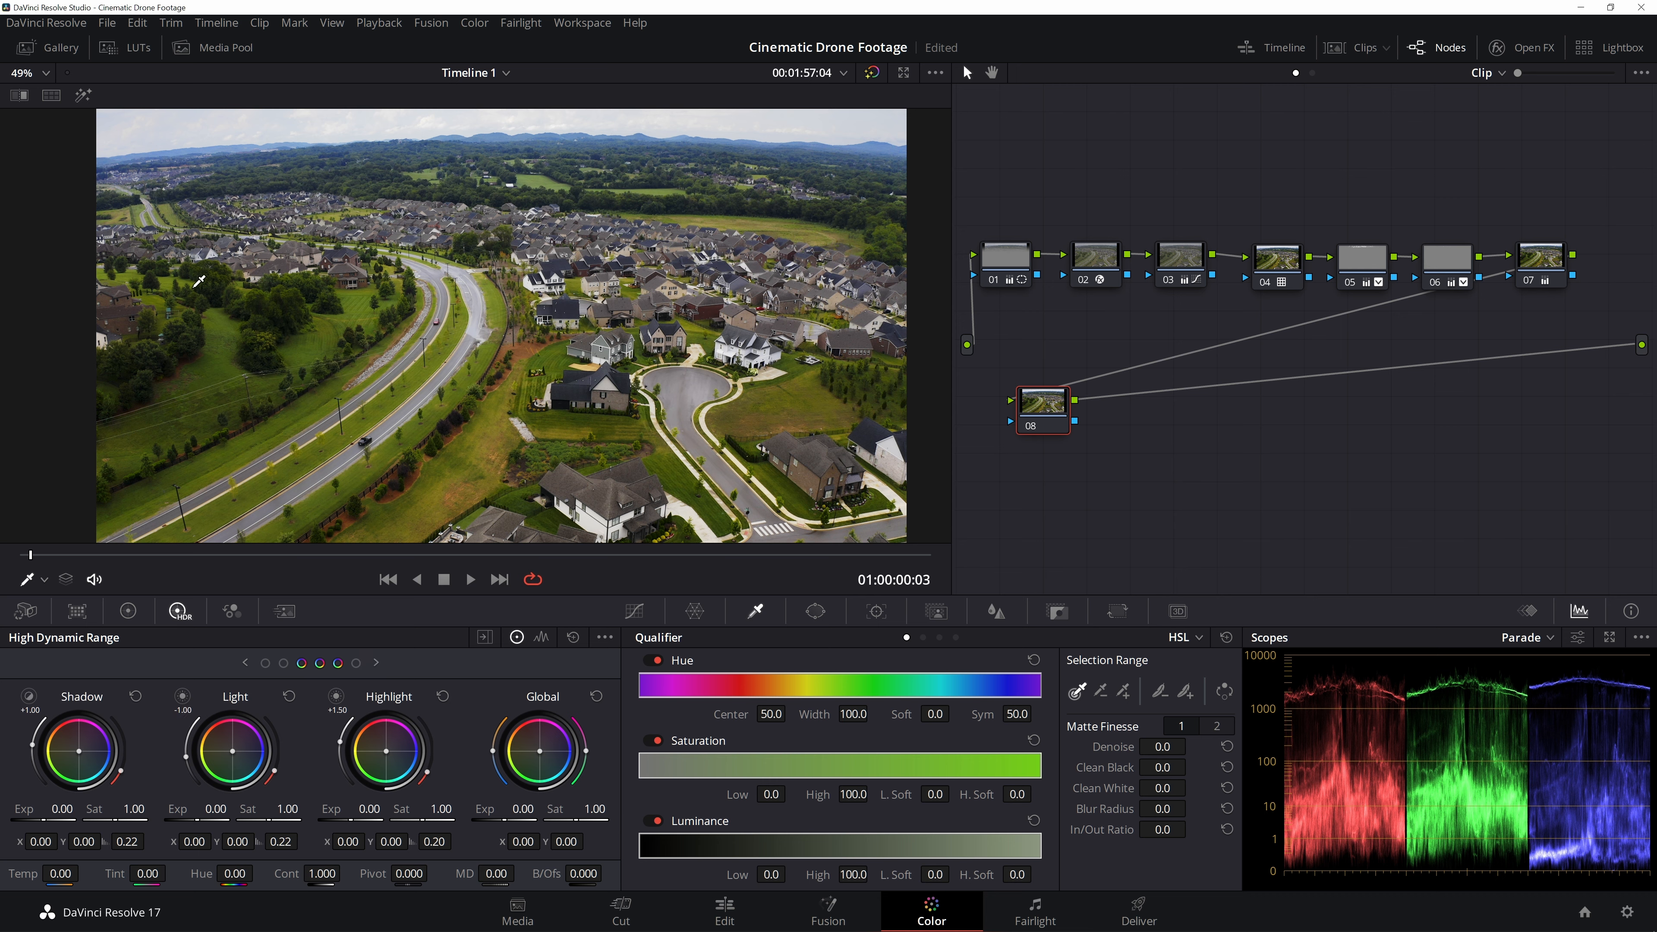
- With the zone highlight view on, set the Highlight zone boundary to +1.80 and the Light zone boundary to -0.27
left_click(83, 96)
left_click_drag(344, 749, 344, 750)
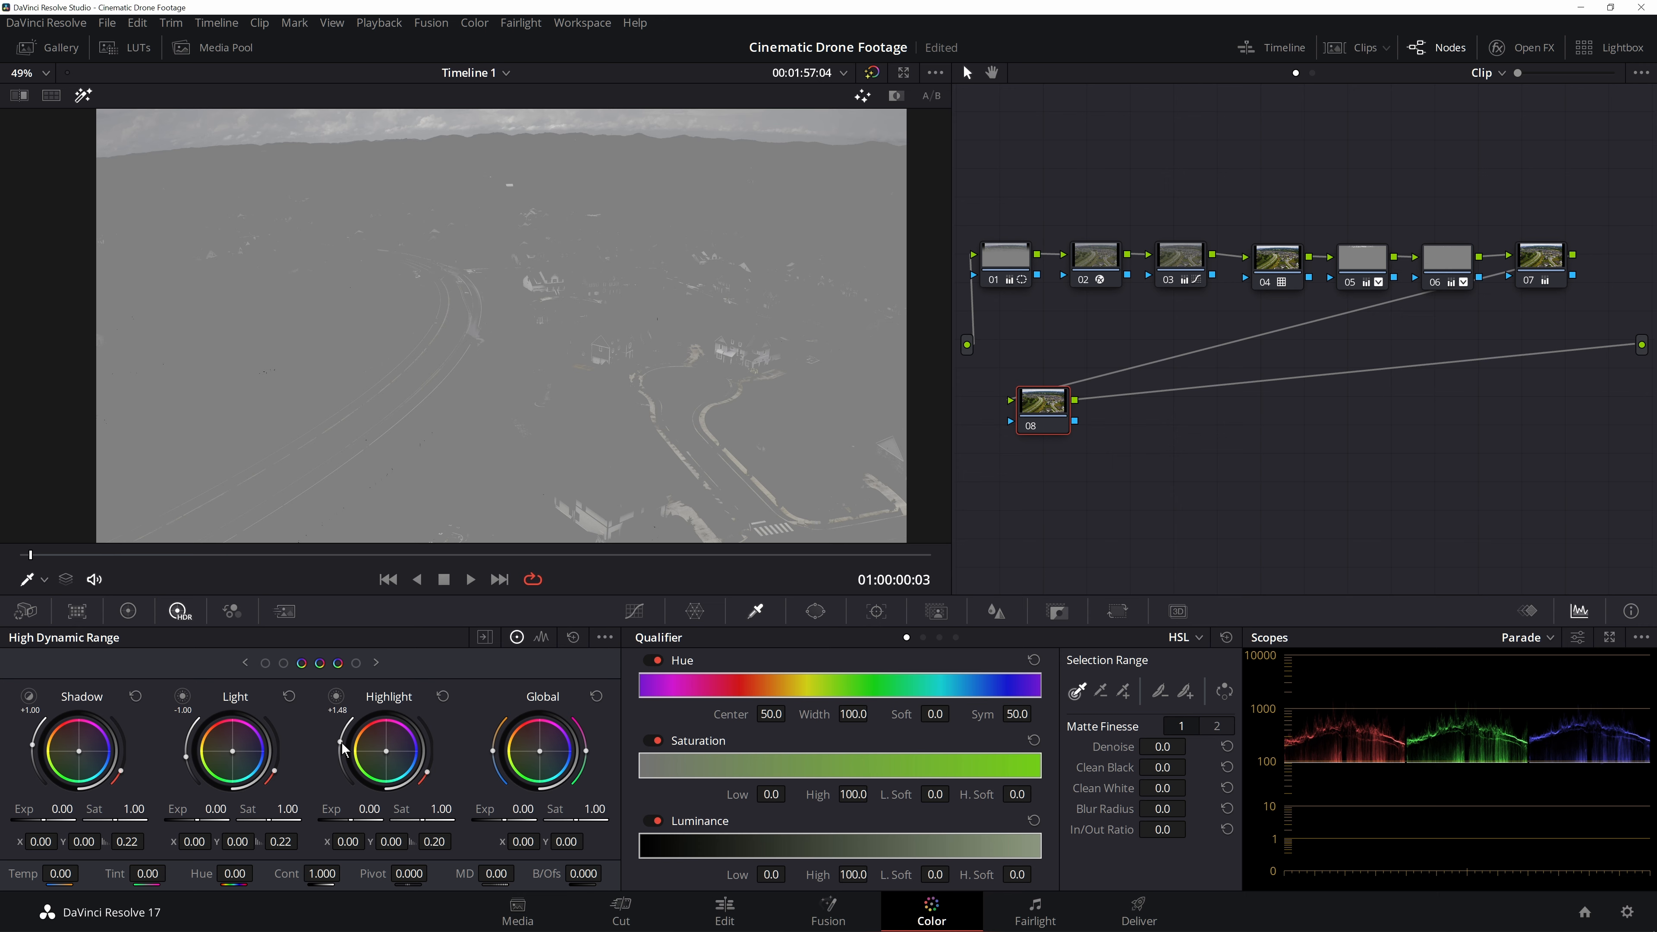
left_click_drag(344, 749, 344, 749)
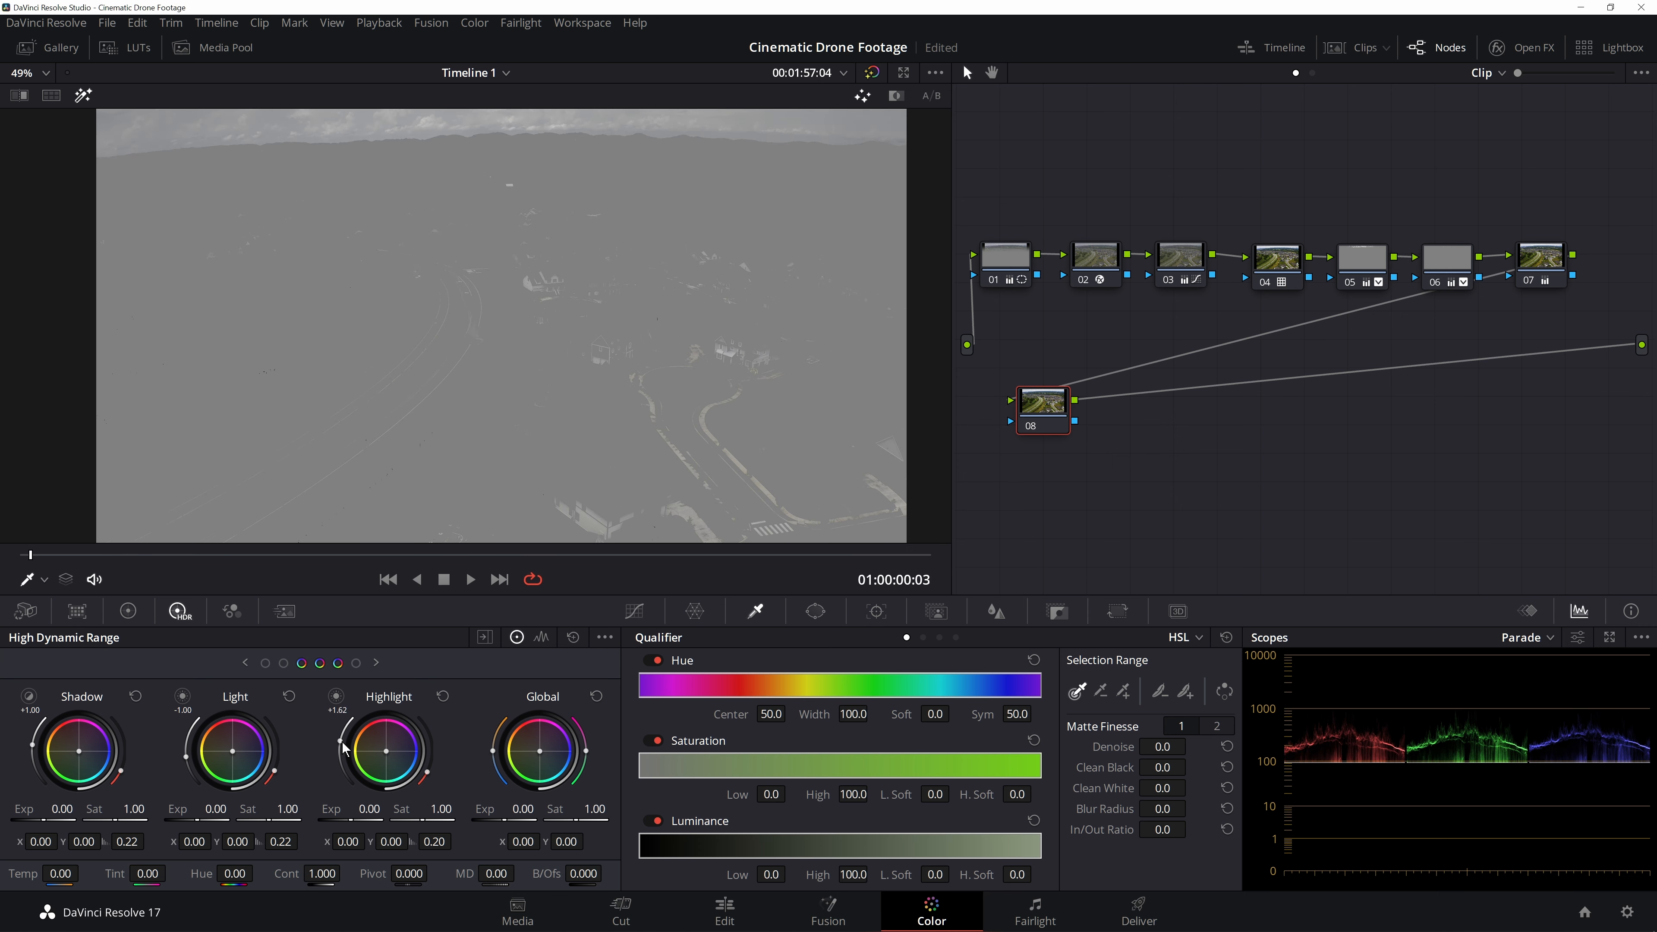
scroll(574, 326, "up", 3)
scroll(571, 325, "up", 2)
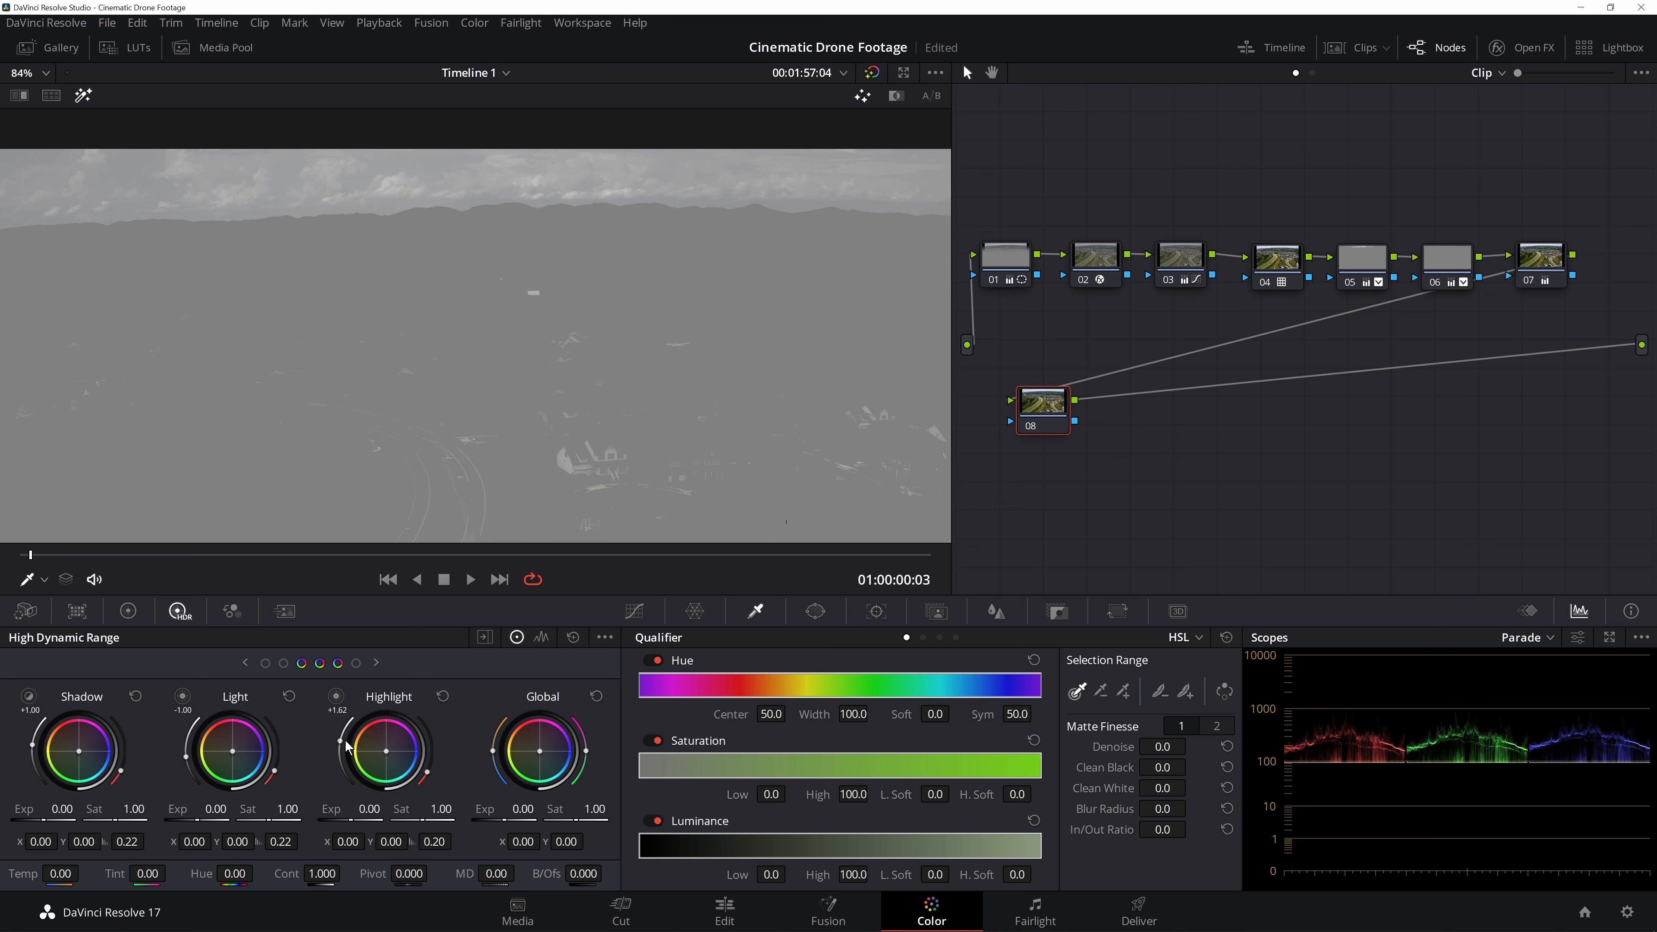
left_click_drag(349, 743, 342, 746)
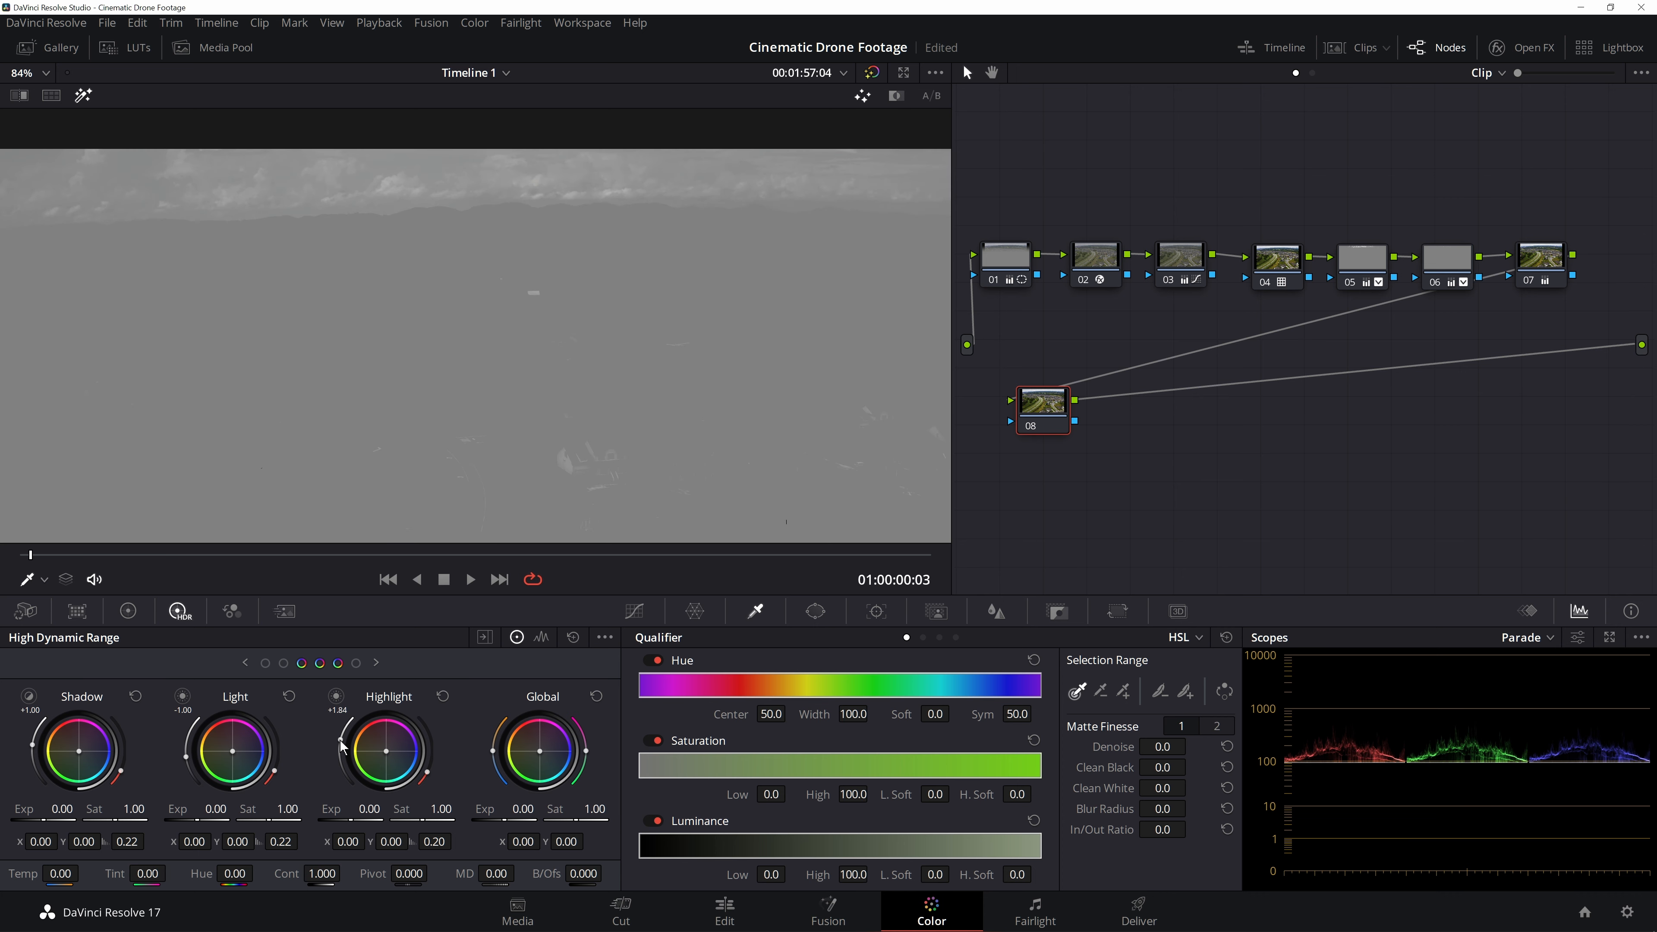
left_click_drag(341, 746, 343, 746)
scroll(684, 287, "down", 4)
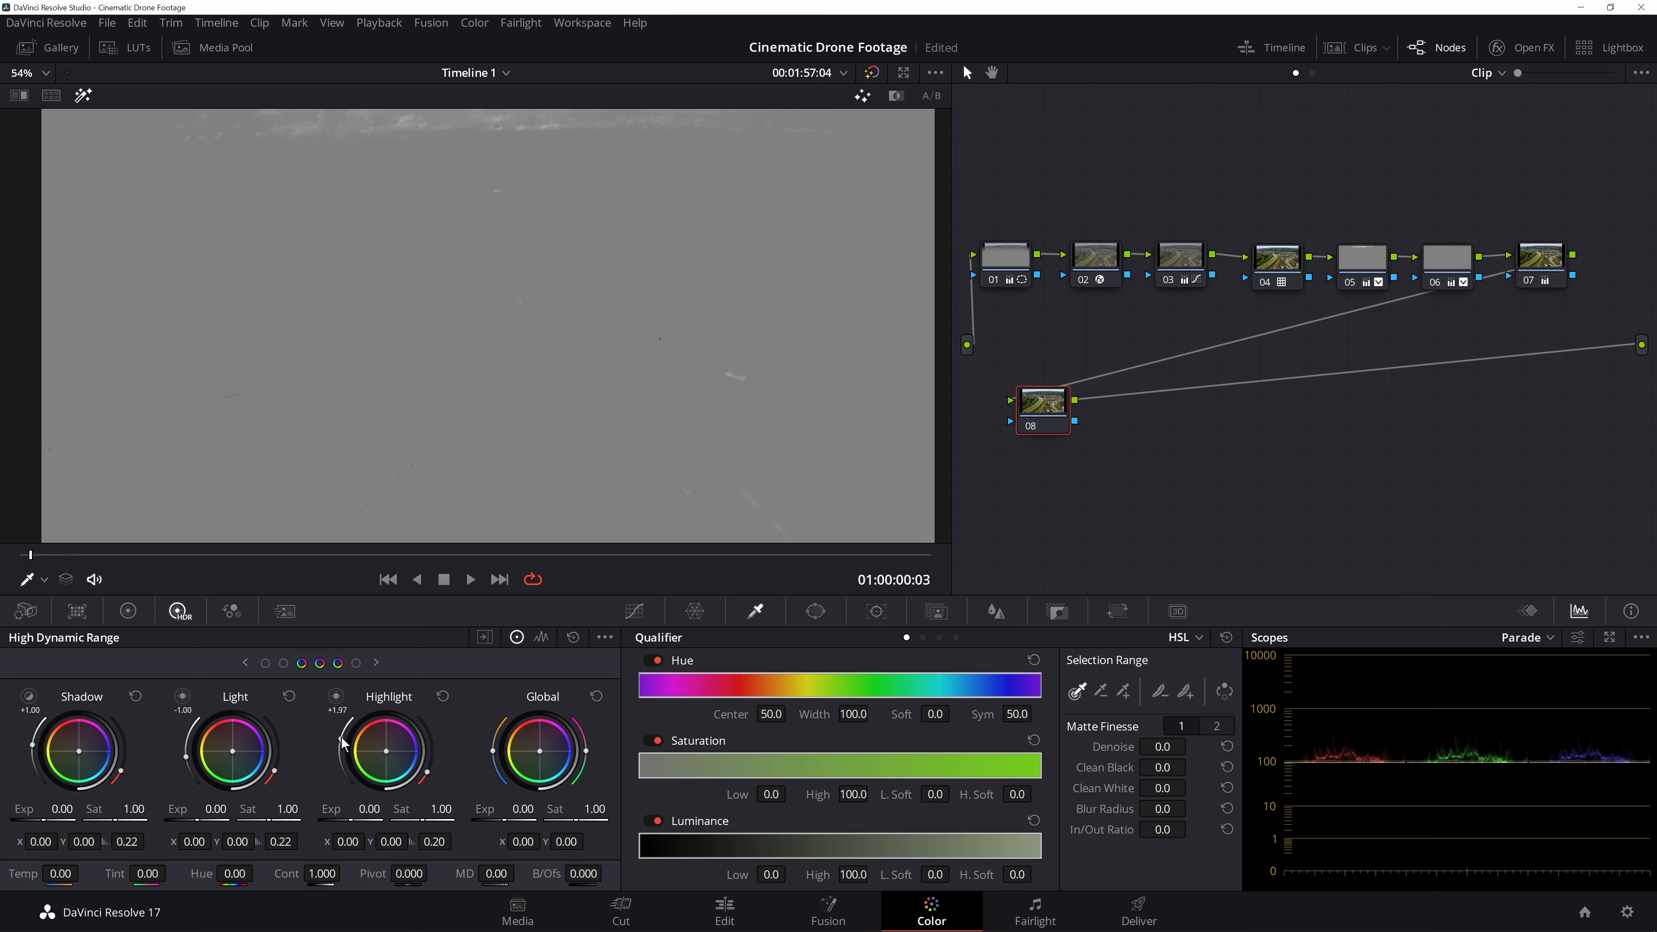
left_click_drag(344, 746, 342, 746)
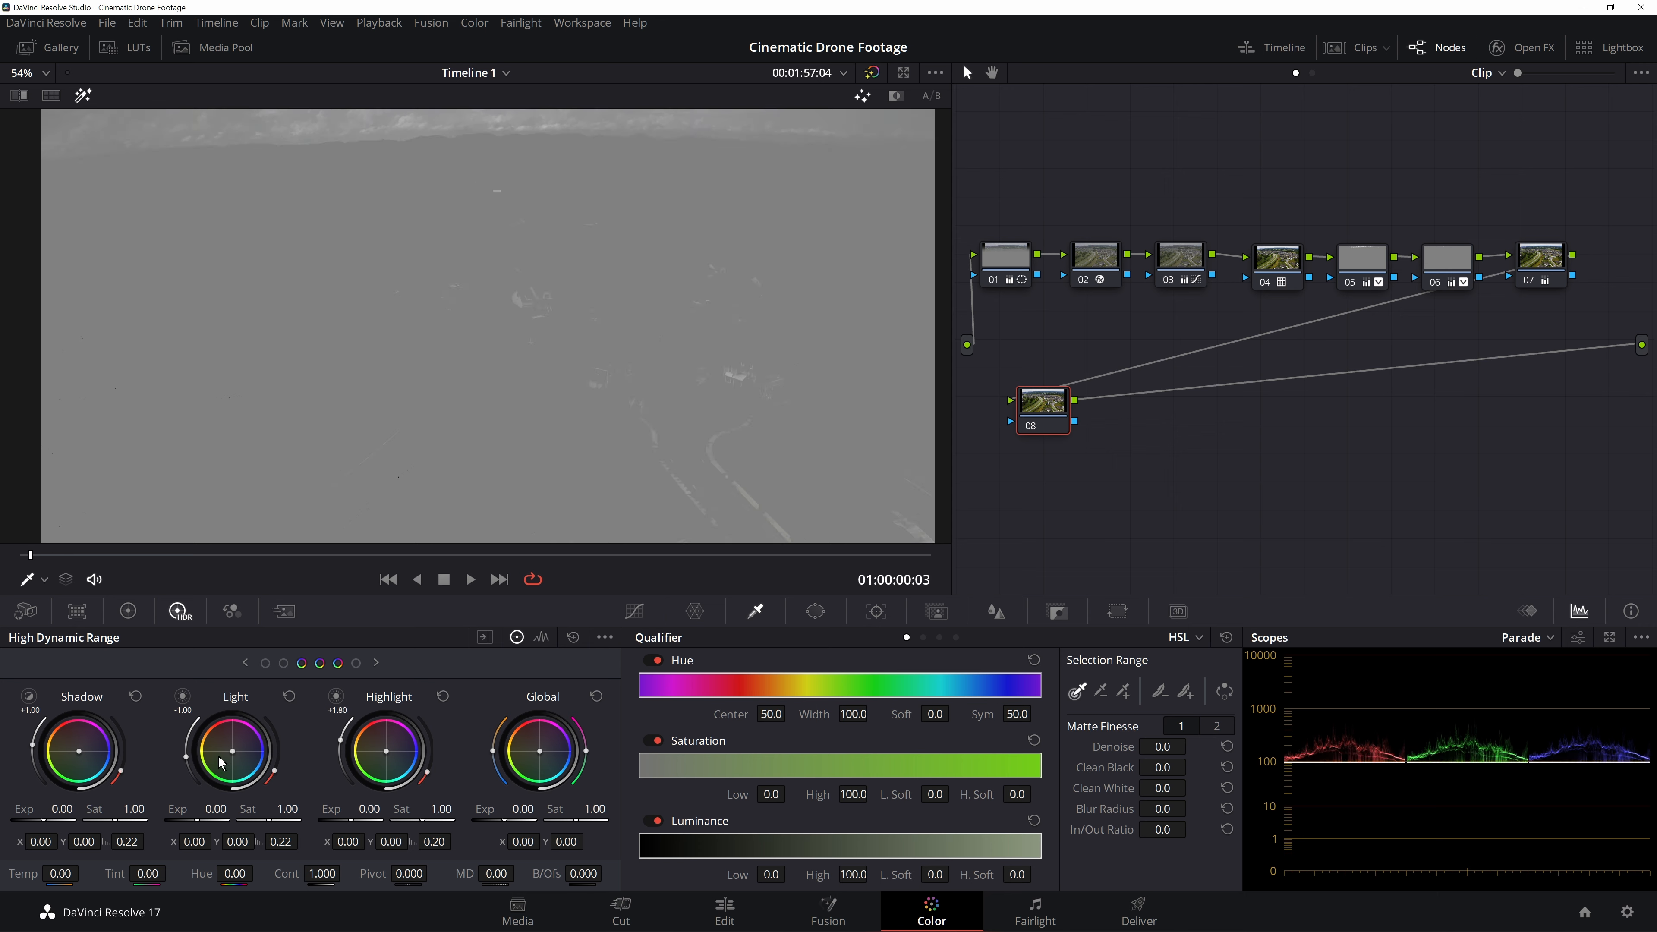
left_click_drag(185, 761, 186, 760)
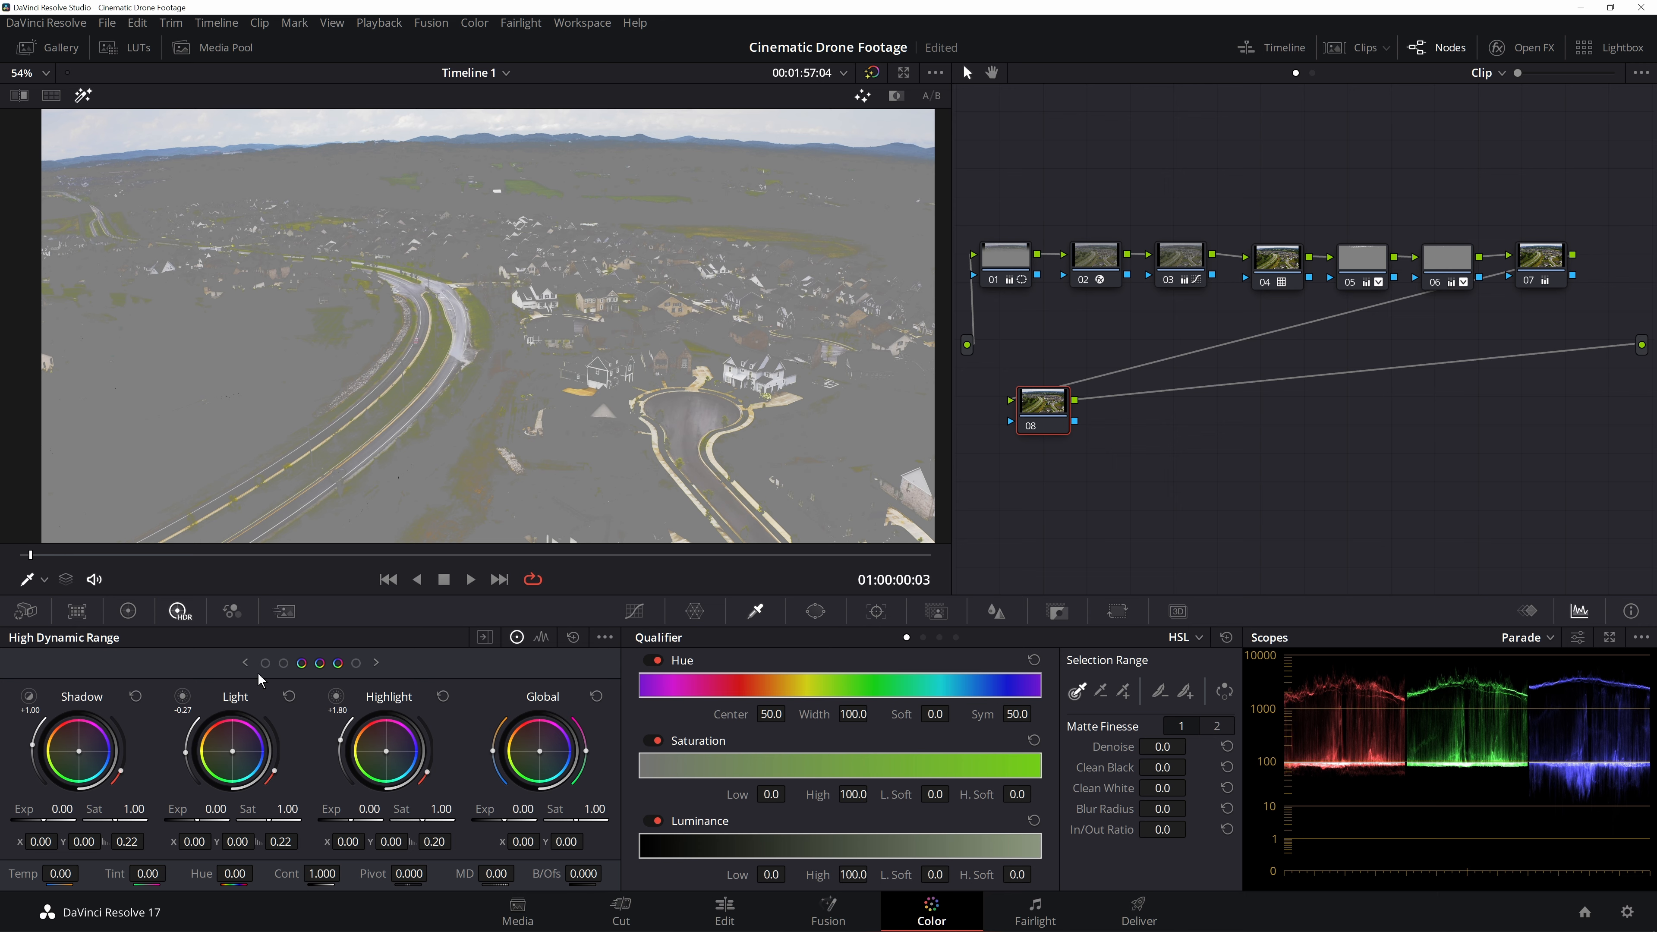
left_click(83, 95)
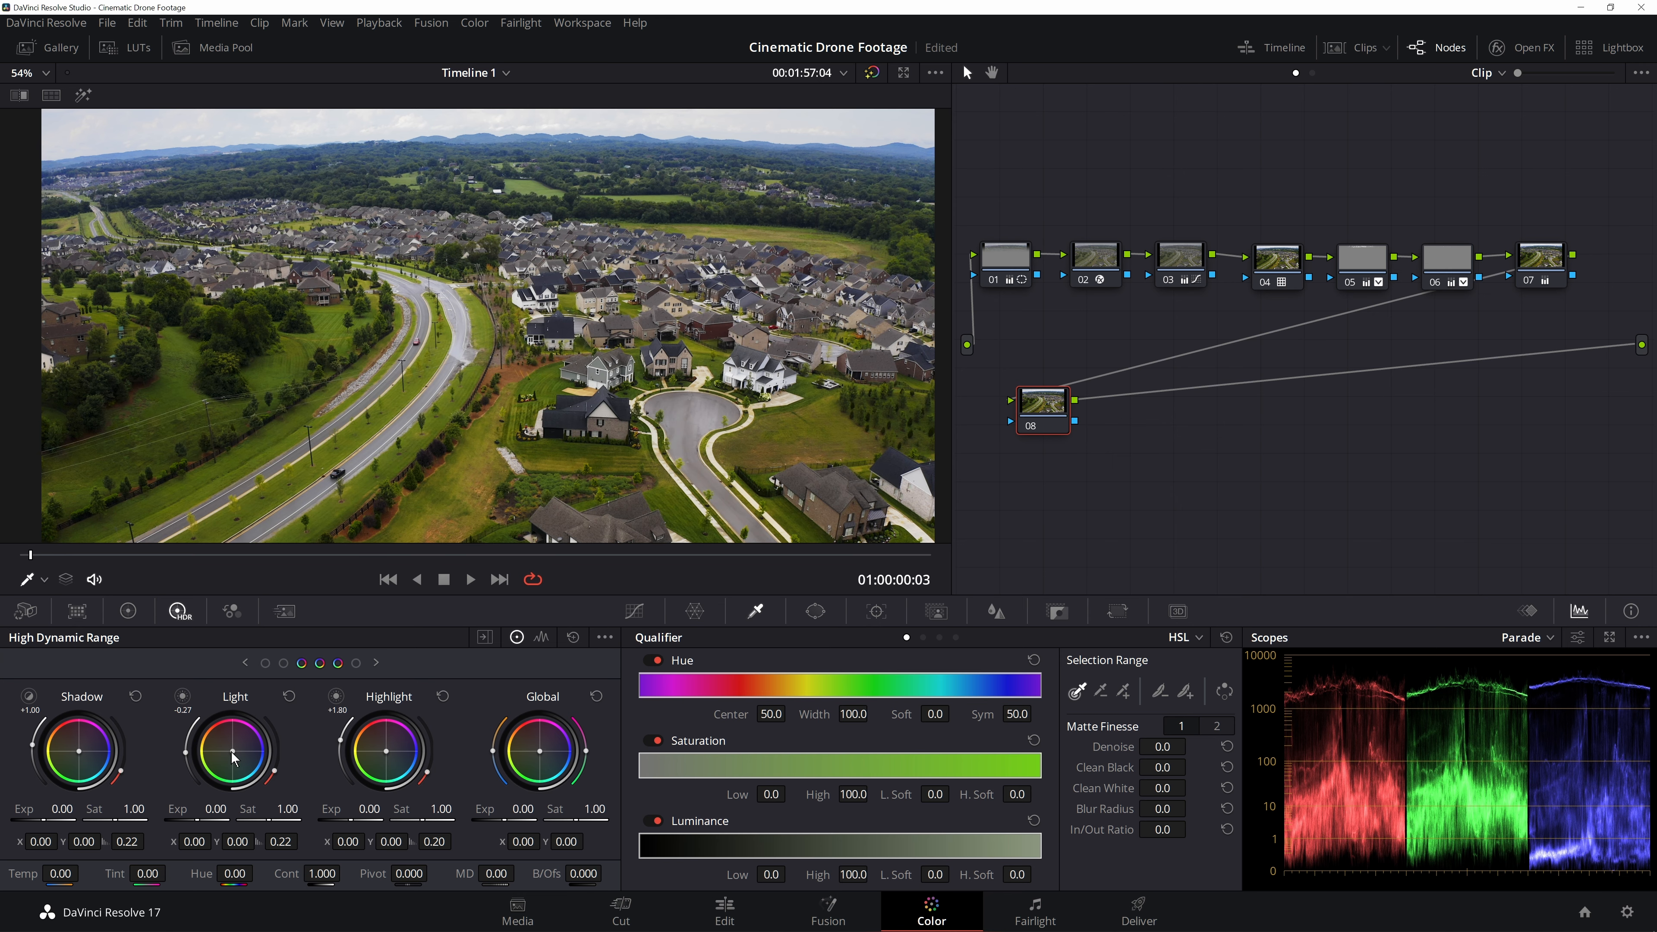
- Tint the HDR wheels: Light to X -0.02 Y 0.01, Highlight to X 0.04 Y -0.04, Shadow Y -0.01
left_click_drag(232, 750, 228, 749)
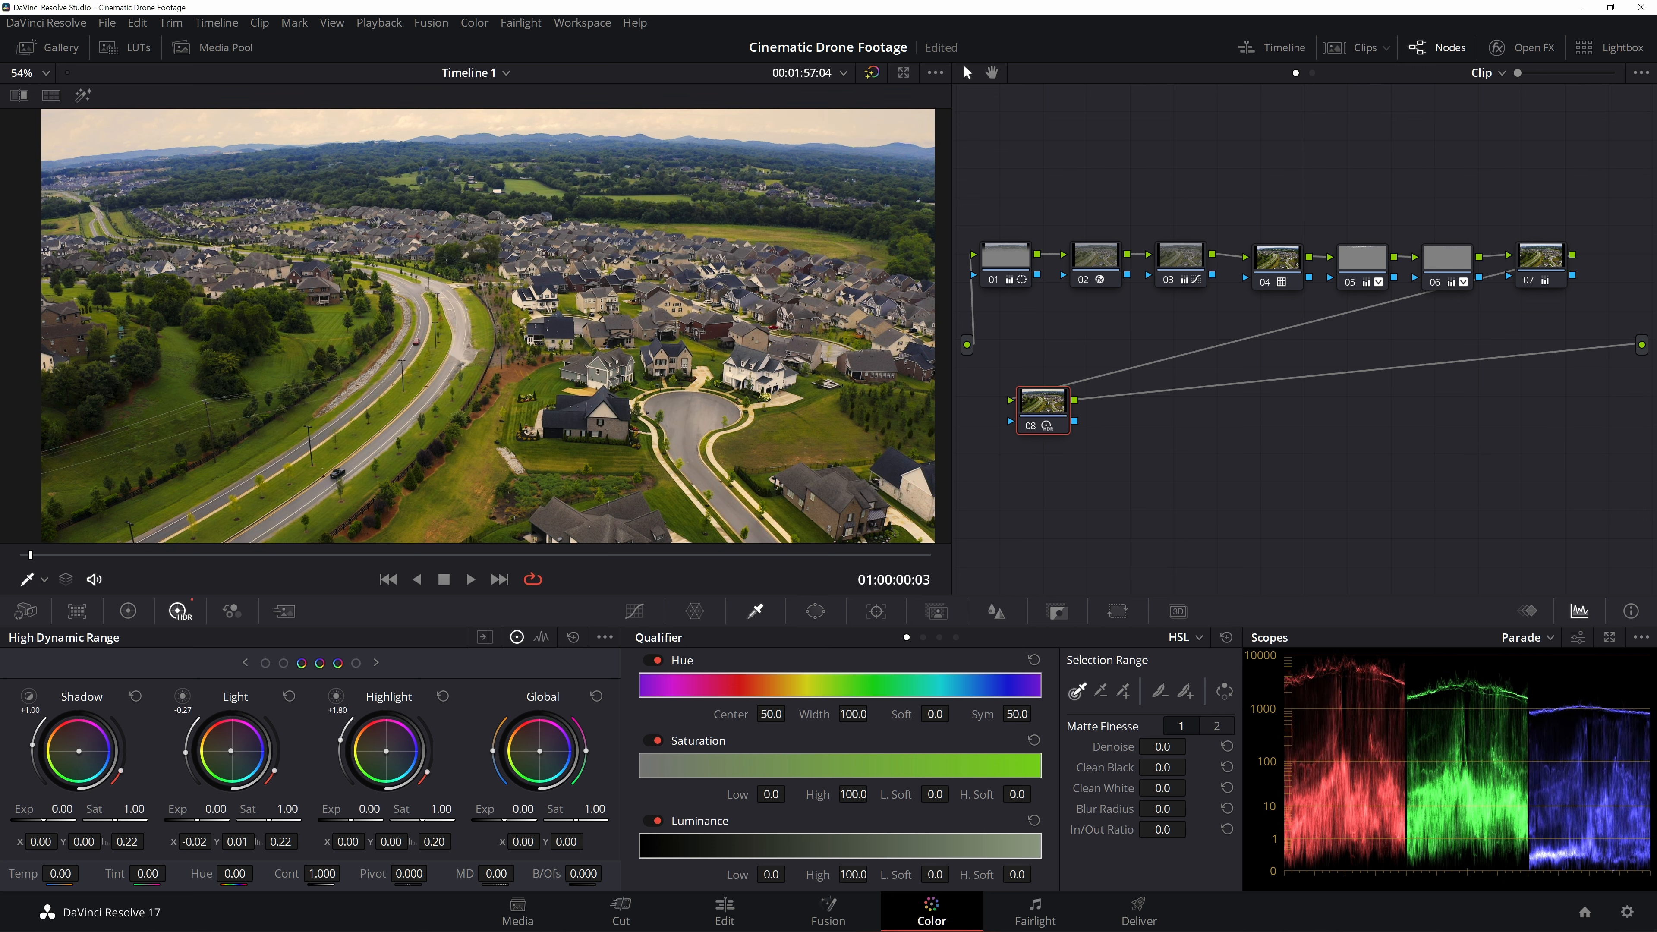
scroll(629, 141, "down", 3)
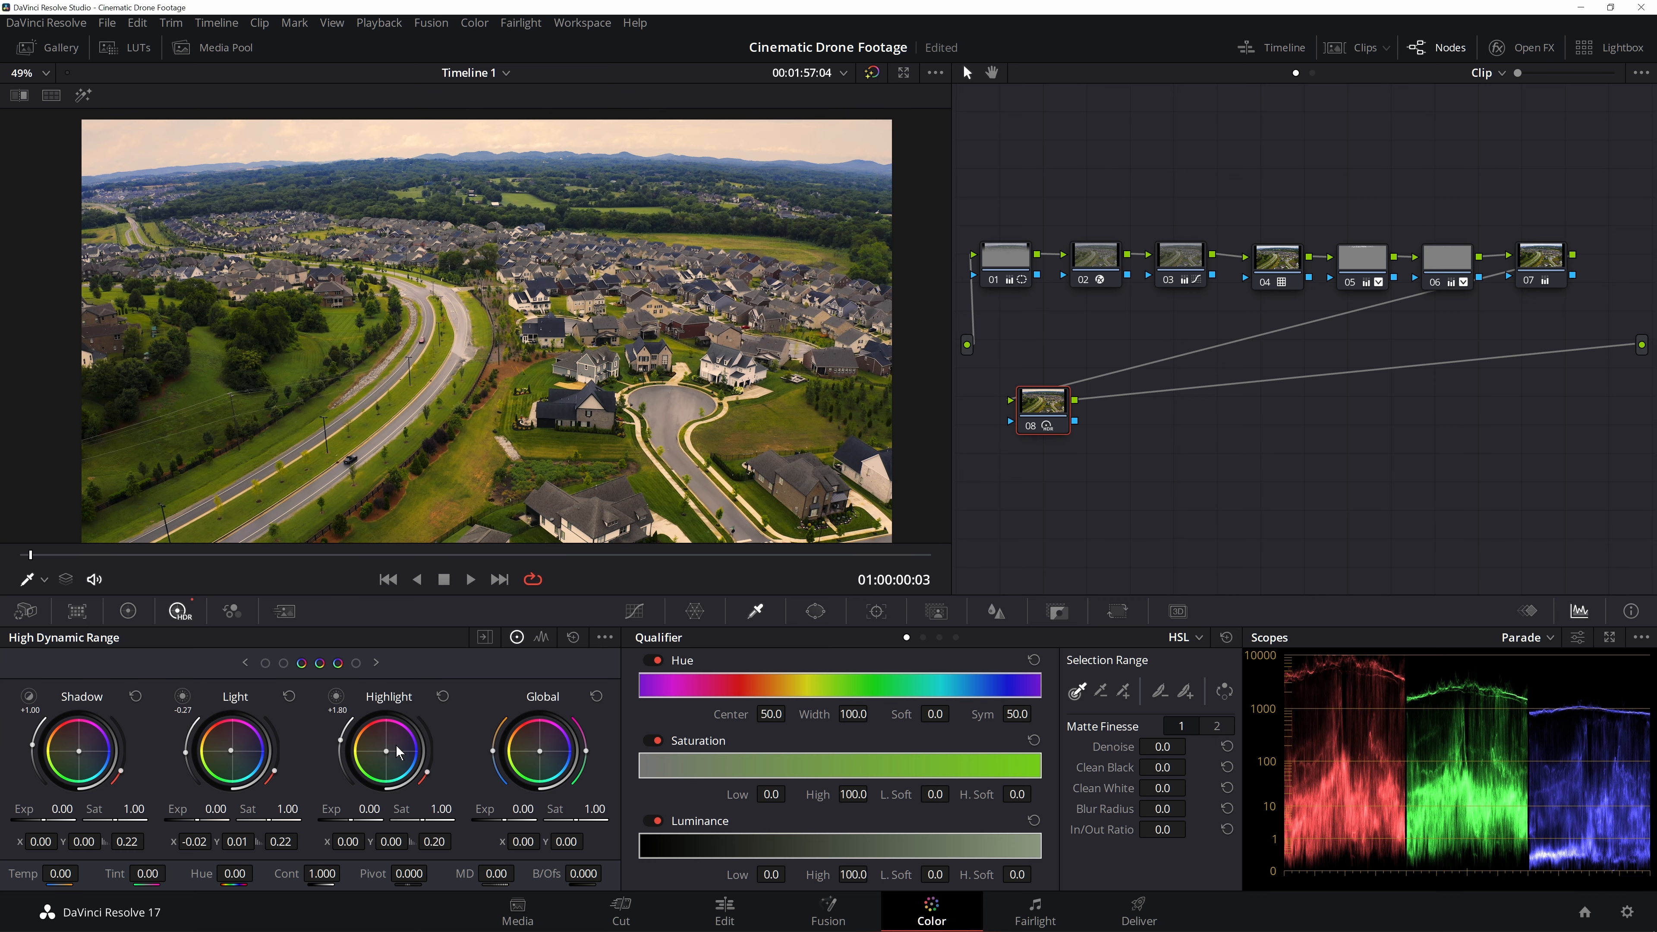
left_click_drag(386, 751, 389, 754)
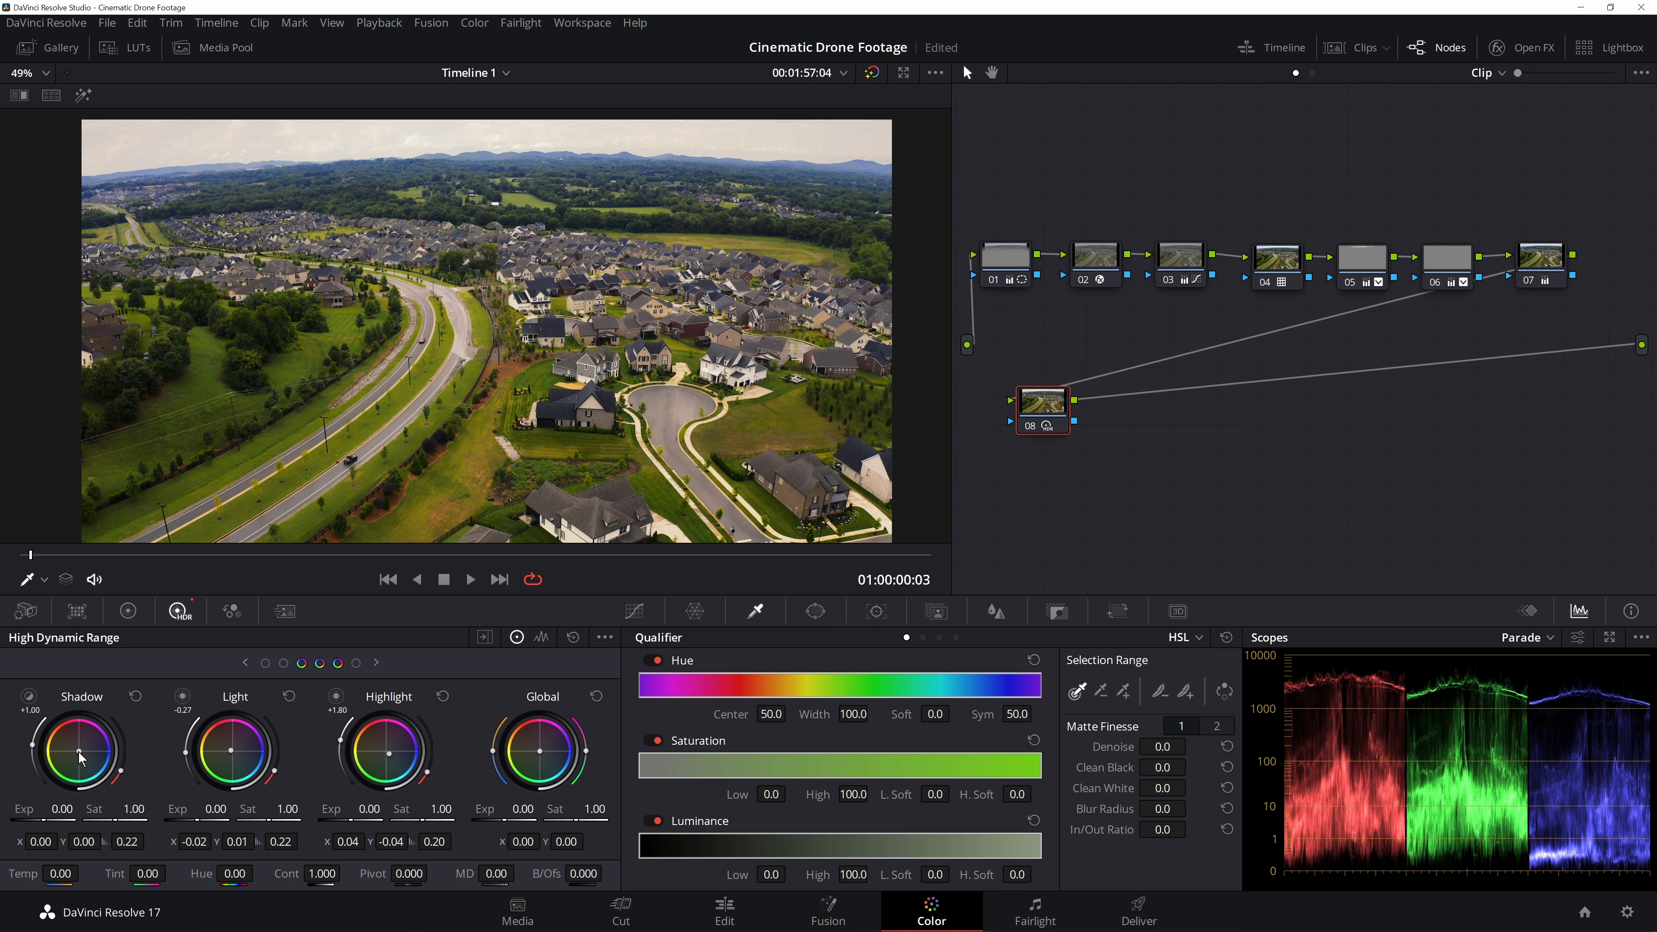
left_click_drag(79, 751, 79, 752)
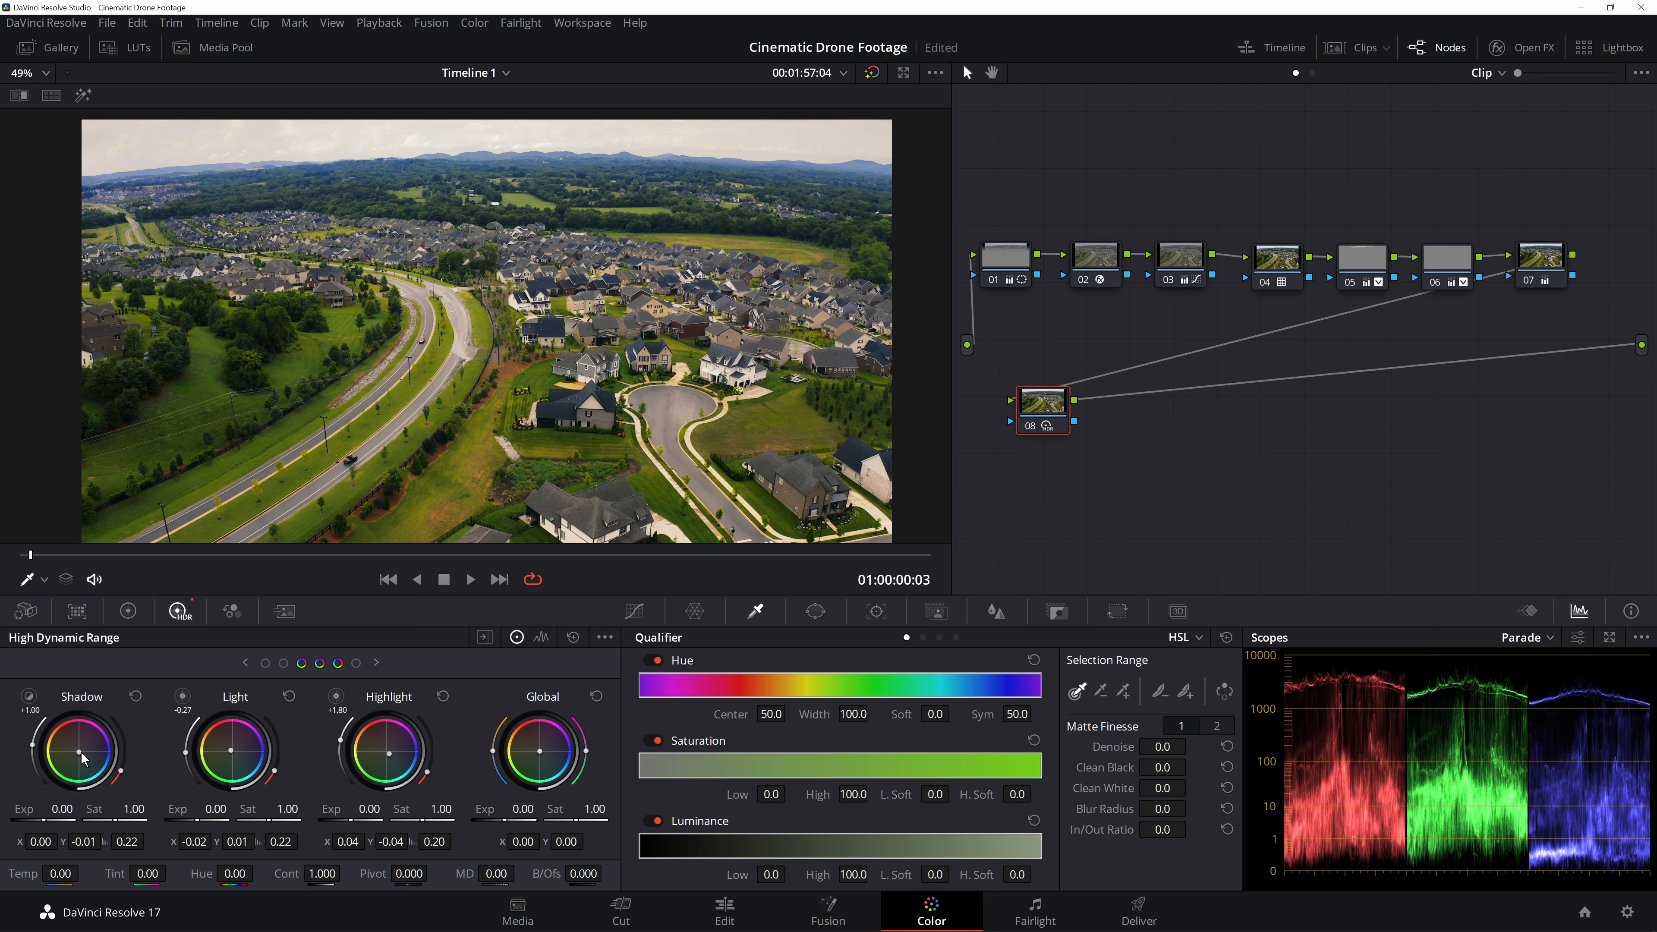
- Set this node's Key Output Gain to 0.65 to reduce its strength
left_click(1067, 617)
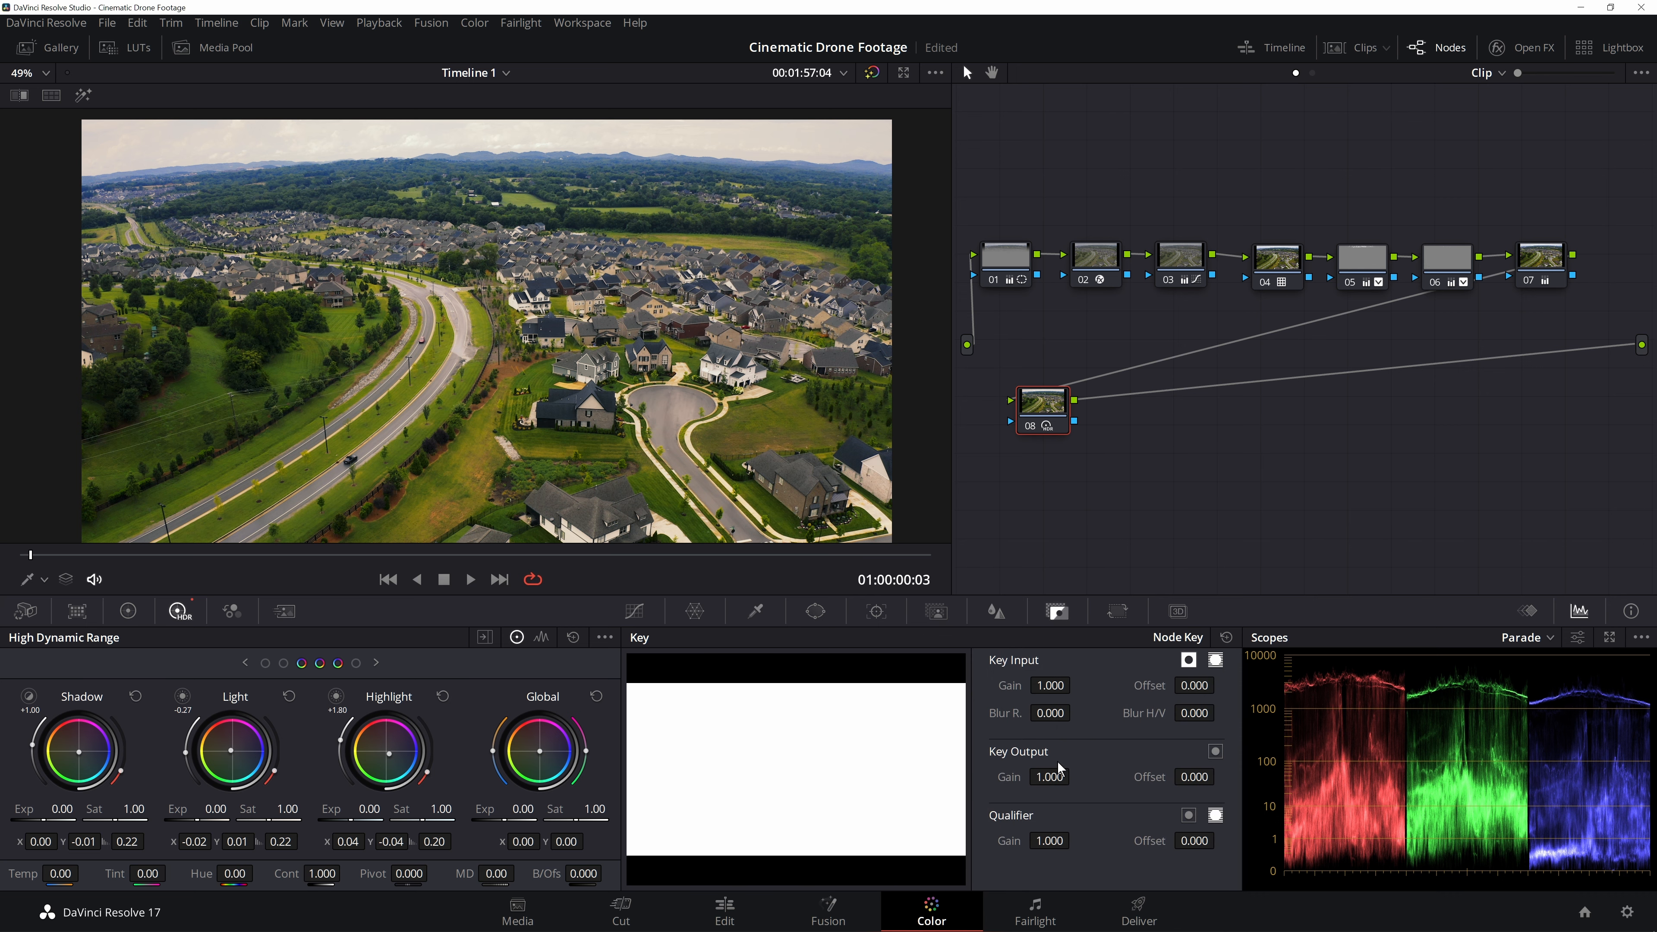
left_click_drag(1050, 776, 1046, 776)
type(".65")
key("Return")
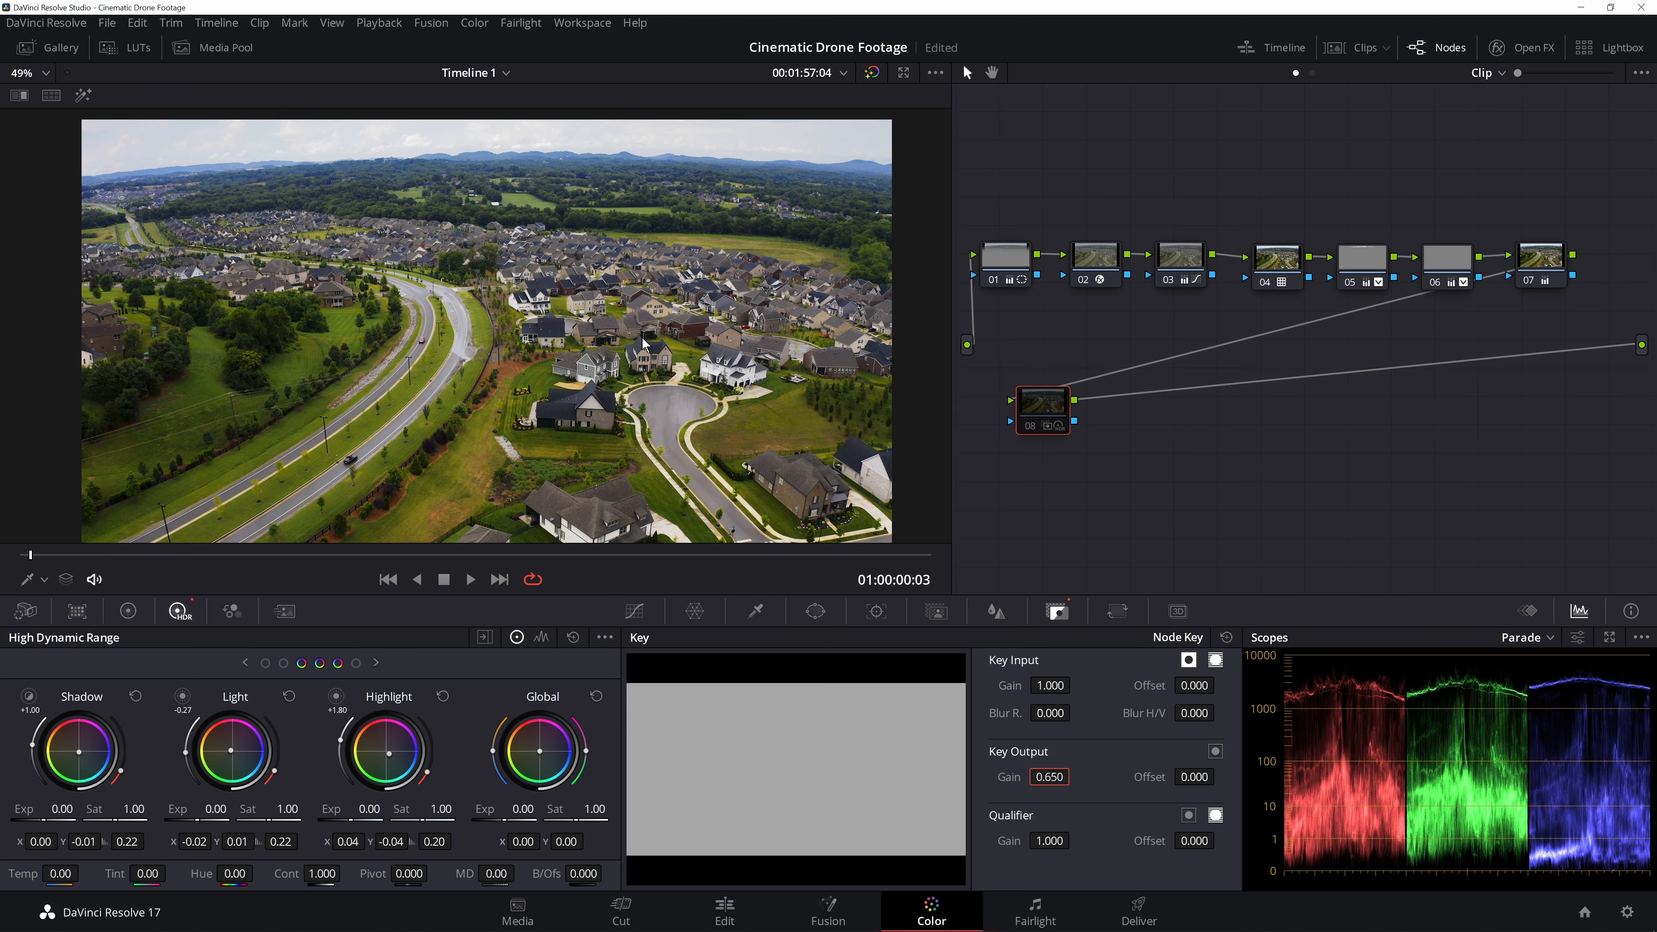
- Compare the grade with the node toggled and play the clip full screen
key("ctrl+d")
key("ctrl+d")
scroll(506, 349, "up", 3)
scroll(506, 348, "down", 2)
key("ctrl+f")
key("space")
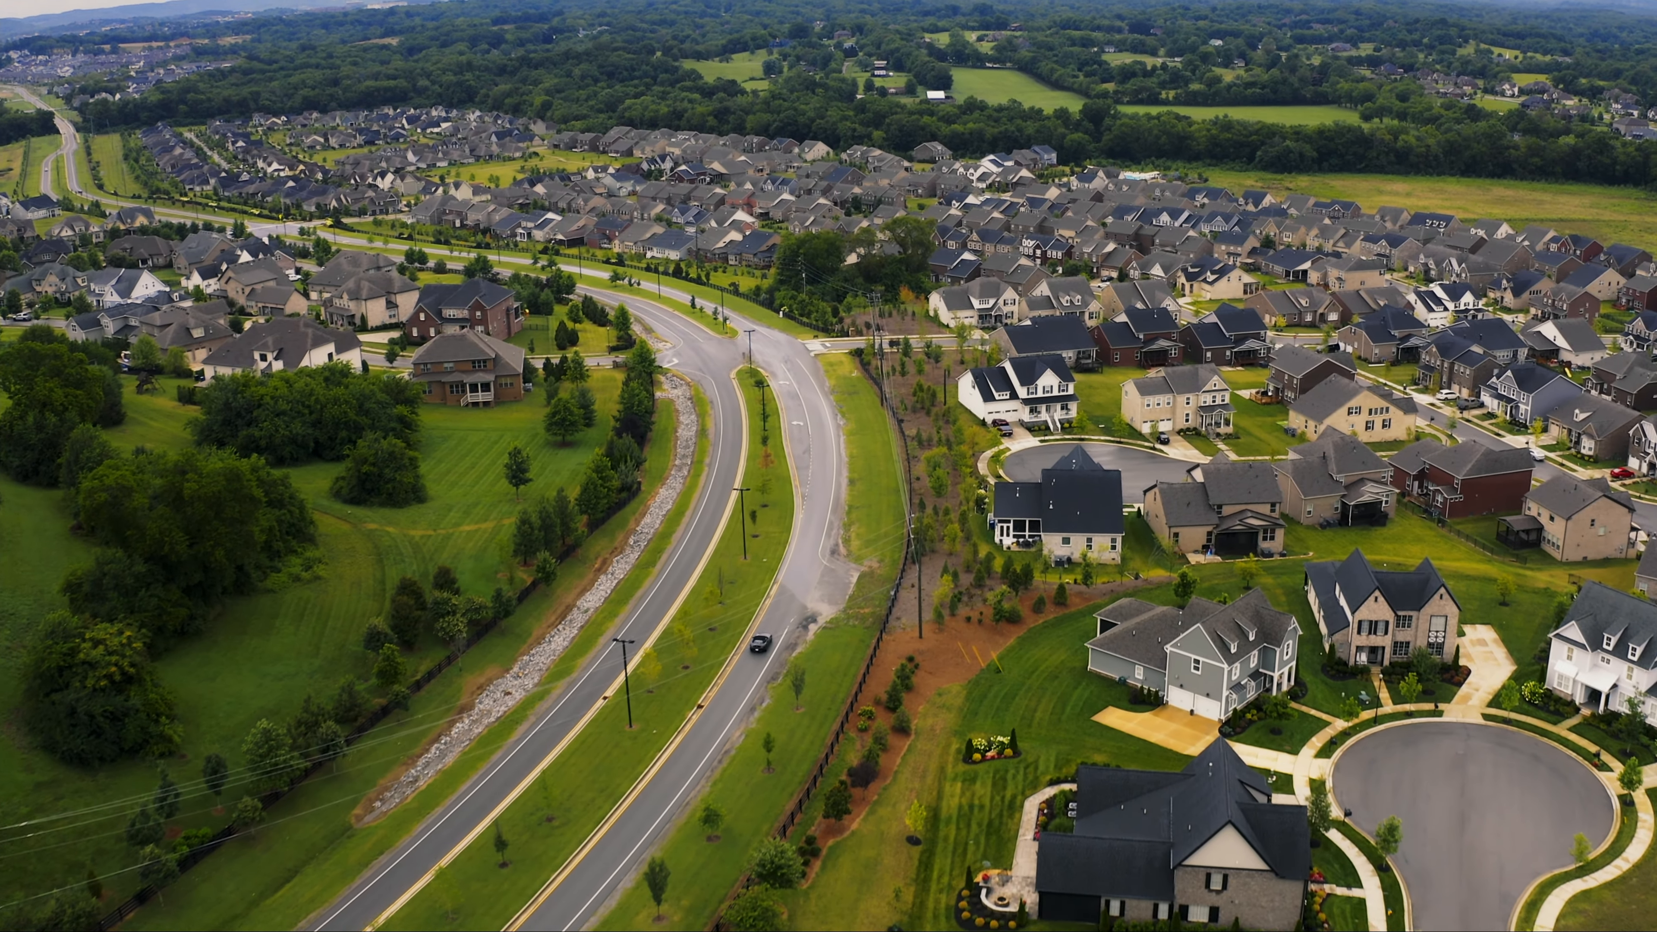
key("space")
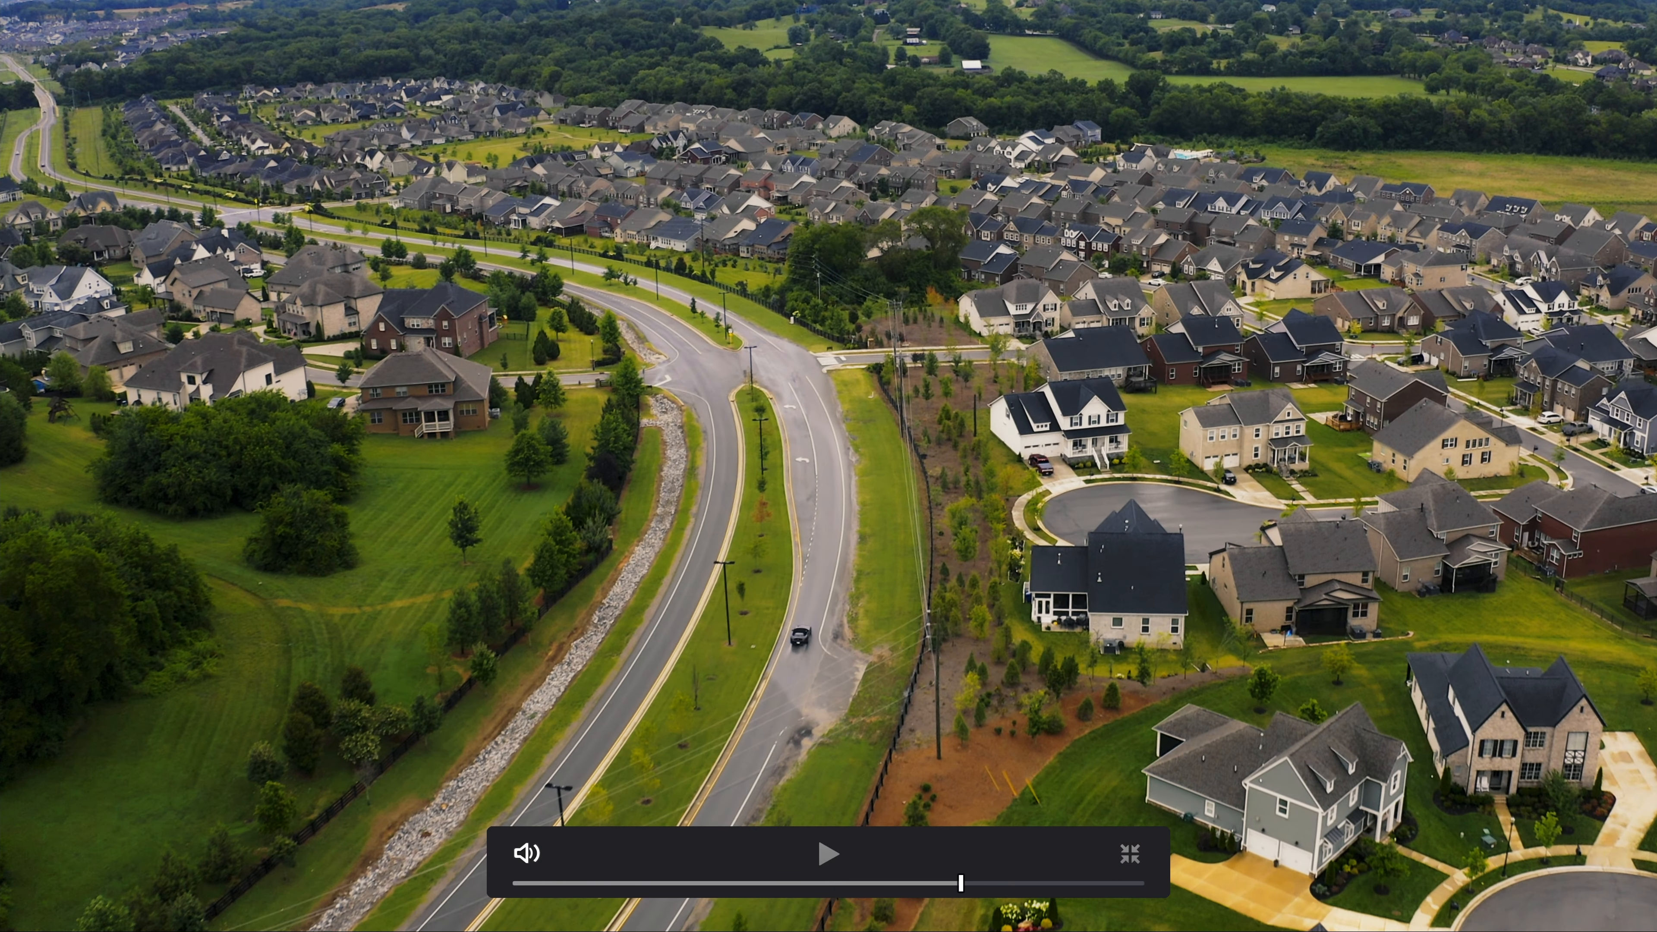
key("Escape")
- Move node 08 aside and add a serial node before the first node
left_click_drag(1063, 403, 1596, 373)
left_click_drag(1601, 194, 1073, 264)
right_click(1056, 268)
mouse_move(1135, 350)
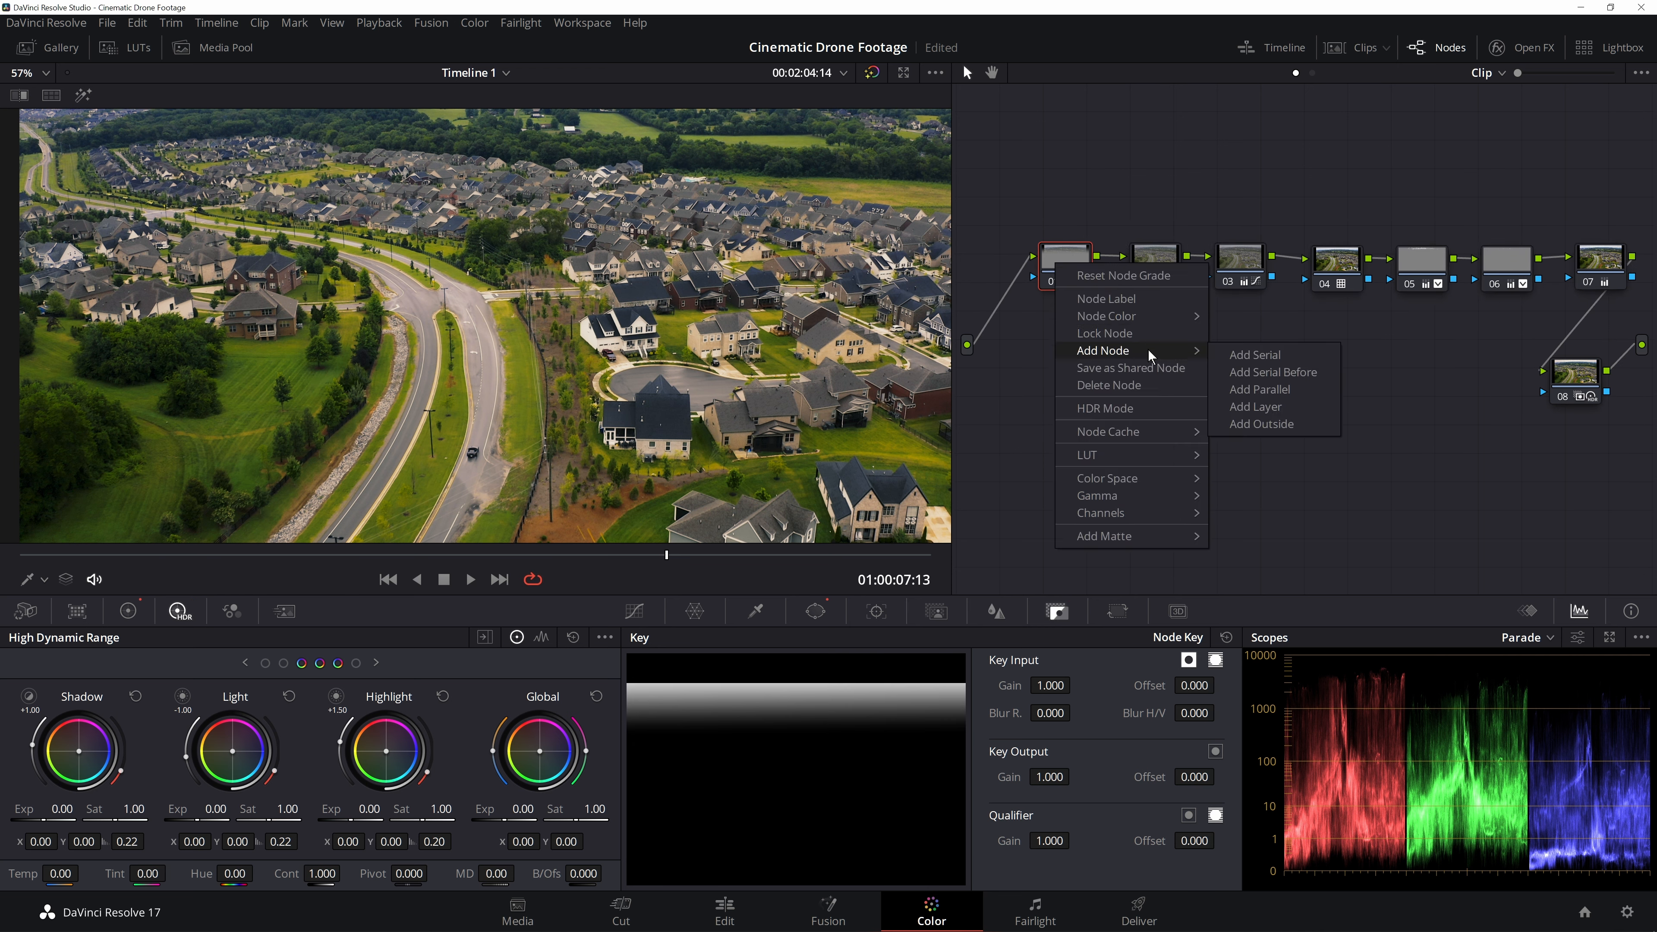
left_click(1268, 373)
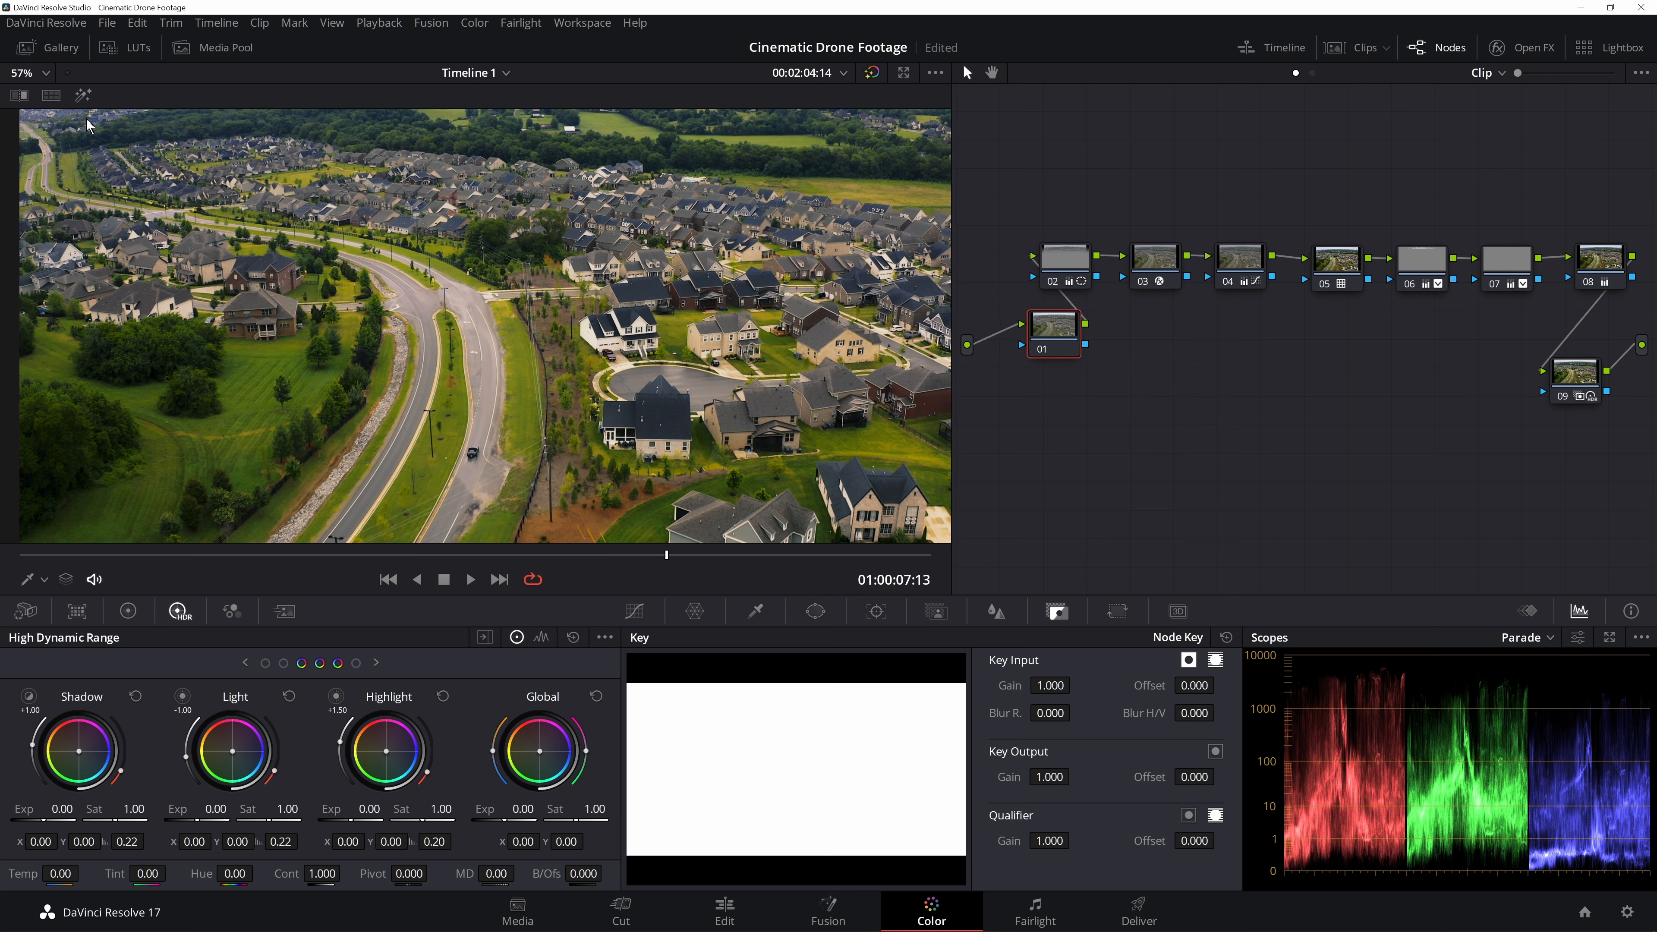
- Enable Temporal NR on the first node with 3 frames, Faster motion estimation and Luma and Chroma thresholds of 4.6
left_click(284, 611)
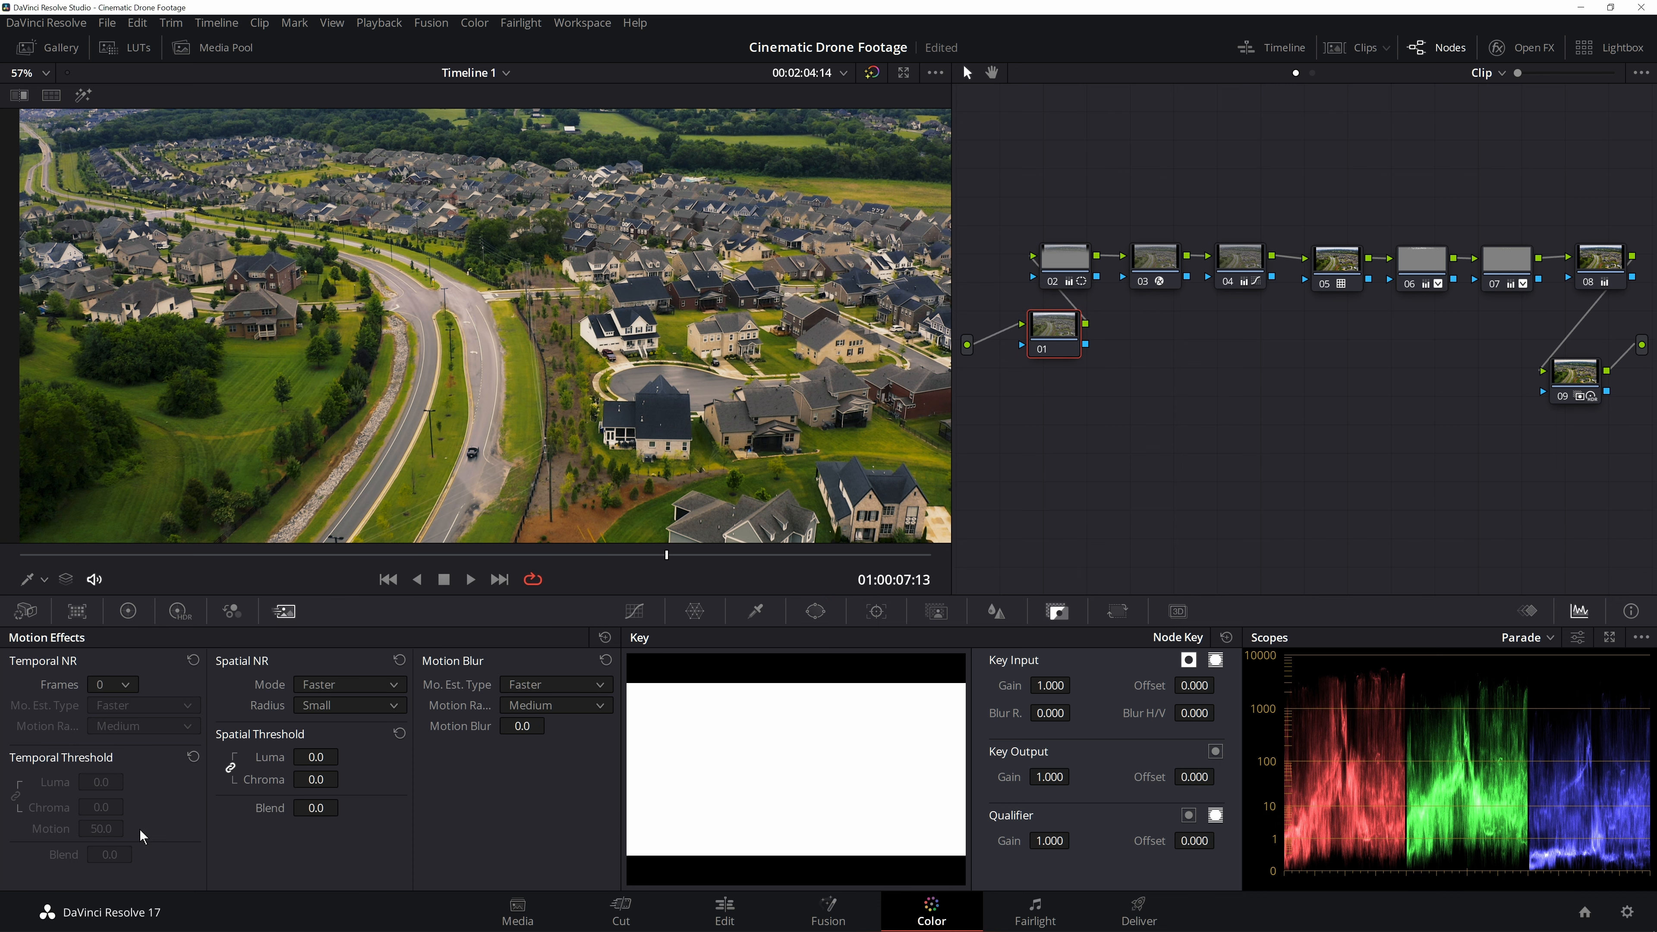
left_click(114, 685)
left_click(111, 763)
left_click(152, 708)
left_click(128, 685)
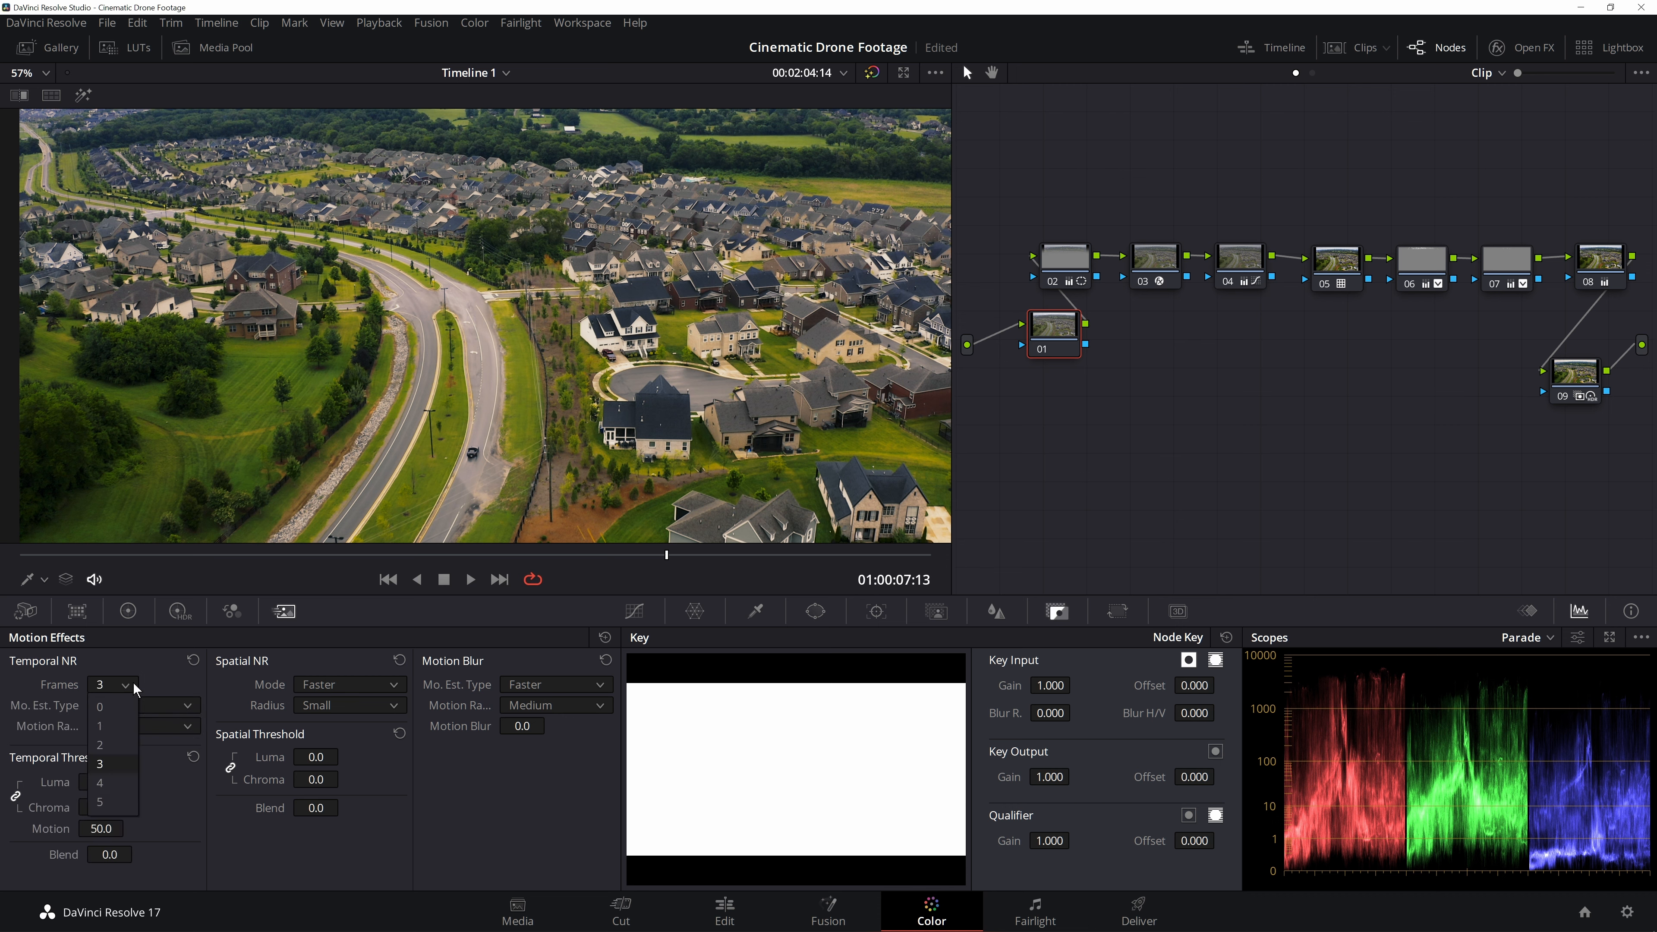
left_click(110, 690)
left_click(131, 707)
left_click(133, 732)
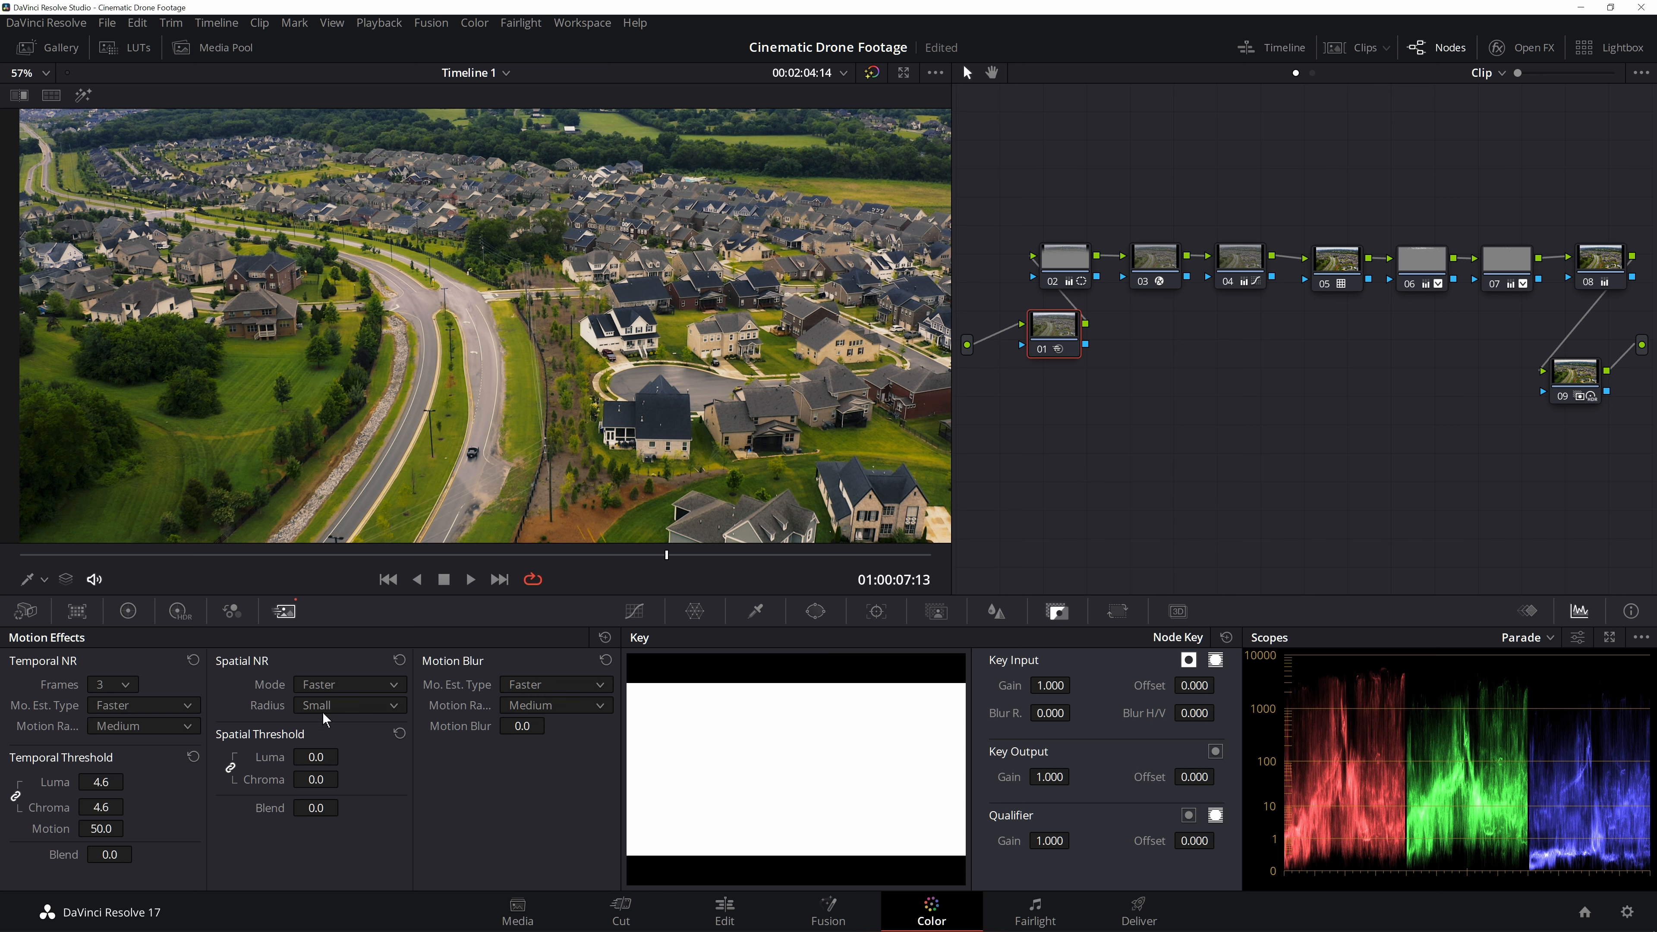
- Set the Spatial NR radius to Small with a Chroma threshold of 7.6
left_click(347, 707)
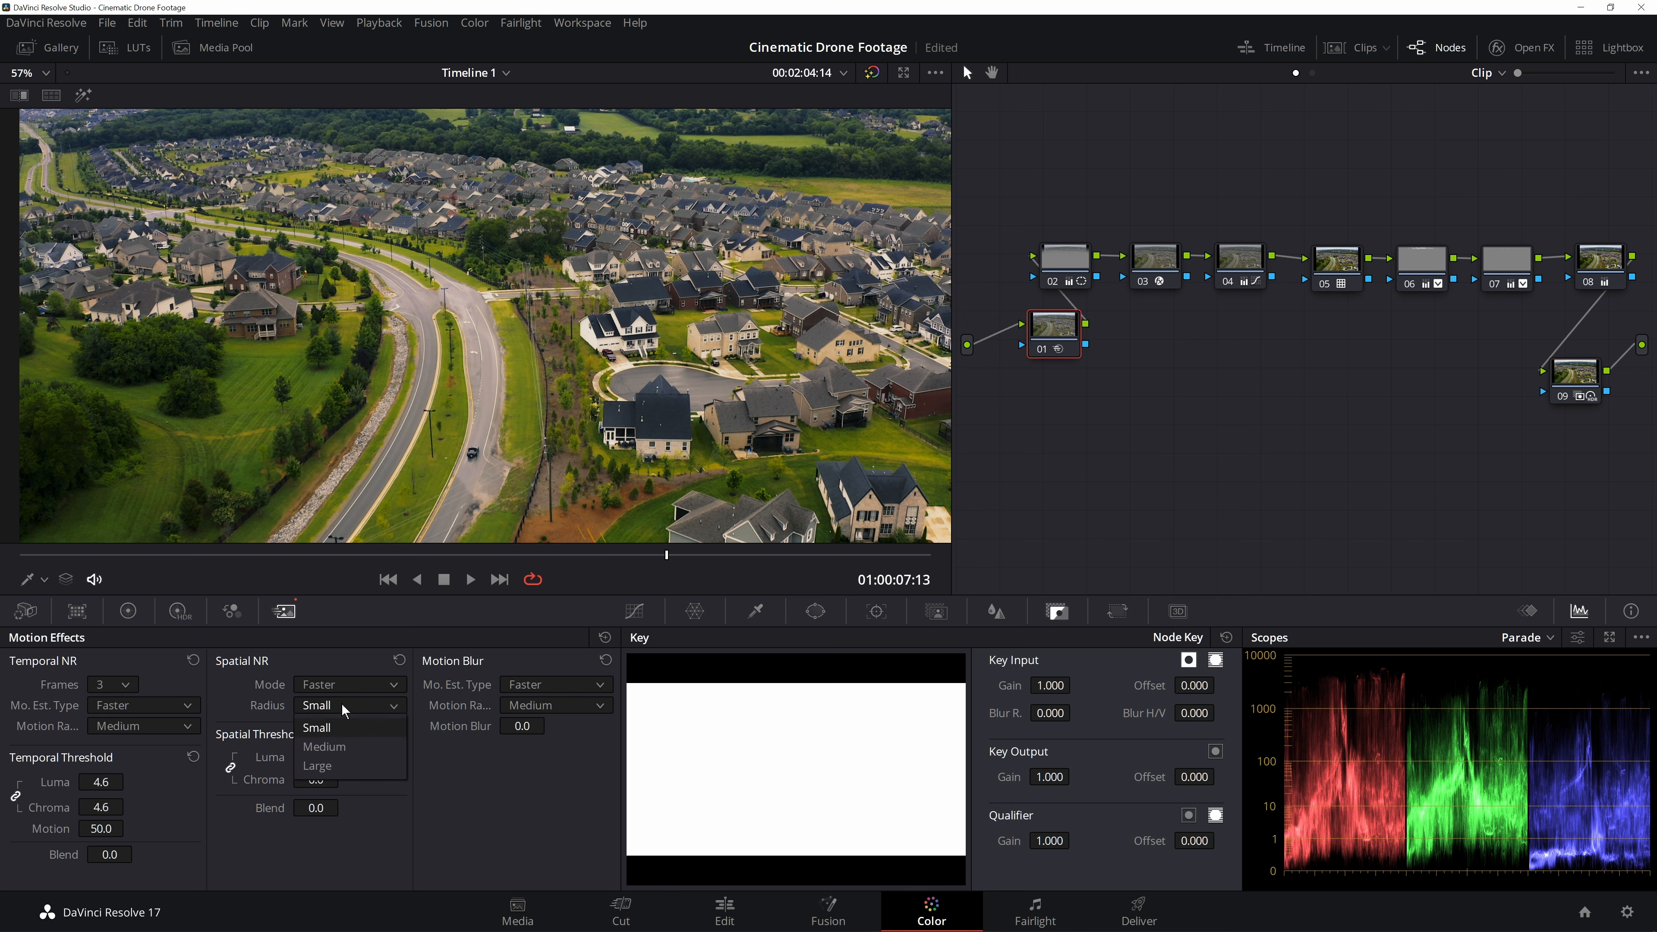
left_click(341, 712)
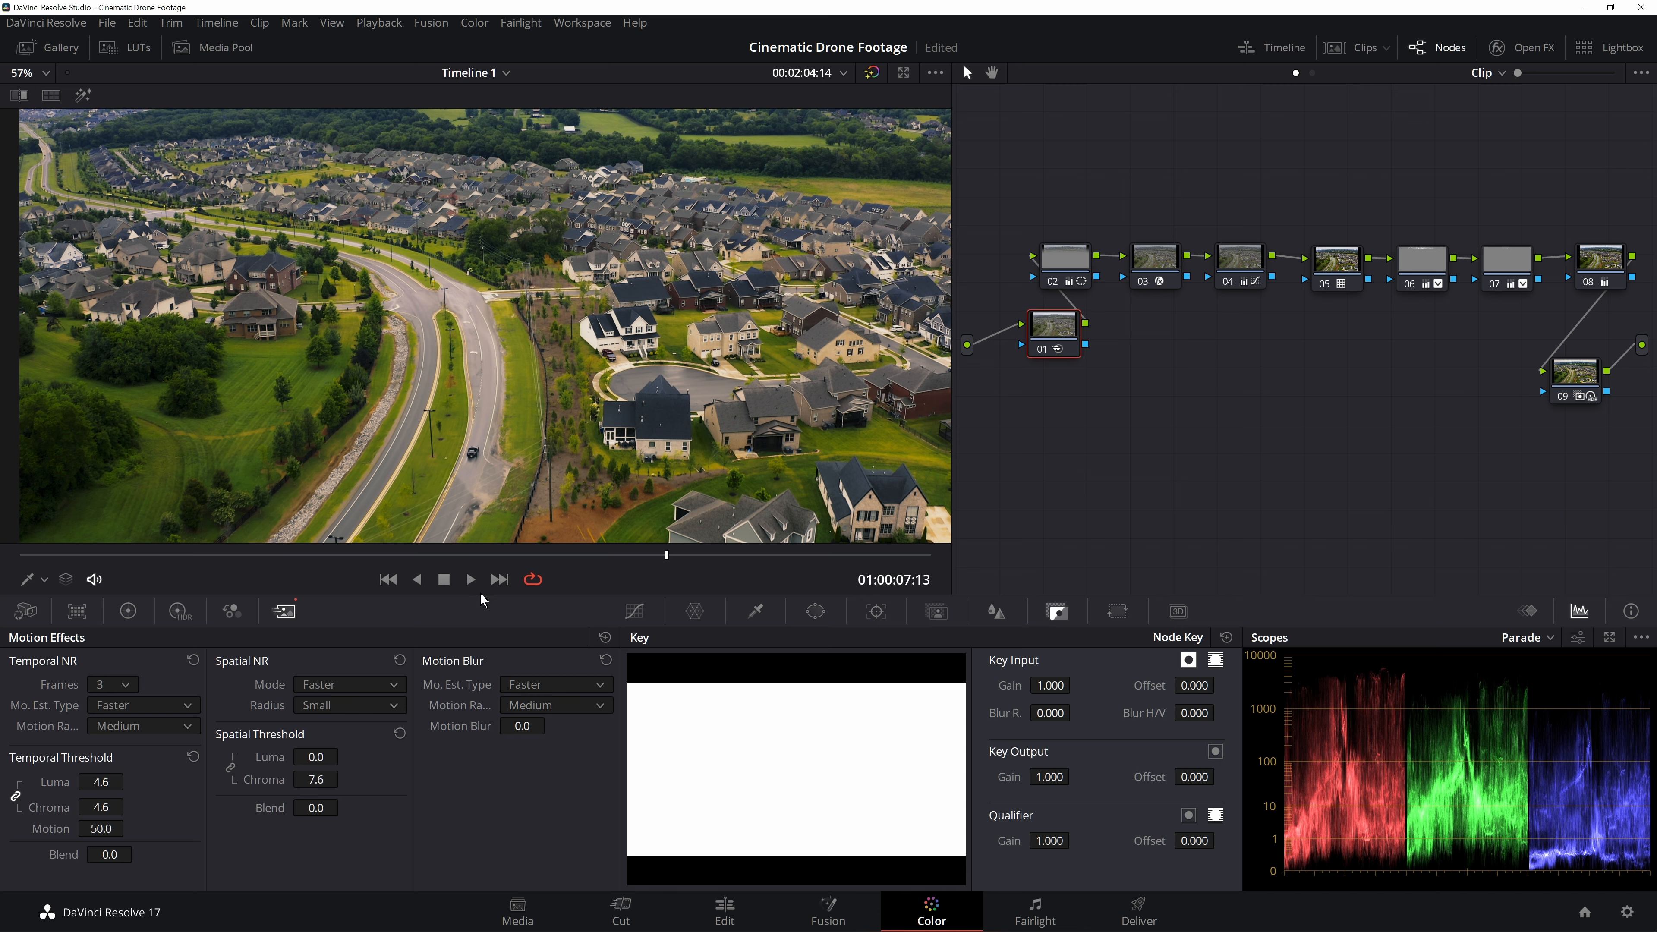
- Play the denoised clip from the start and zoom the viewer in and out to inspect the detail
left_click(20, 556)
key("space")
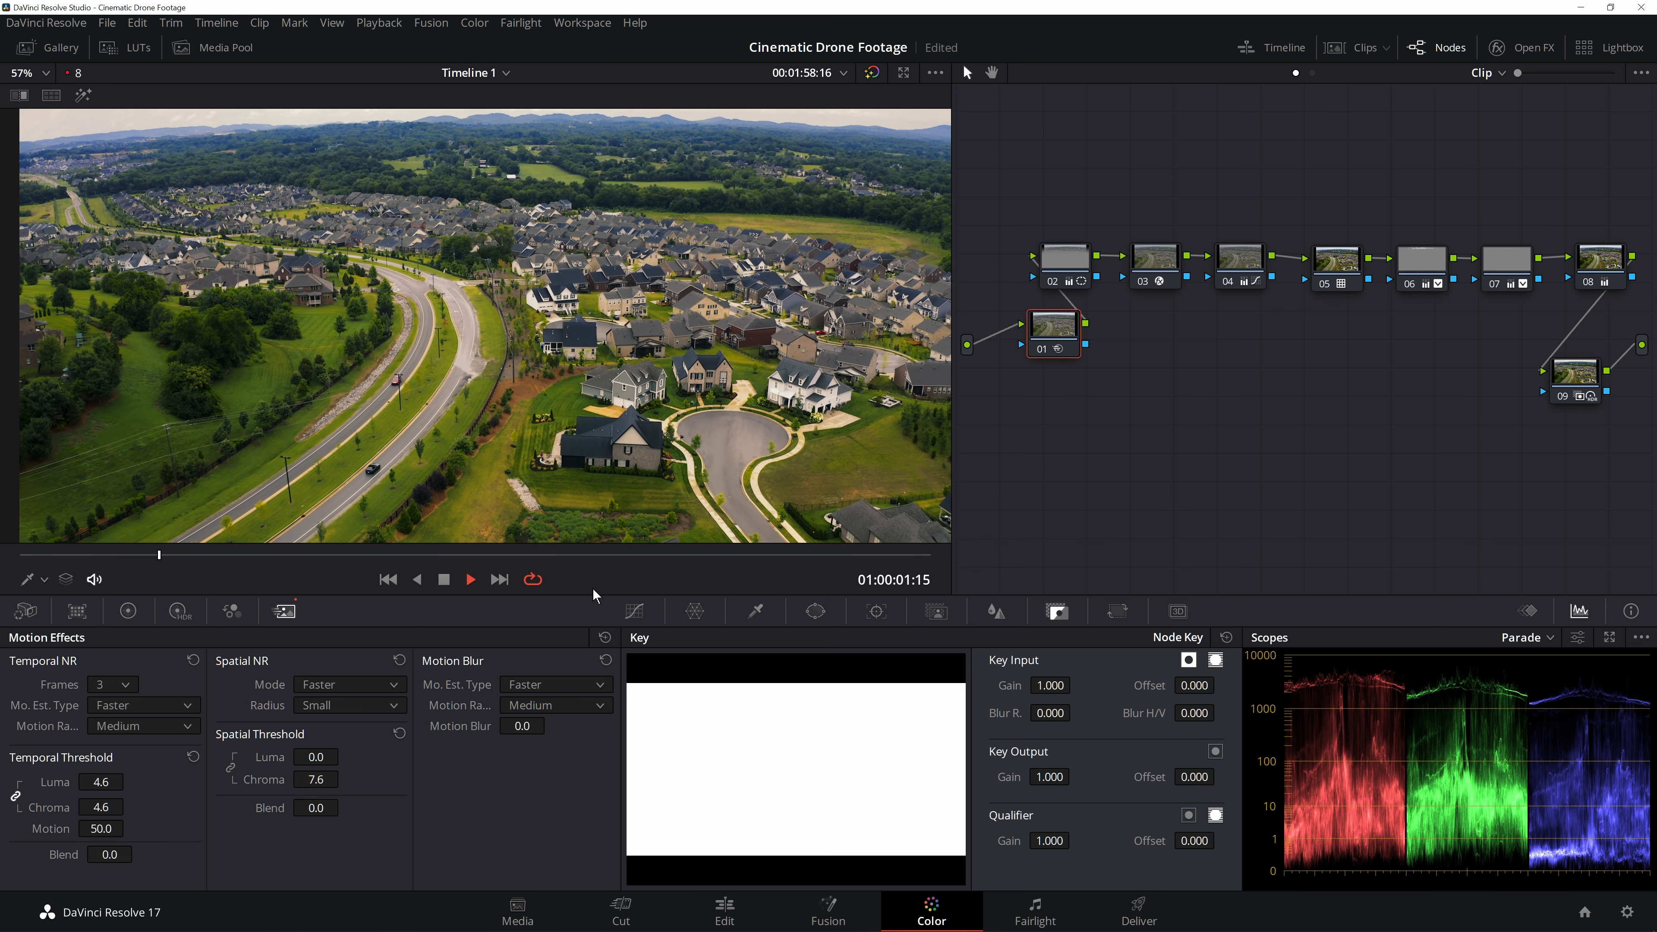
left_click(375, 24)
mouse_move(571, 93)
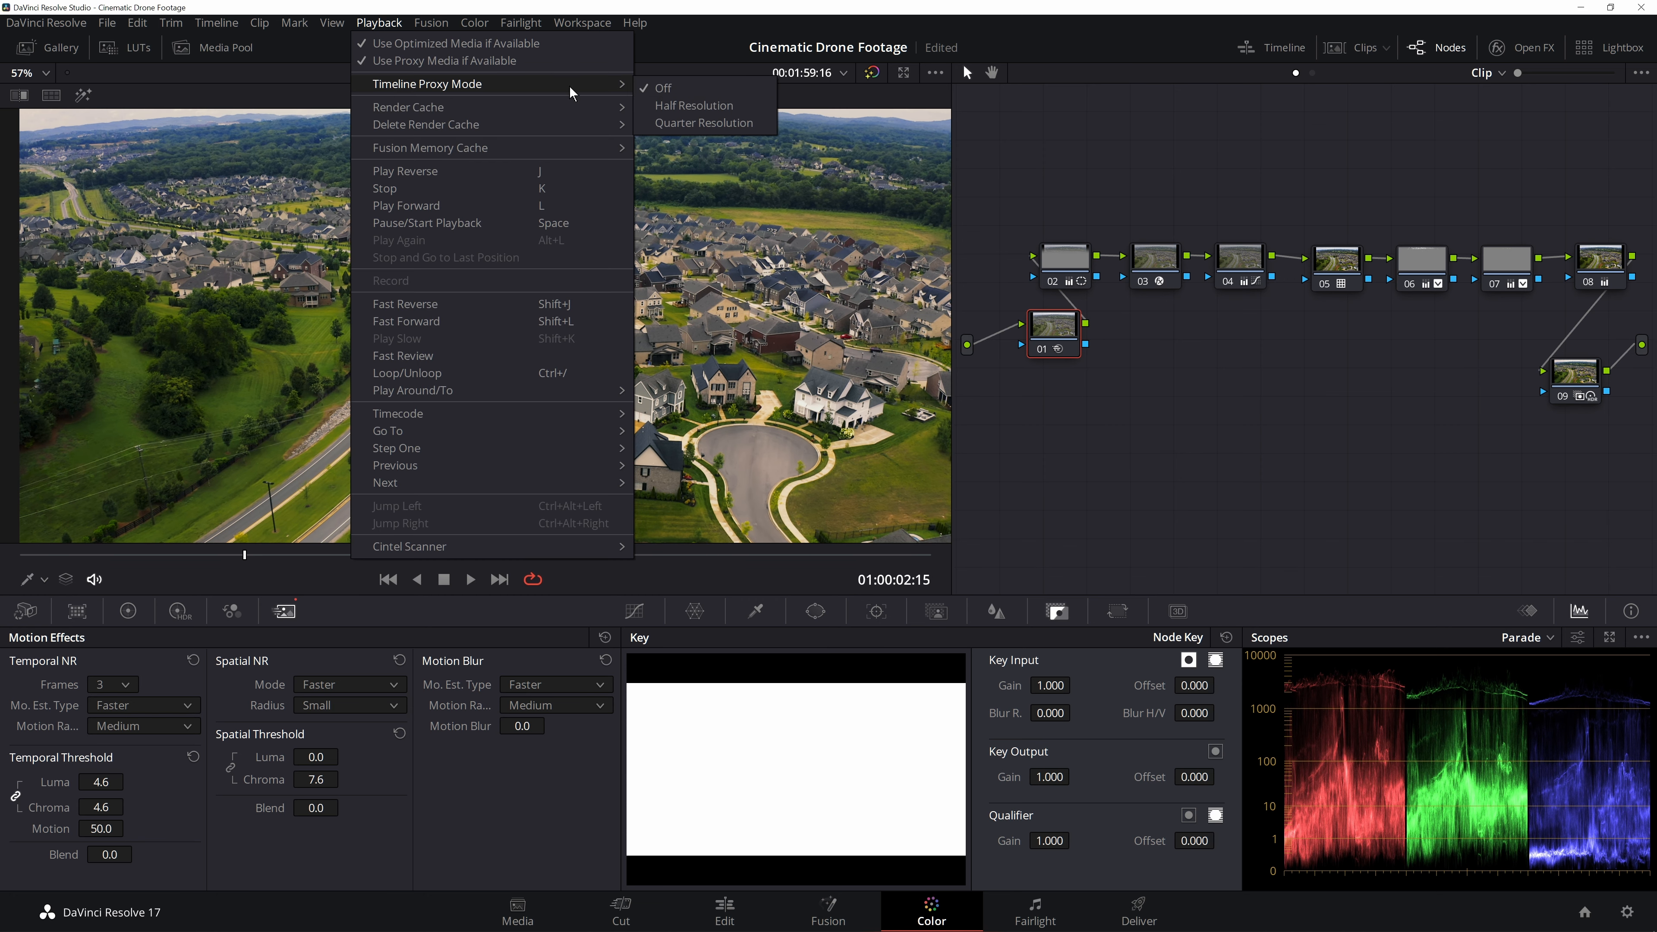
left_click(381, 24)
scroll(542, 422, "down", 3)
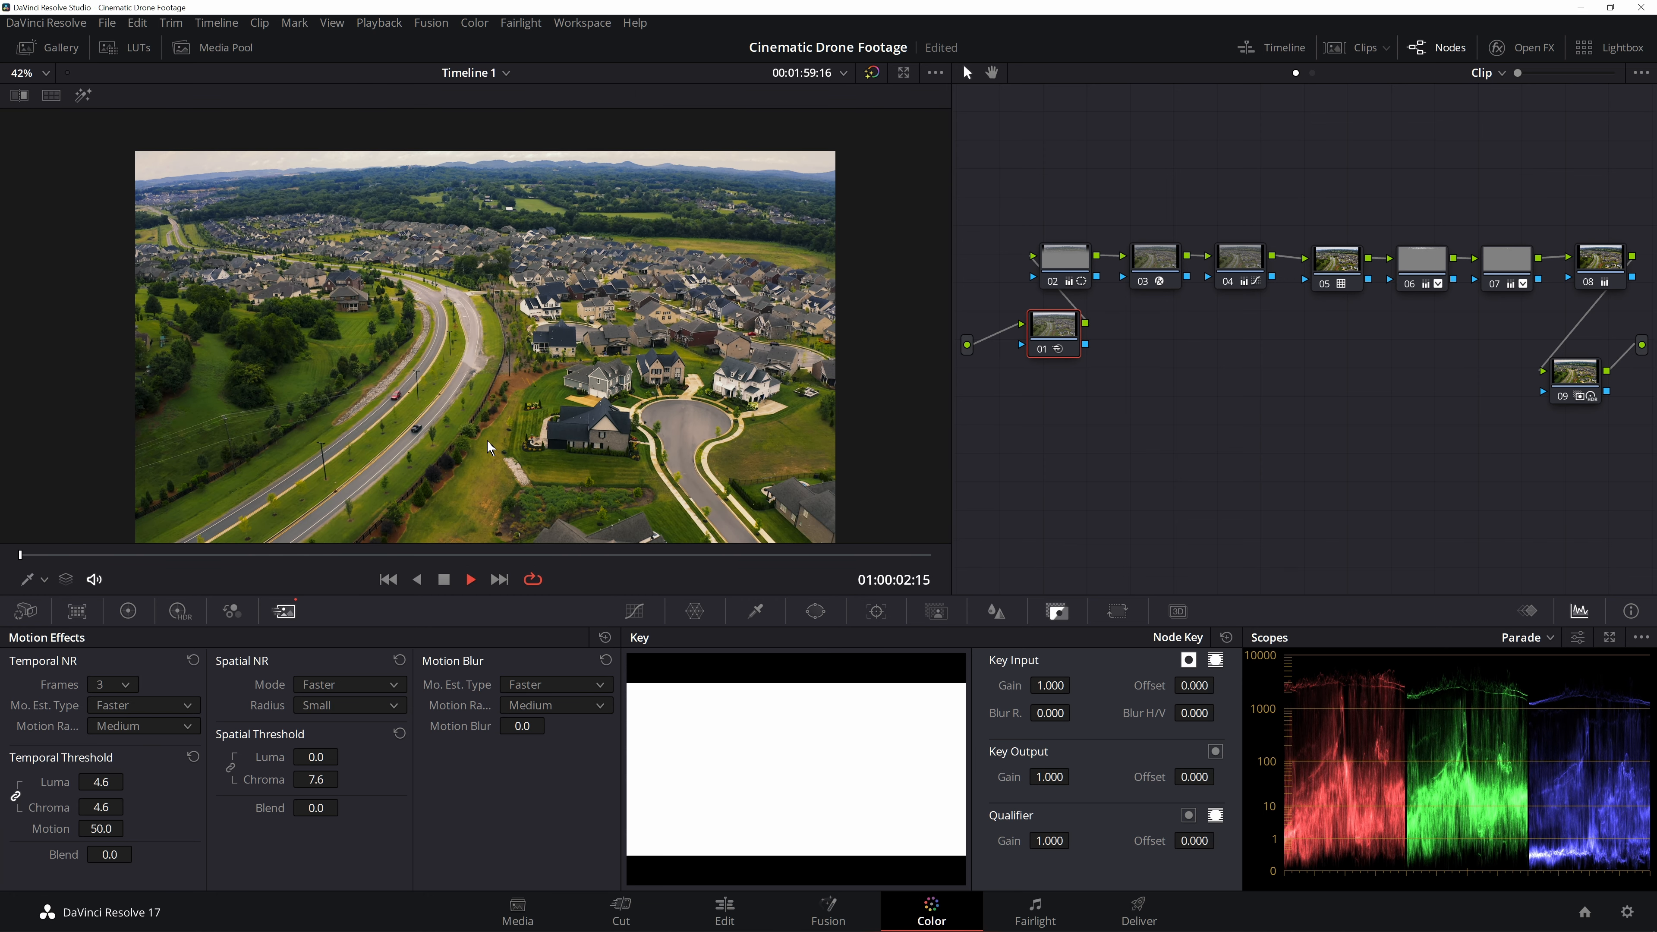
key("space")
scroll(510, 410, "up", 4)
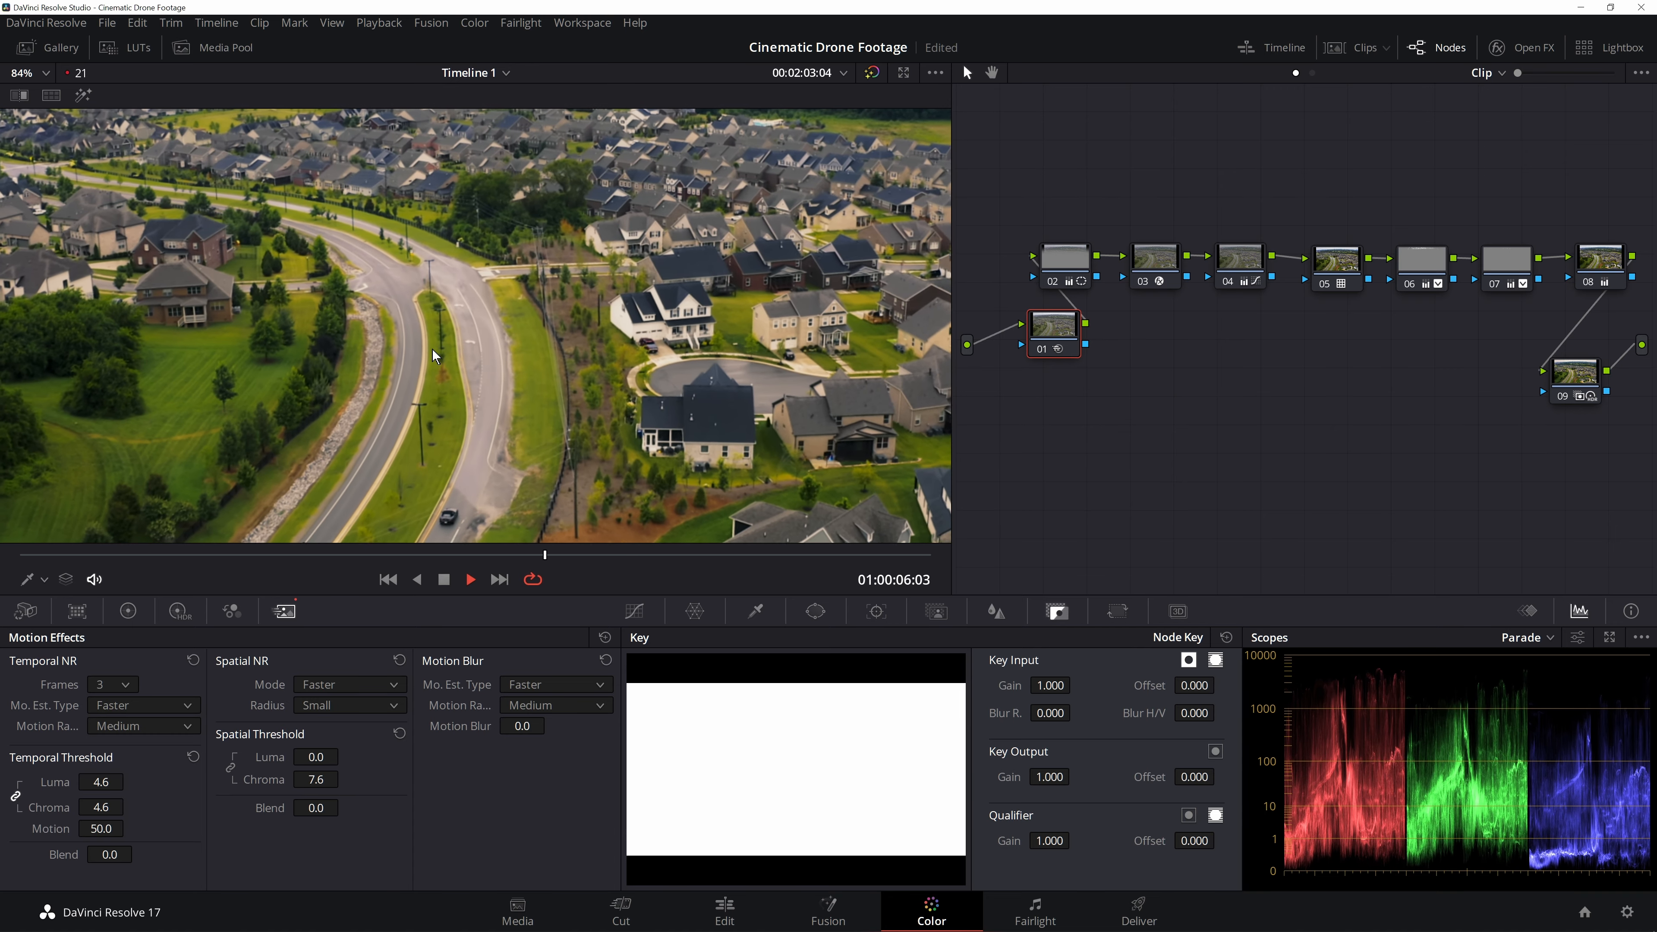
scroll(670, 410, "down", 4)
scroll(670, 410, "up", 1)
key("space")
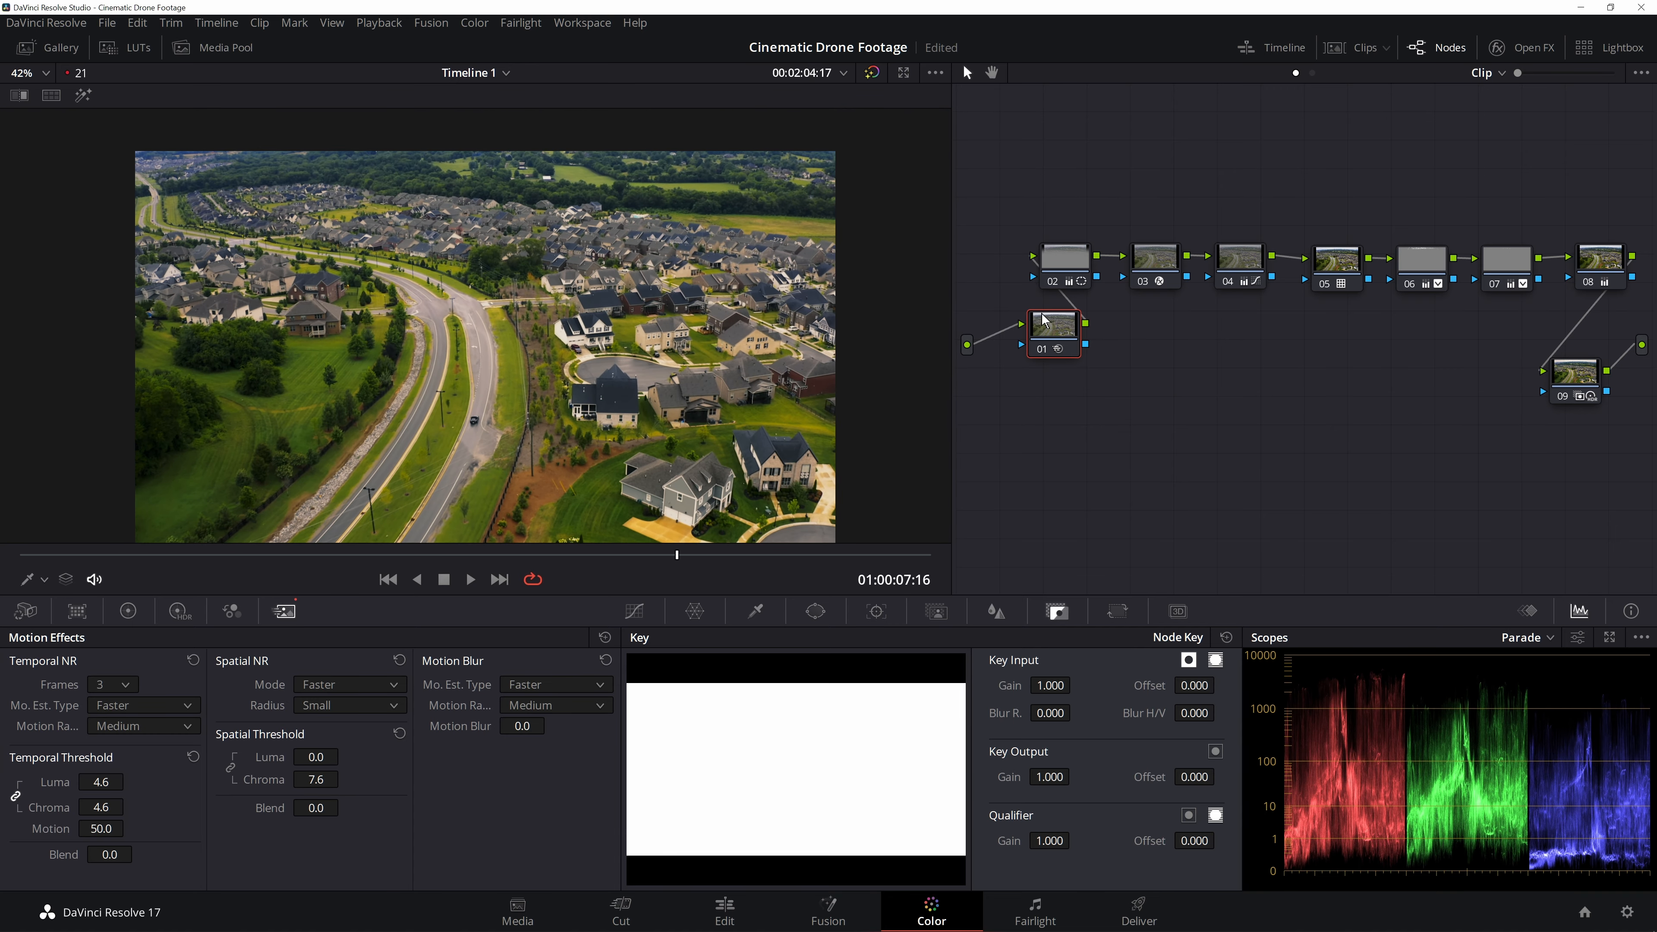
- Switch to the Edit page and apply the Resolve FX Glow effect to the drone clip
key("shift+4")
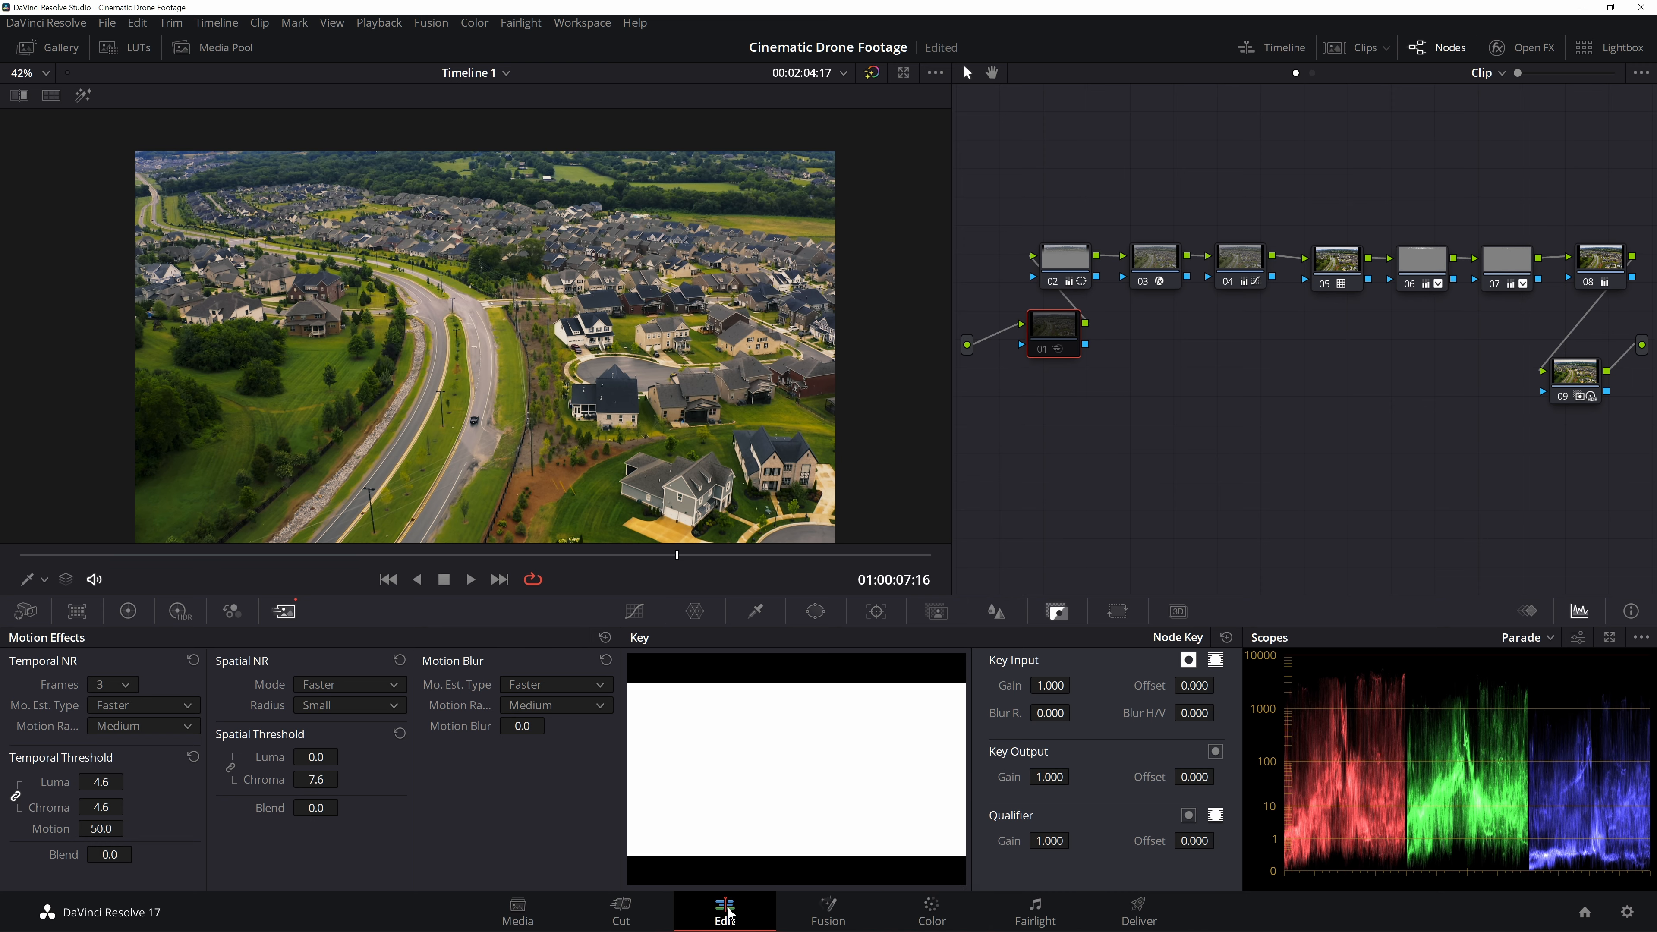
left_click_drag(756, 554, 582, 565)
key("space")
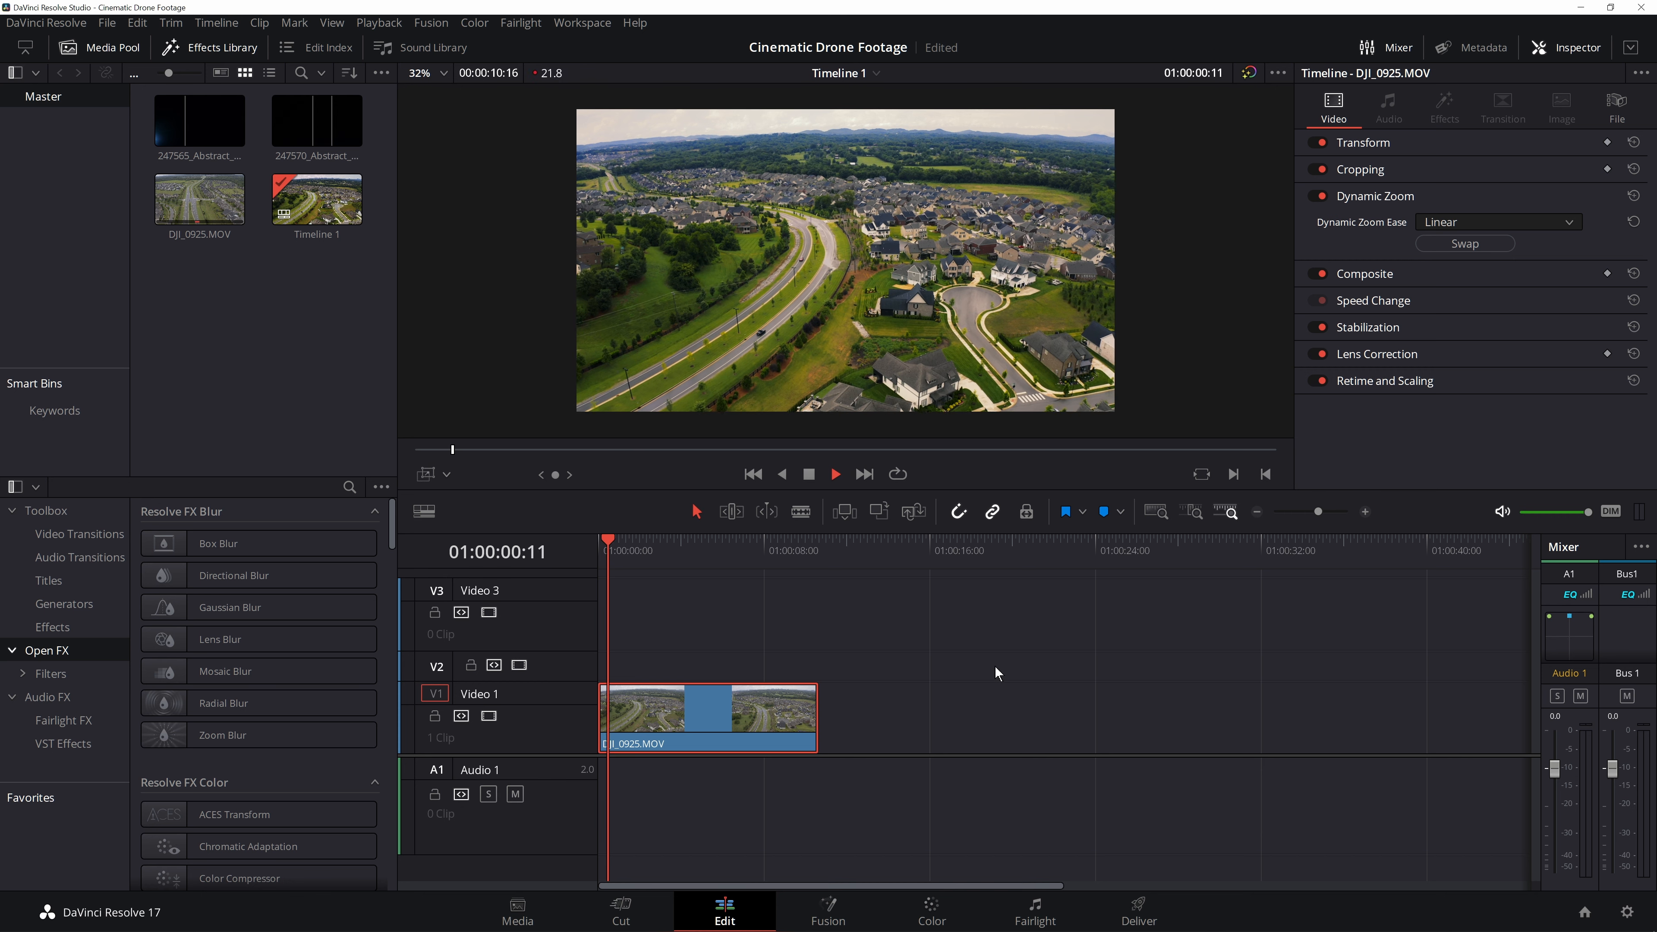
key("space")
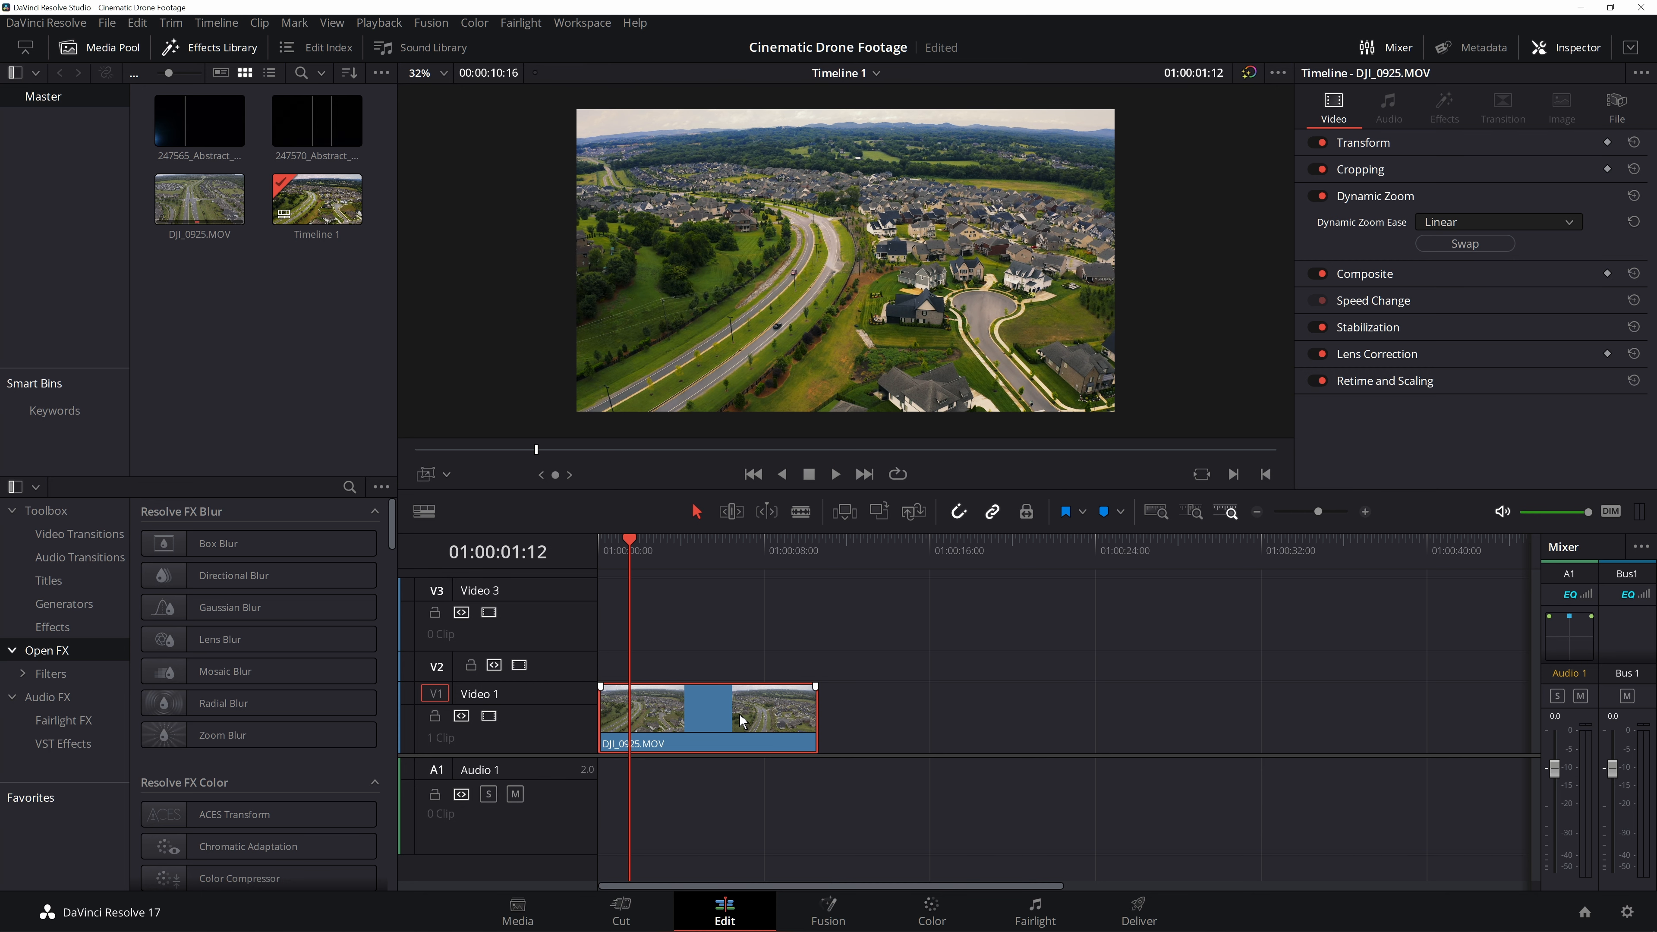
scroll(260, 660, "down", 3)
scroll(260, 661, "down", 10)
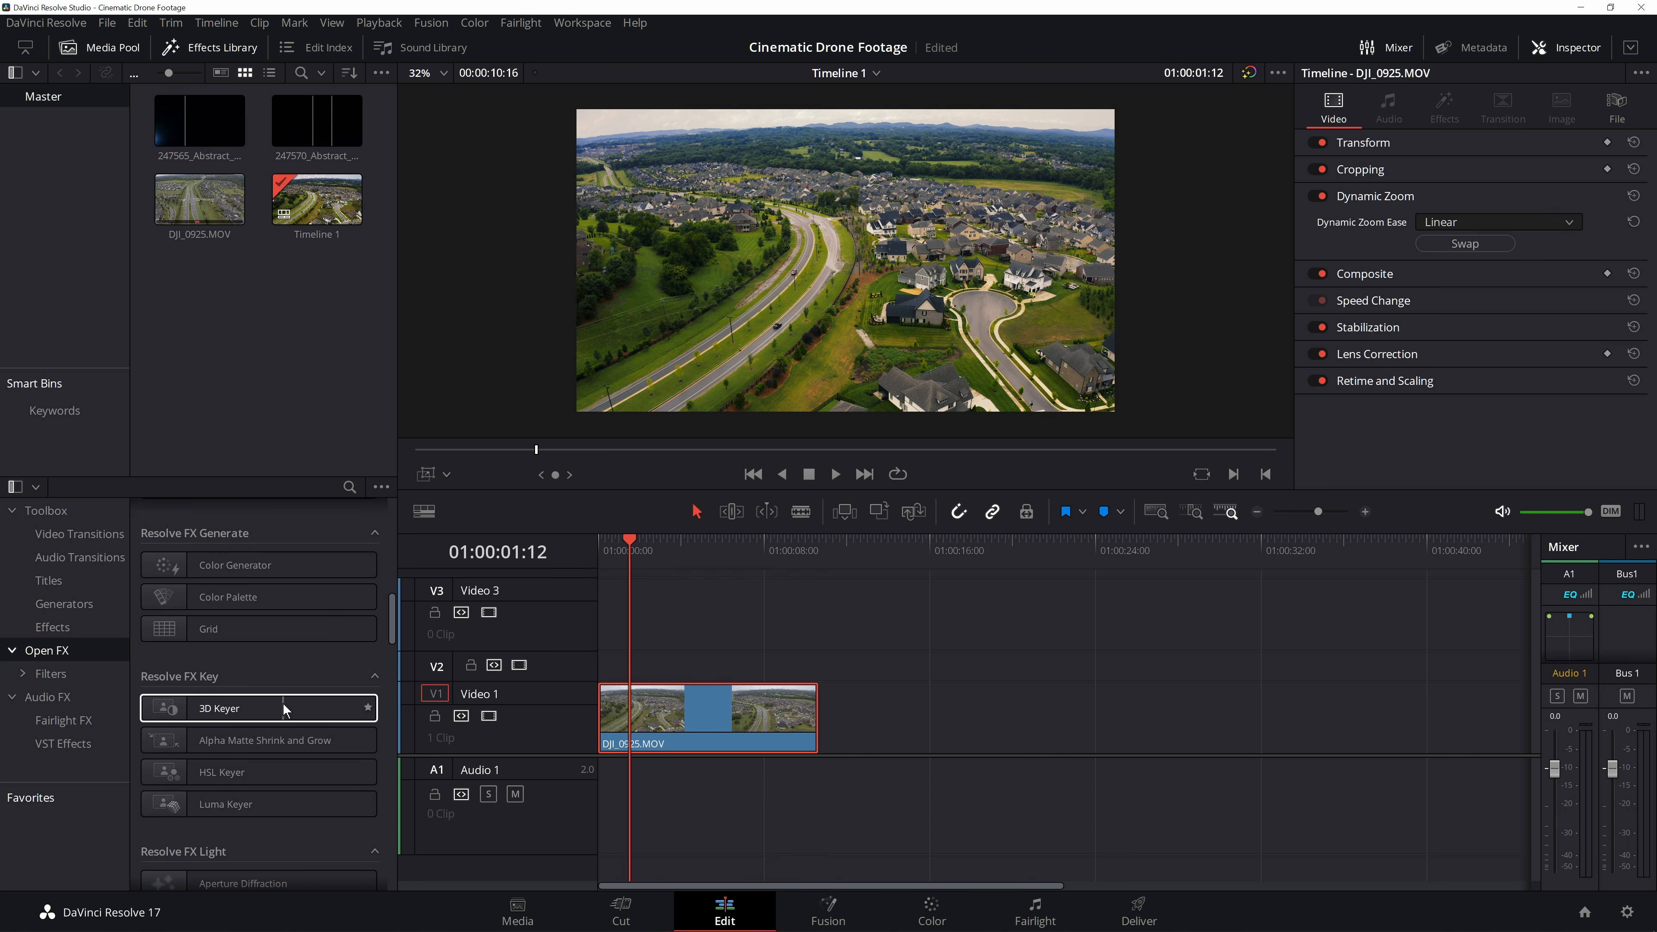
scroll(215, 691, "down", 4)
scroll(215, 692, "down", 2)
left_click_drag(215, 545, 646, 725)
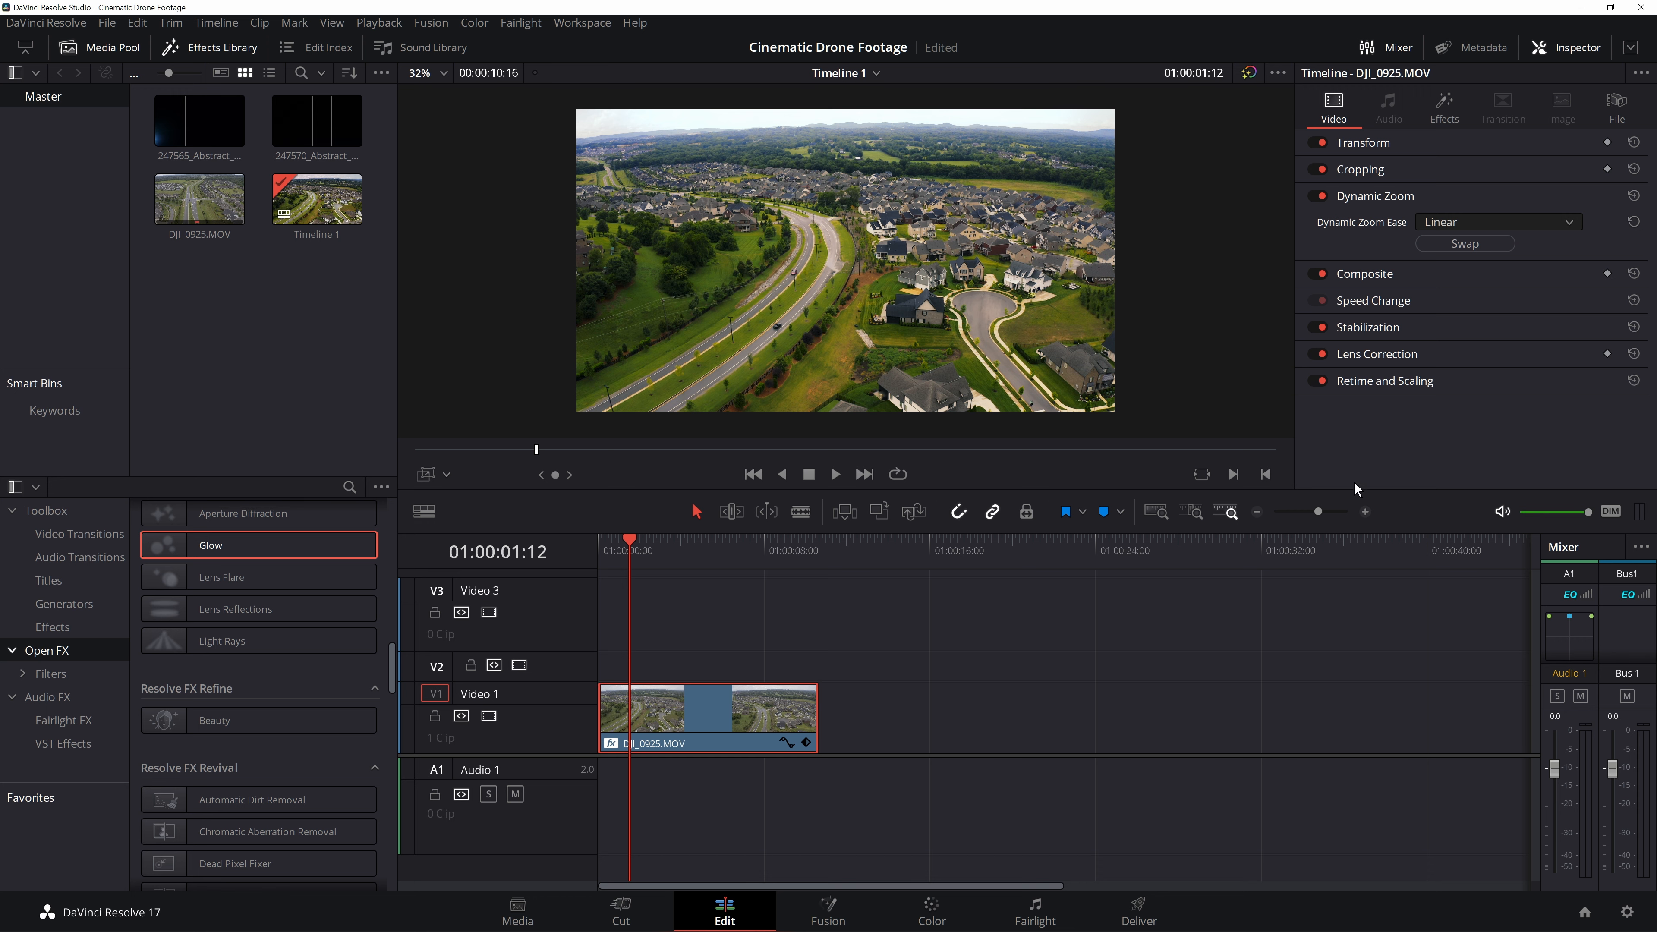
- Open the Glow effect settings in the Inspector and set its Composite Type to Softlight
left_click(1496, 50)
left_click(1569, 47)
left_click(1444, 108)
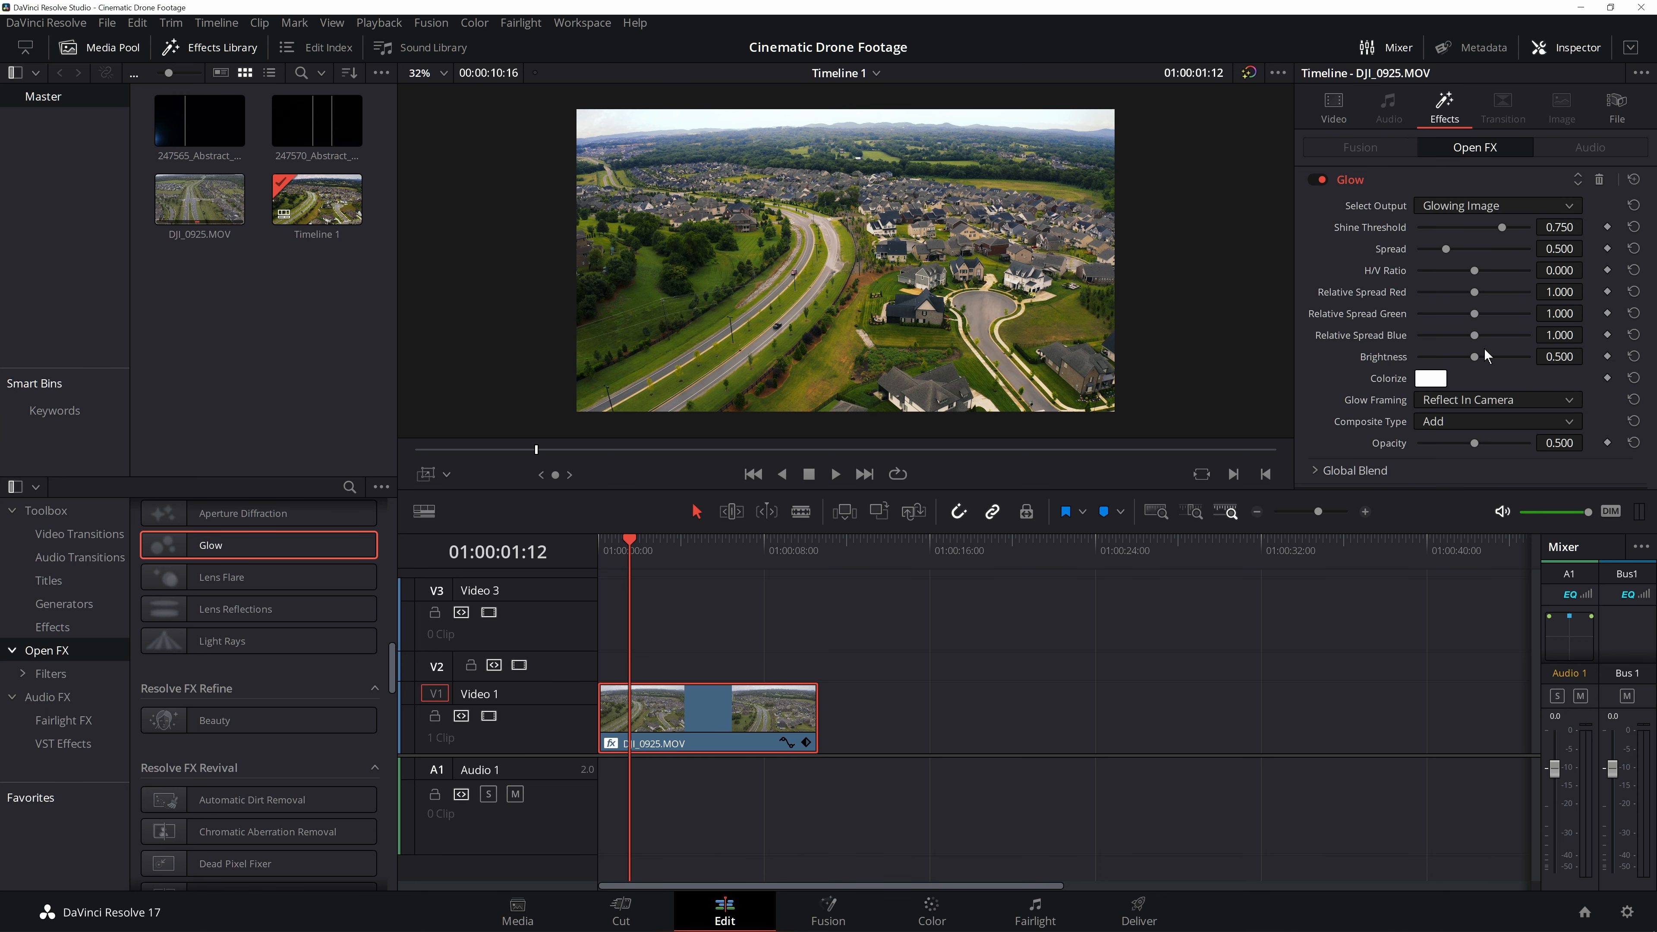
left_click(1474, 423)
left_click(1486, 602)
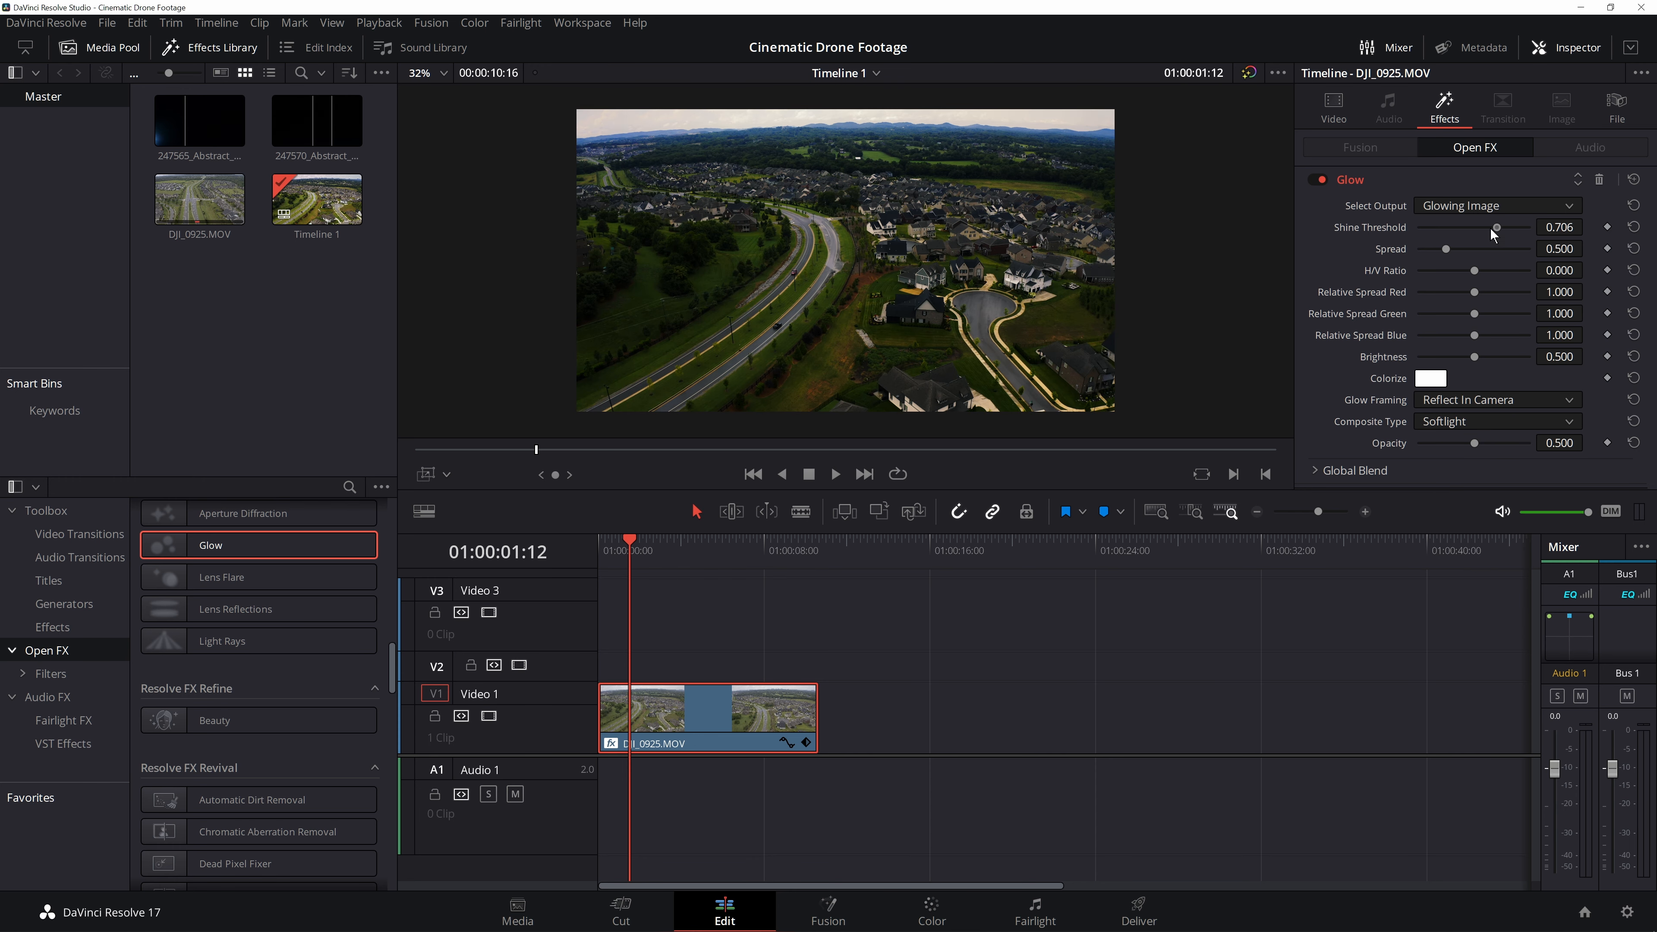
- Lower the Glow's Shine Threshold to 0 and its Opacity to about 0.09, returning to the clip start
left_click_drag(1493, 229, 1406, 239)
left_click_drag(1473, 443, 1385, 451)
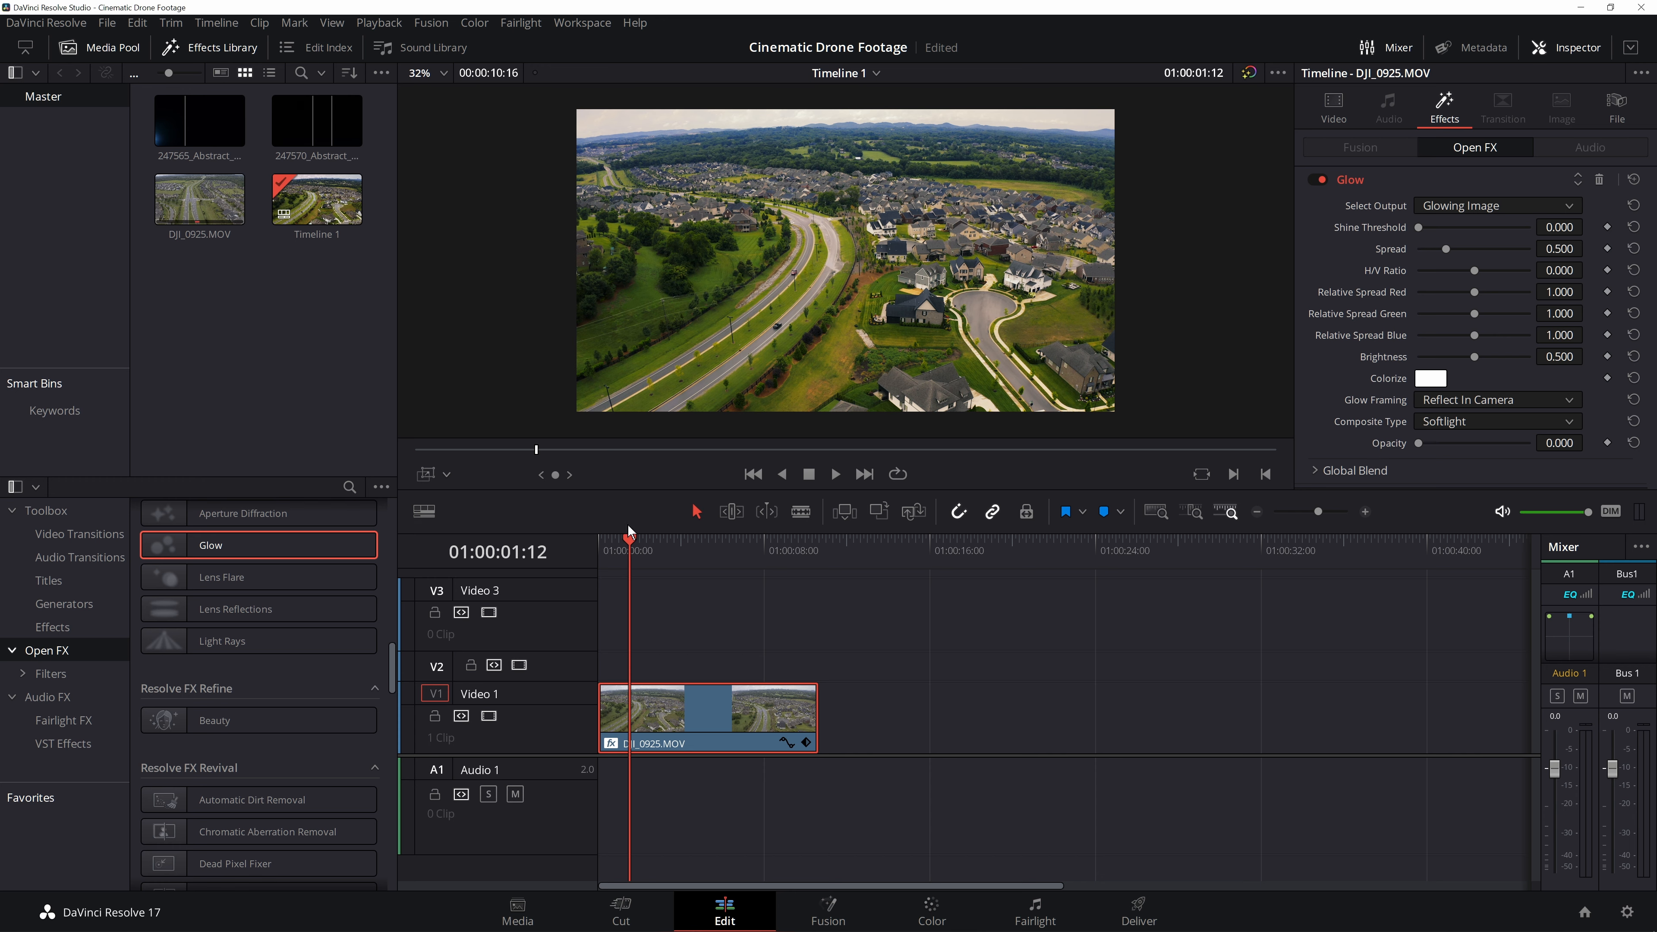
key("Home")
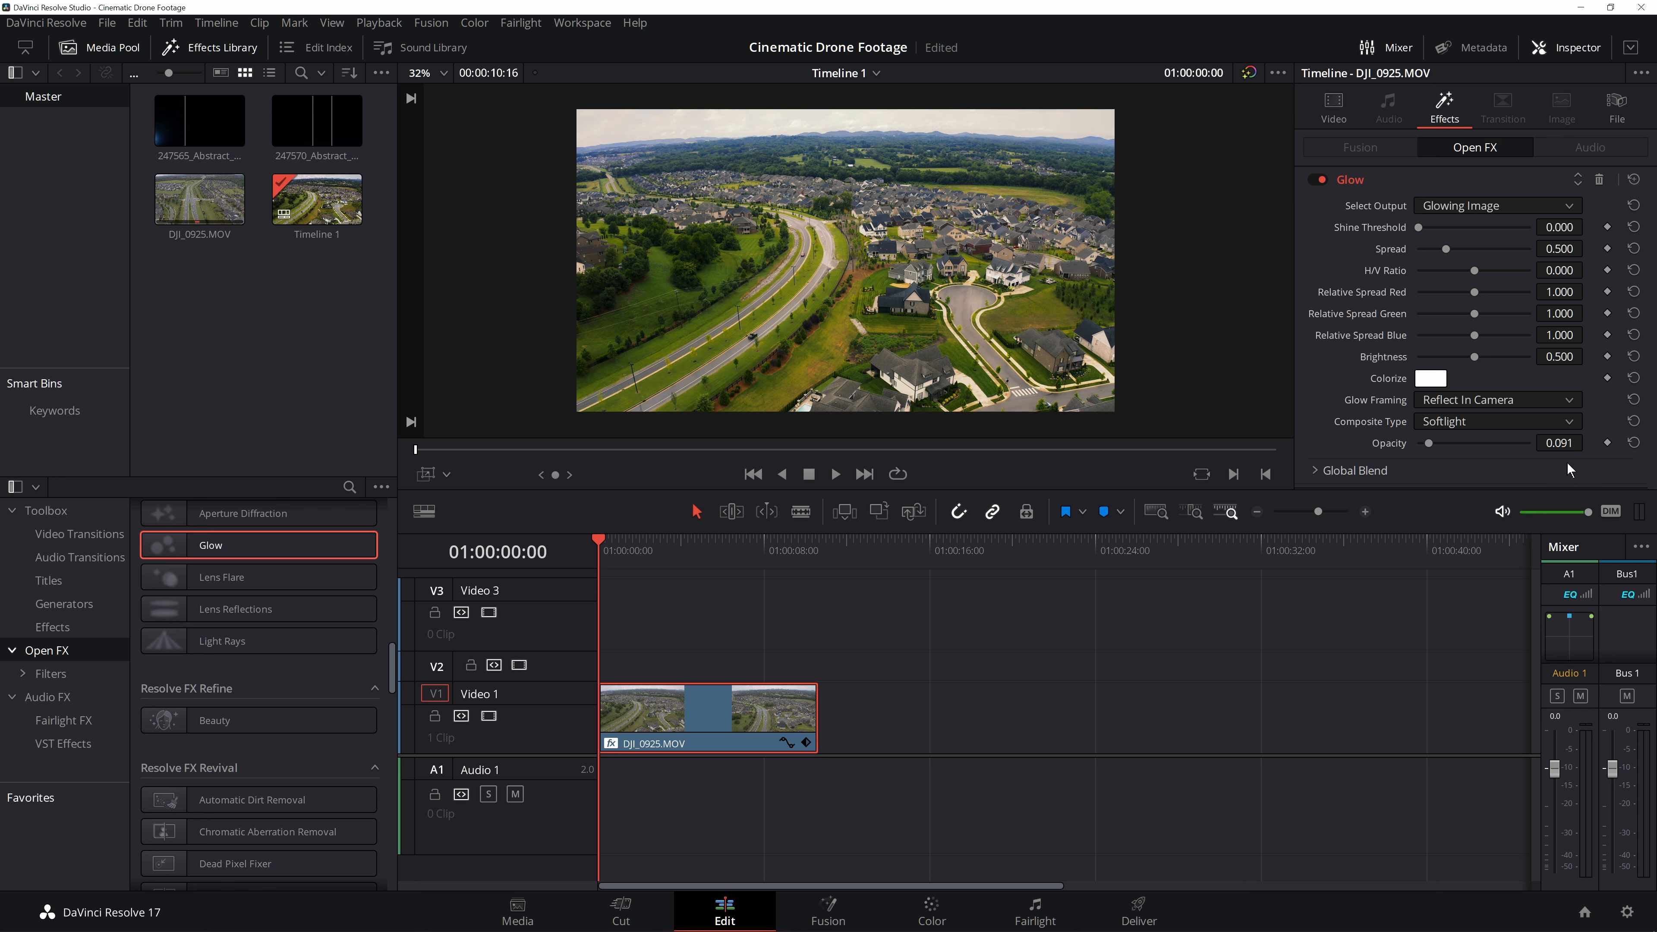
- Toggle the Glow effect off and on to compare, and close the Inspector
left_click(1319, 180)
left_click(1318, 180)
left_click(1318, 179)
left_click(1318, 179)
left_click(1550, 49)
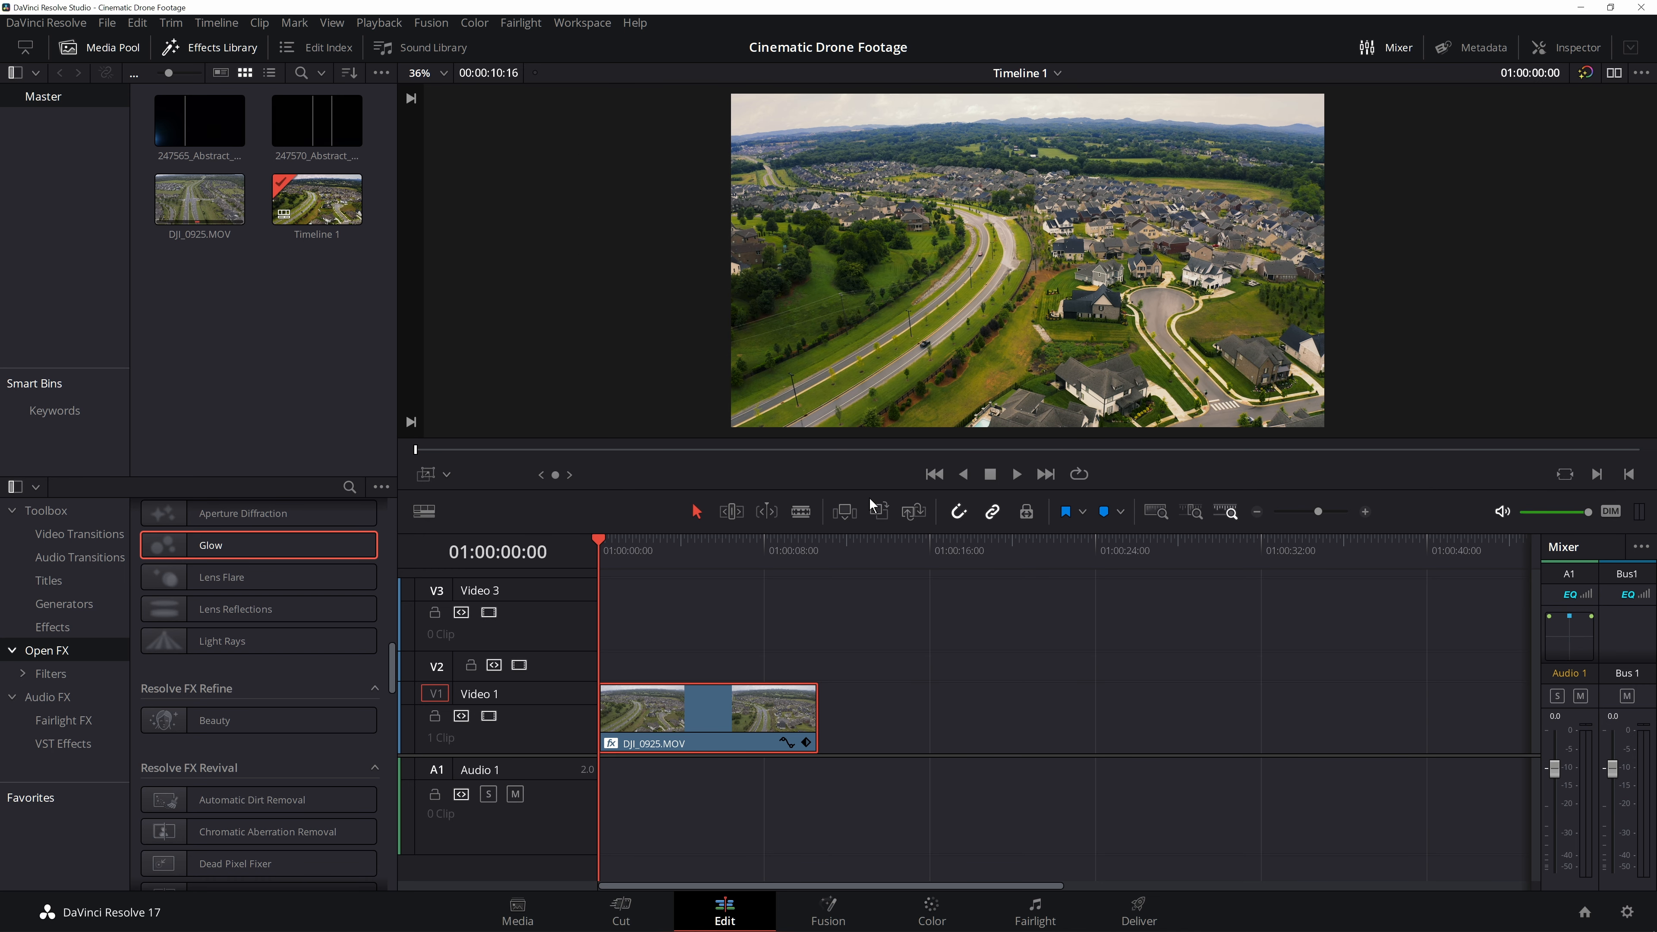
- Place the 247570 Abstract Shine Overlay clip on Video 2 above the drone clip
left_click_drag(512, 530, 522, 575)
left_click_drag(566, 759, 566, 799)
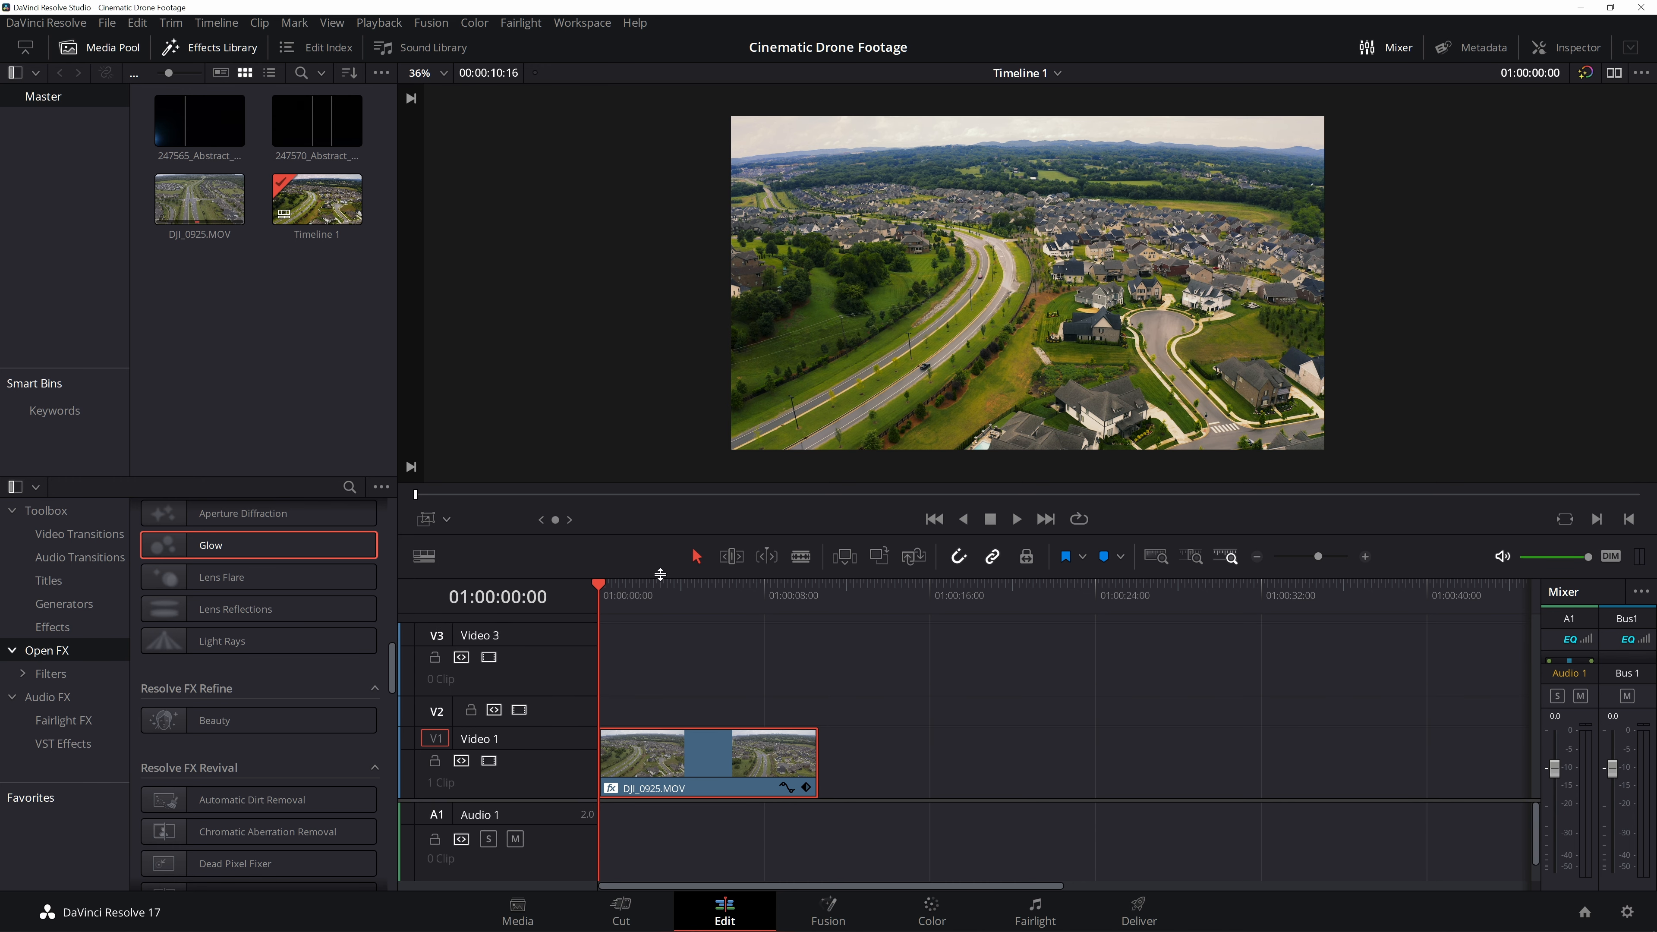
left_click(328, 126)
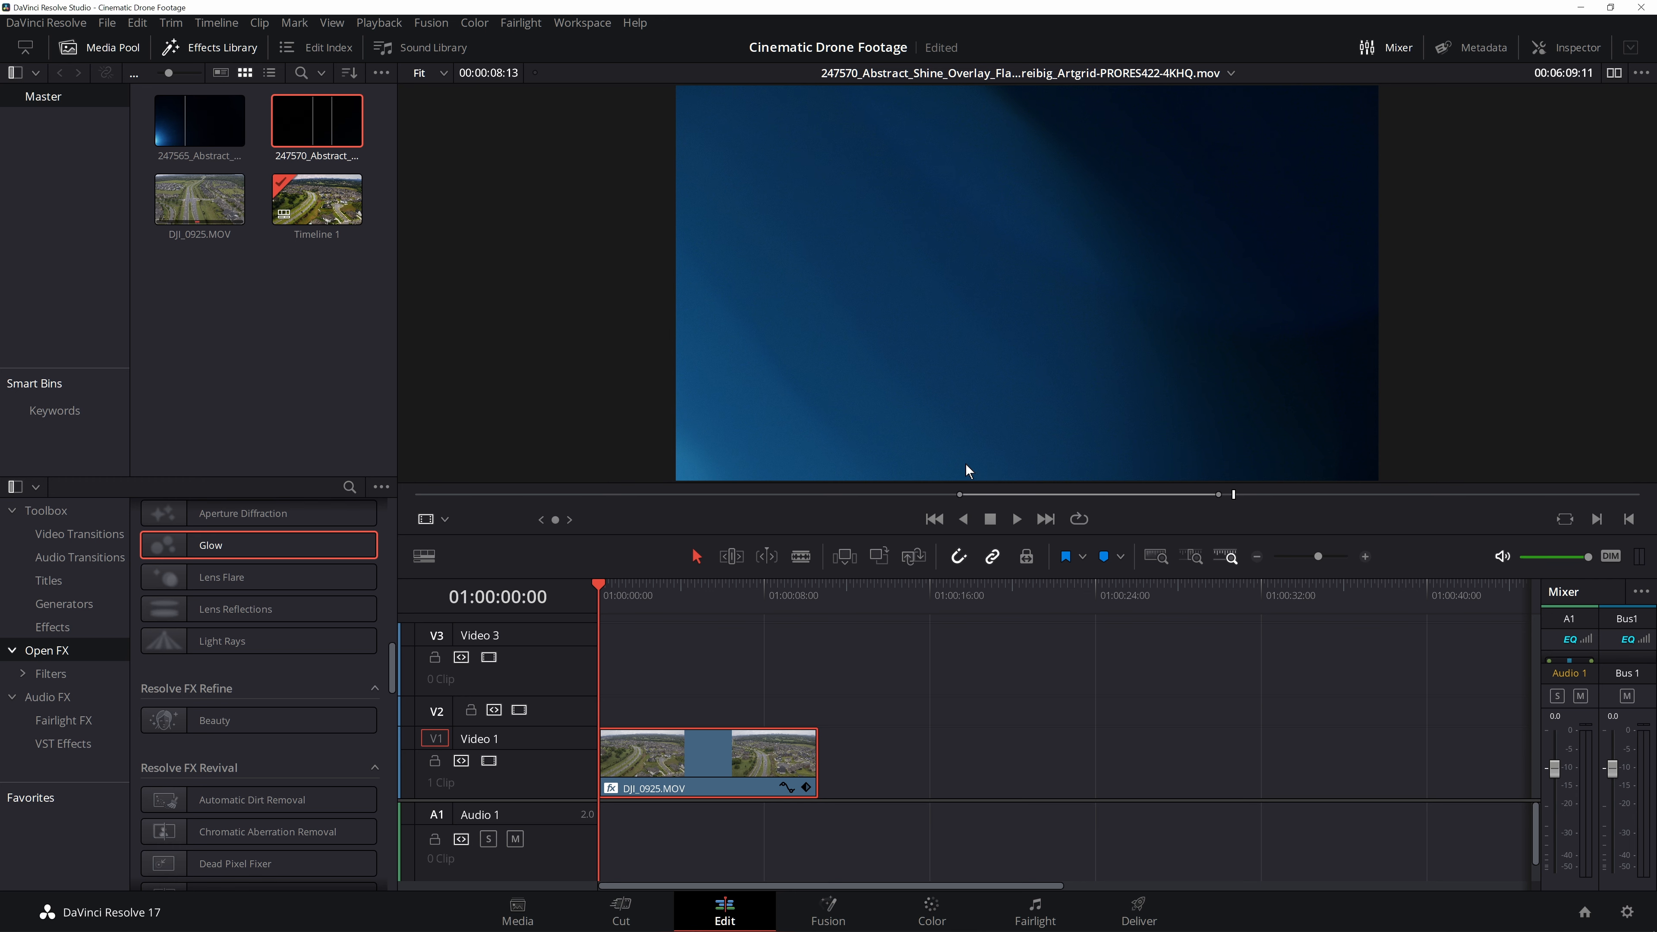
left_click_drag(272, 114, 685, 718)
left_click_drag(610, 597, 616, 663)
left_click(677, 708)
- Set the overlay clip's Composite Mode to Screen in the Inspector
left_click(1563, 51)
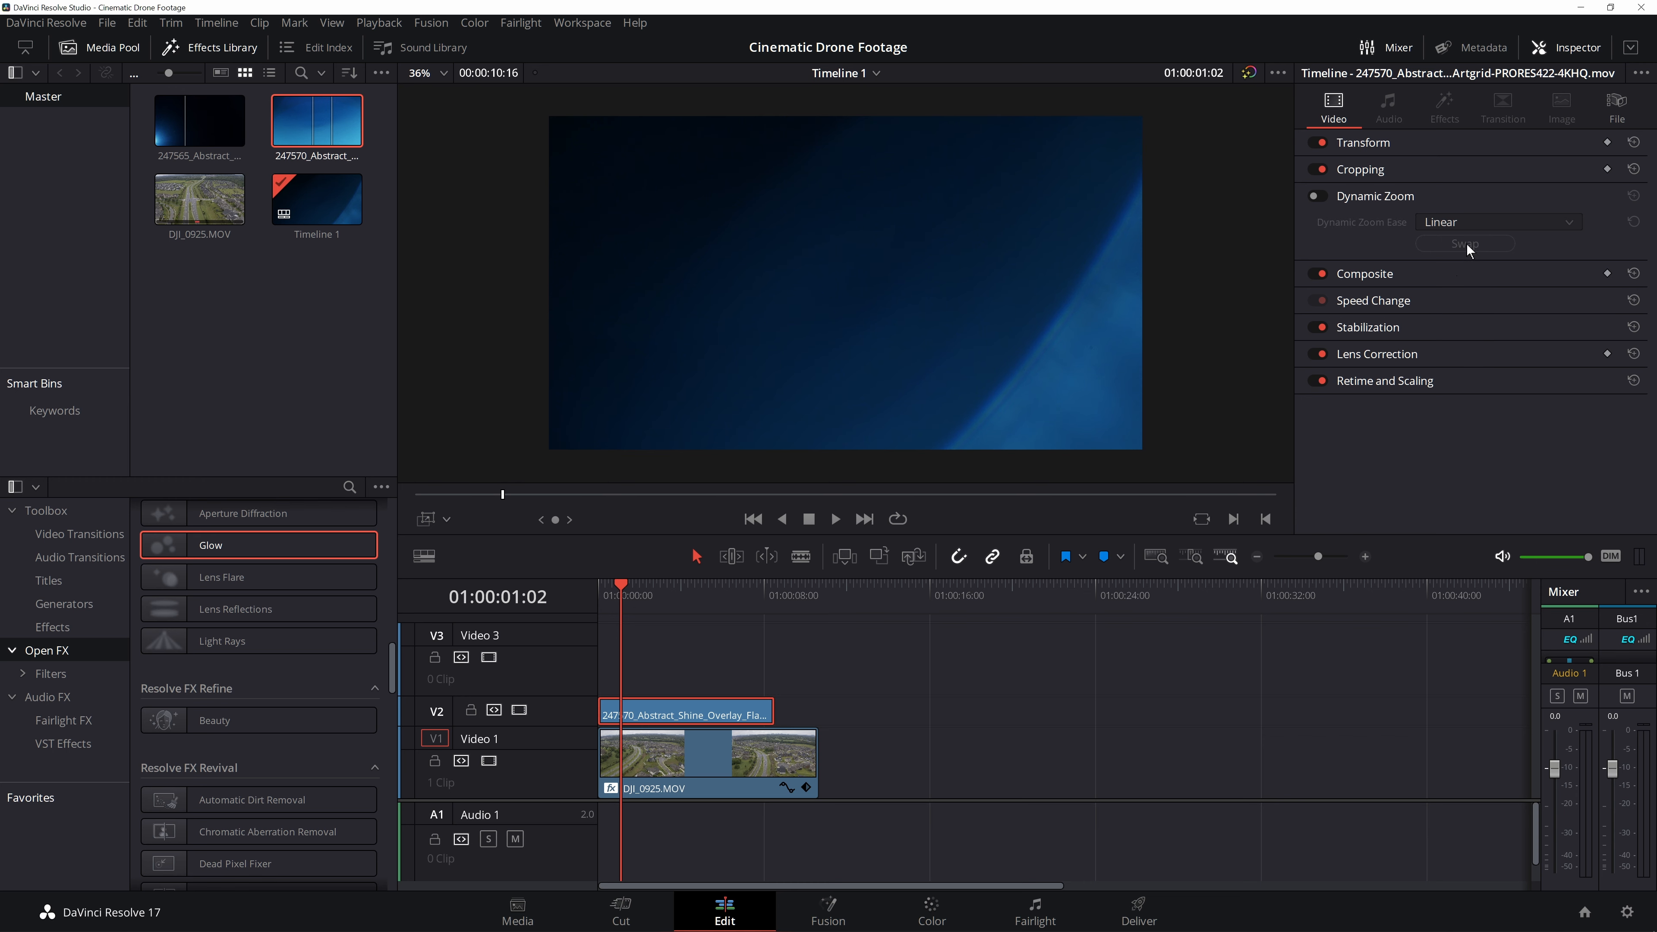
left_click(1392, 145)
scroll(1397, 364, "down", 1)
left_click(1391, 415)
left_click(1496, 441)
scroll(1476, 563, "down", 6)
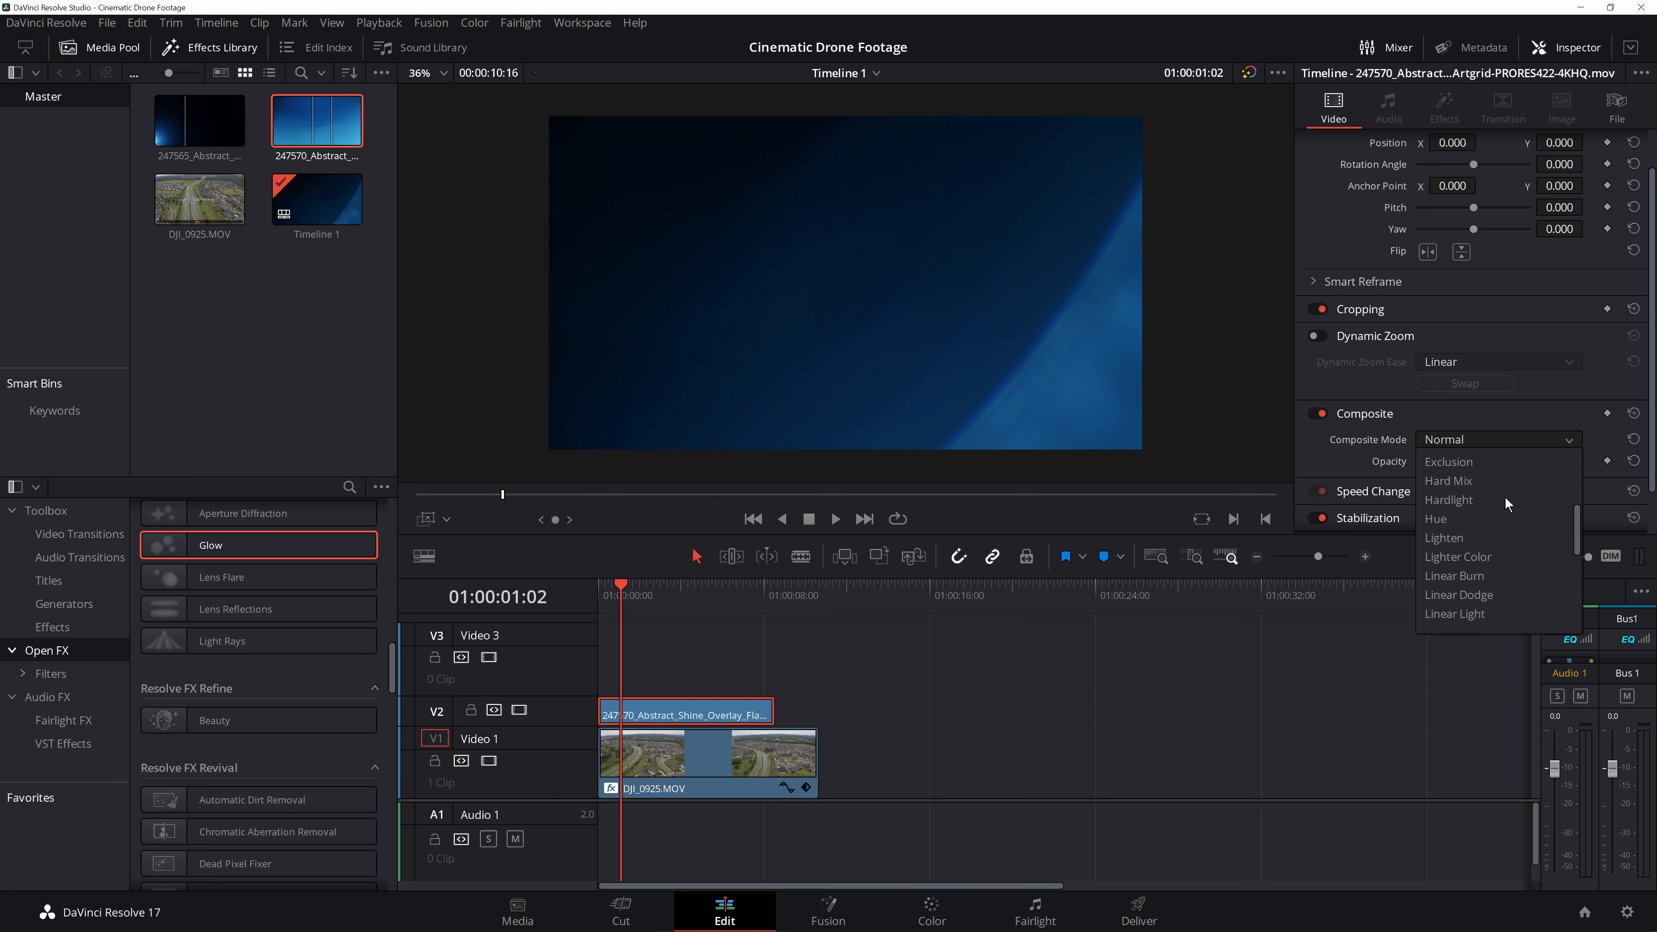
left_click(1476, 563)
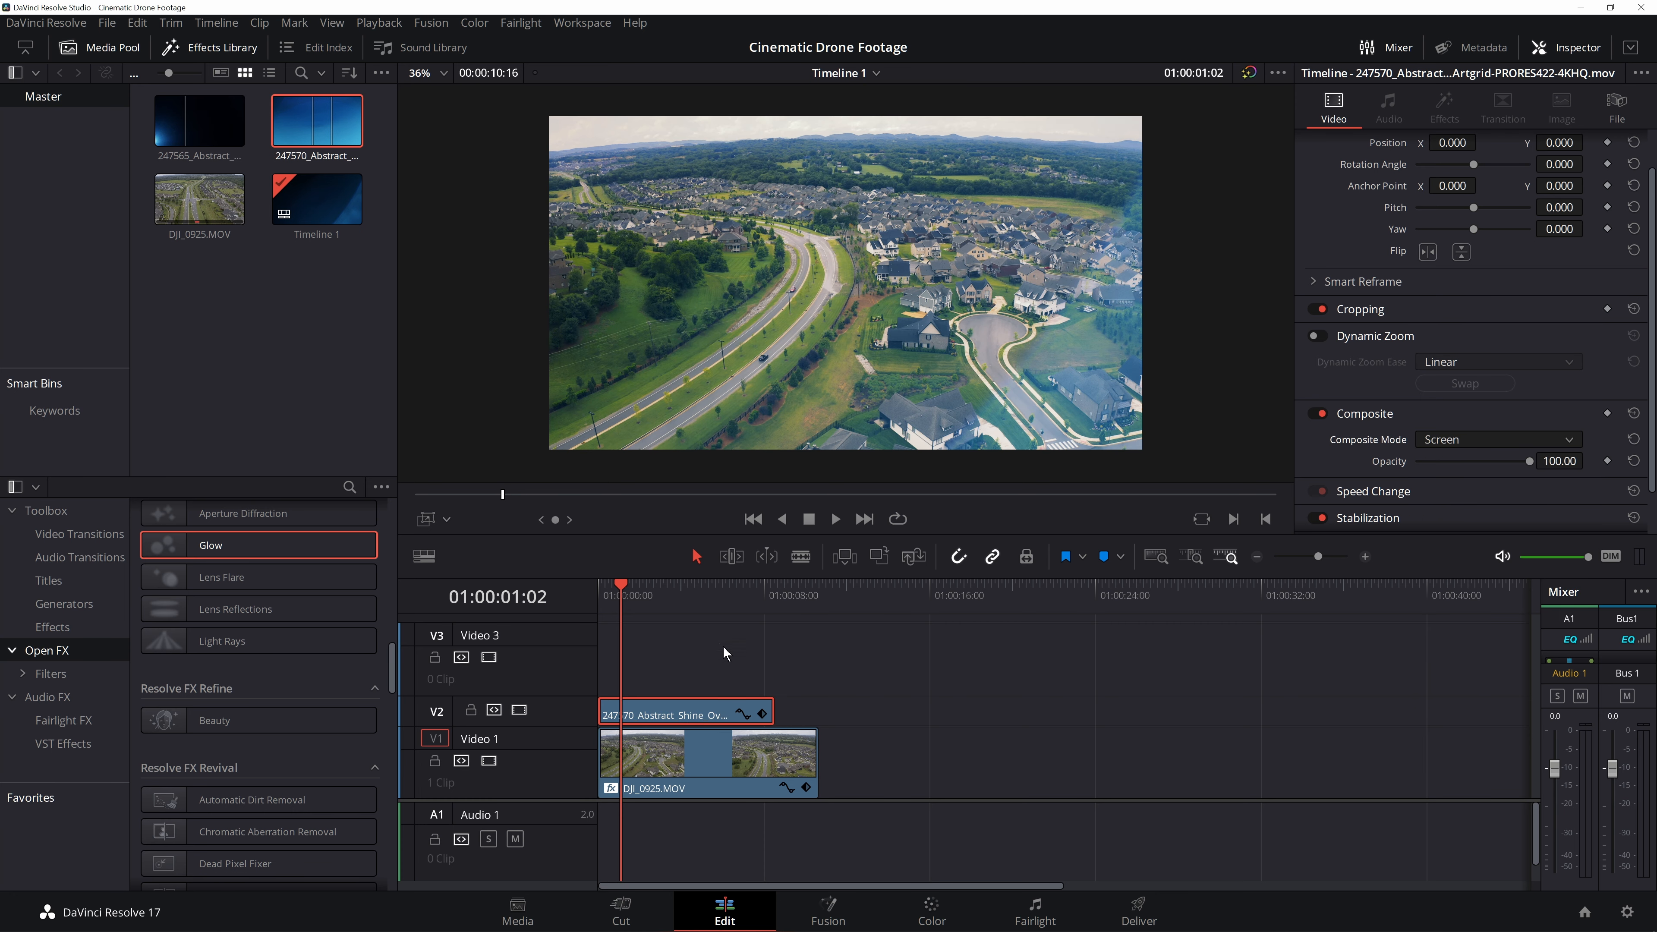
- Flip the overlay clip vertically and play back the blended result
key("Home")
key("space")
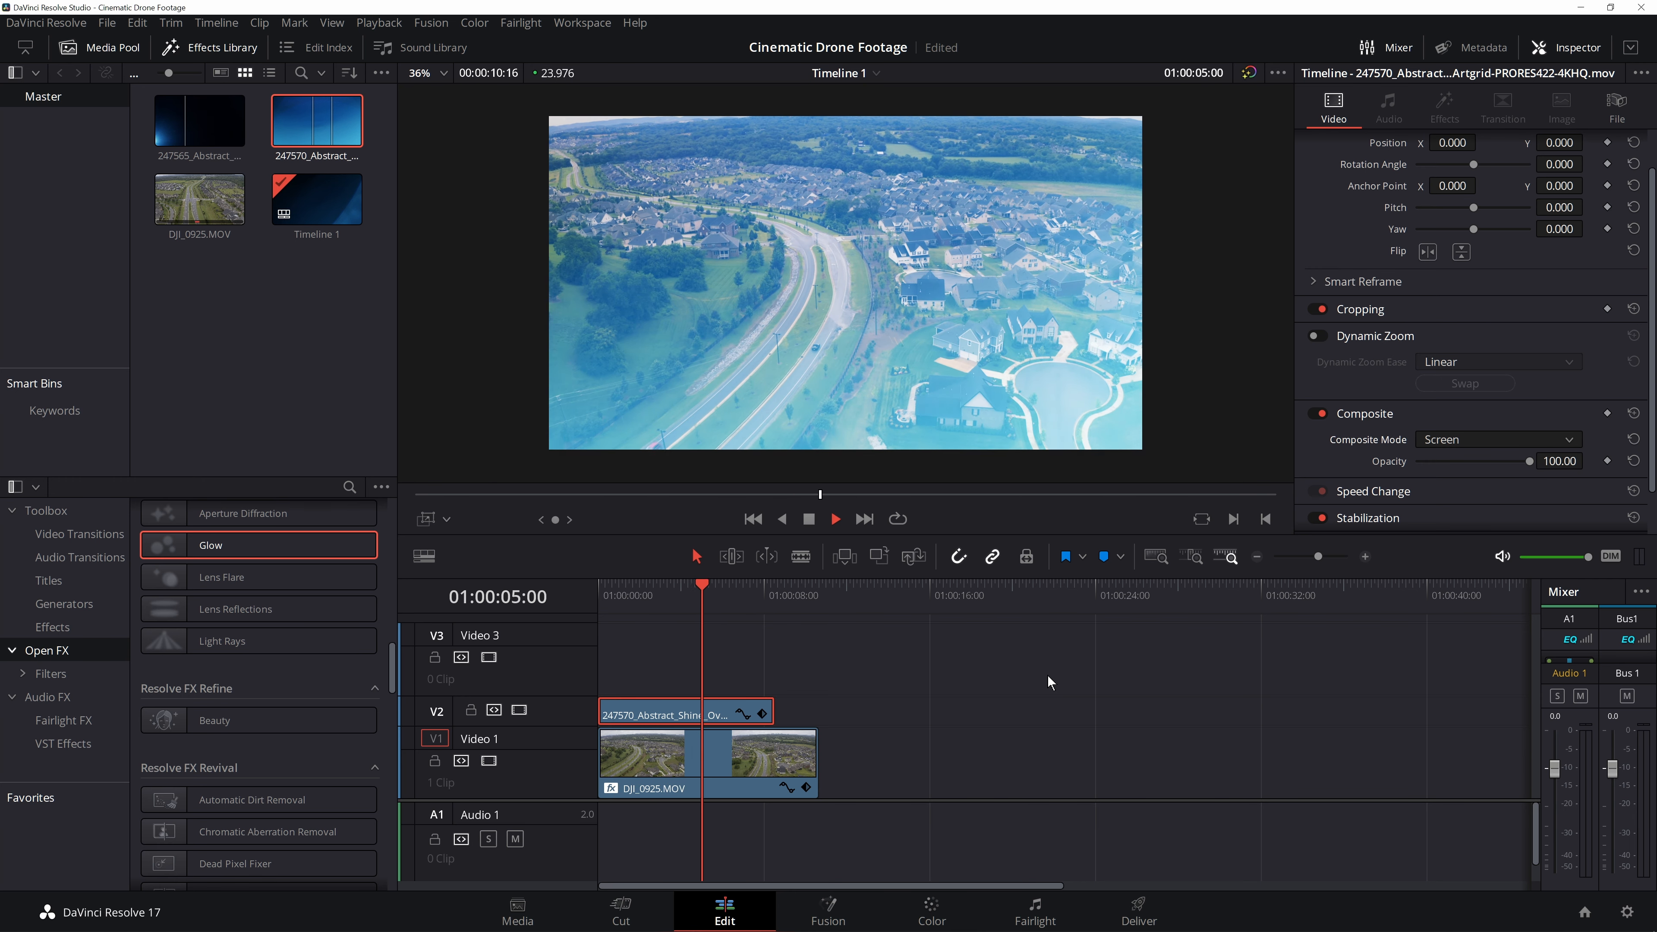
mouse_move(675, 600)
left_mouse_down()
mouse_move(624, 608)
mouse_move(651, 607)
left_mouse_up()
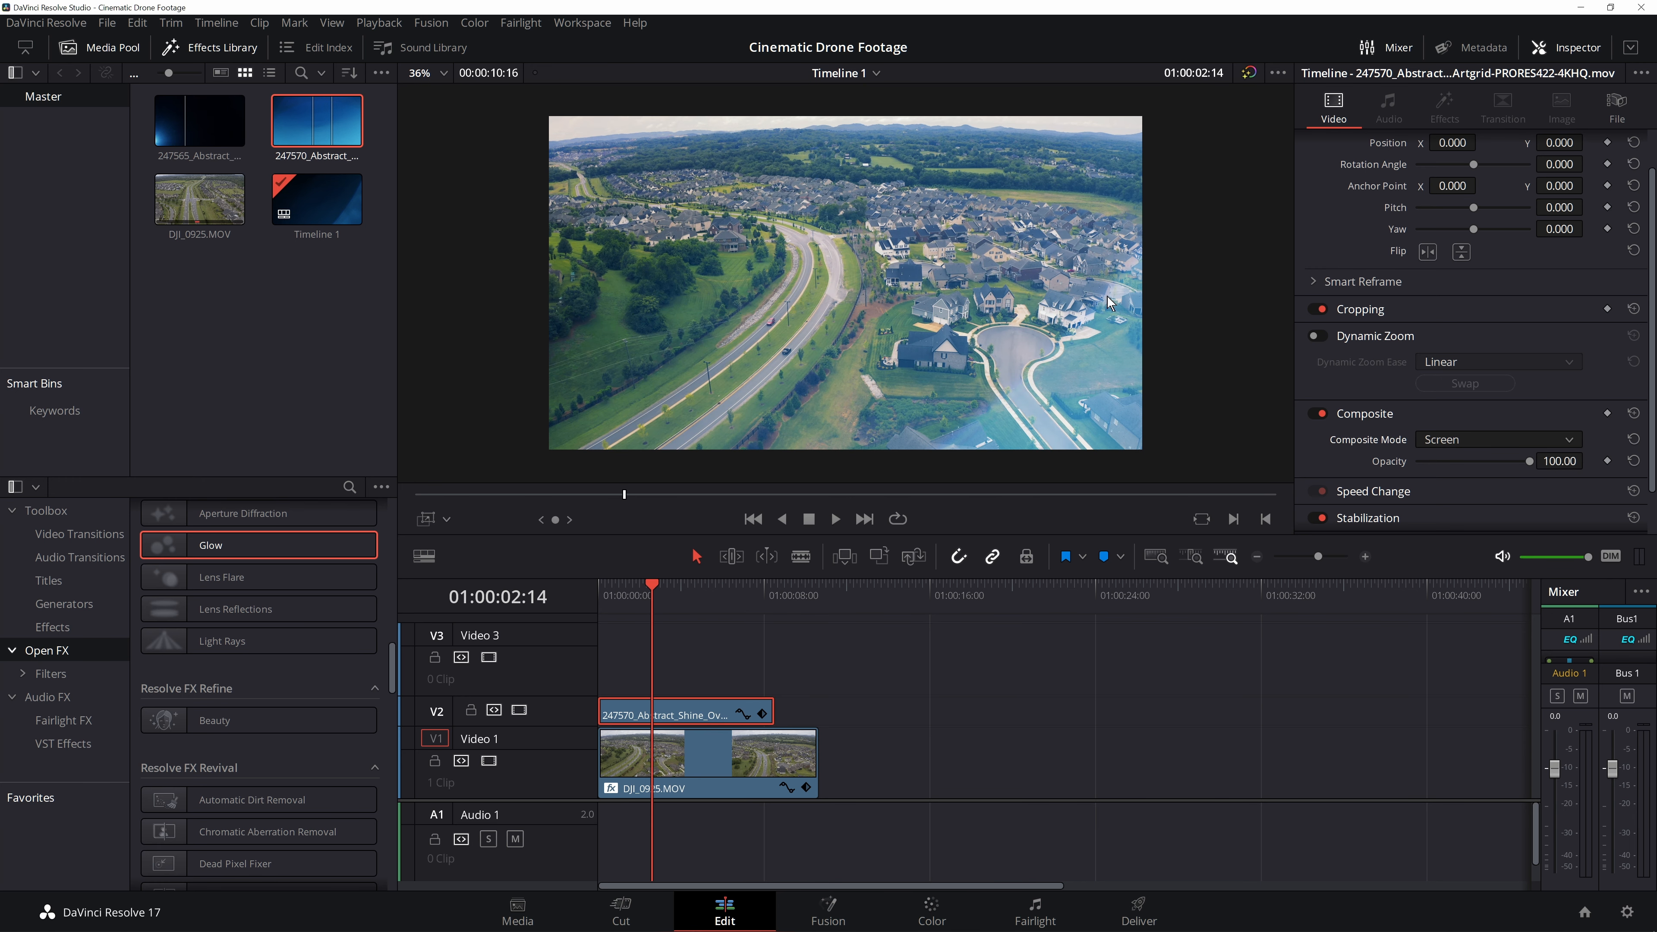
left_click(1462, 253)
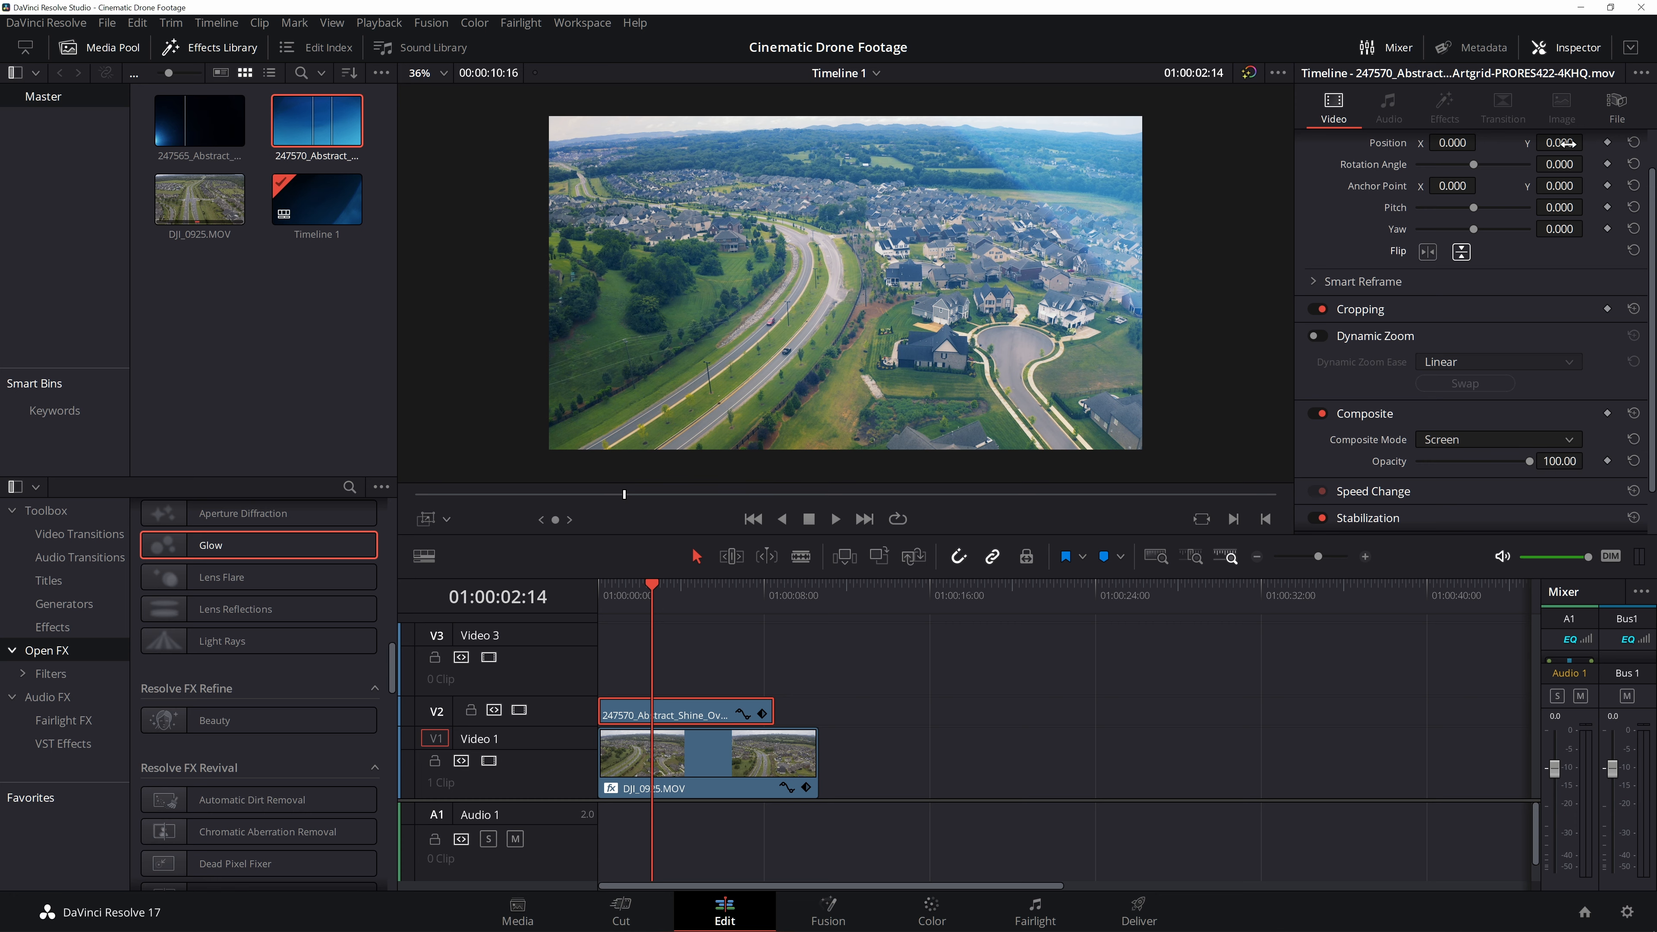
left_click_drag(606, 609, 506, 611)
key("space")
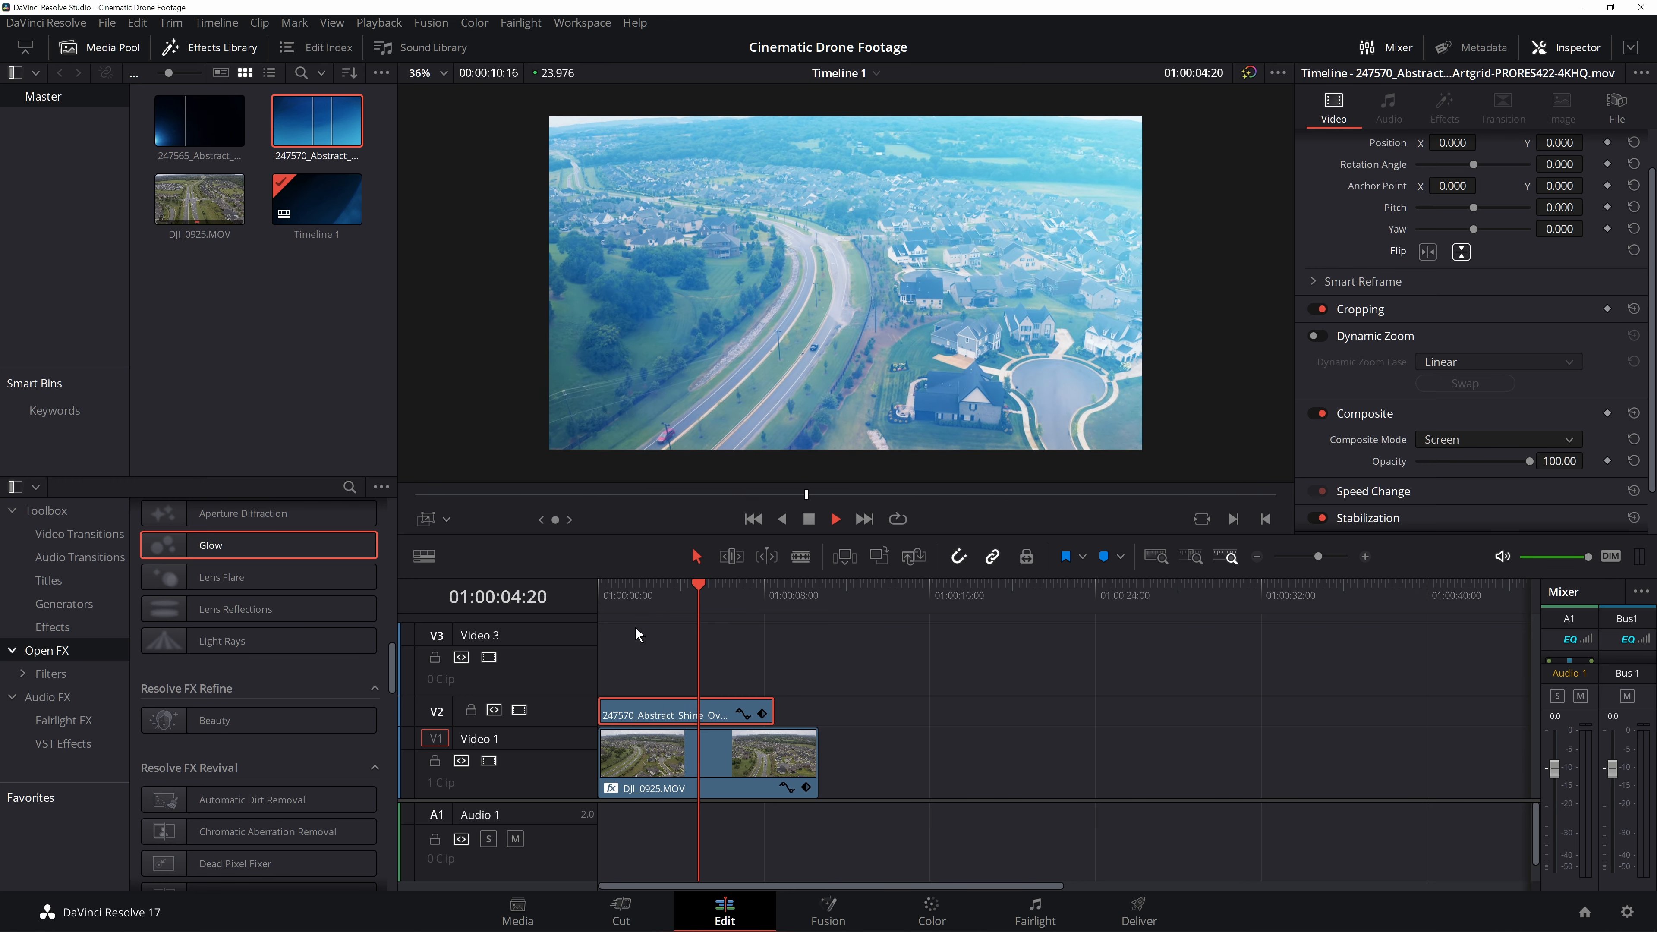
key("space")
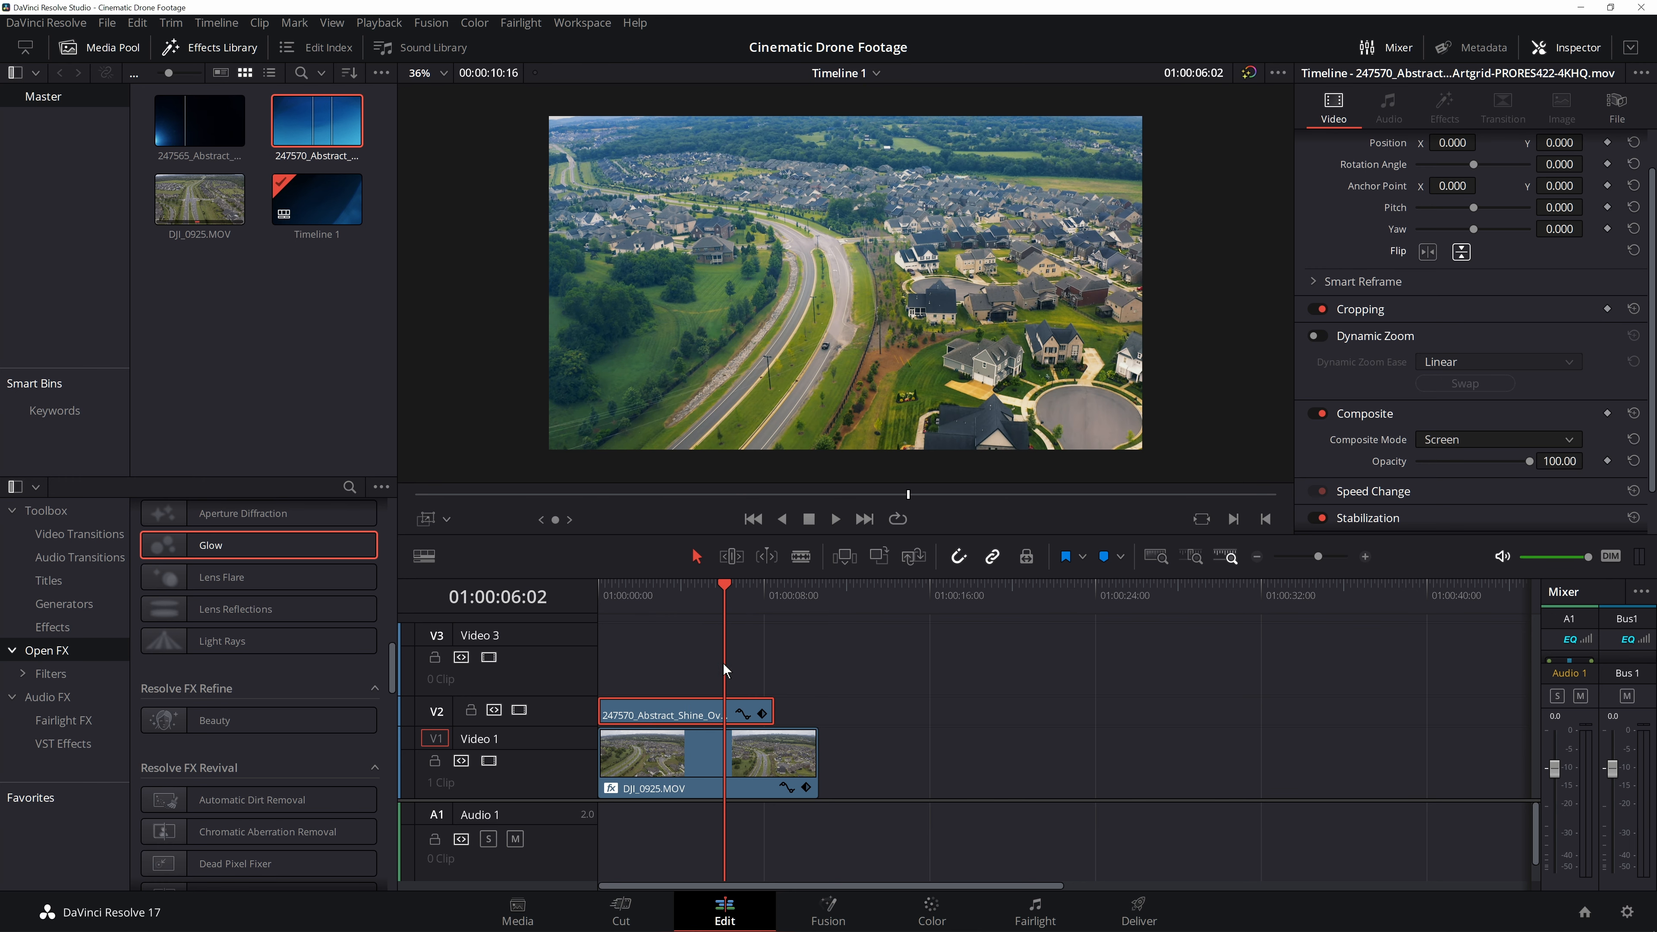
left_click(631, 595)
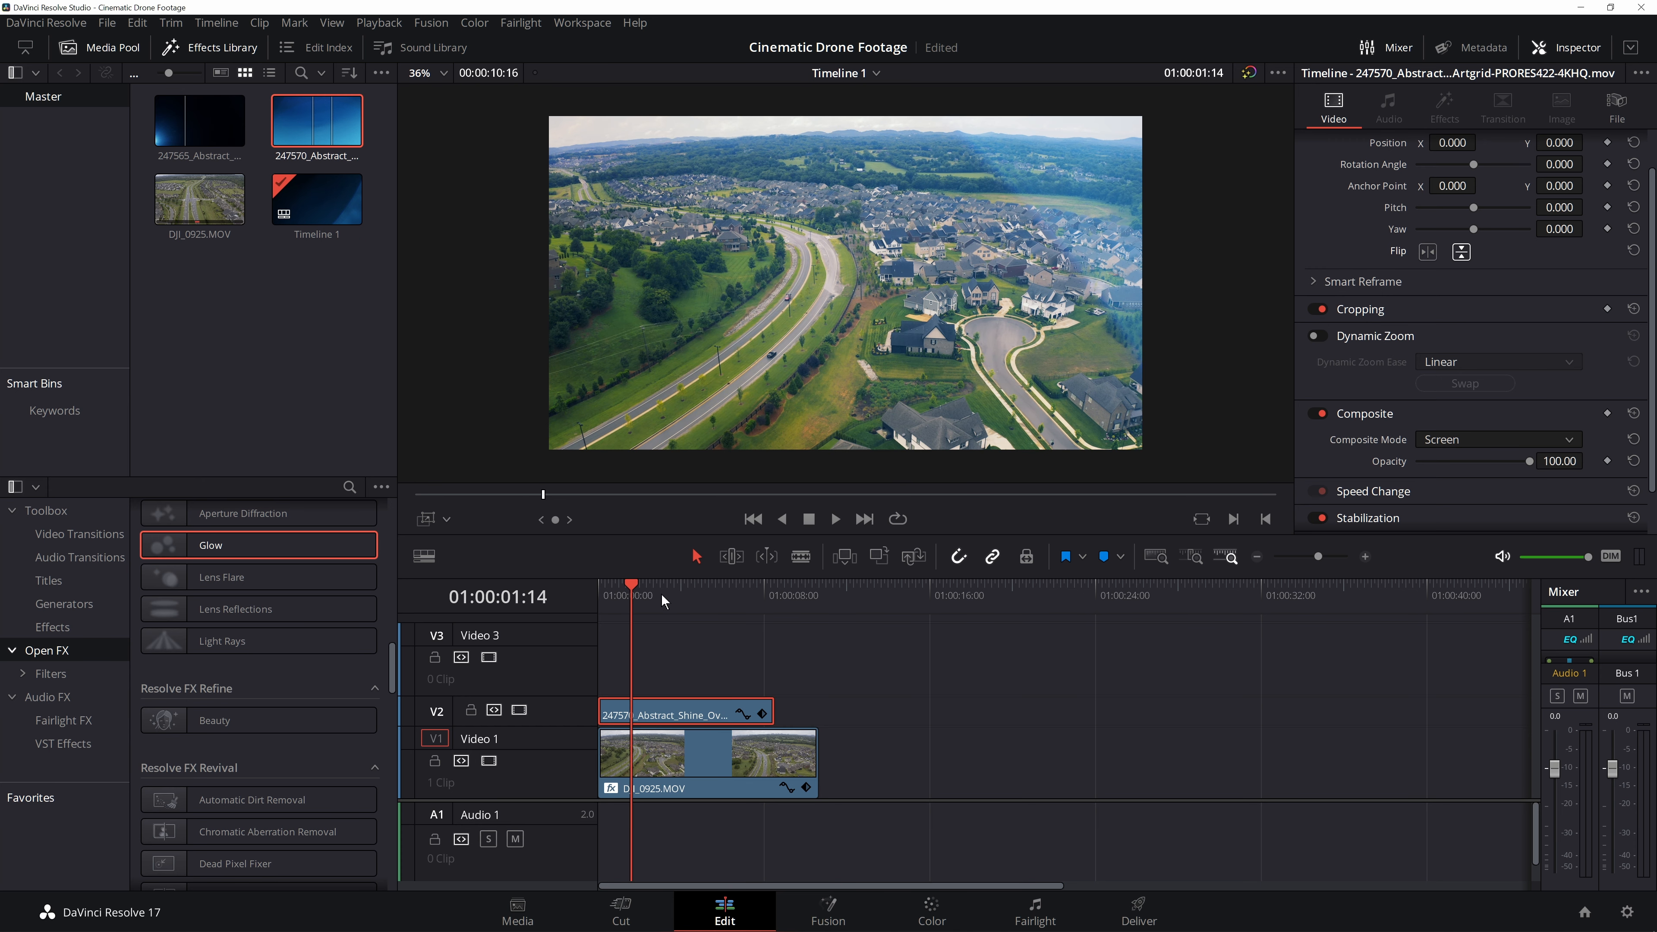
- Warm the 247570 overlay clip on the Color page by setting its Temp to 3740
left_click(932, 911)
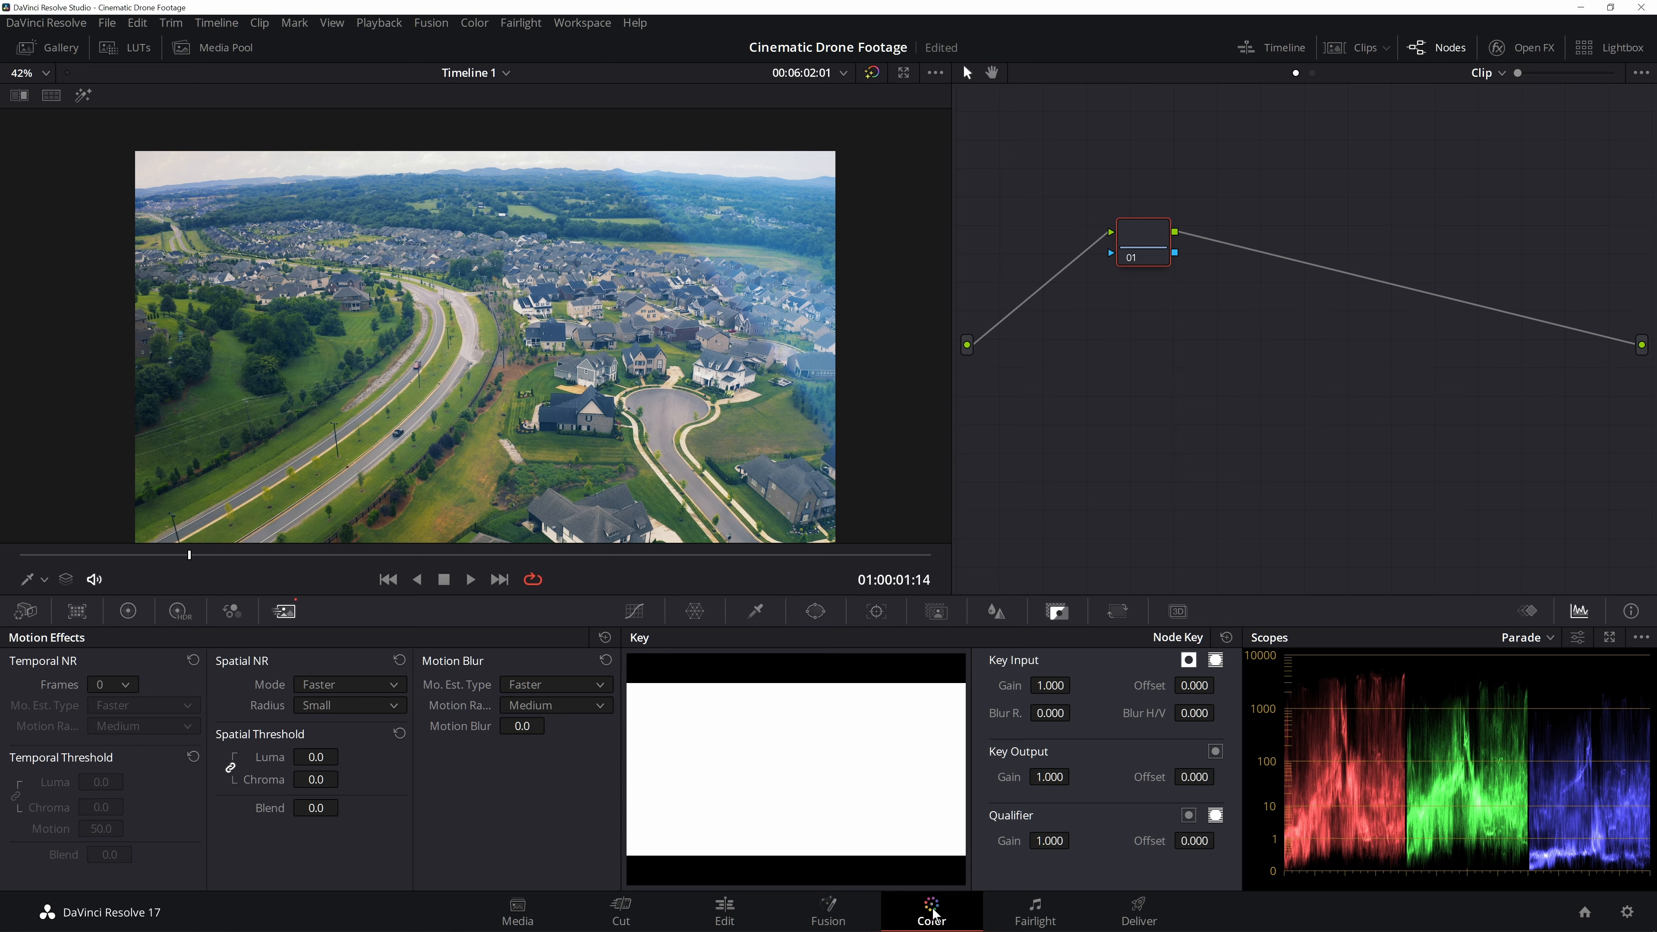
left_click(1424, 52)
left_click(1423, 52)
left_click(1365, 49)
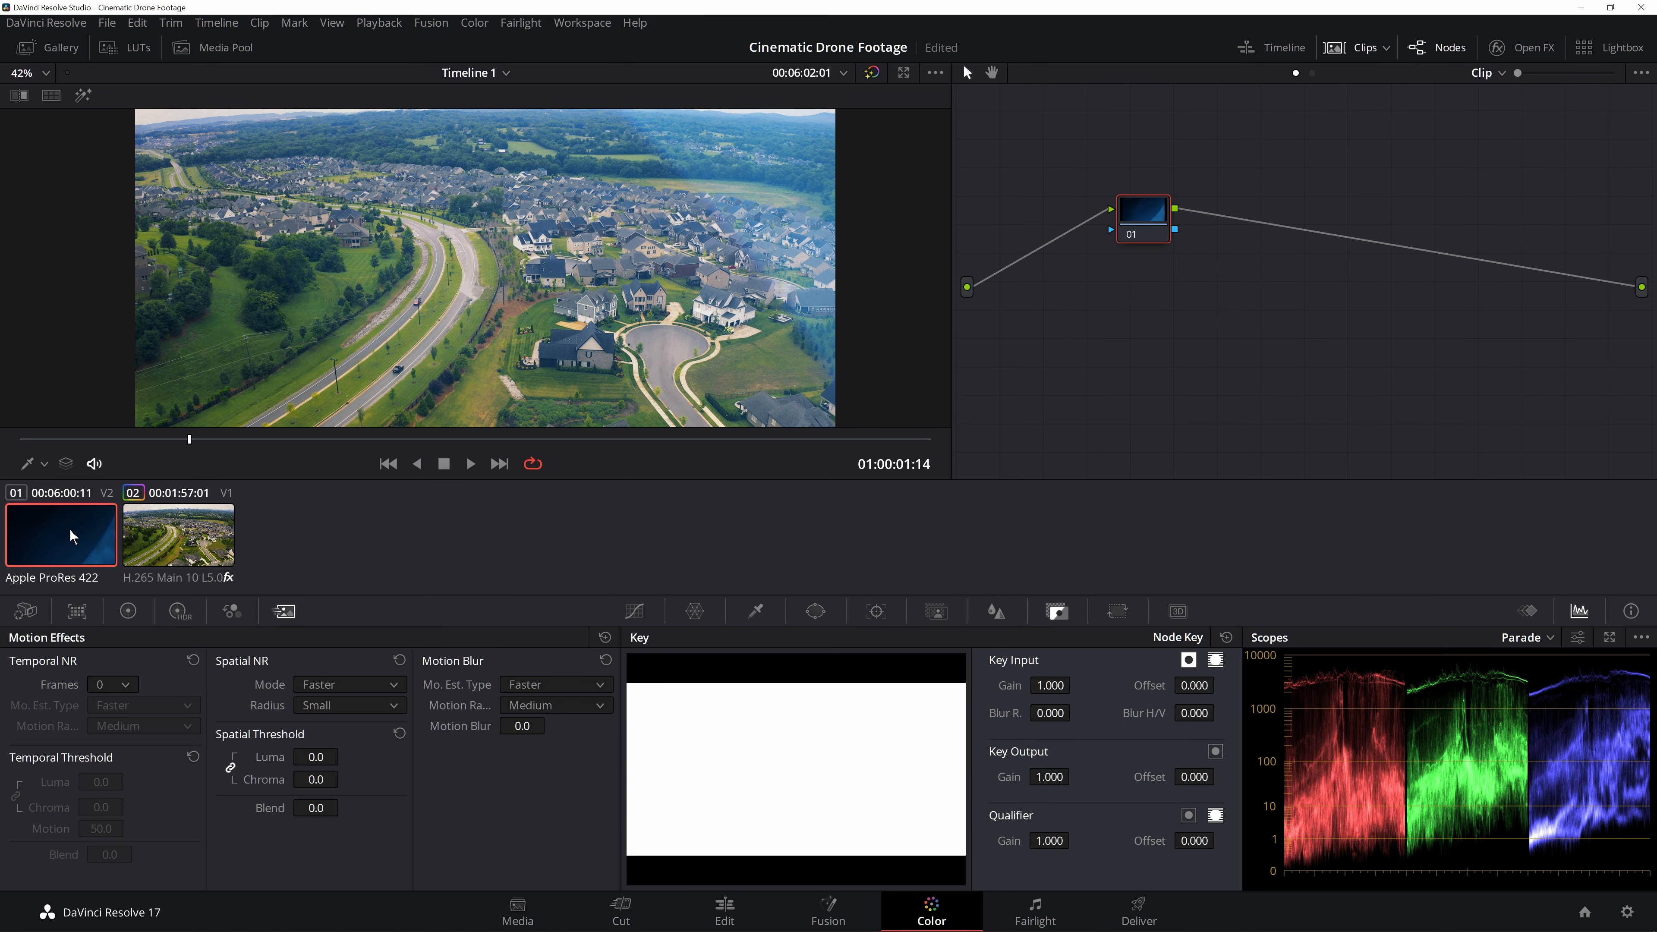
left_click(1354, 48)
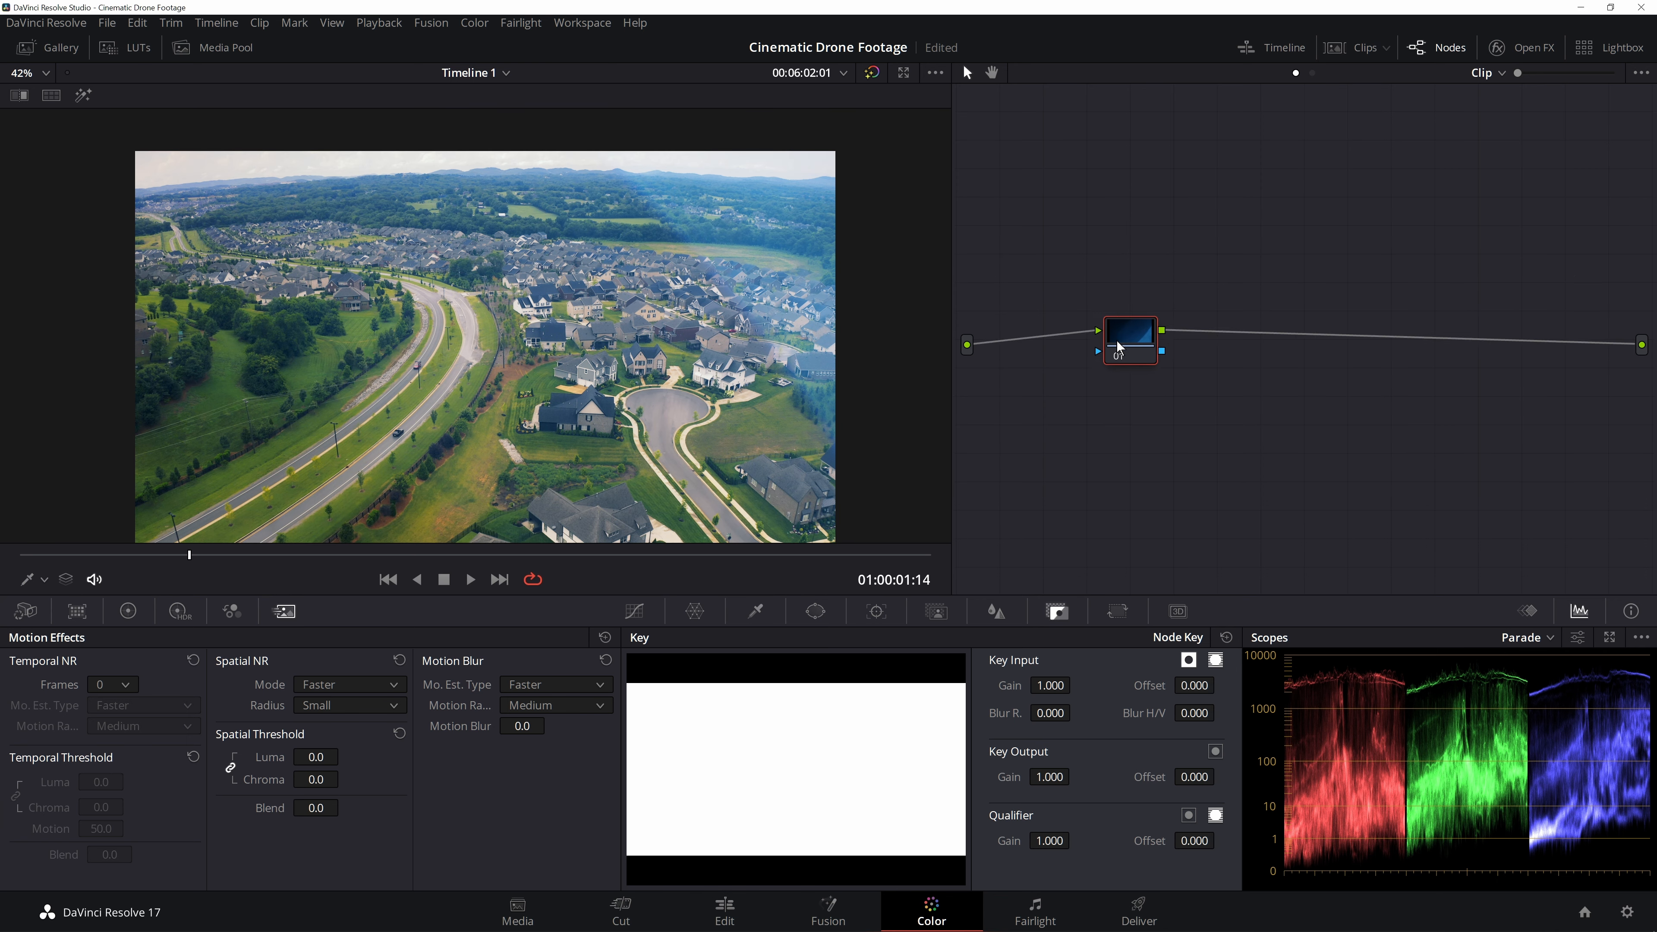
left_click(129, 612)
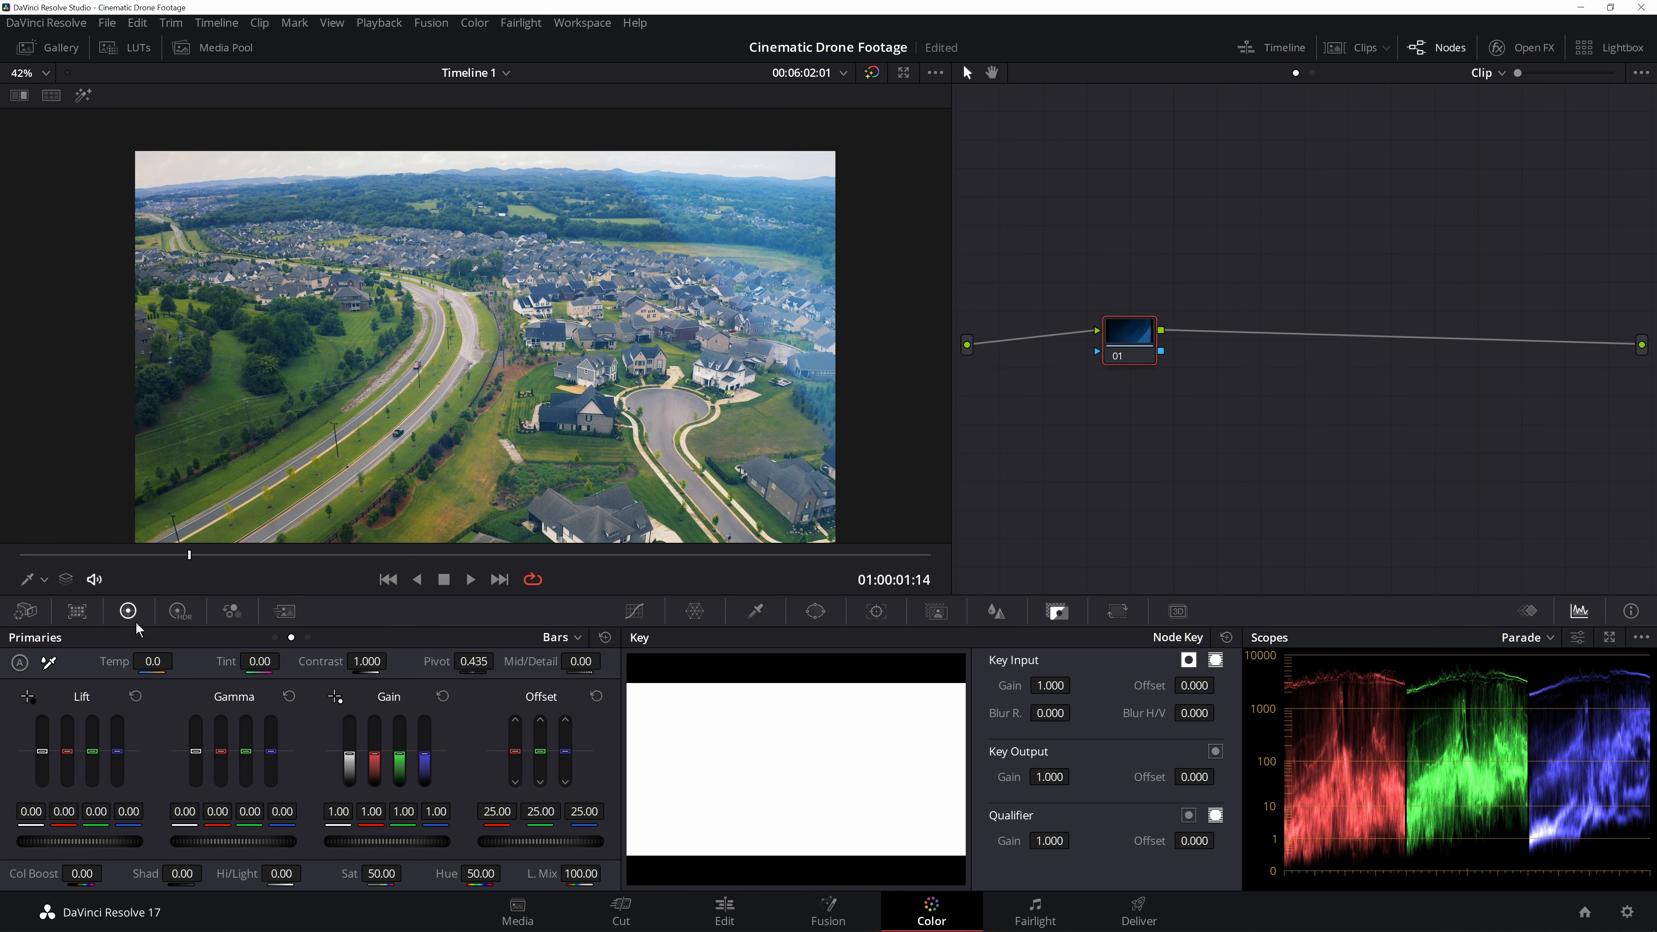
left_click_drag(149, 666, 177, 660)
- Play back the warmed overlay over the drone footage from the start
left_click(20, 555)
key("space")
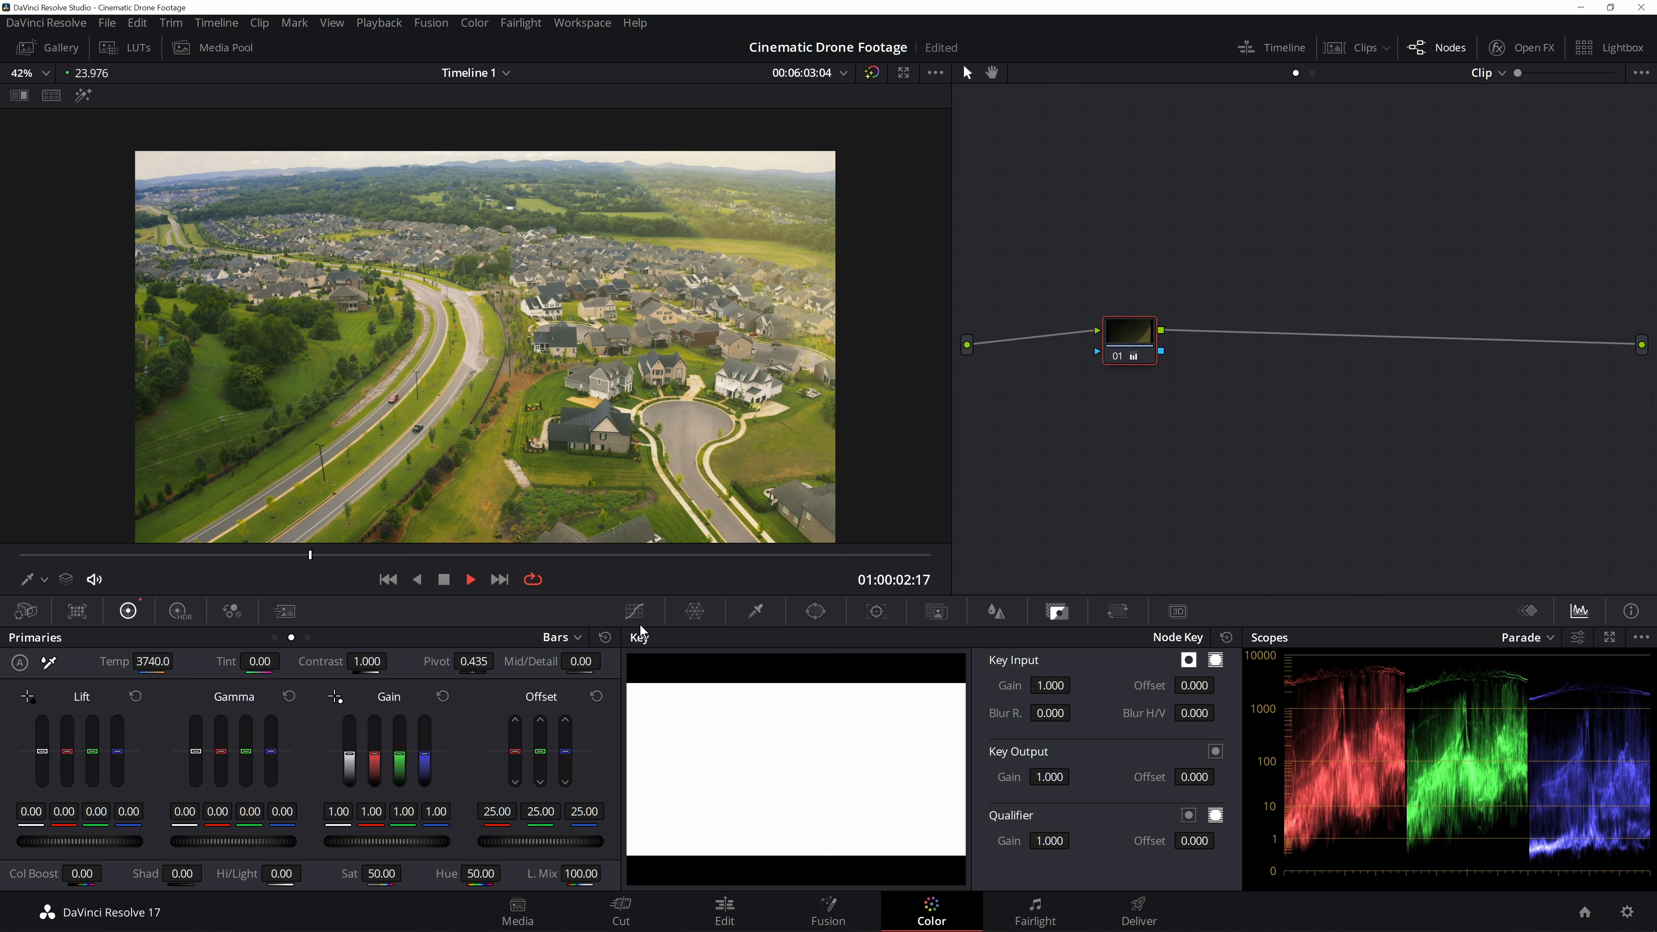
key("space")
left_click(379, 22)
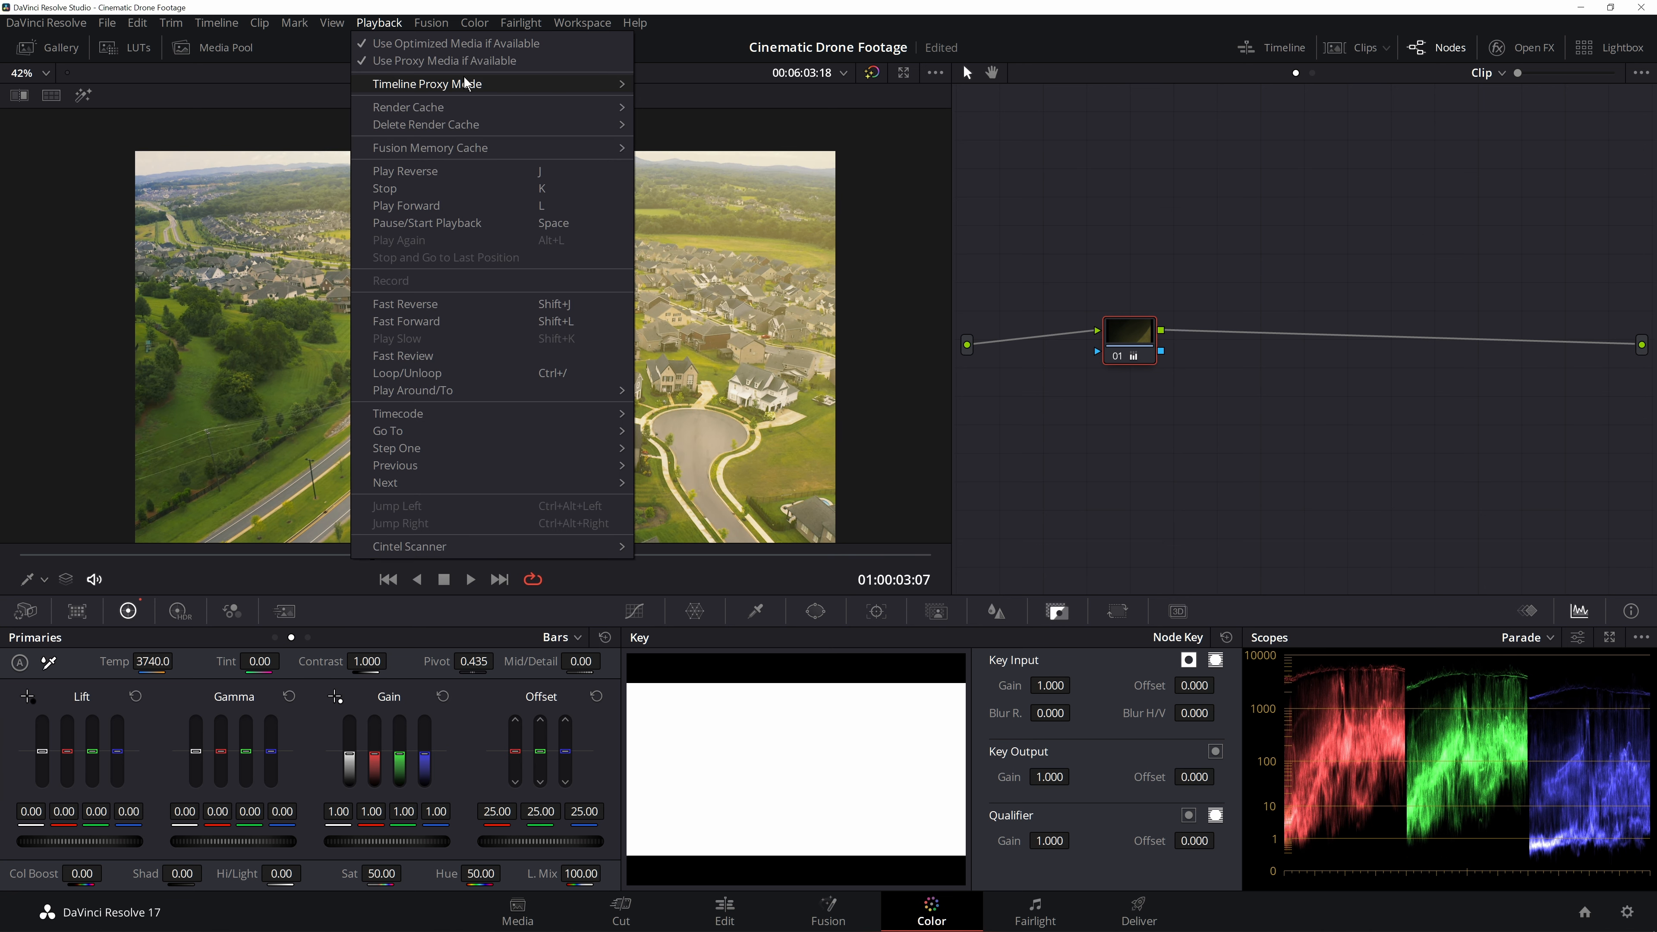
left_click(665, 92)
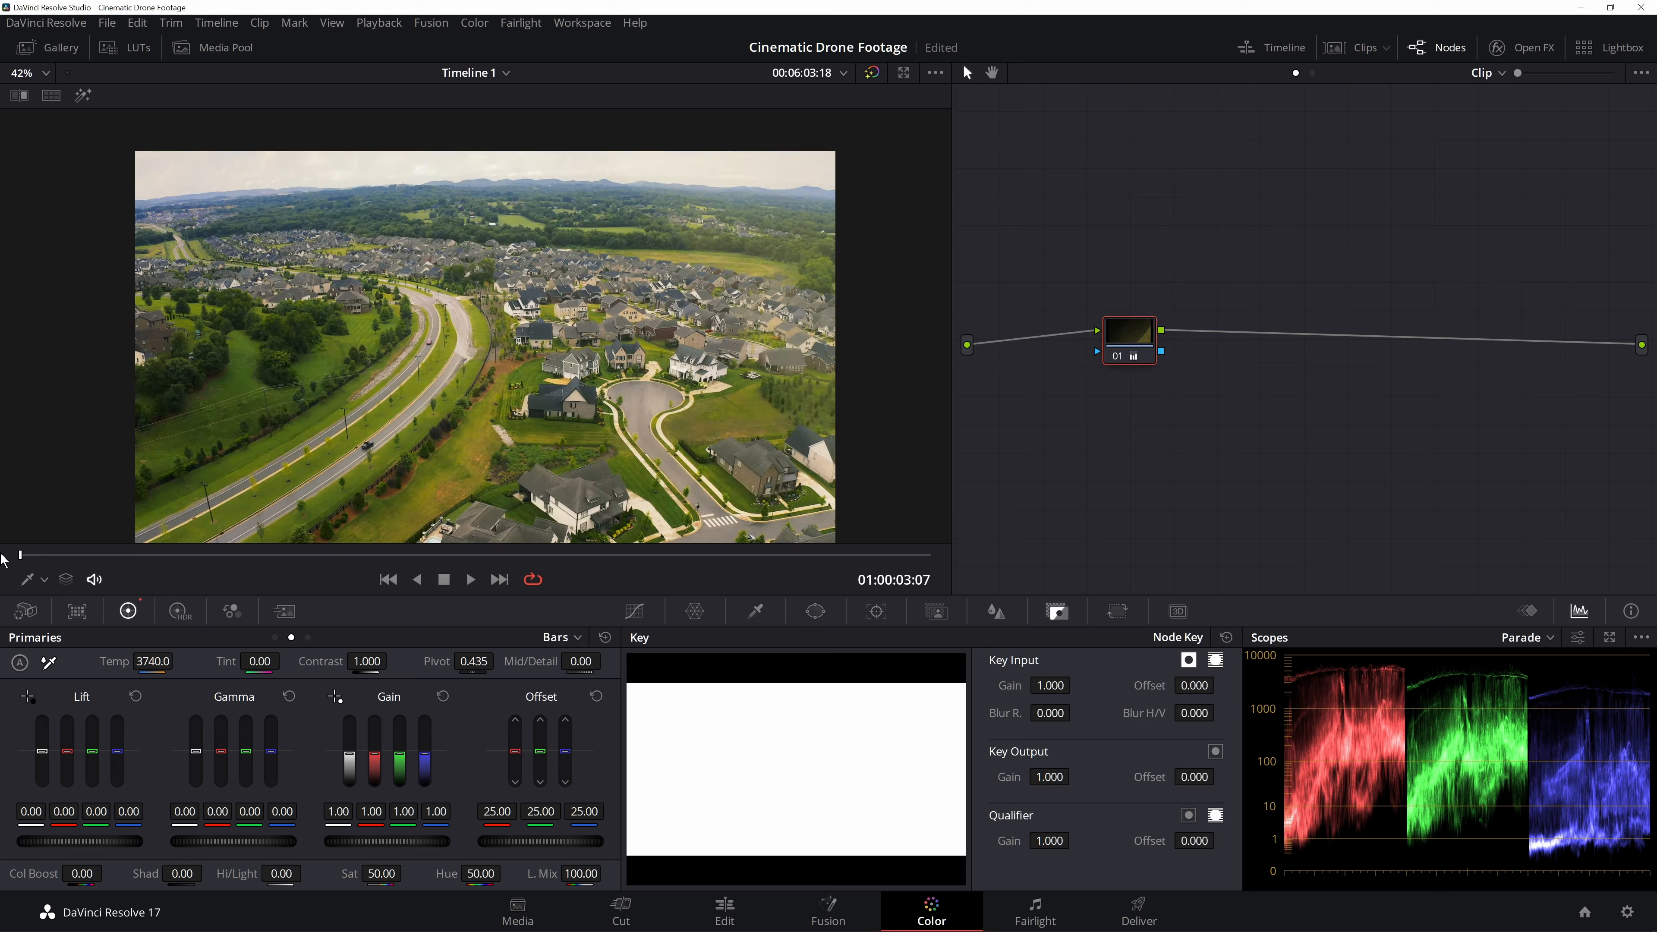
key("space")
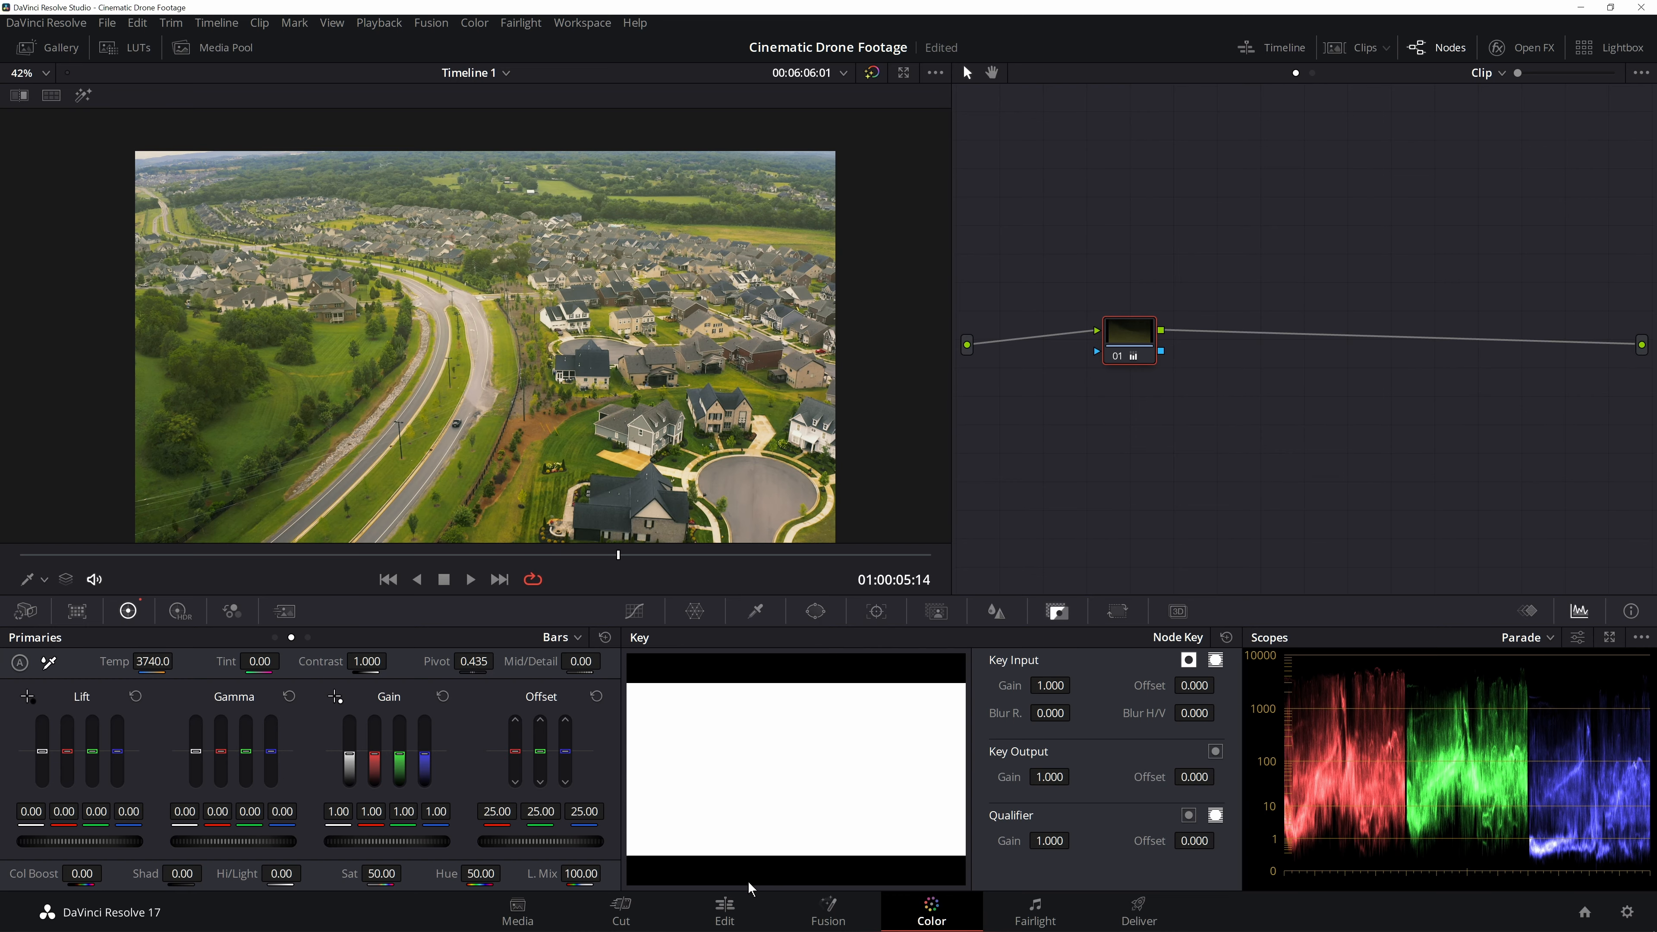
- Set the 247570 overlay clip's Opacity to 25 on the Edit page
left_click(730, 907)
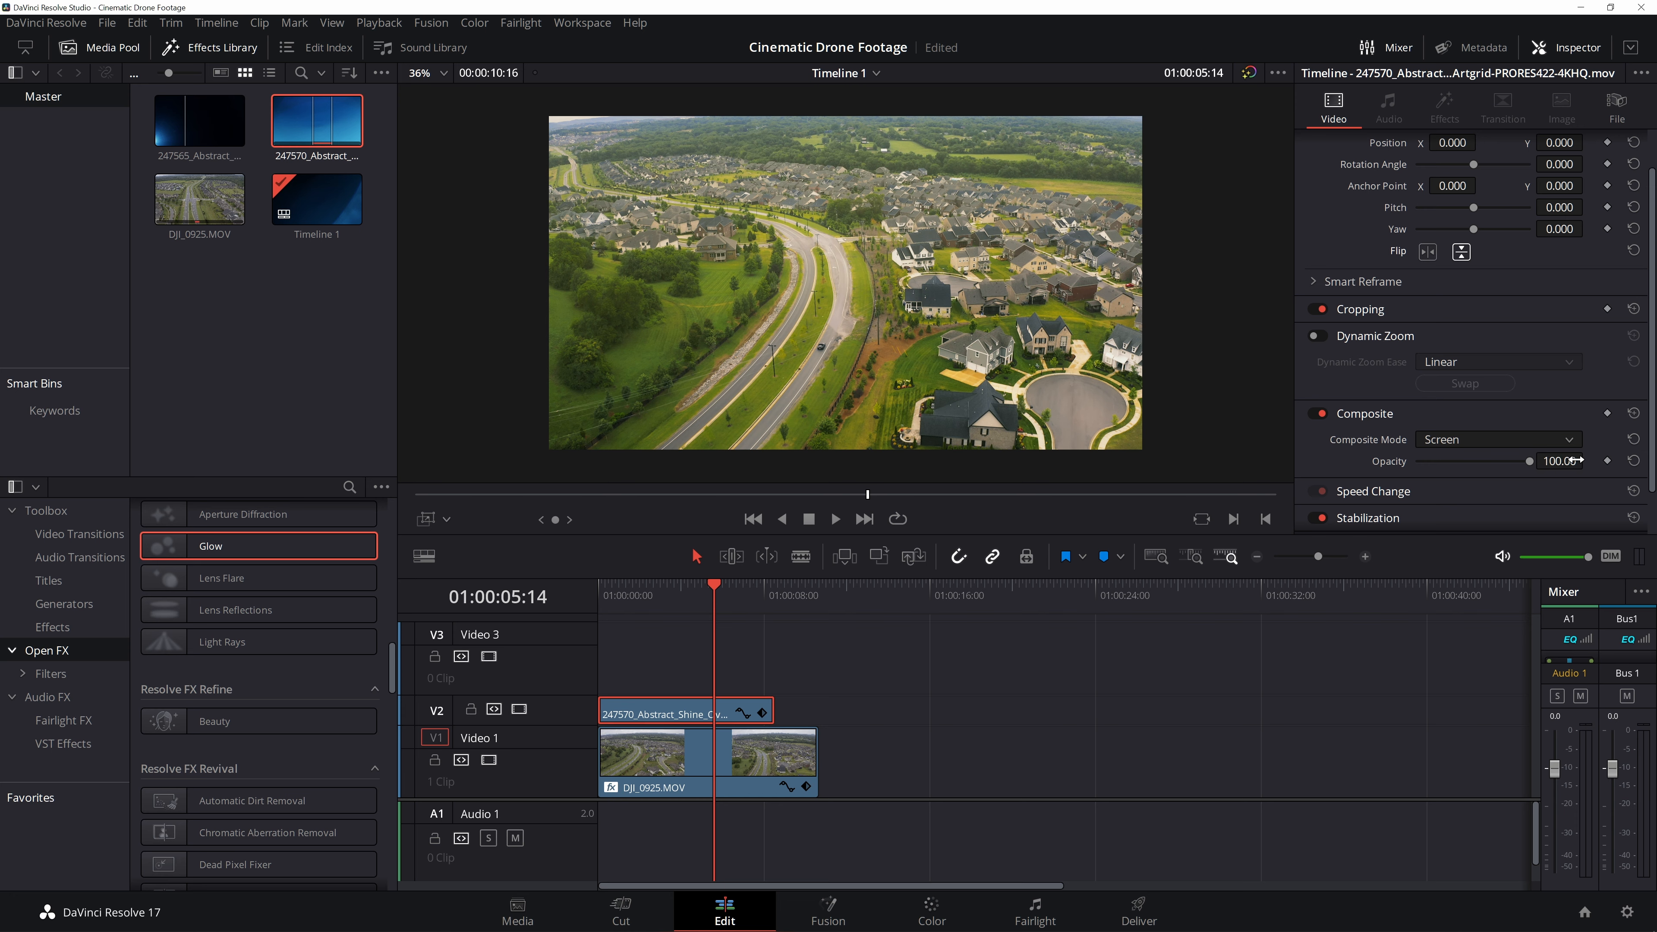
type("25")
key("Return")
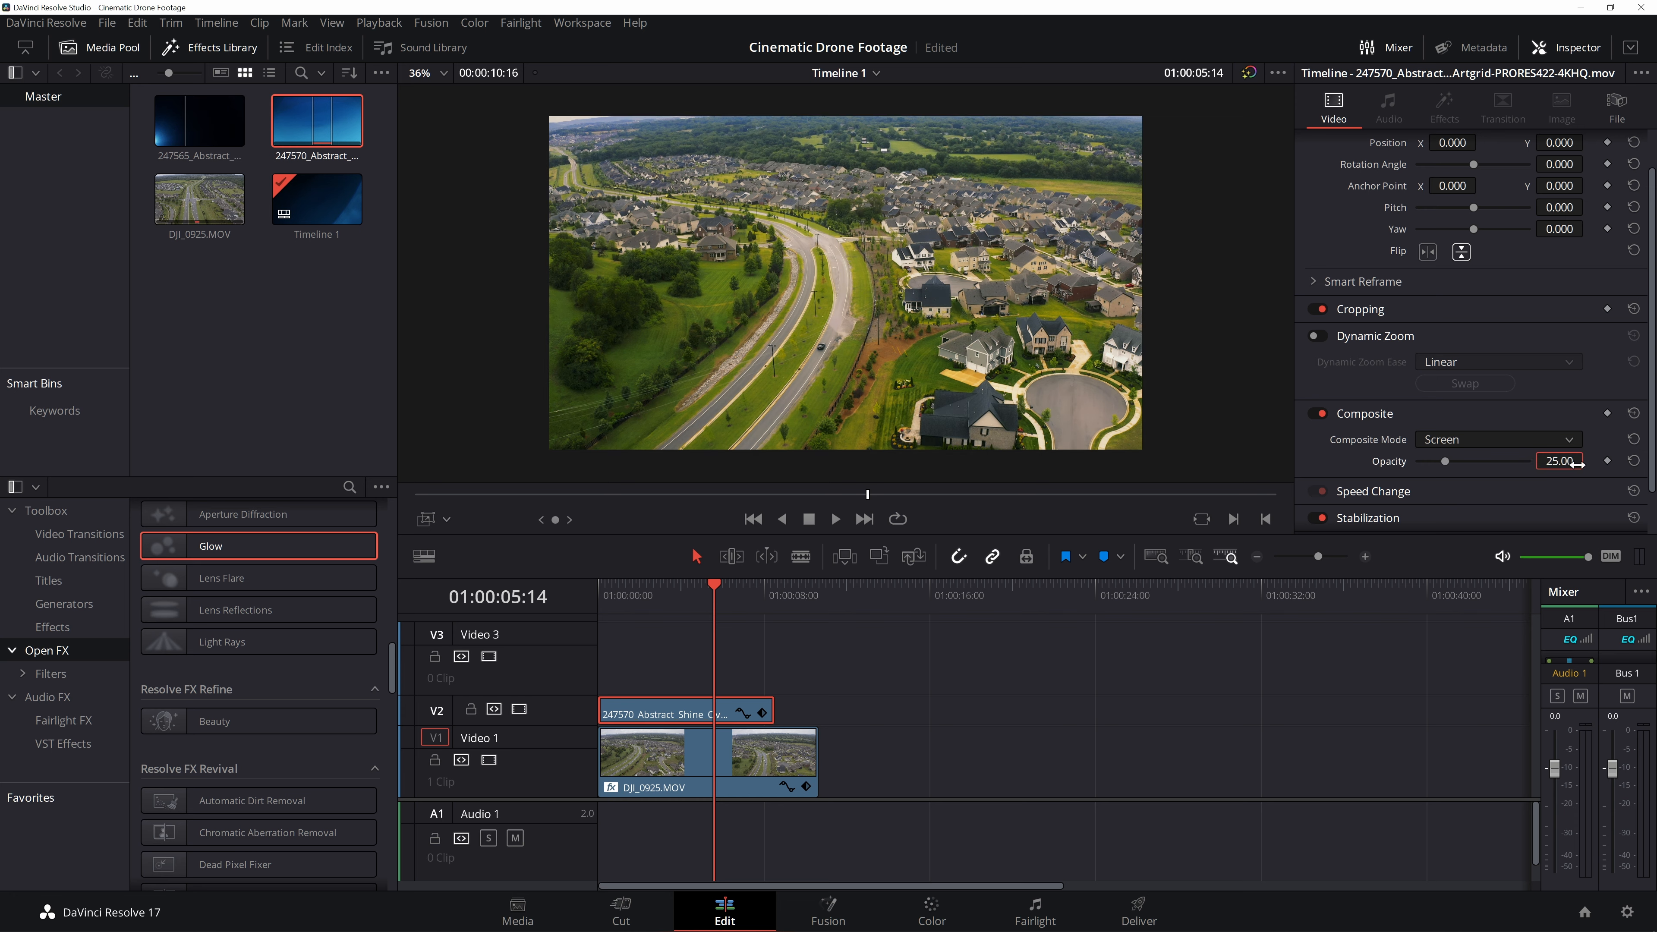
- Play back the blended overlay result in full-screen view
left_click_drag(619, 596, 577, 602)
key("space")
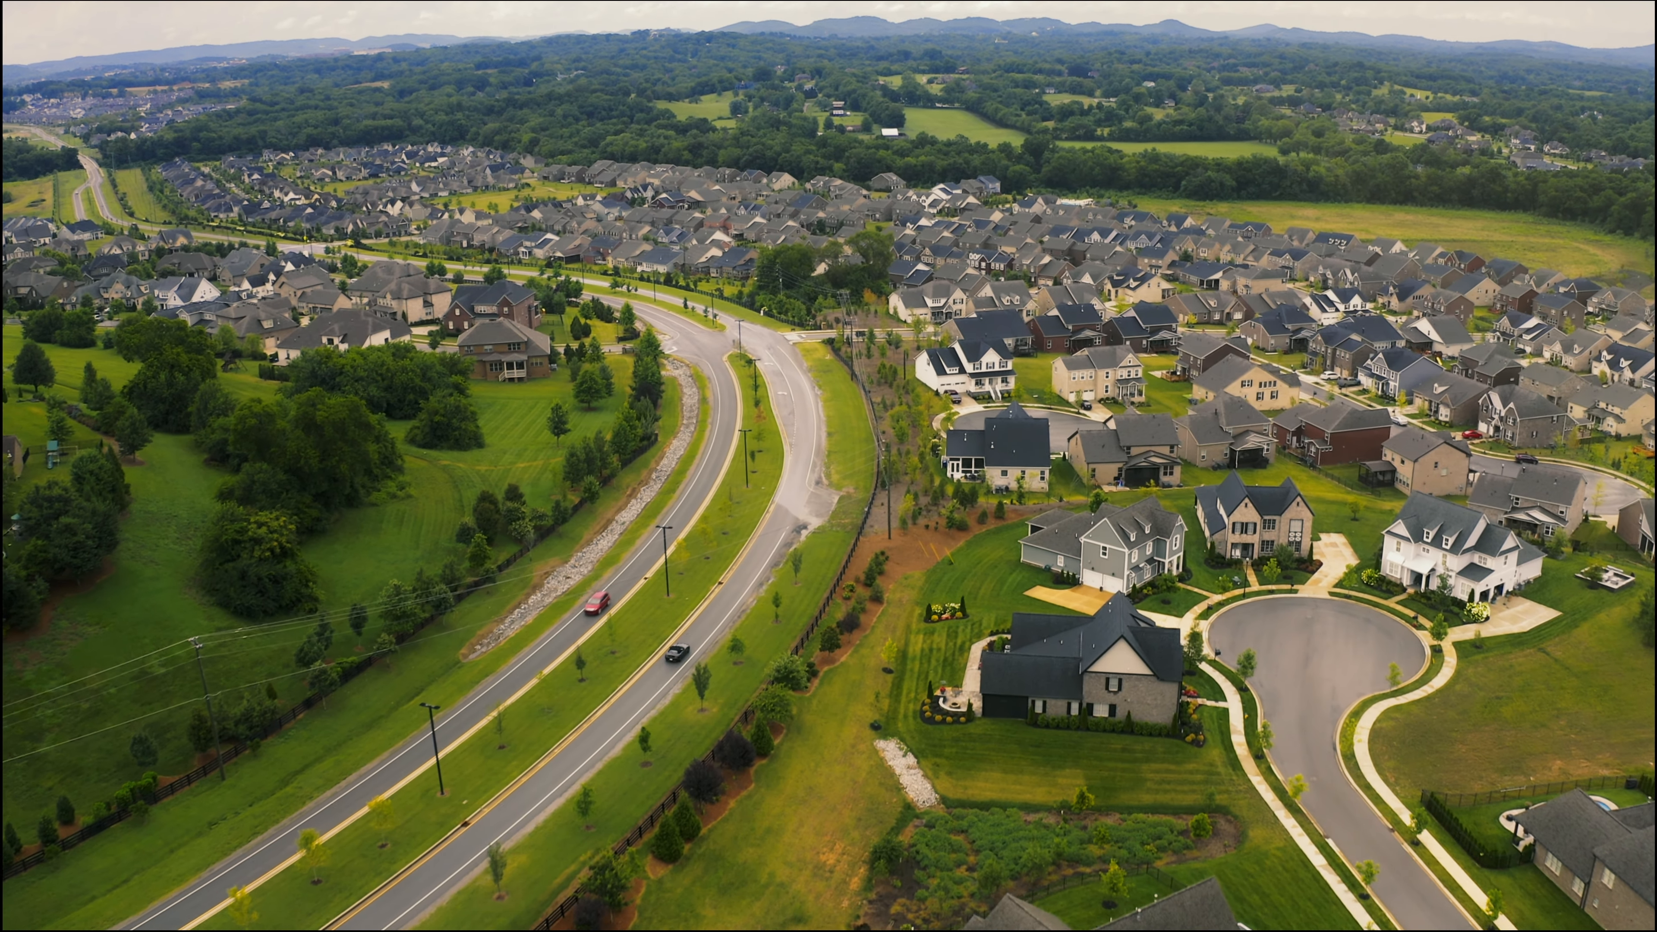
mouse_move(1074, 599)
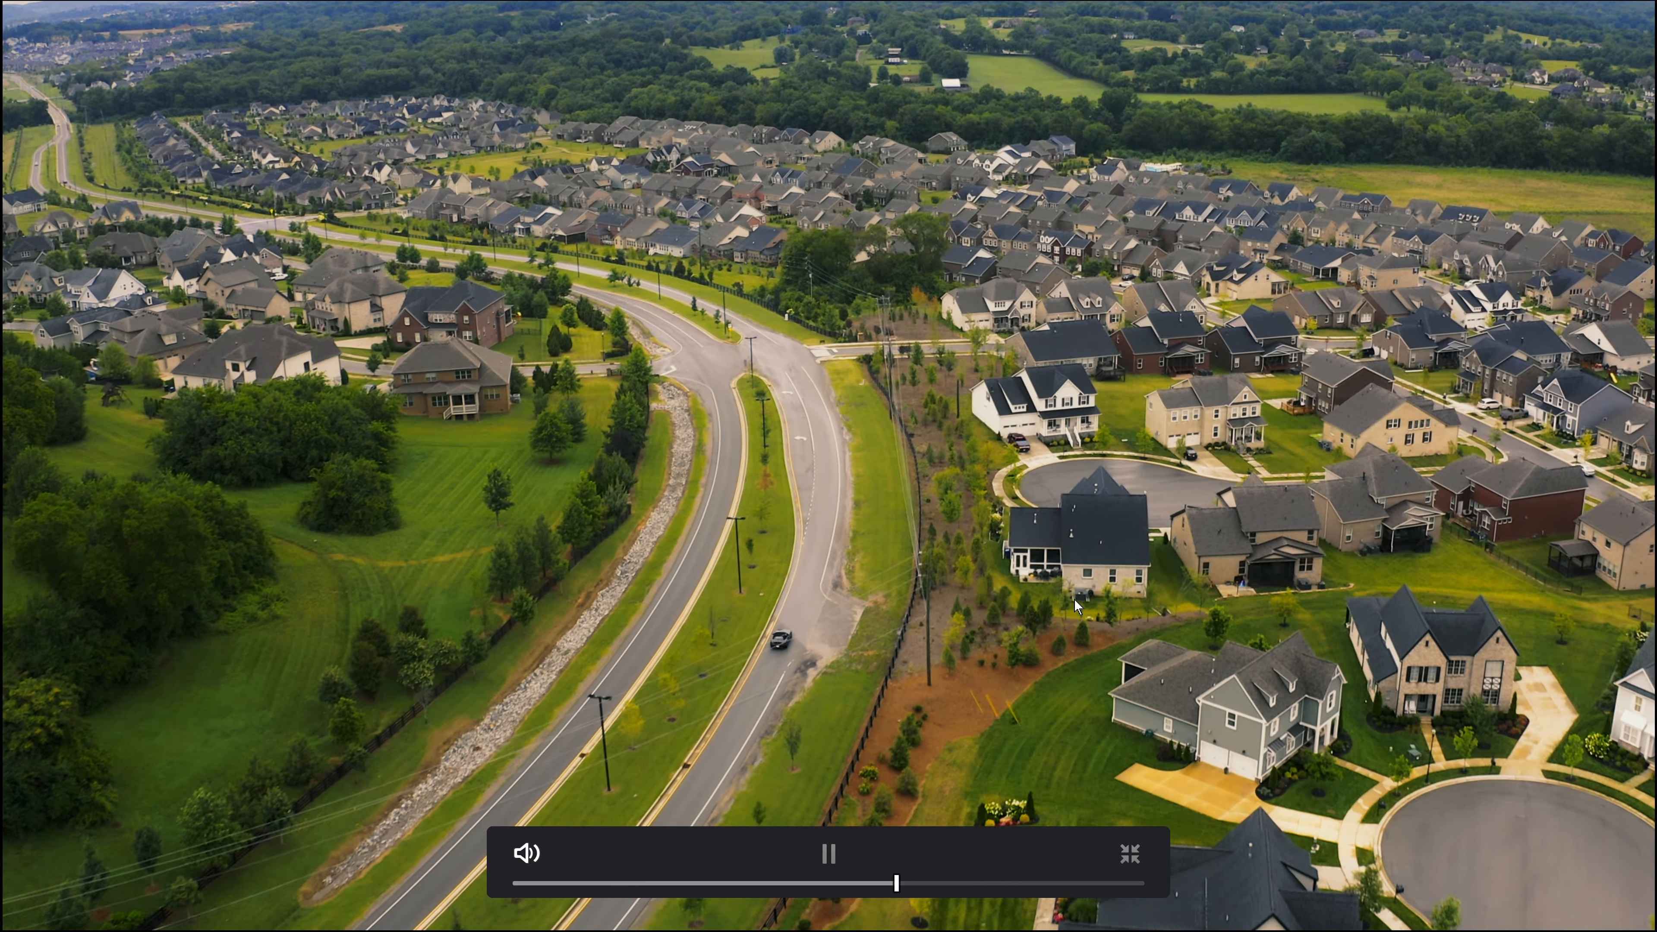
key("Escape")
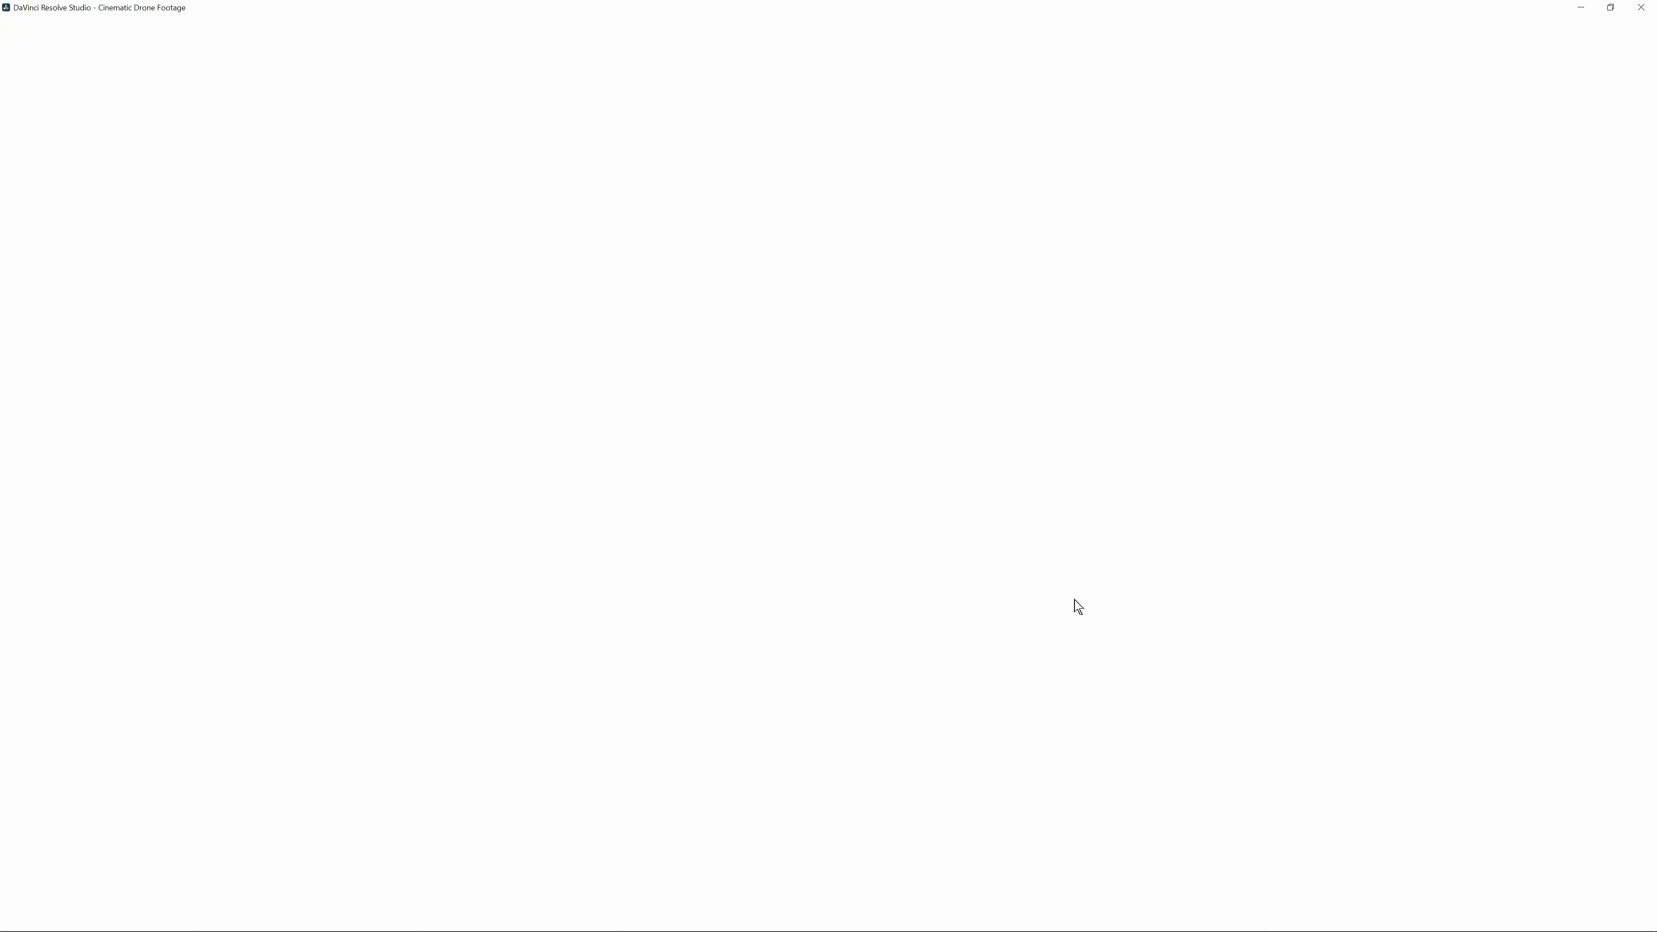
key("space")
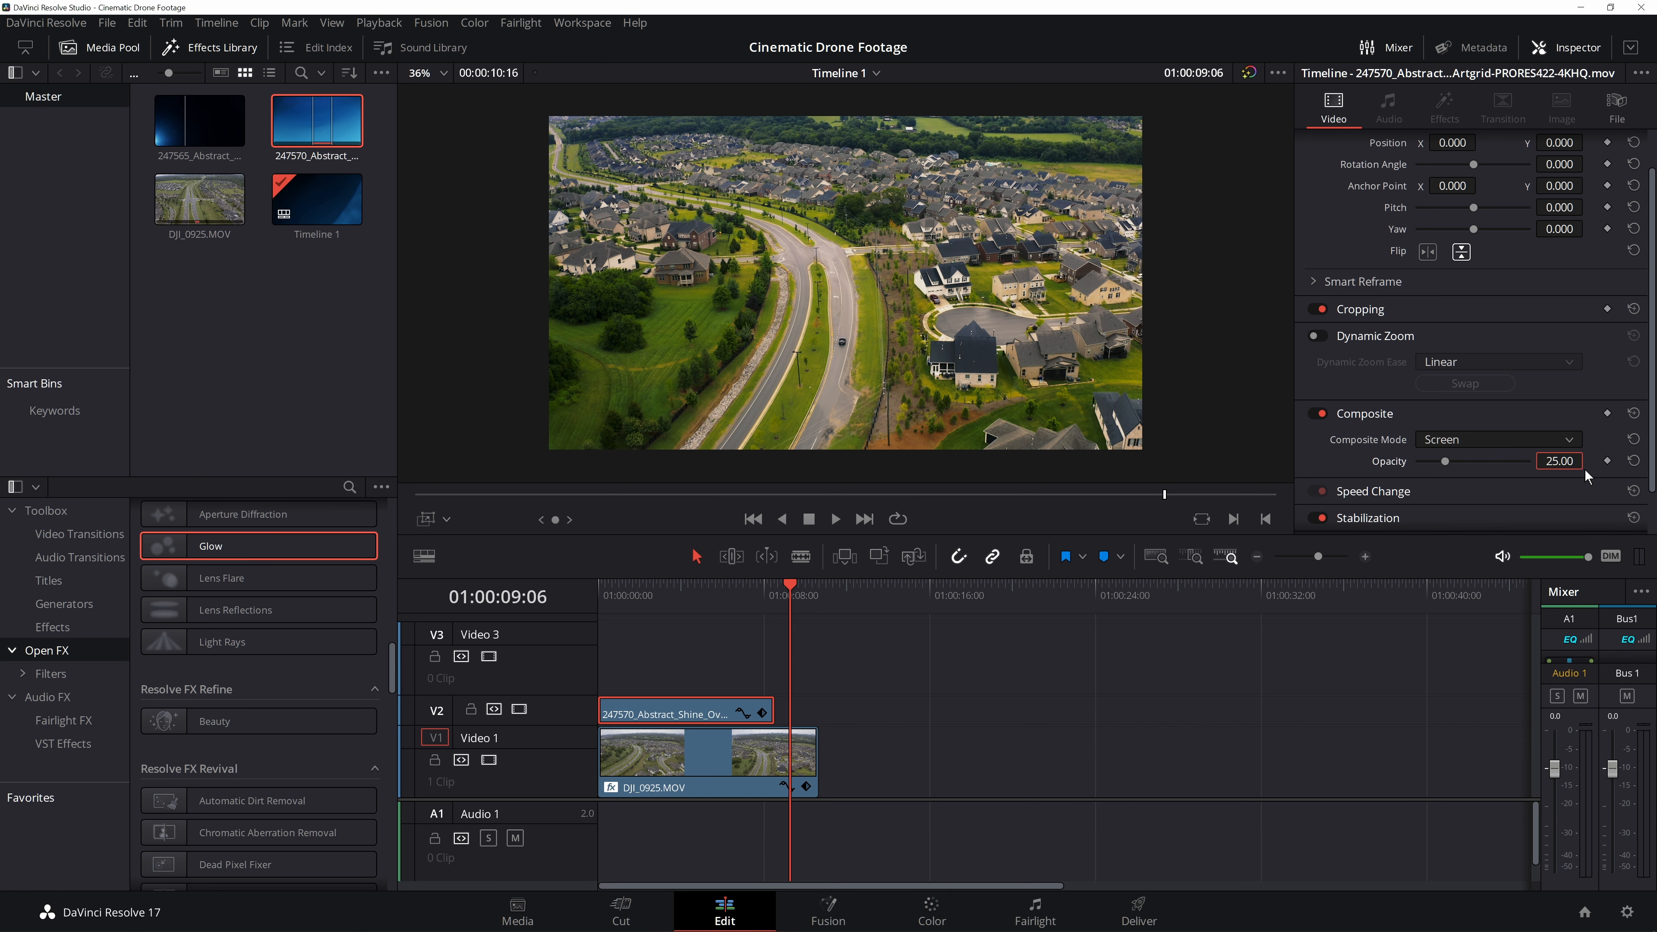
- Preview the 247565 Abstract Shine Overlay clip and place it on Video 3 above the other clips
left_click(198, 128)
mouse_move(468, 494)
left_mouse_down()
mouse_move(679, 497)
mouse_move(438, 496)
left_mouse_up()
key("space")
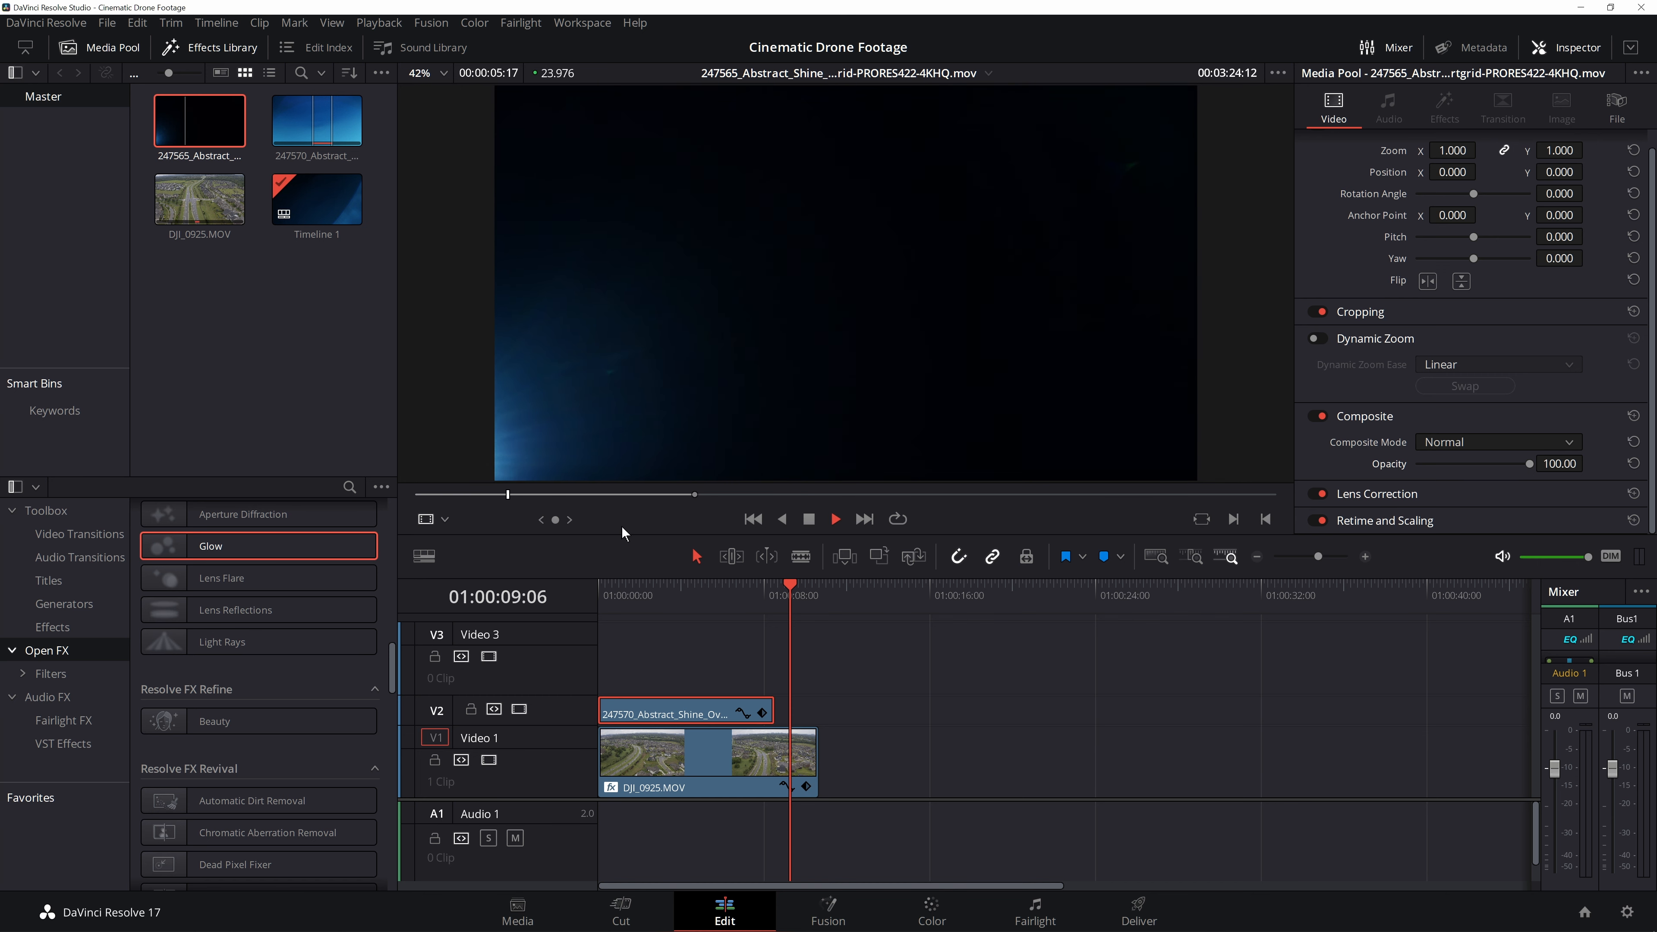
key("space")
left_click_drag(199, 121, 628, 668)
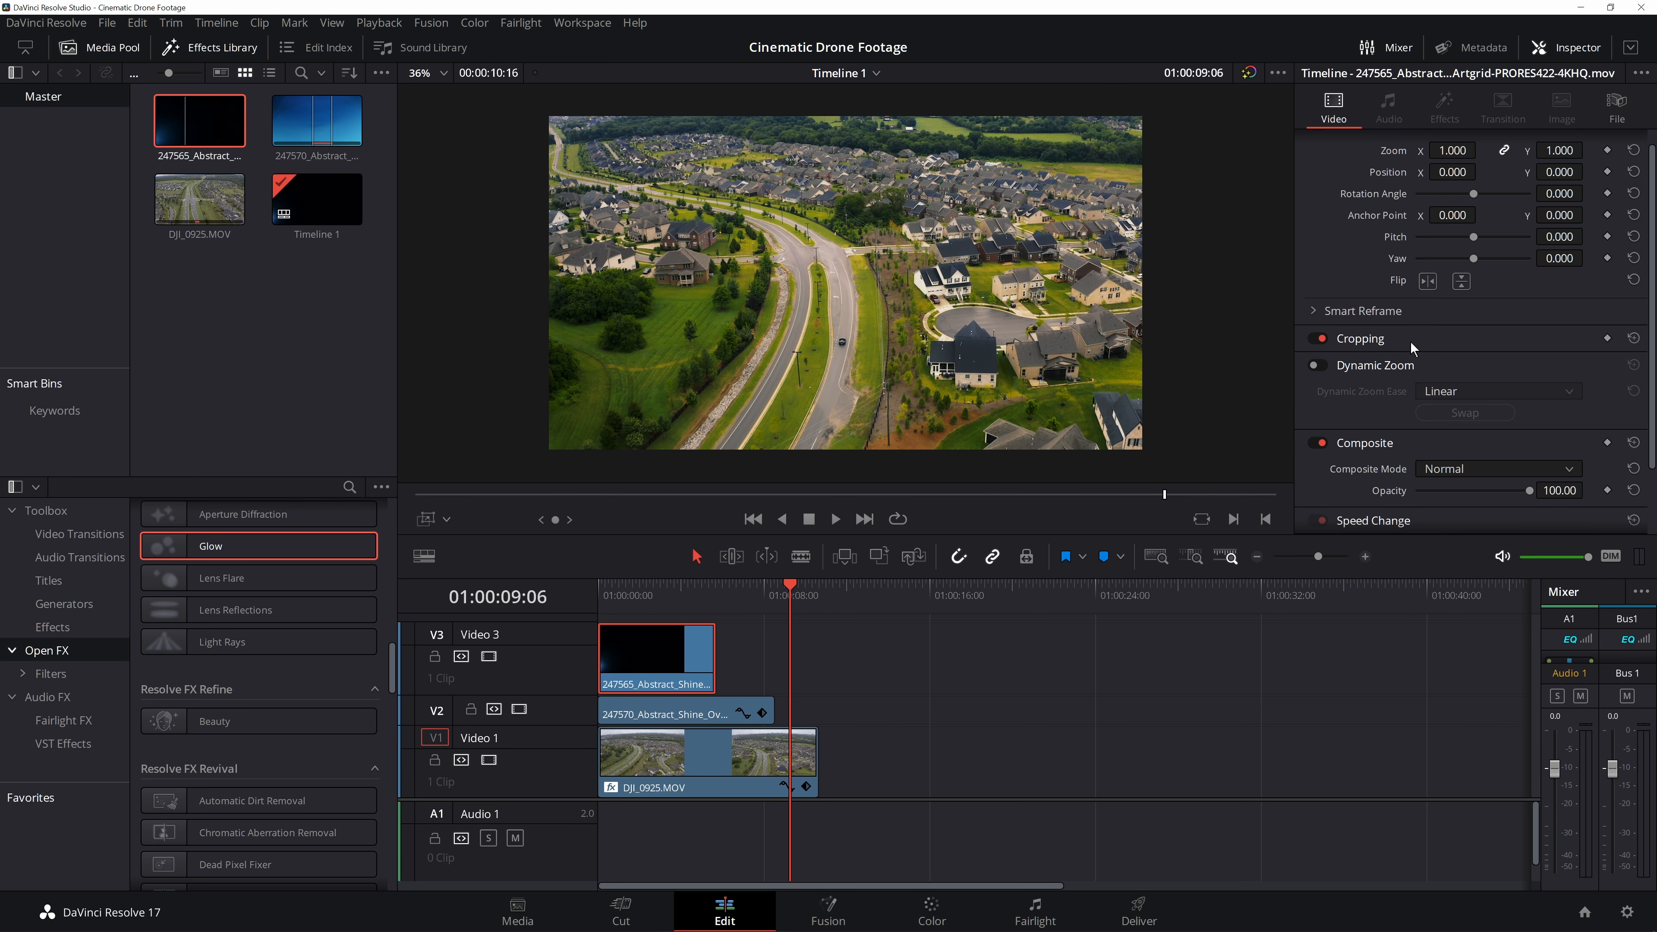
- Set the 247565 clip's Composite Mode to Screen and play the result from the start
left_click(1473, 468)
scroll(1495, 555, "down", 5)
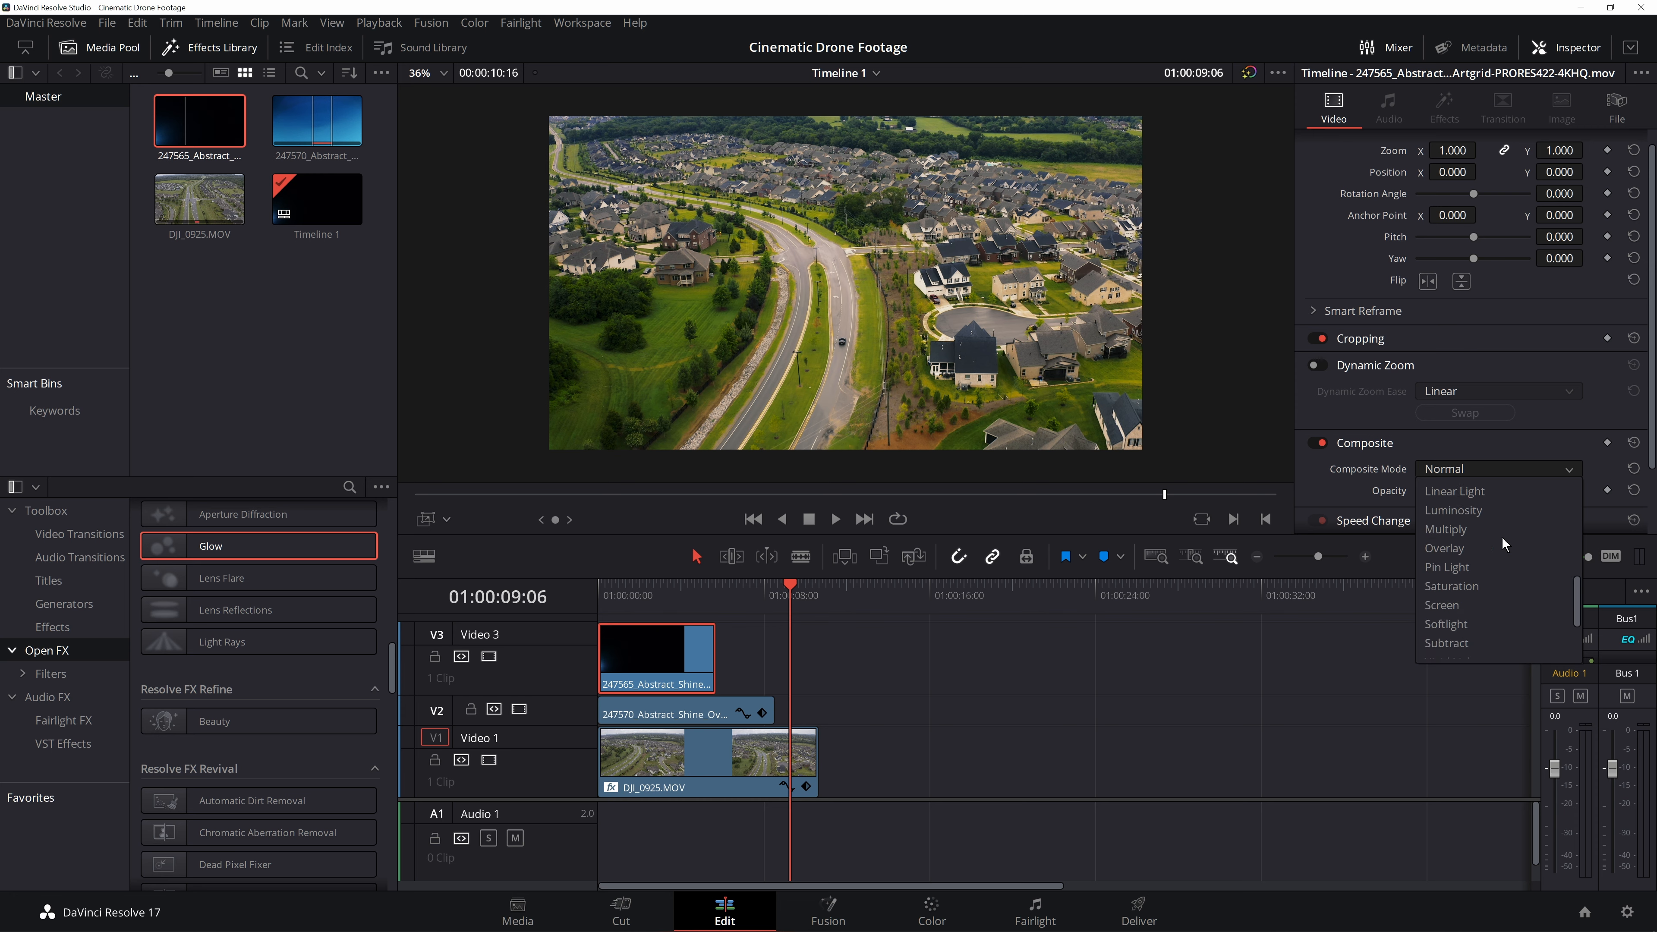
left_click(1442, 605)
key("Home")
key("space")
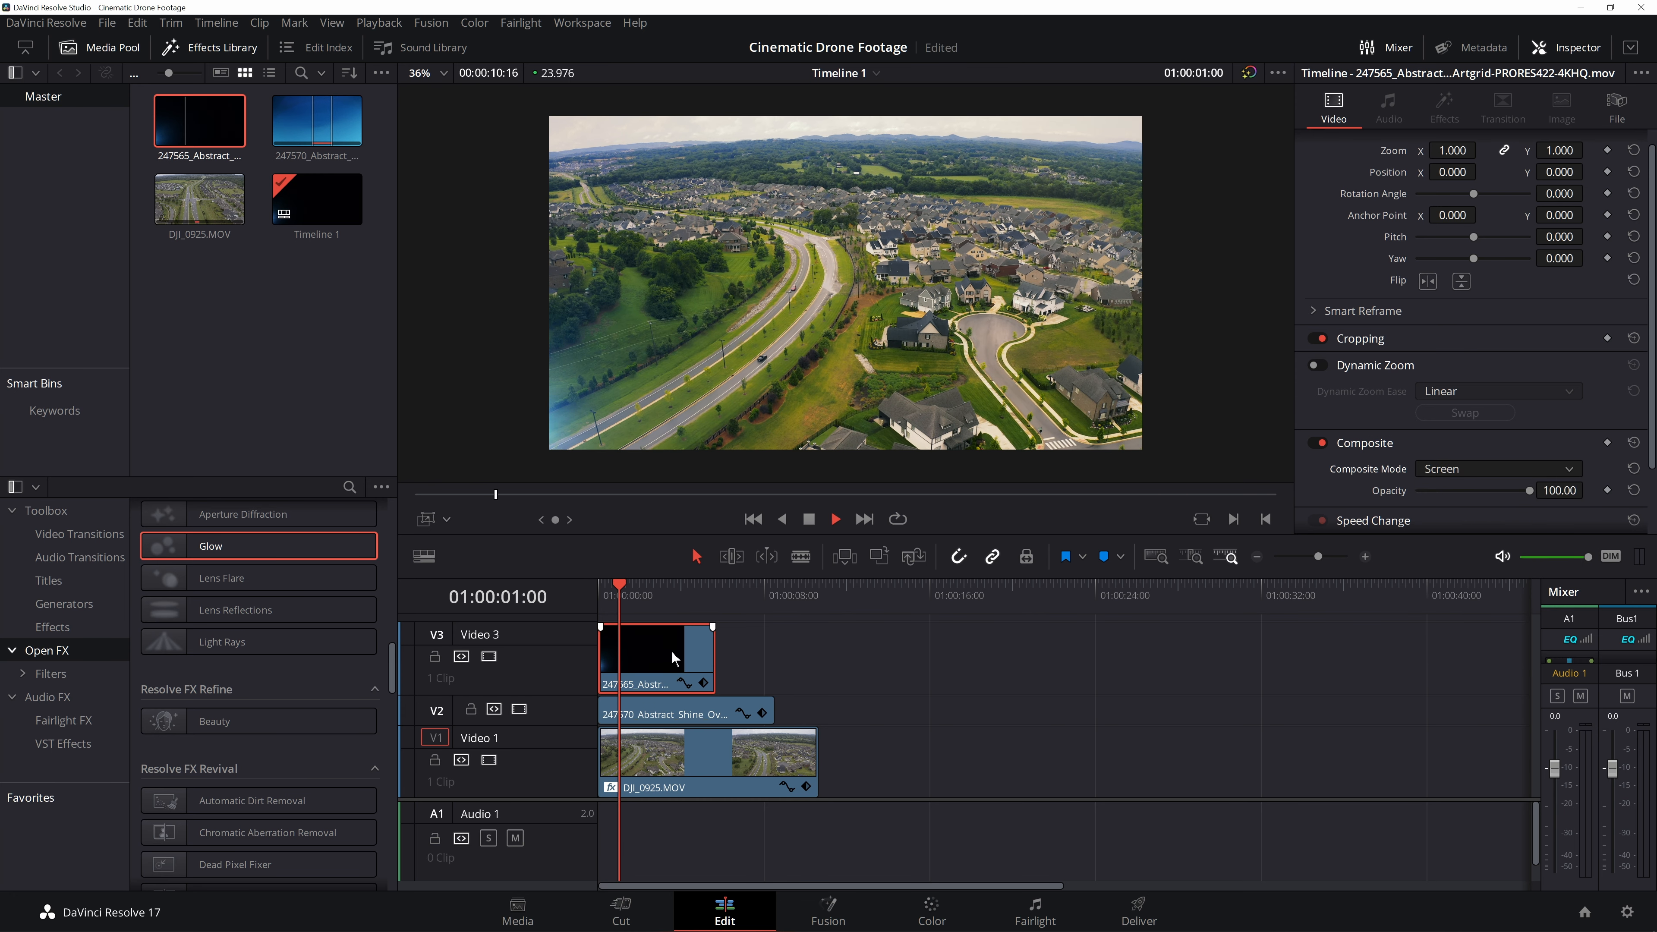
key("space")
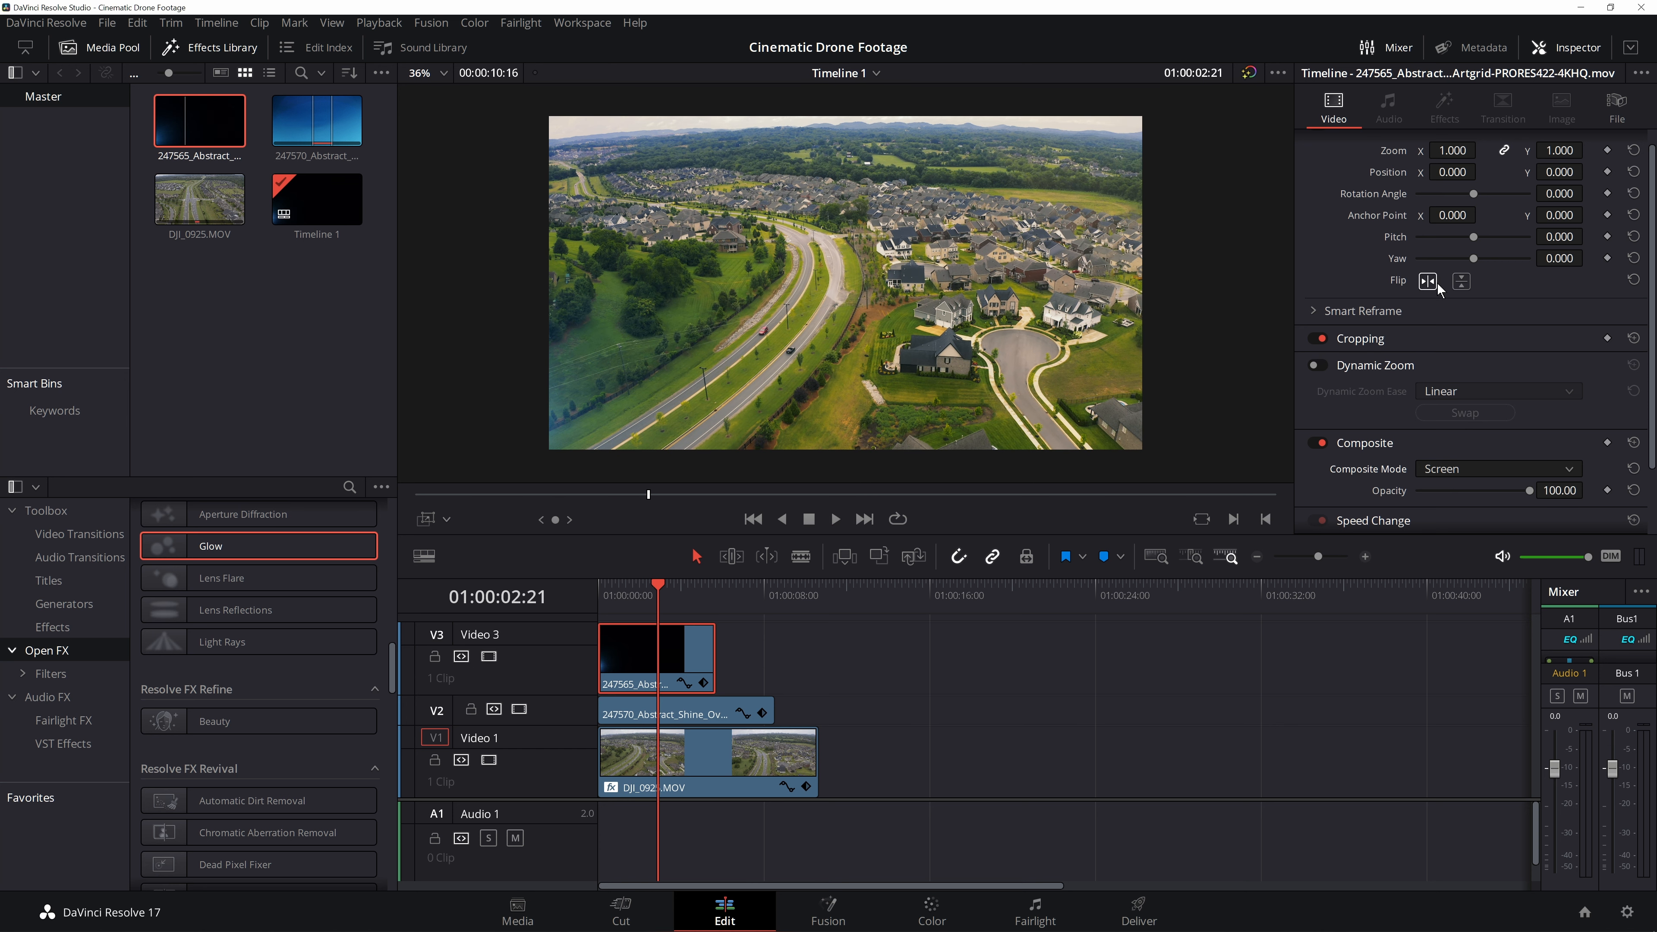
- Flip the 247565 clip vertically and disable the Video 1 track to see the overlay alone
left_click(1459, 282)
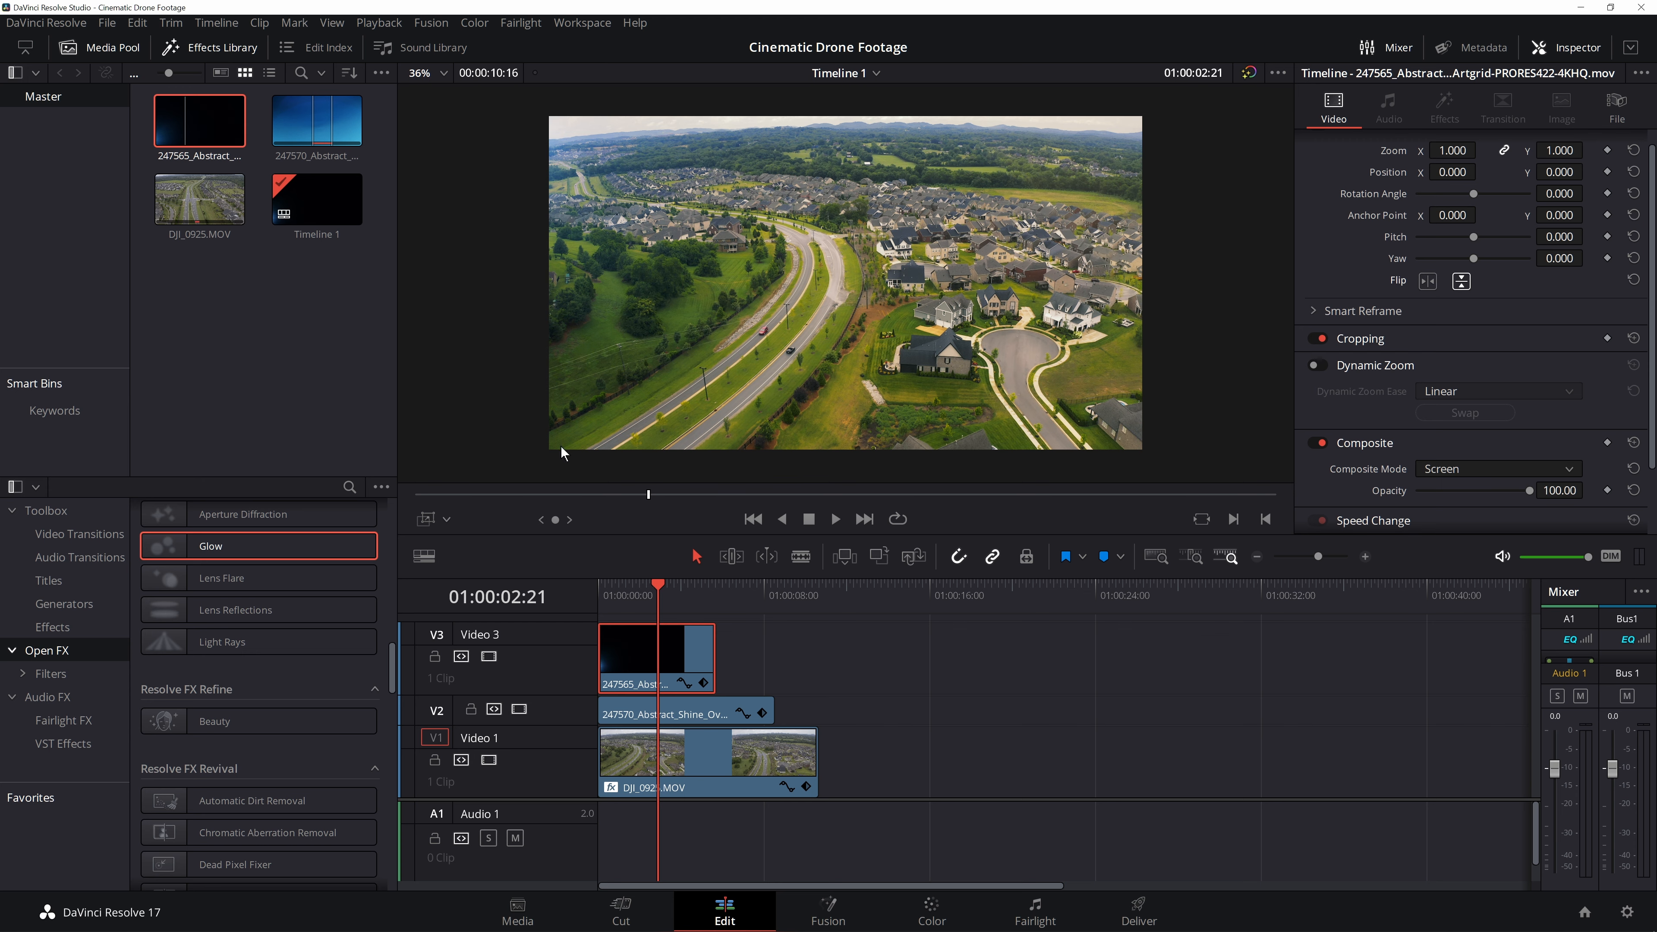
left_click(489, 760)
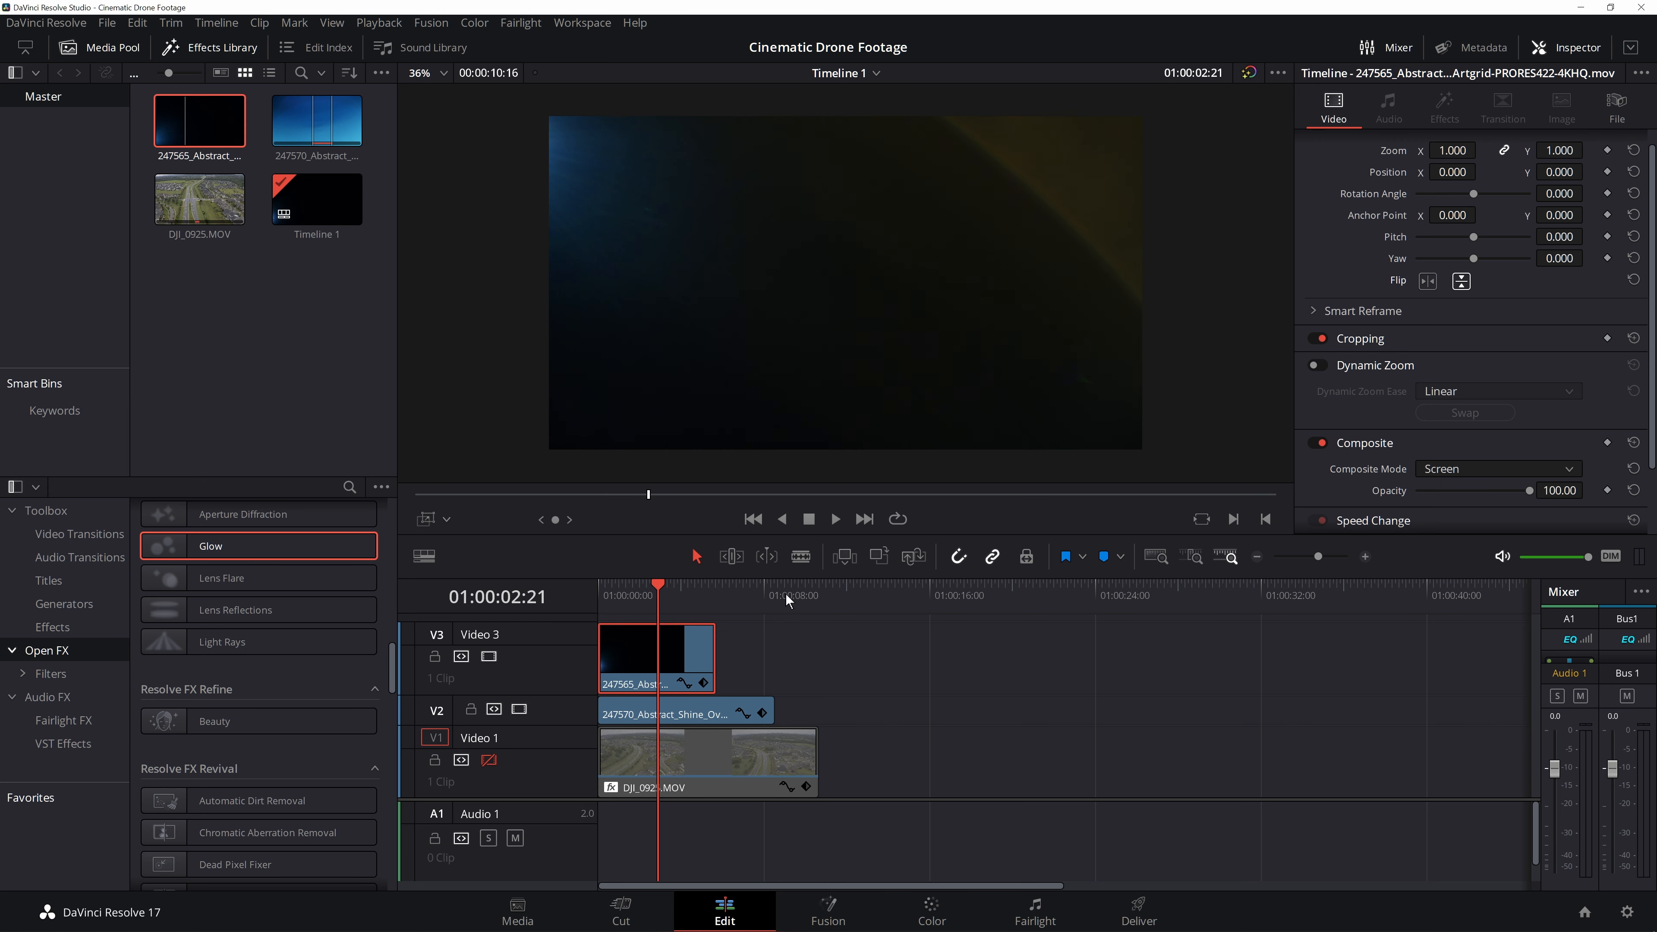
- Zoom the 247565 clip to 1.13 at position X 196, Y 130, re-enable Video 1 and play back
left_click_drag(1559, 150, 1588, 149)
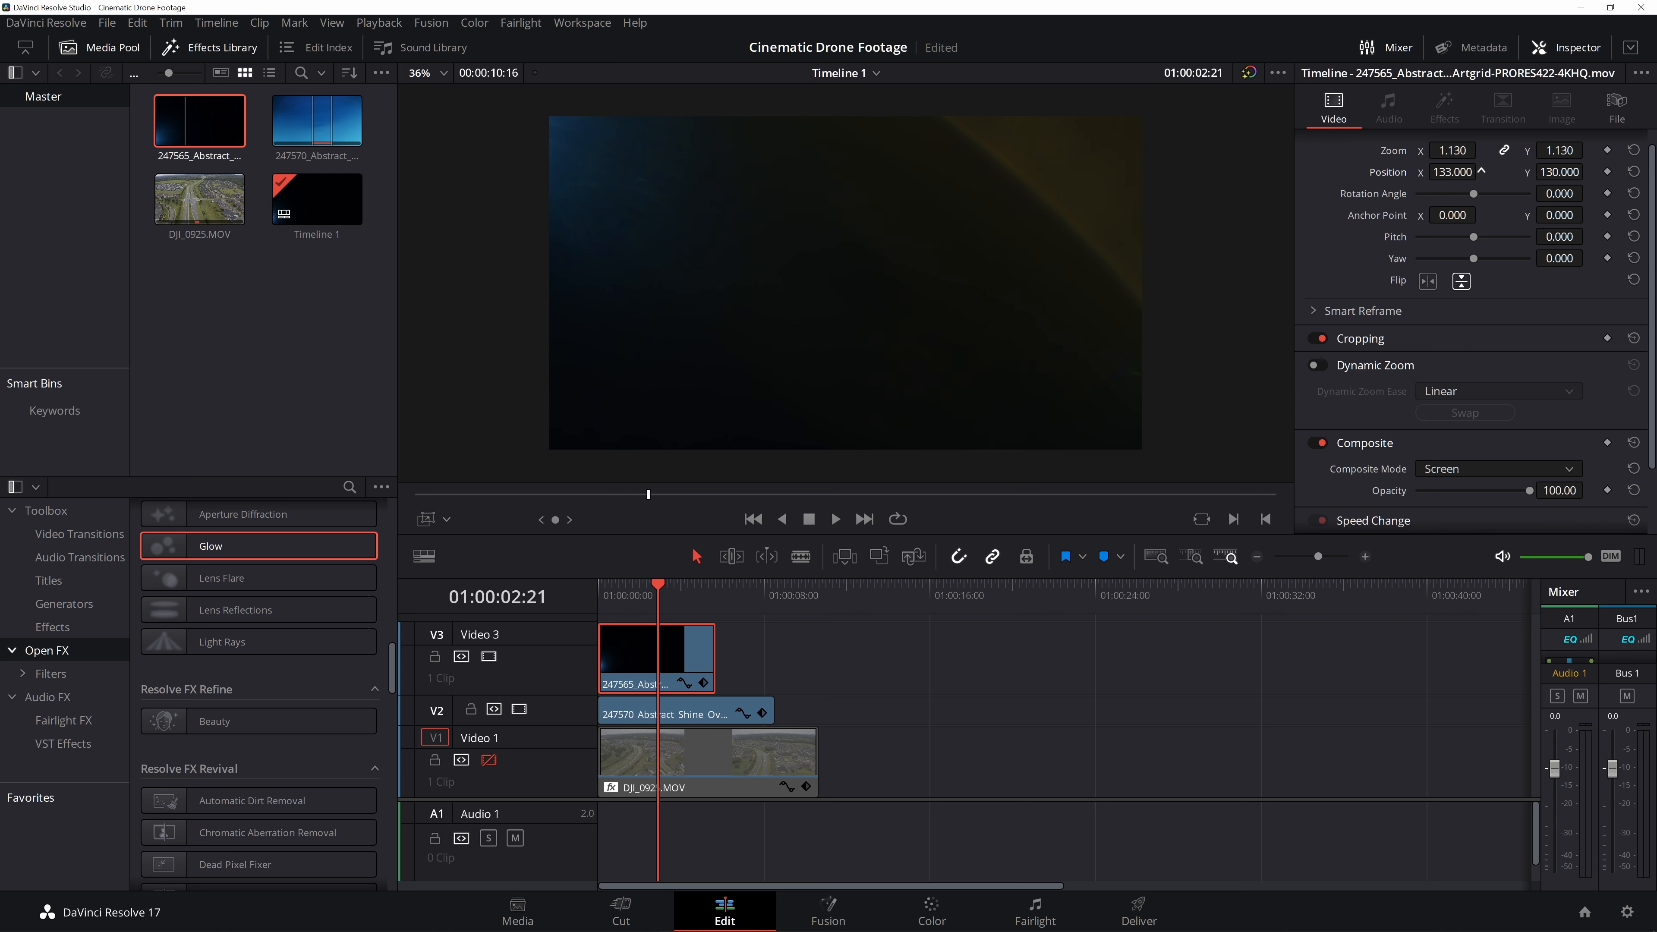
left_click_drag(1480, 171, 1491, 170)
left_click(489, 760)
key("Home")
key("space")
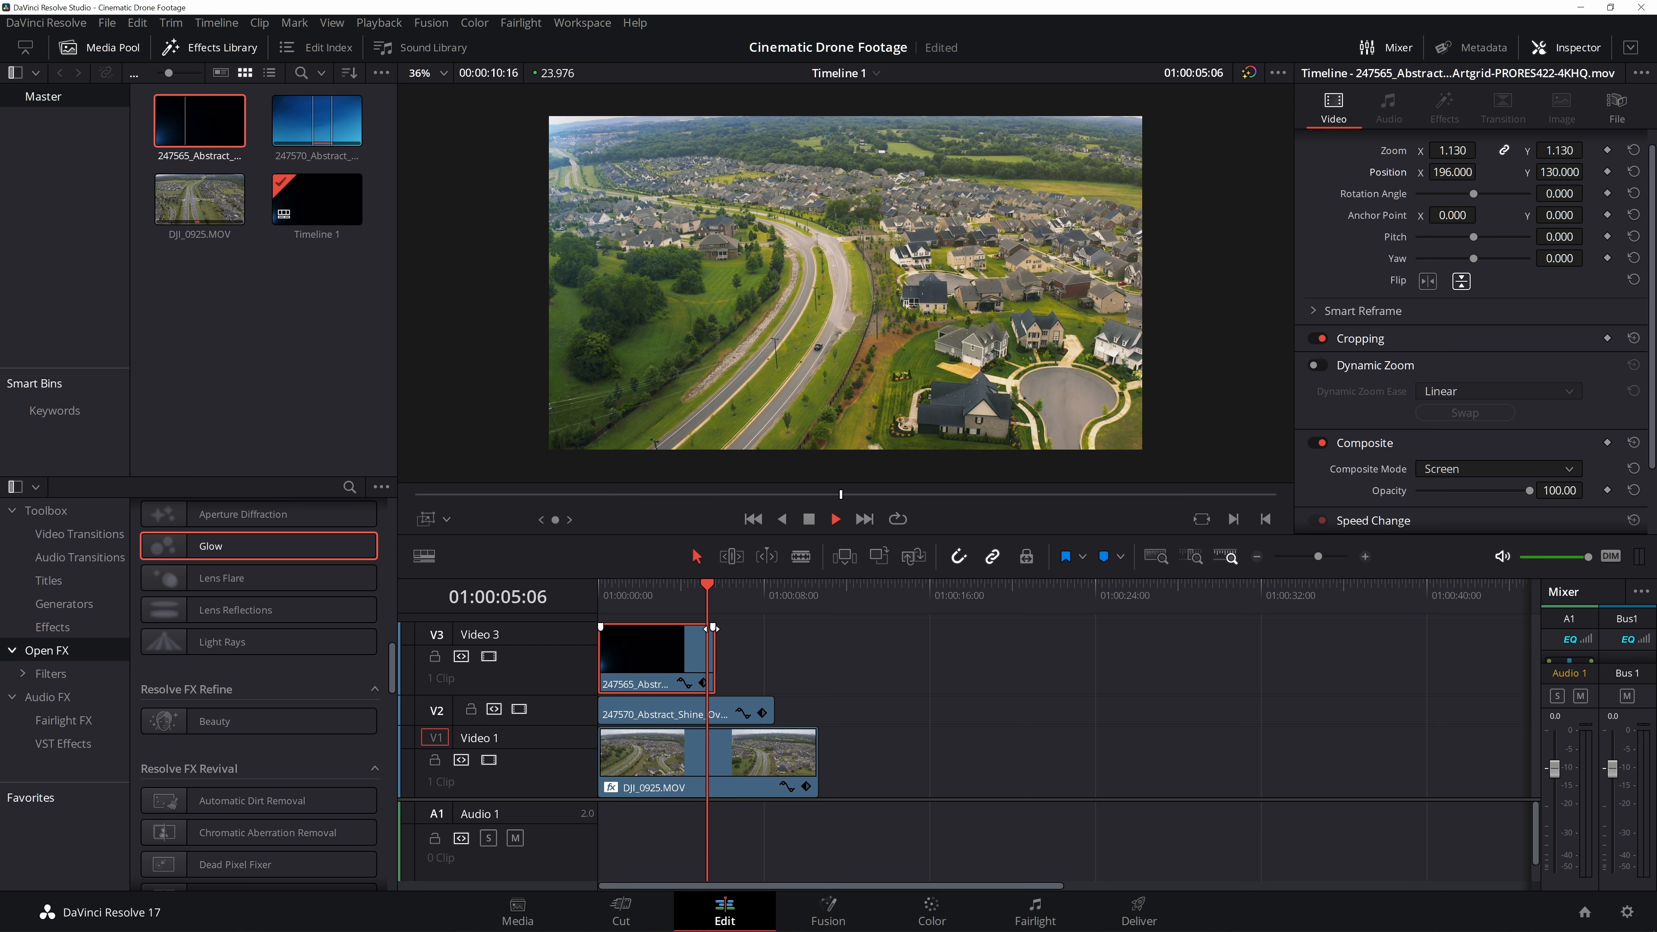
- Add a fade-out to the end of the 247565 overlay clip and play it from the start
mouse_move(714, 651)
left_mouse_down()
mouse_move(594, 650)
mouse_move(715, 640)
left_mouse_up()
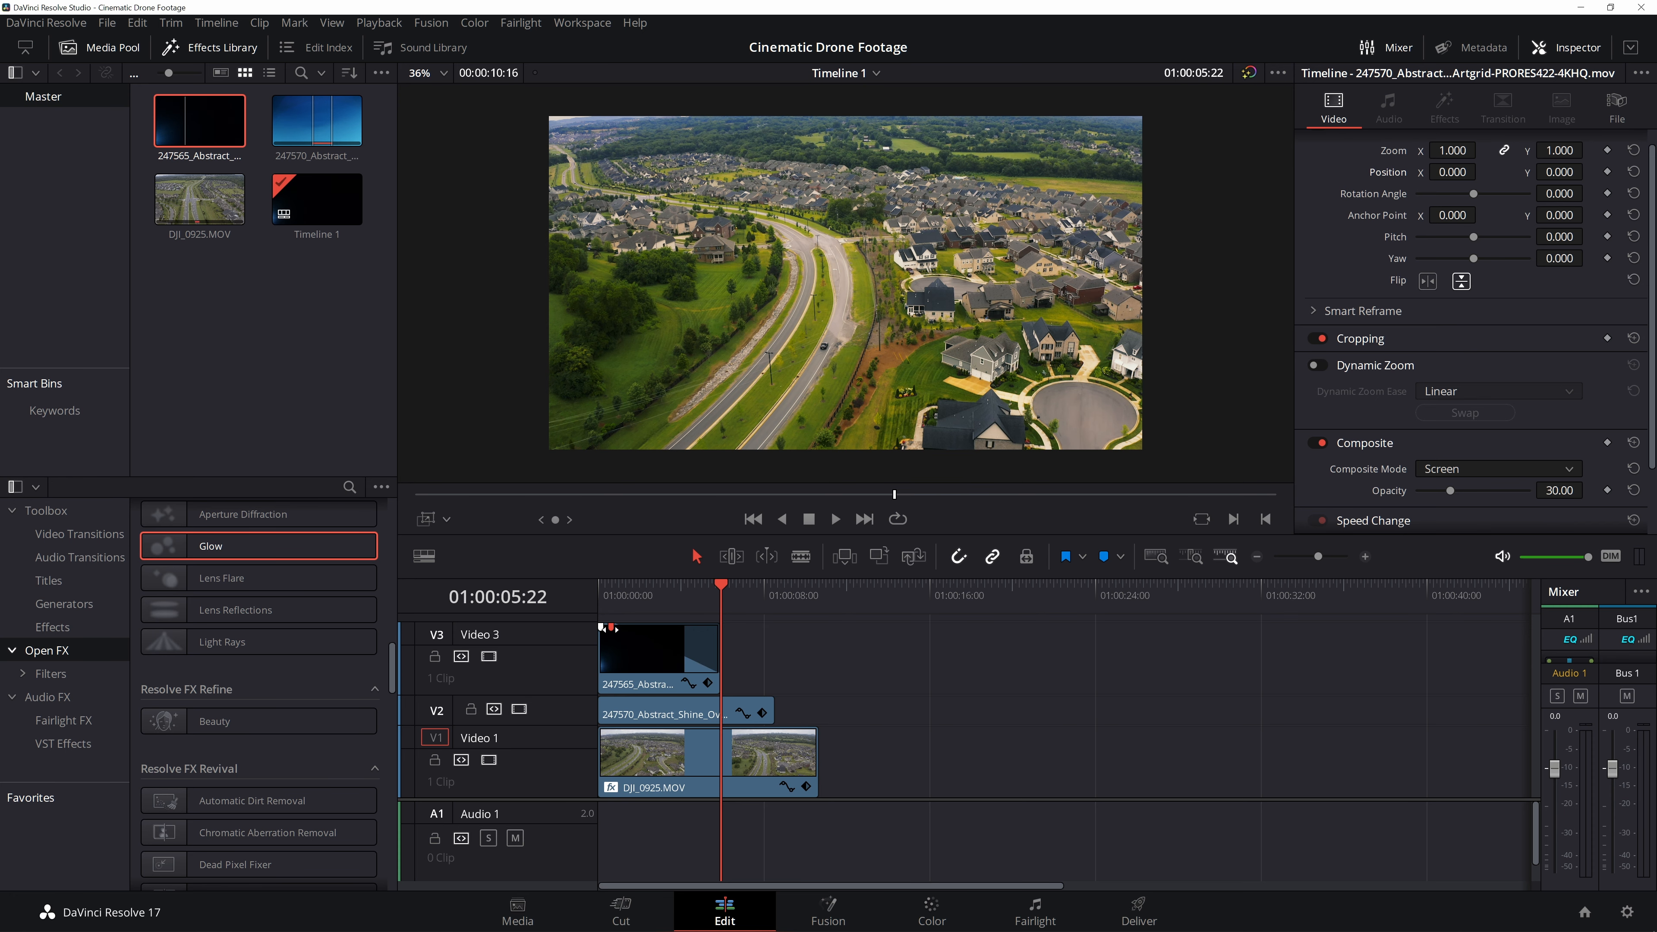
key("Home")
key("space")
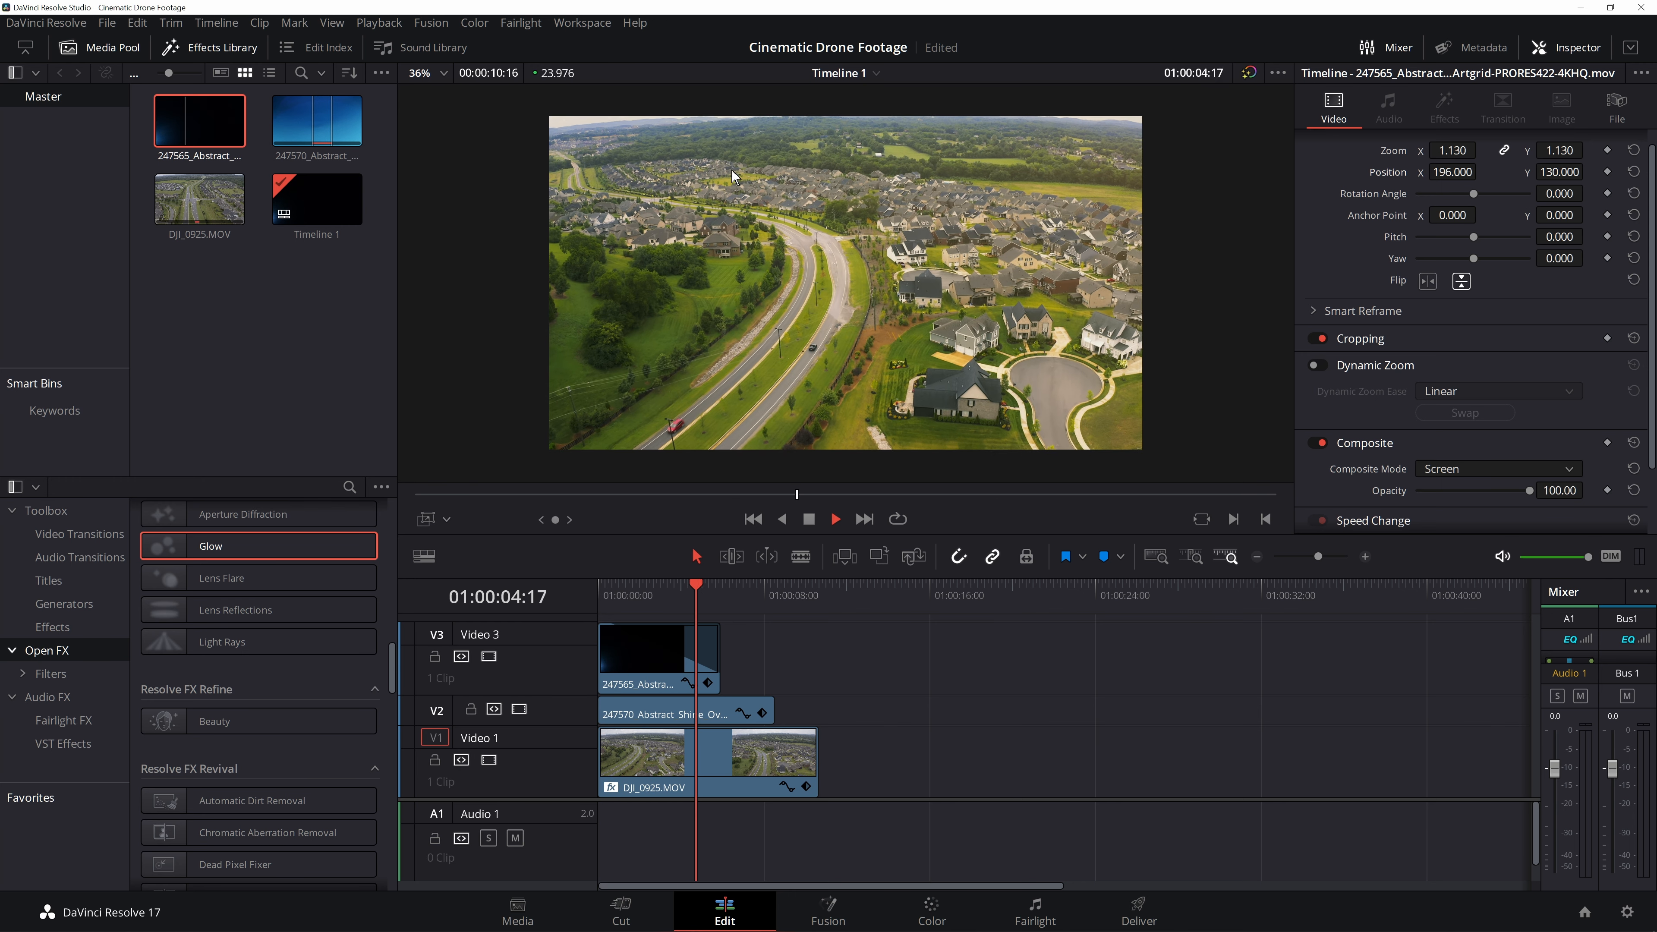
- Warm the 247565 overlay clip on the Color page by setting its Temp to 4000, then play it back
left_click_drag(675, 595, 595, 636)
left_click(646, 666)
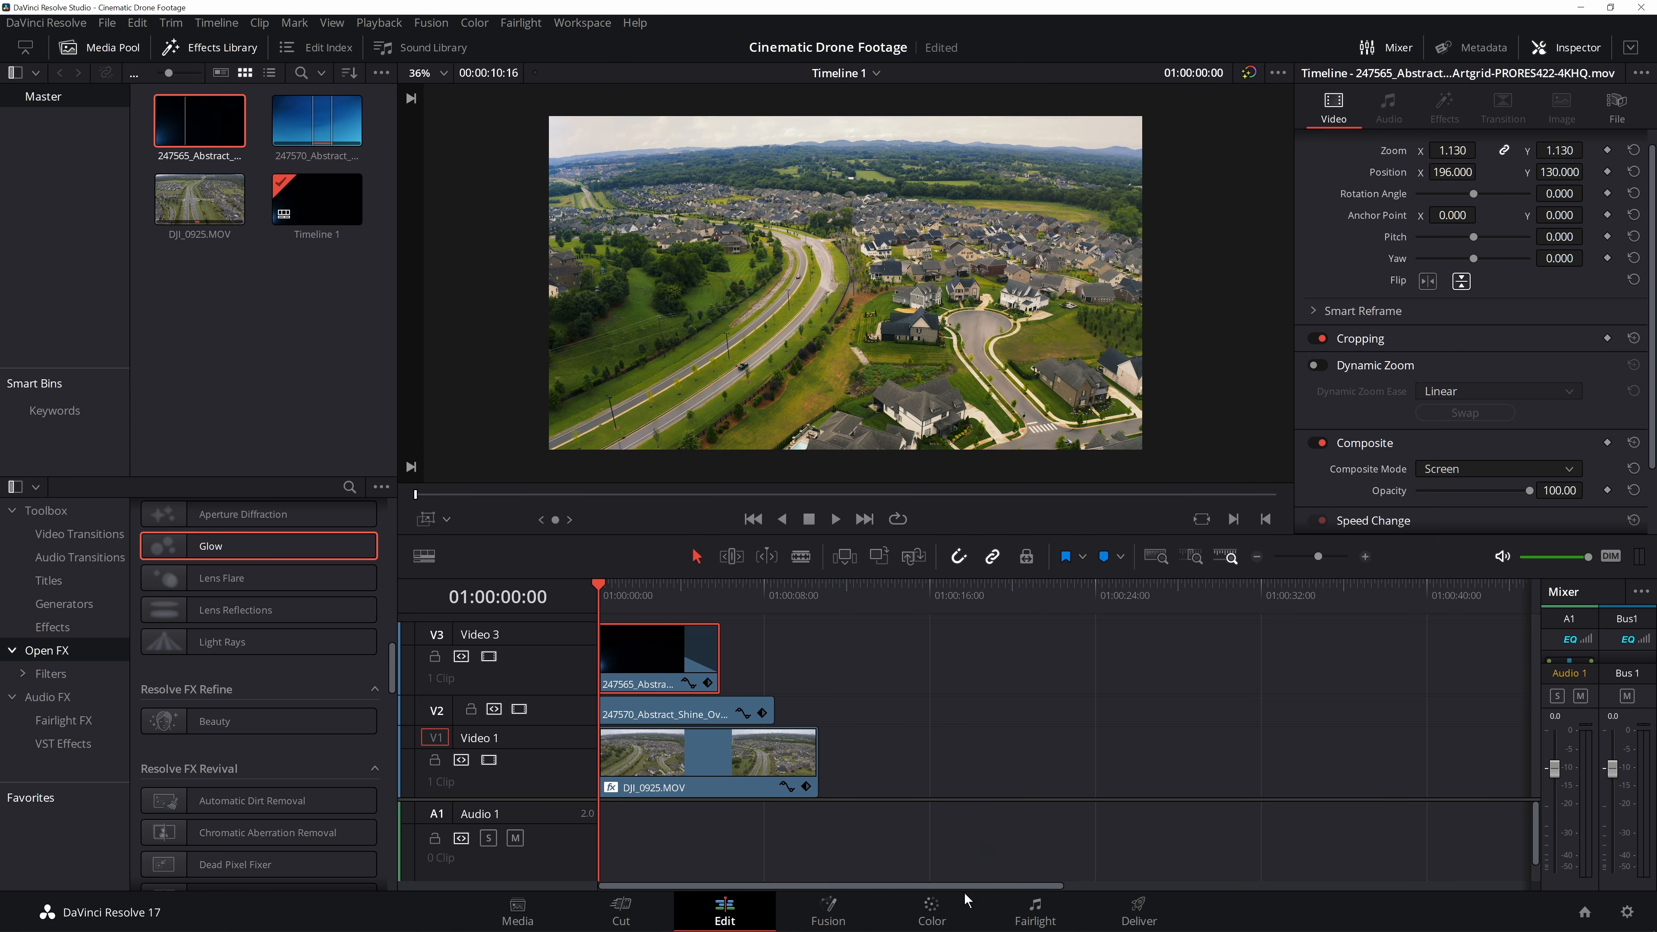
left_click(961, 903)
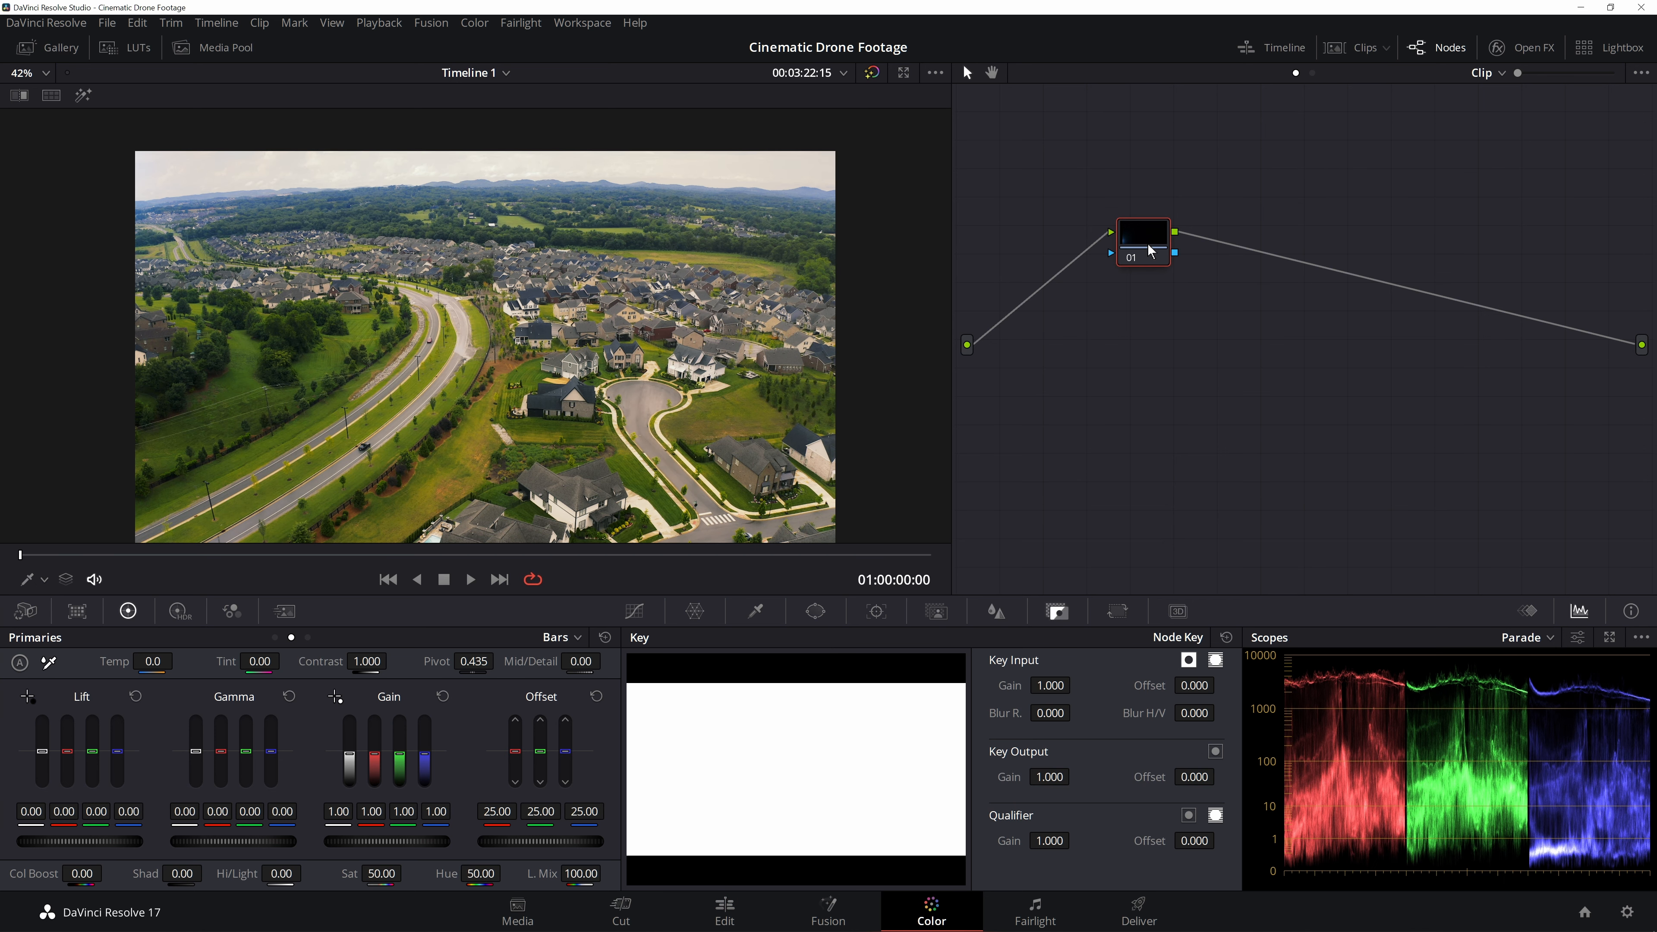
left_click_drag(1149, 247, 1131, 351)
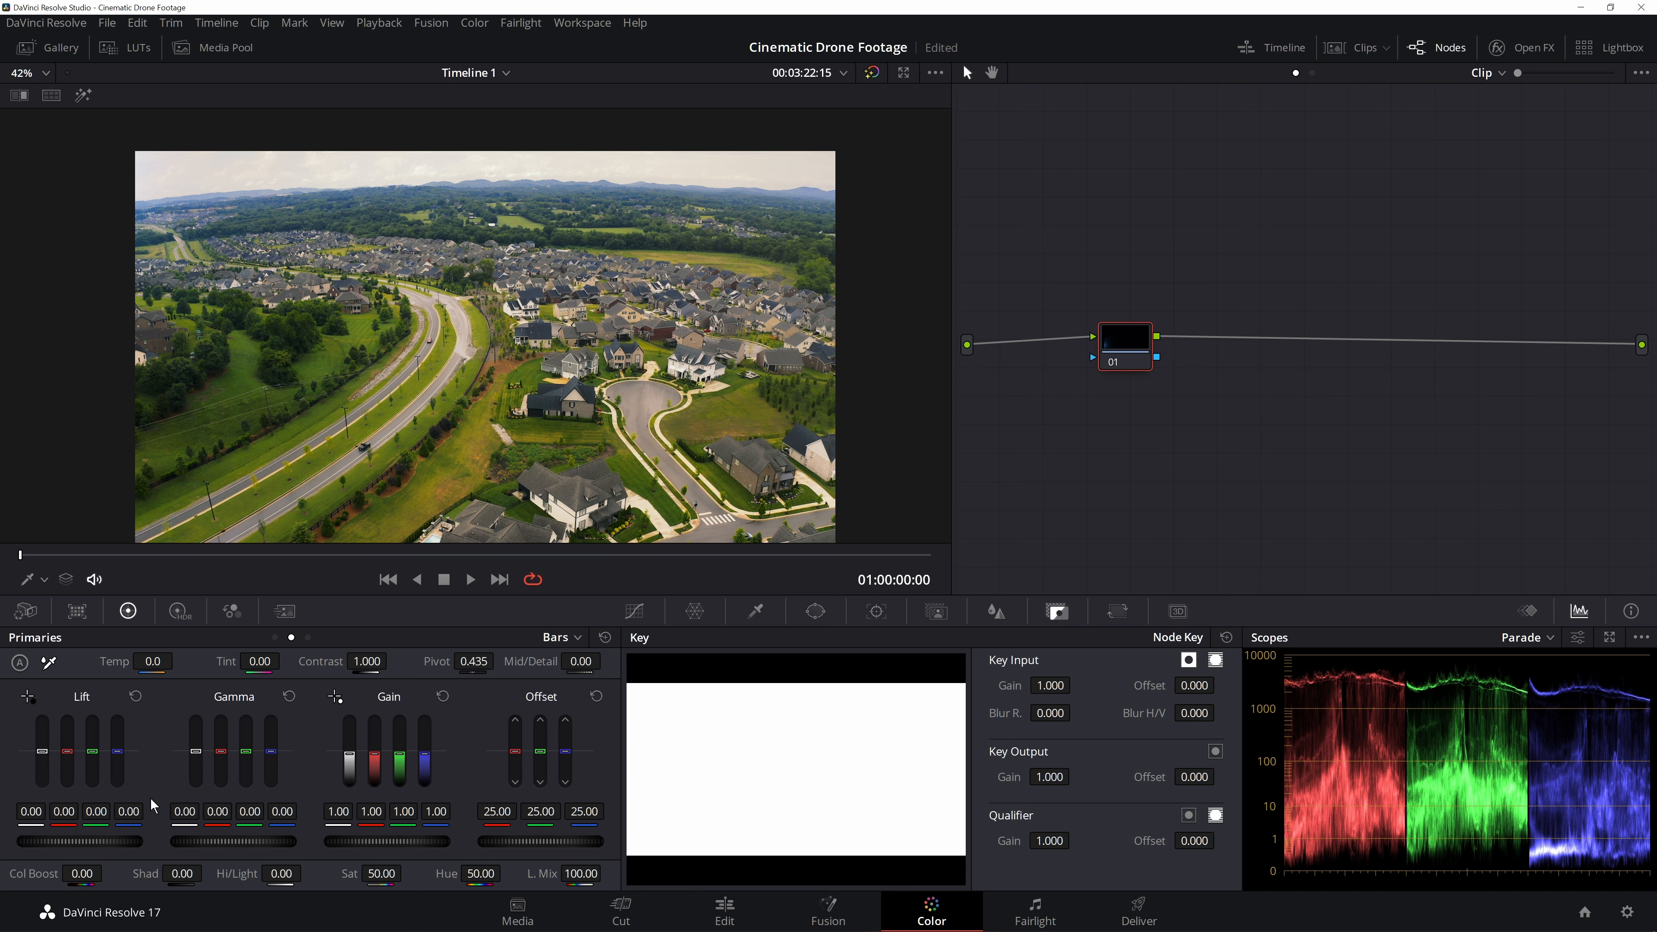
left_click_drag(152, 661, 178, 661)
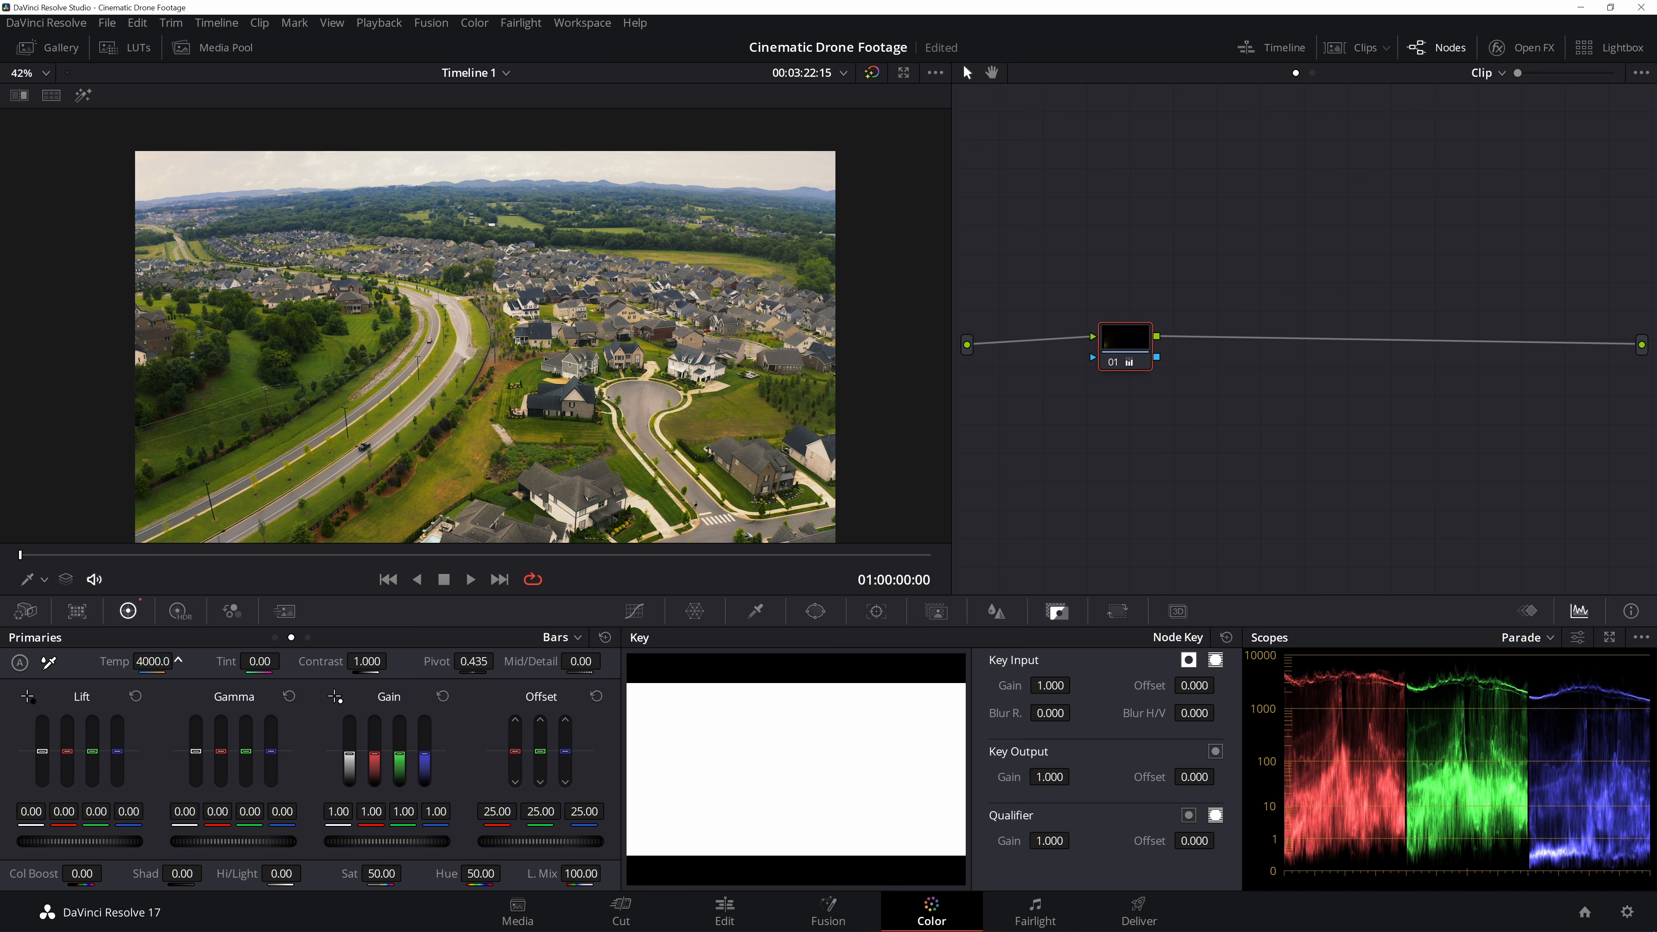
key("space")
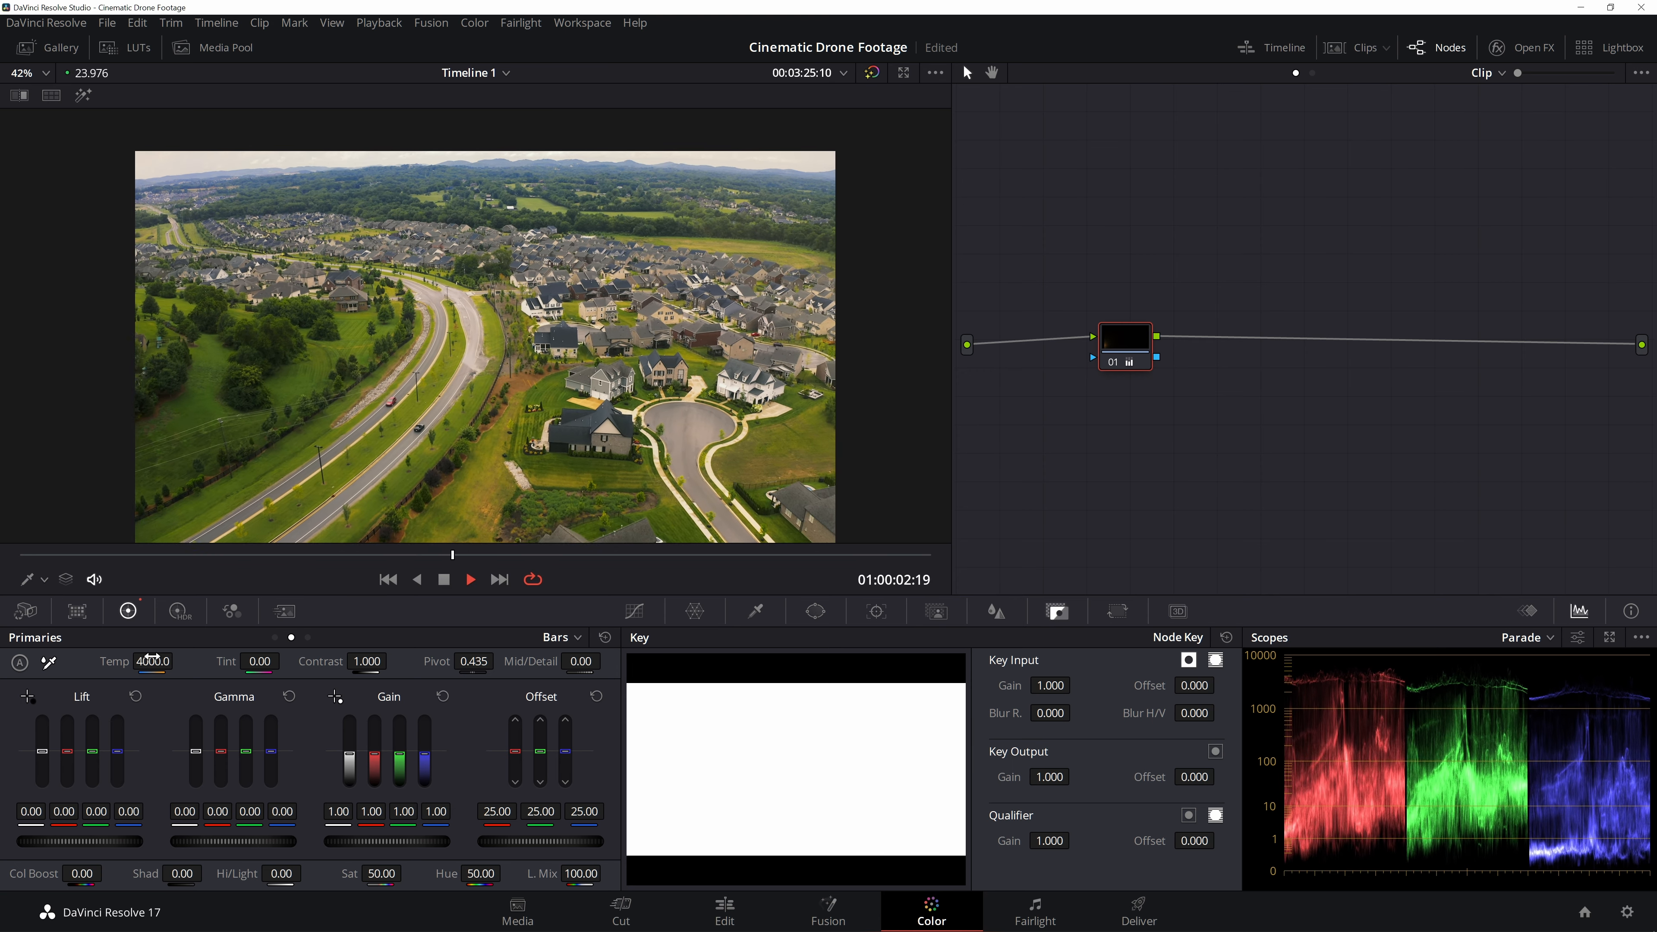
key("space")
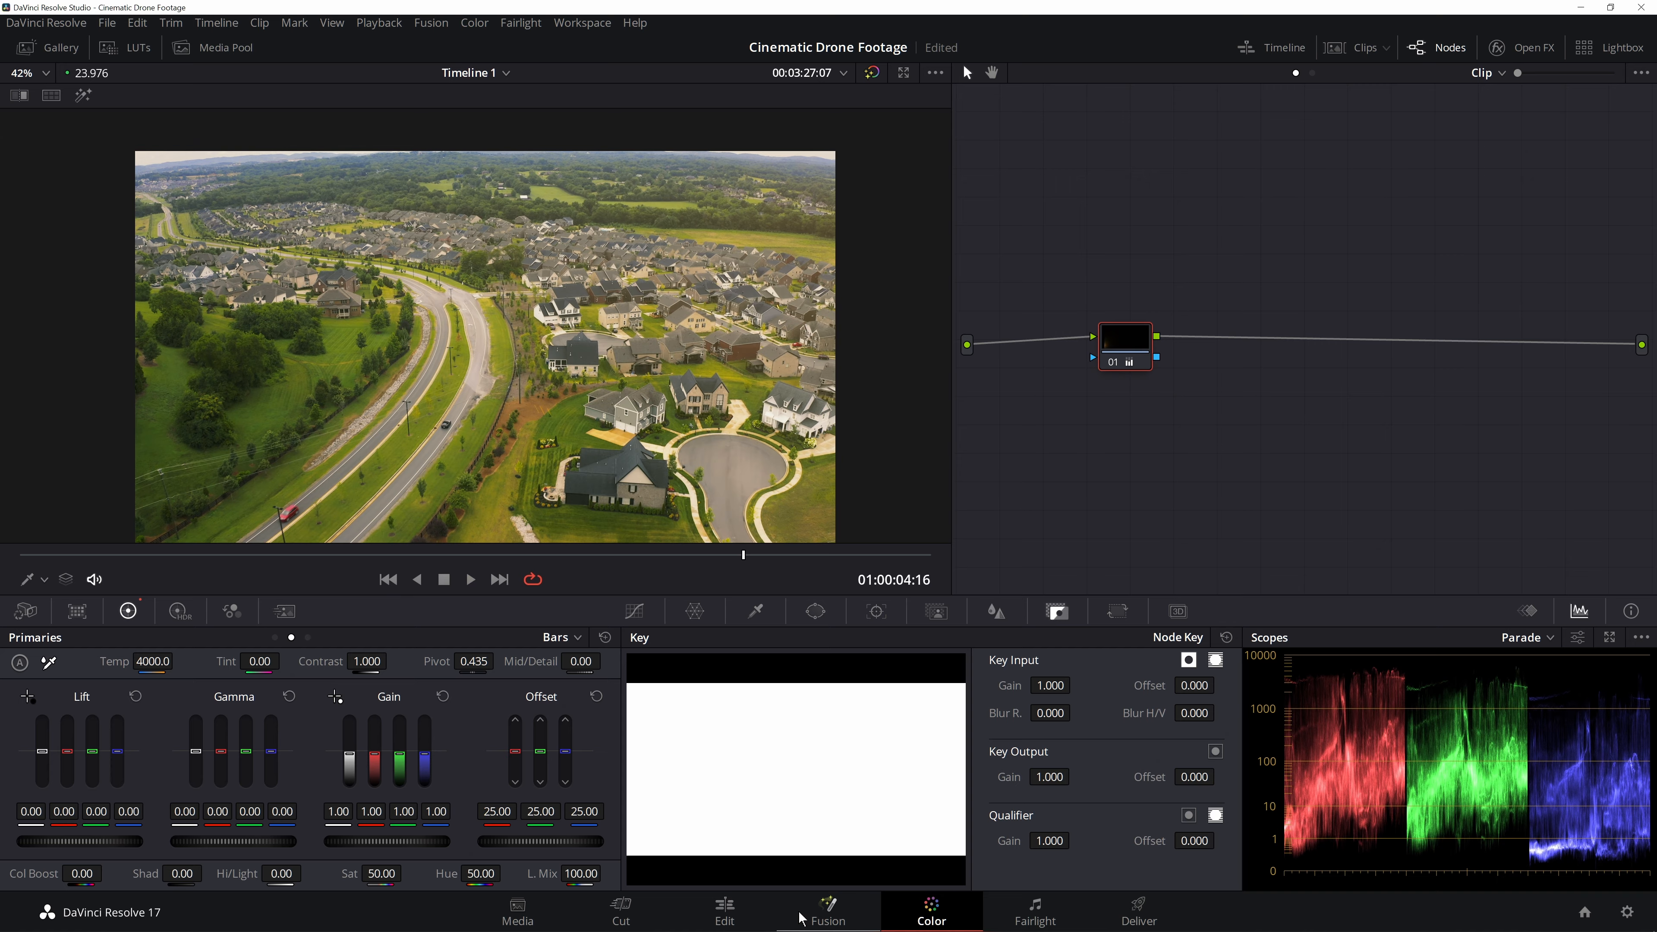
- Lower the 247570 overlay clip's Opacity to 20 on the Edit page and play from the start
left_click(725, 910)
left_click(720, 715)
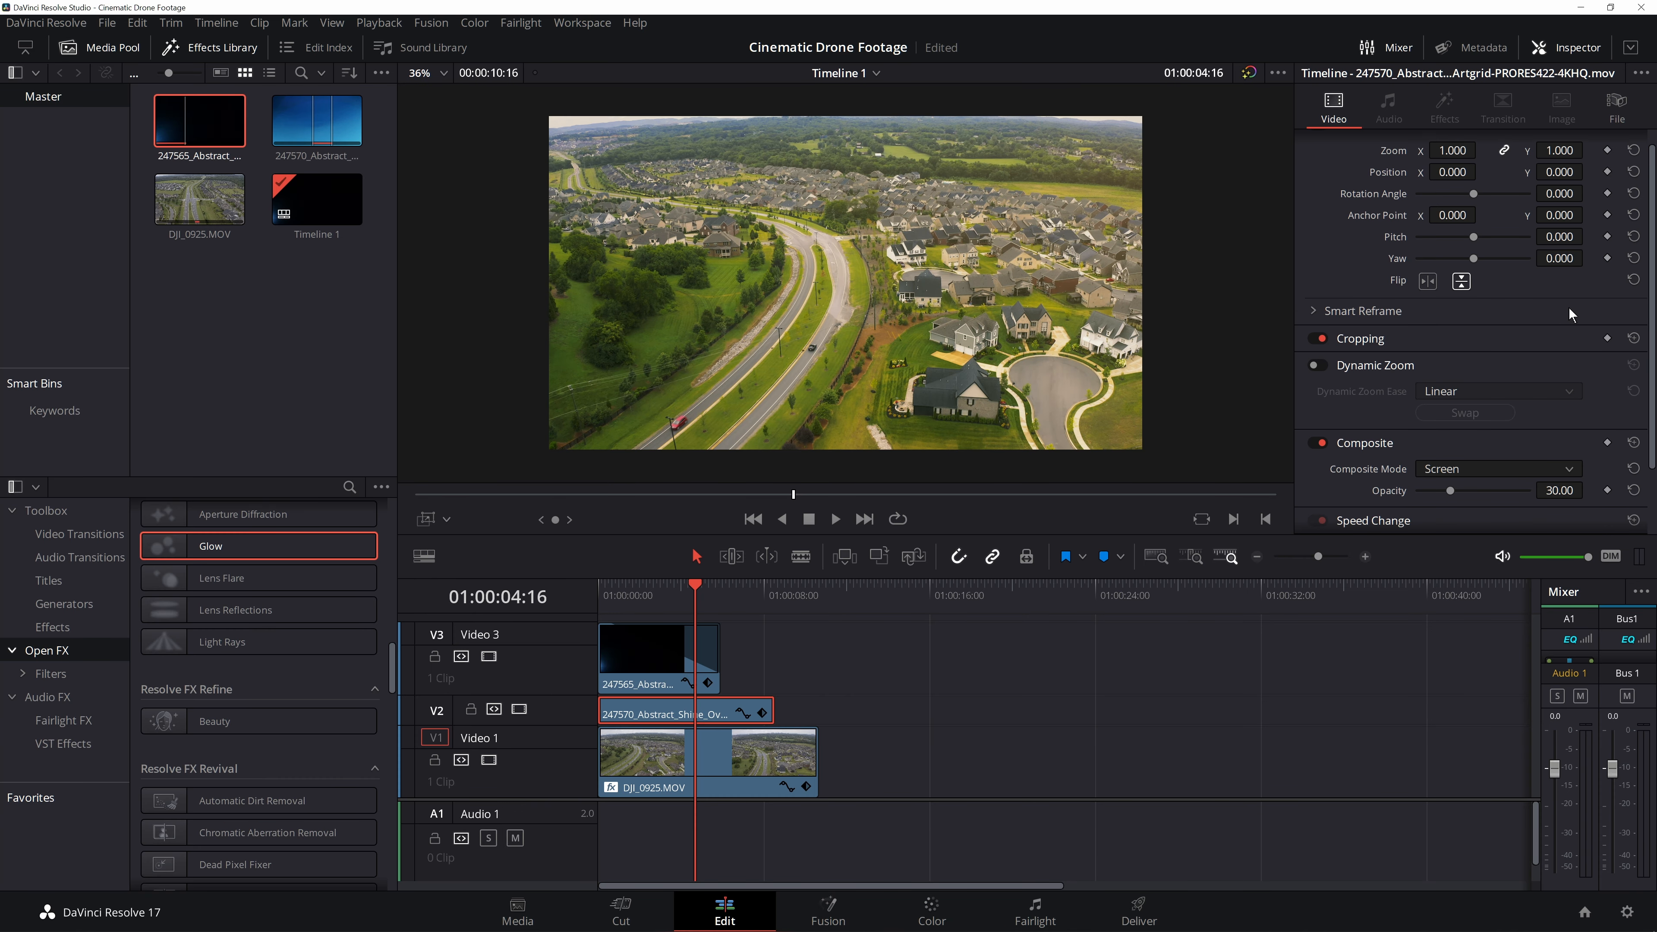
type("20")
key("Return")
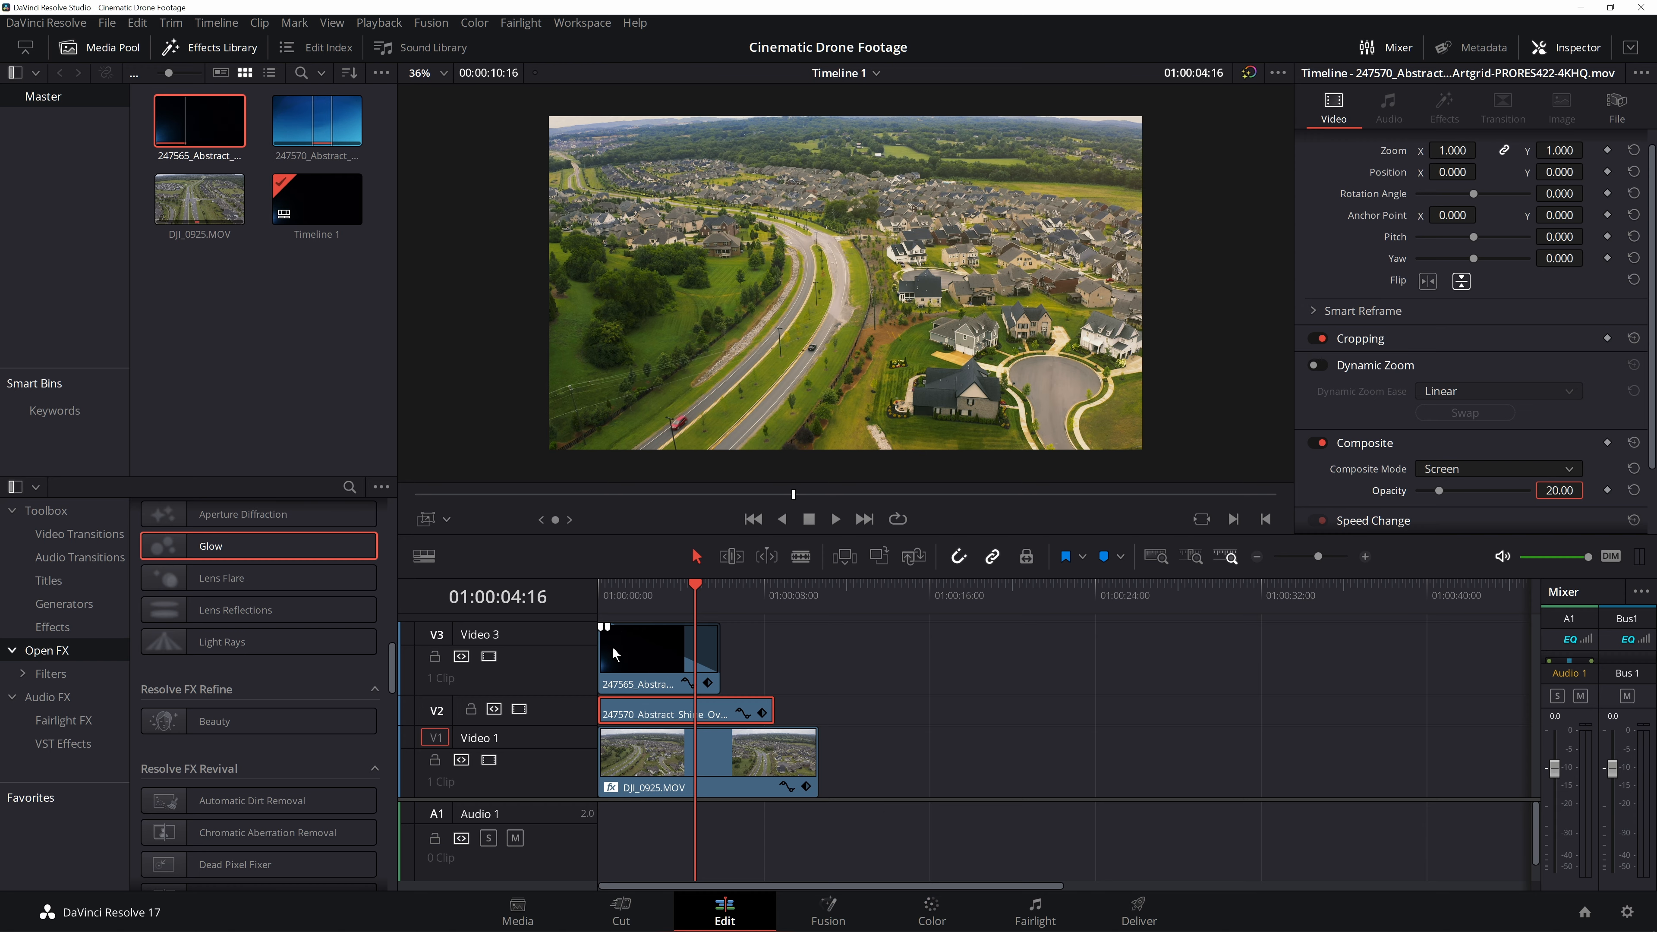
left_click(601, 600)
key("space")
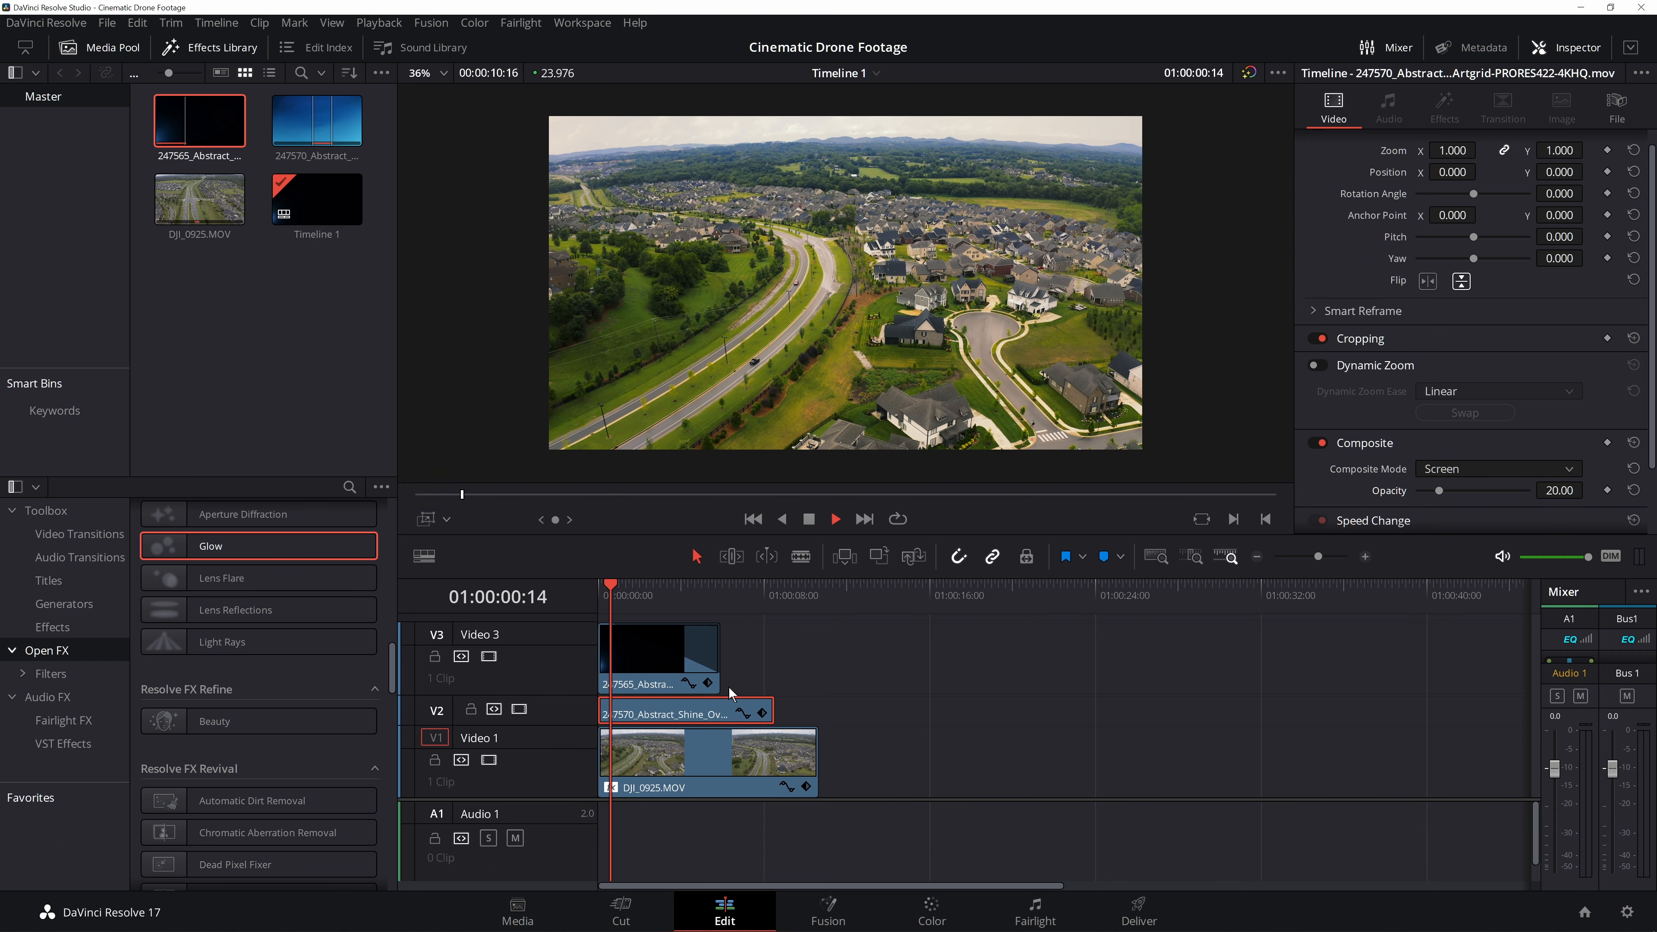